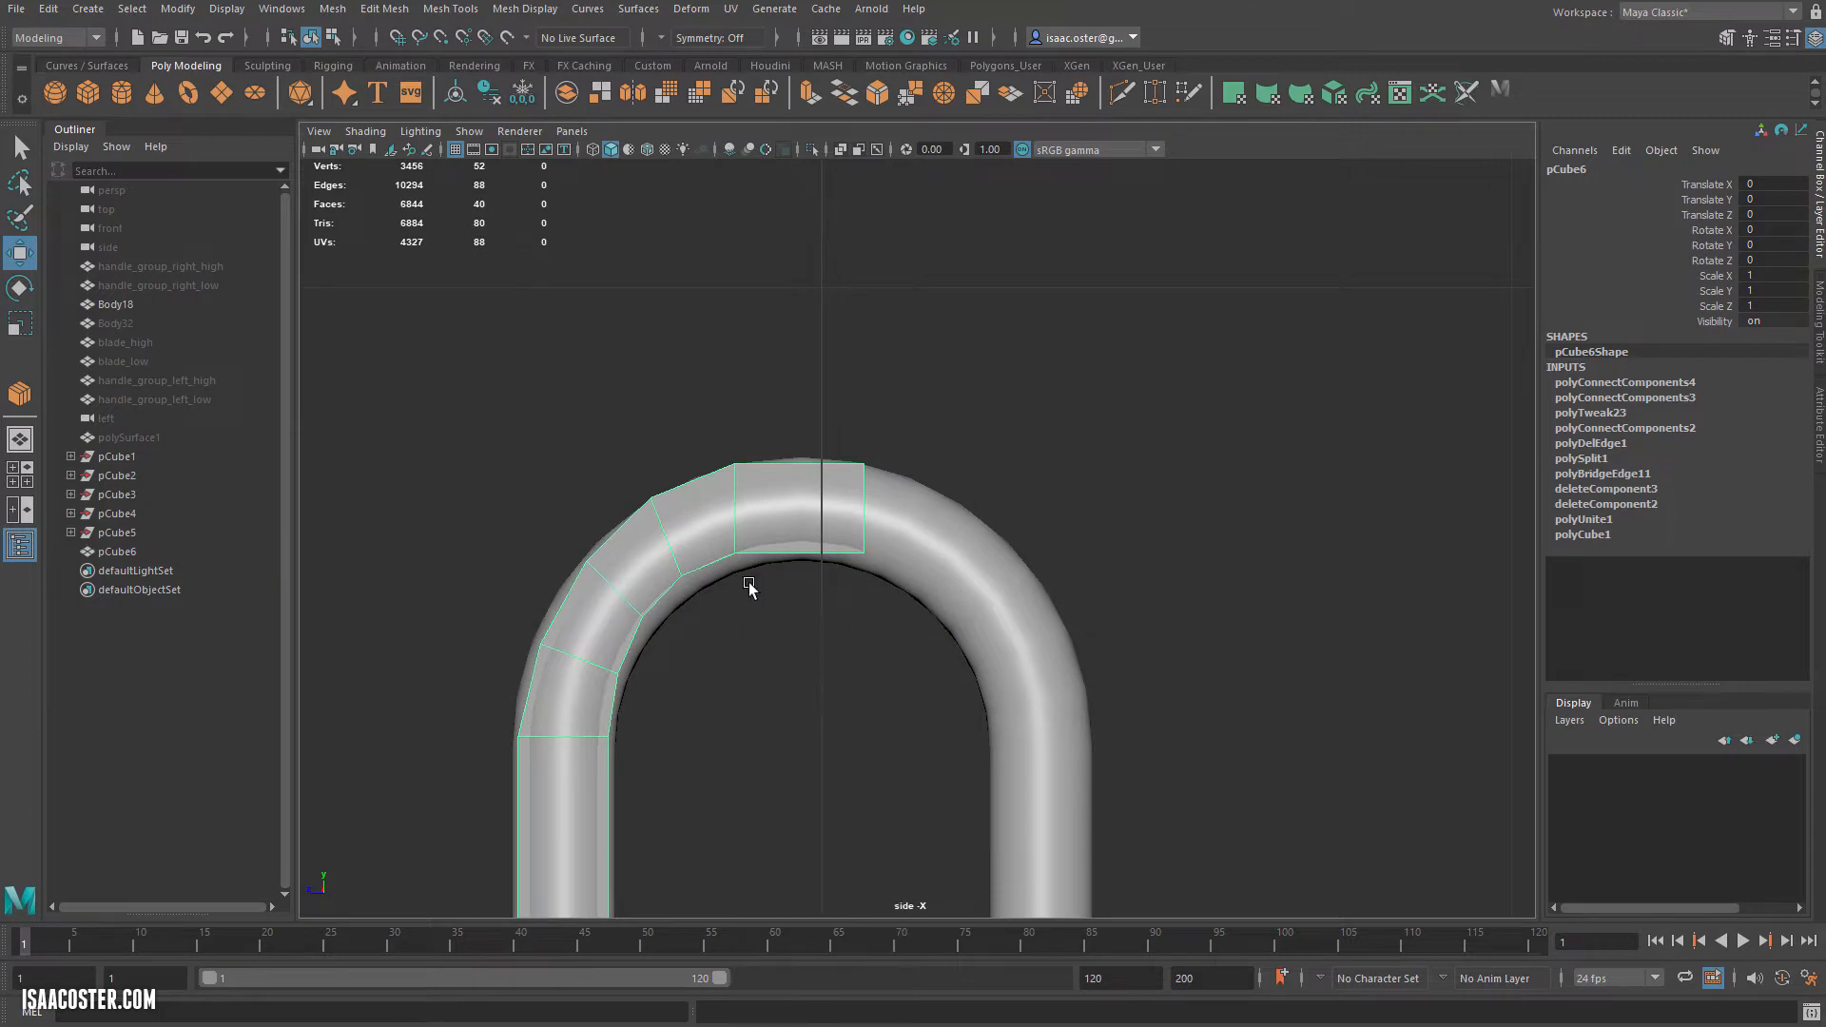
Reposition the inner and outer vertices along the arch's bend in the side view to follow the high-poly tube's curve.
{"action": "left_click_drag", "start_coordinate": [761, 612], "coordinate": [669, 556]}
{"action": "left_click_drag", "start_coordinate": [683, 577], "coordinate": [633, 611]}
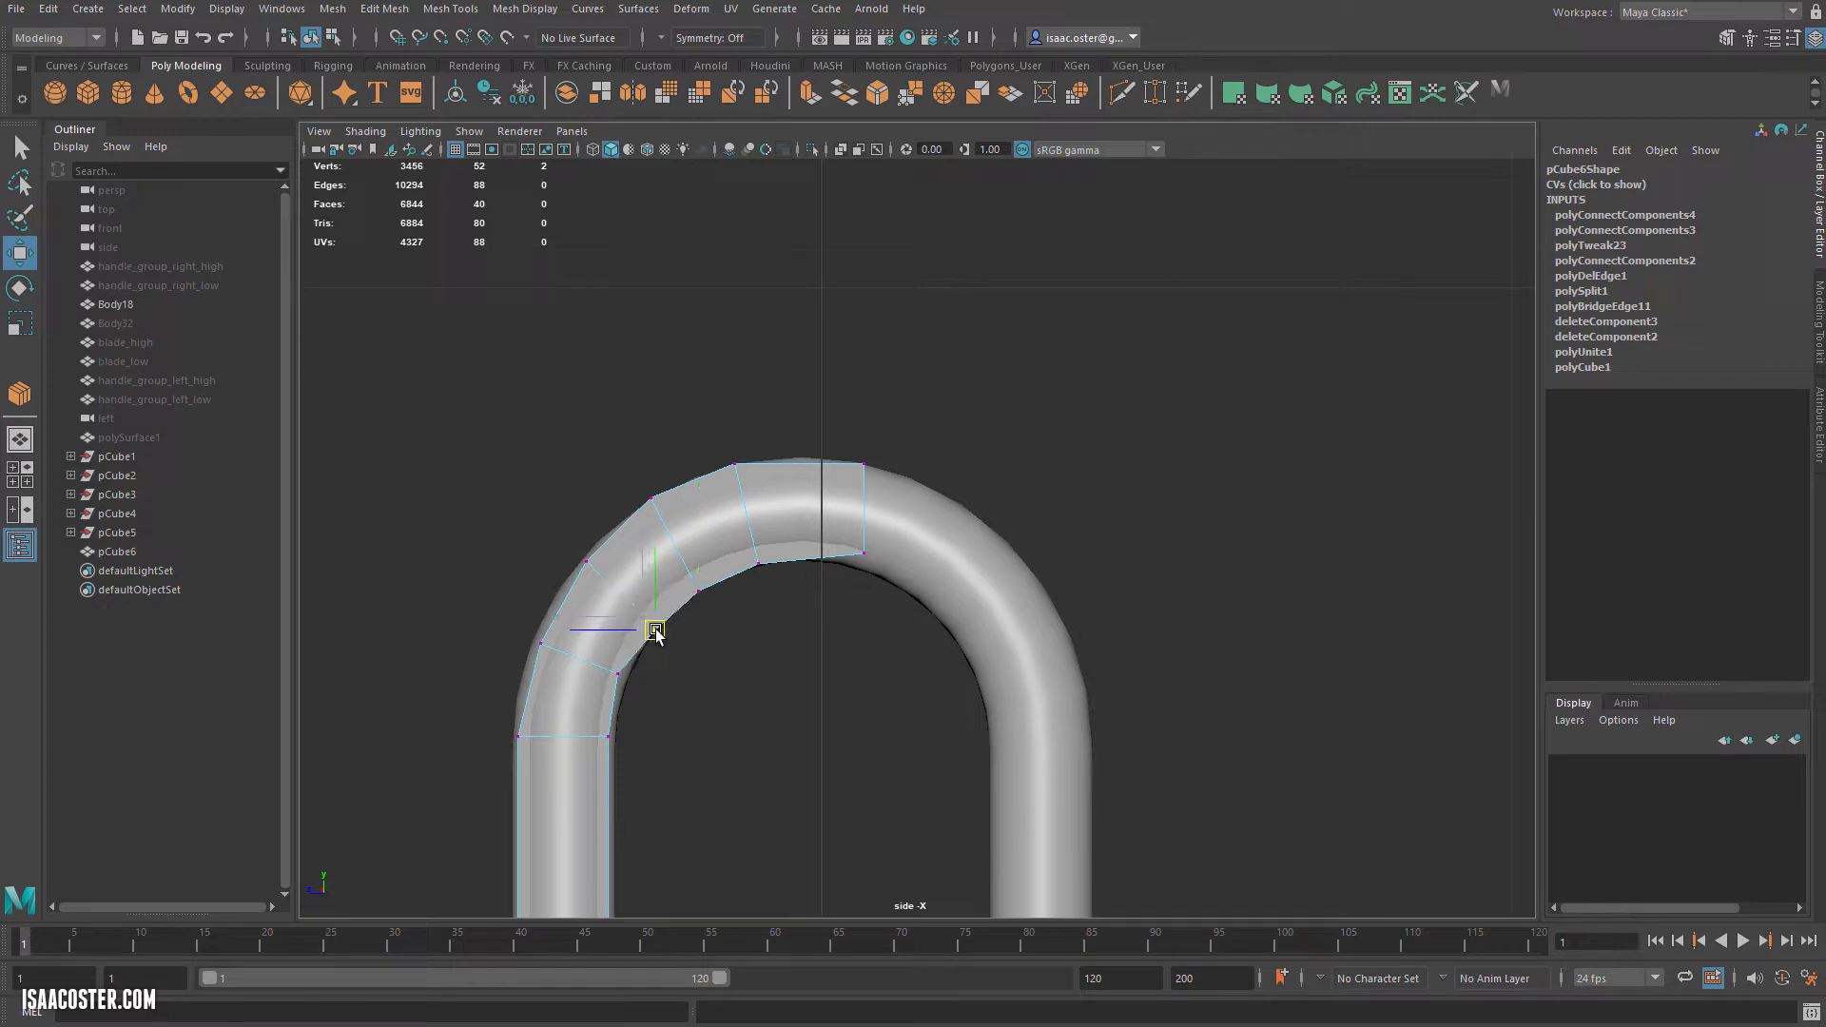
{"action": "mouse_move", "coordinate": [568, 542]}
{"action": "left_mouse_down"}
{"action": "mouse_move", "coordinate": [595, 575]}
{"action": "mouse_move", "coordinate": [578, 563]}
{"action": "left_mouse_up"}
{"action": "left_click_drag", "start_coordinate": [509, 620], "coordinate": [532, 649]}
{"action": "left_click_drag", "start_coordinate": [643, 668], "coordinate": [629, 683]}
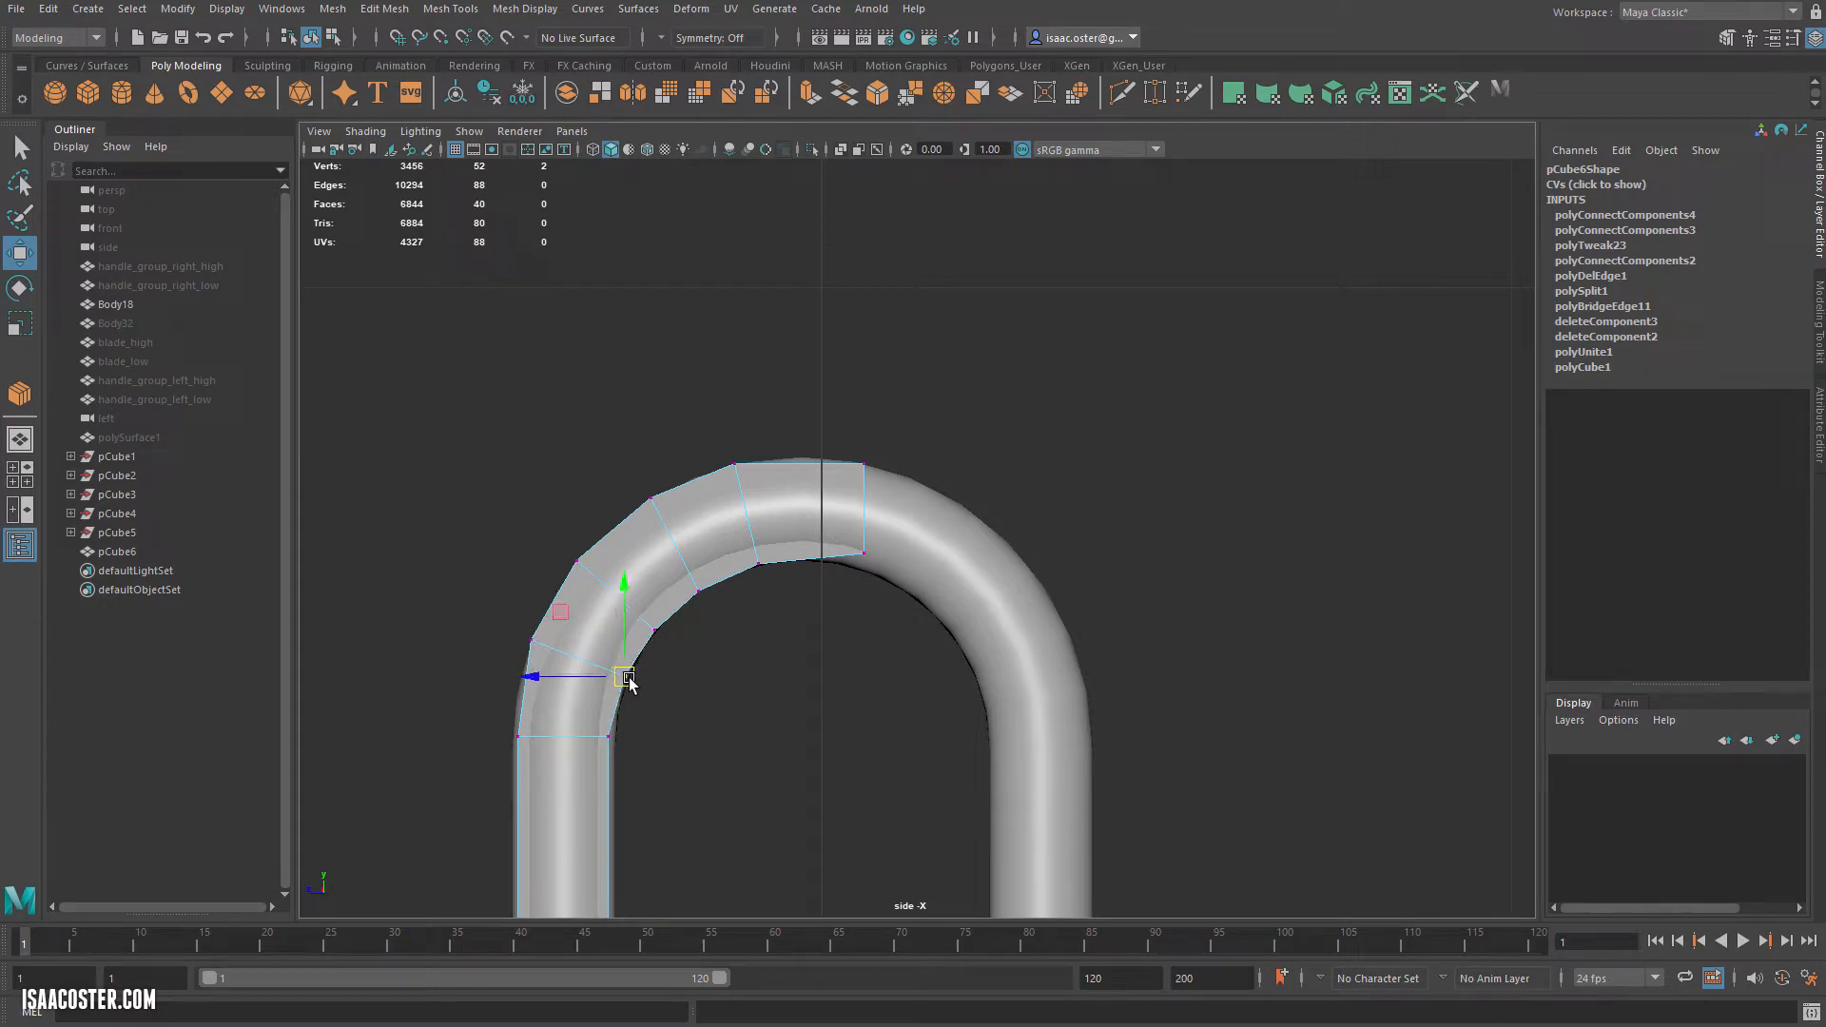
Shift the inner and outer vertices of the straight section below the bend outward to align with the tube's sides.
{"action": "middle_click_drag", "start_coordinate": [664, 738], "coordinate": [696, 411], "text": "alt"}
{"action": "left_click_drag", "start_coordinate": [677, 403], "coordinate": [597, 771]}
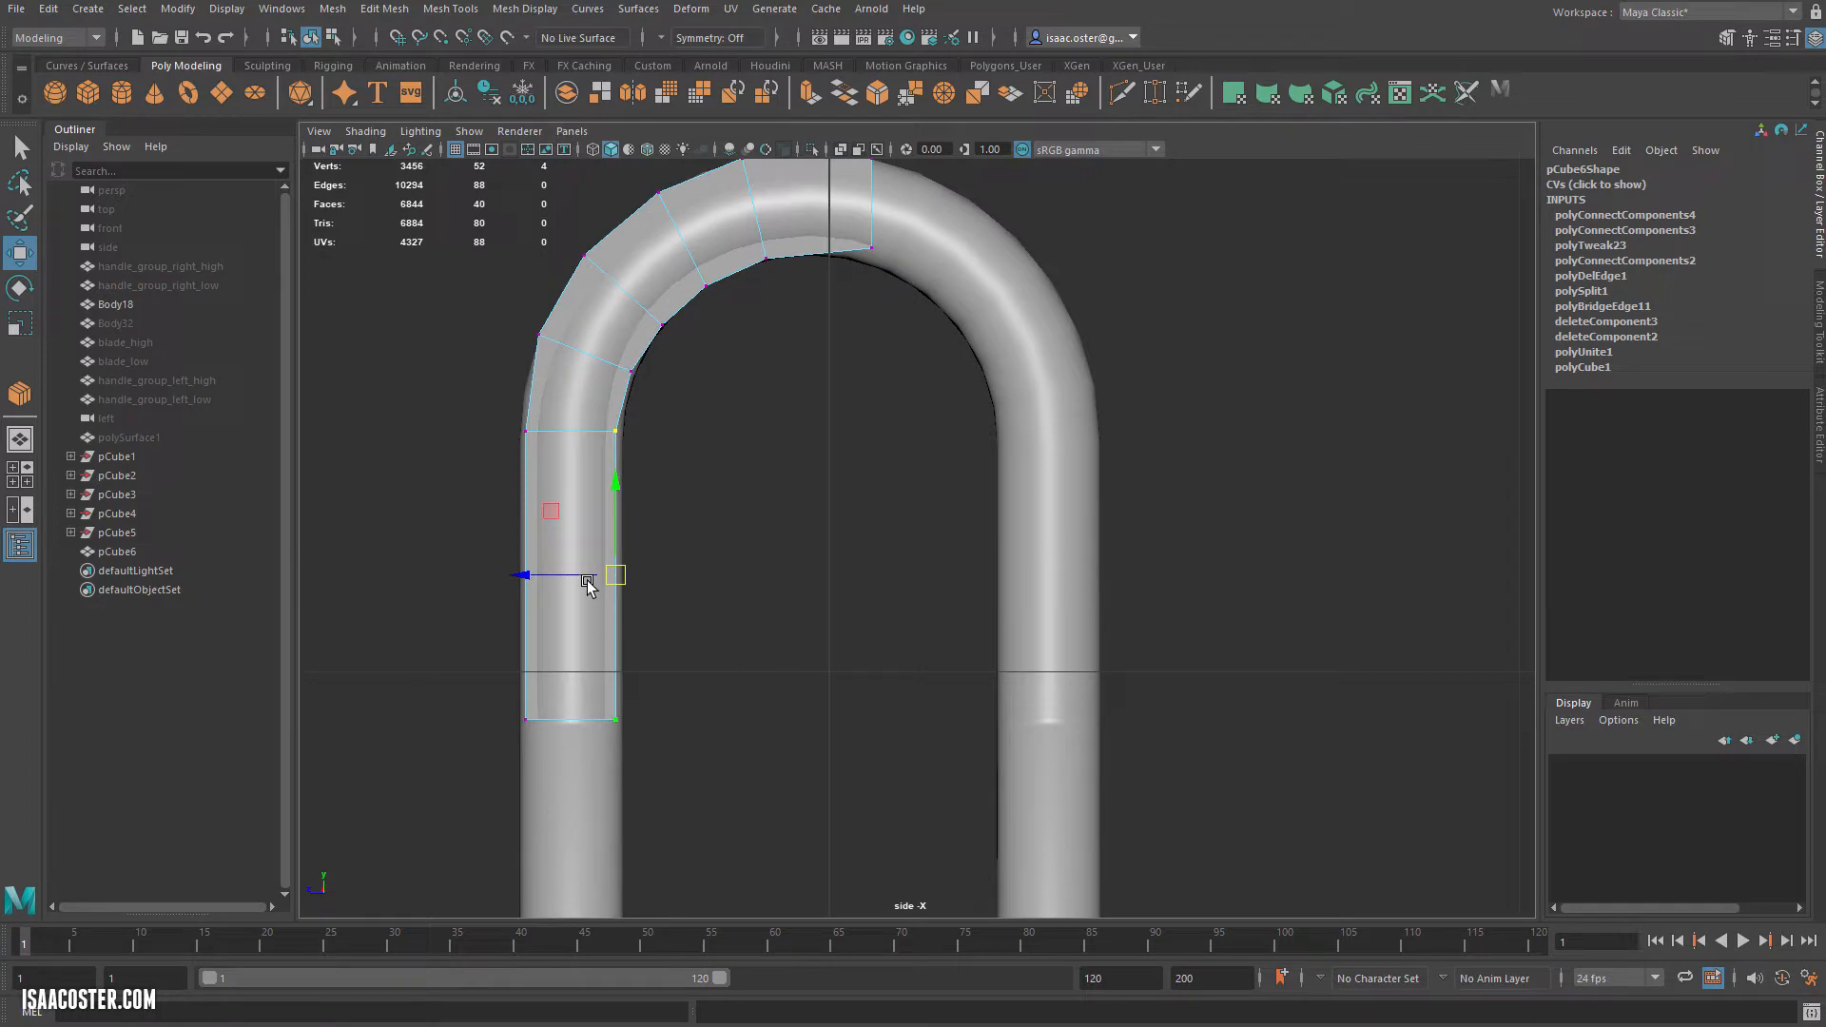
{"action": "left_click_drag", "start_coordinate": [590, 585], "coordinate": [596, 576]}
{"action": "left_click_drag", "start_coordinate": [450, 390], "coordinate": [540, 749]}
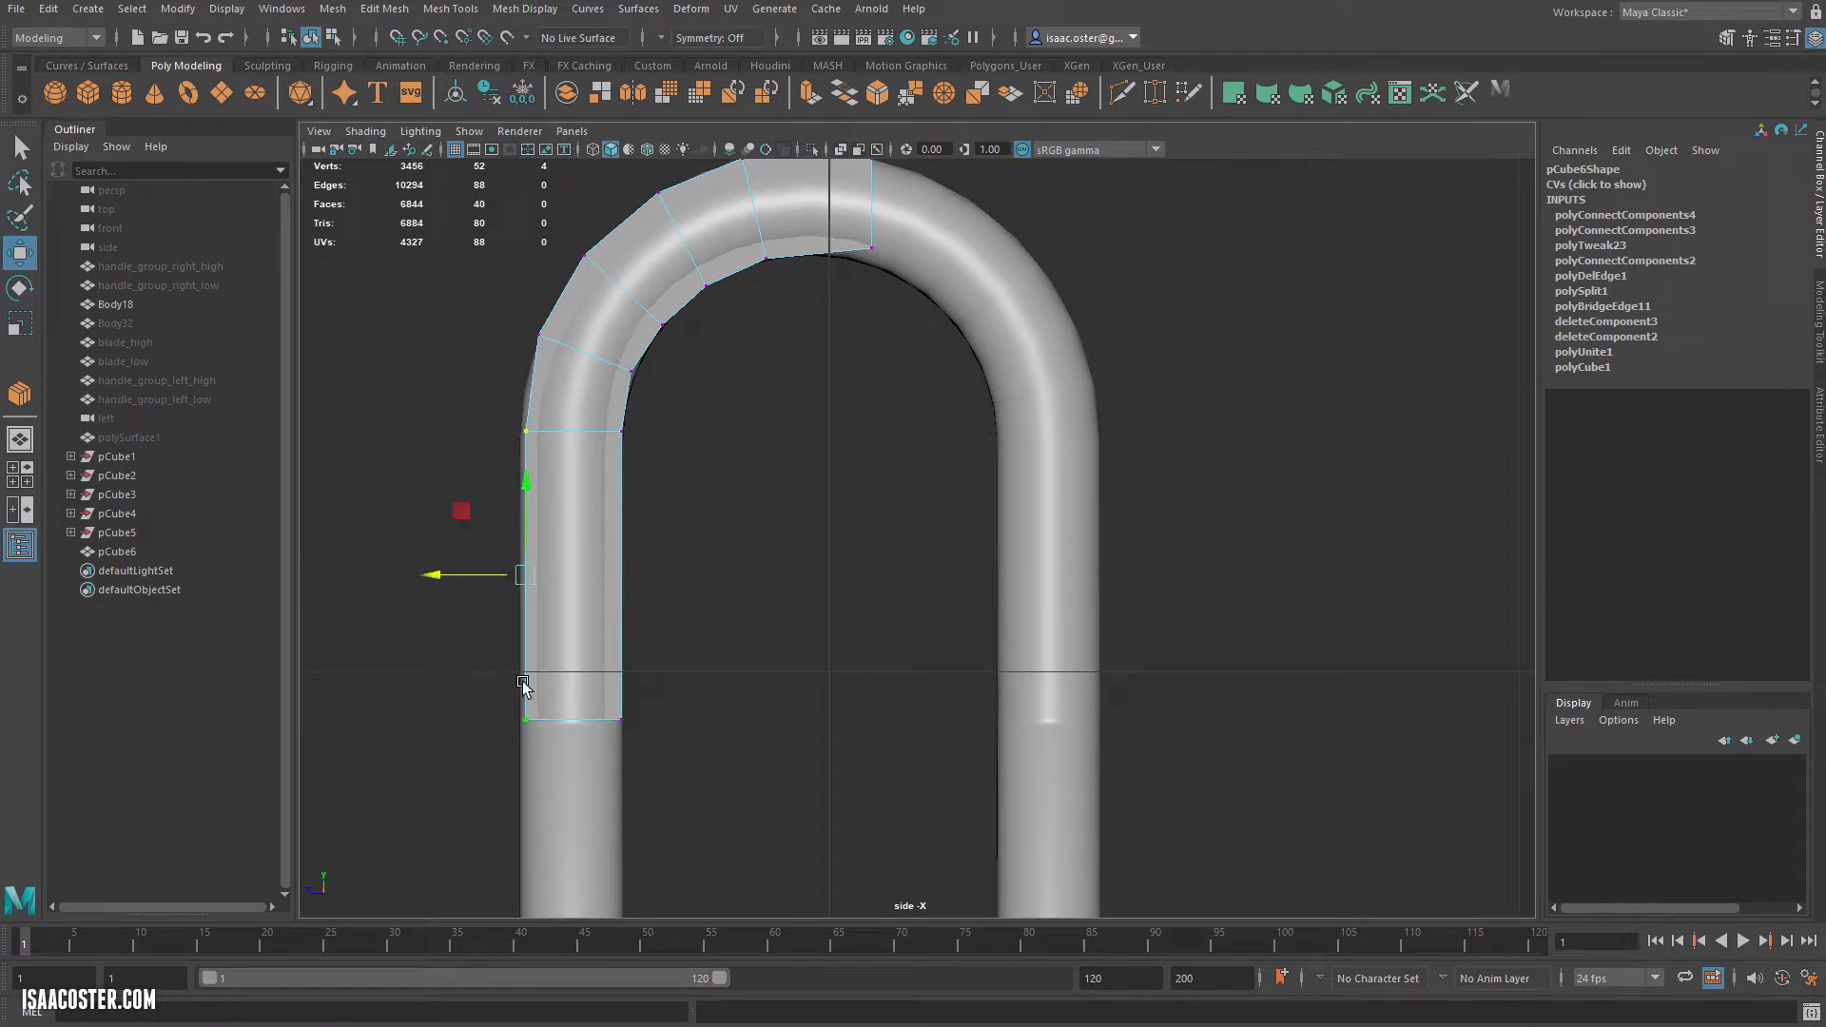
{"action": "left_click_drag", "start_coordinate": [490, 575], "coordinate": [484, 575]}
Move the open-end vertices at the top of the arch slightly closer to the centre line.
{"action": "middle_click_drag", "start_coordinate": [852, 535], "coordinate": [765, 610], "text": "alt"}
{"action": "left_click_drag", "start_coordinate": [854, 199], "coordinate": [756, 454]}
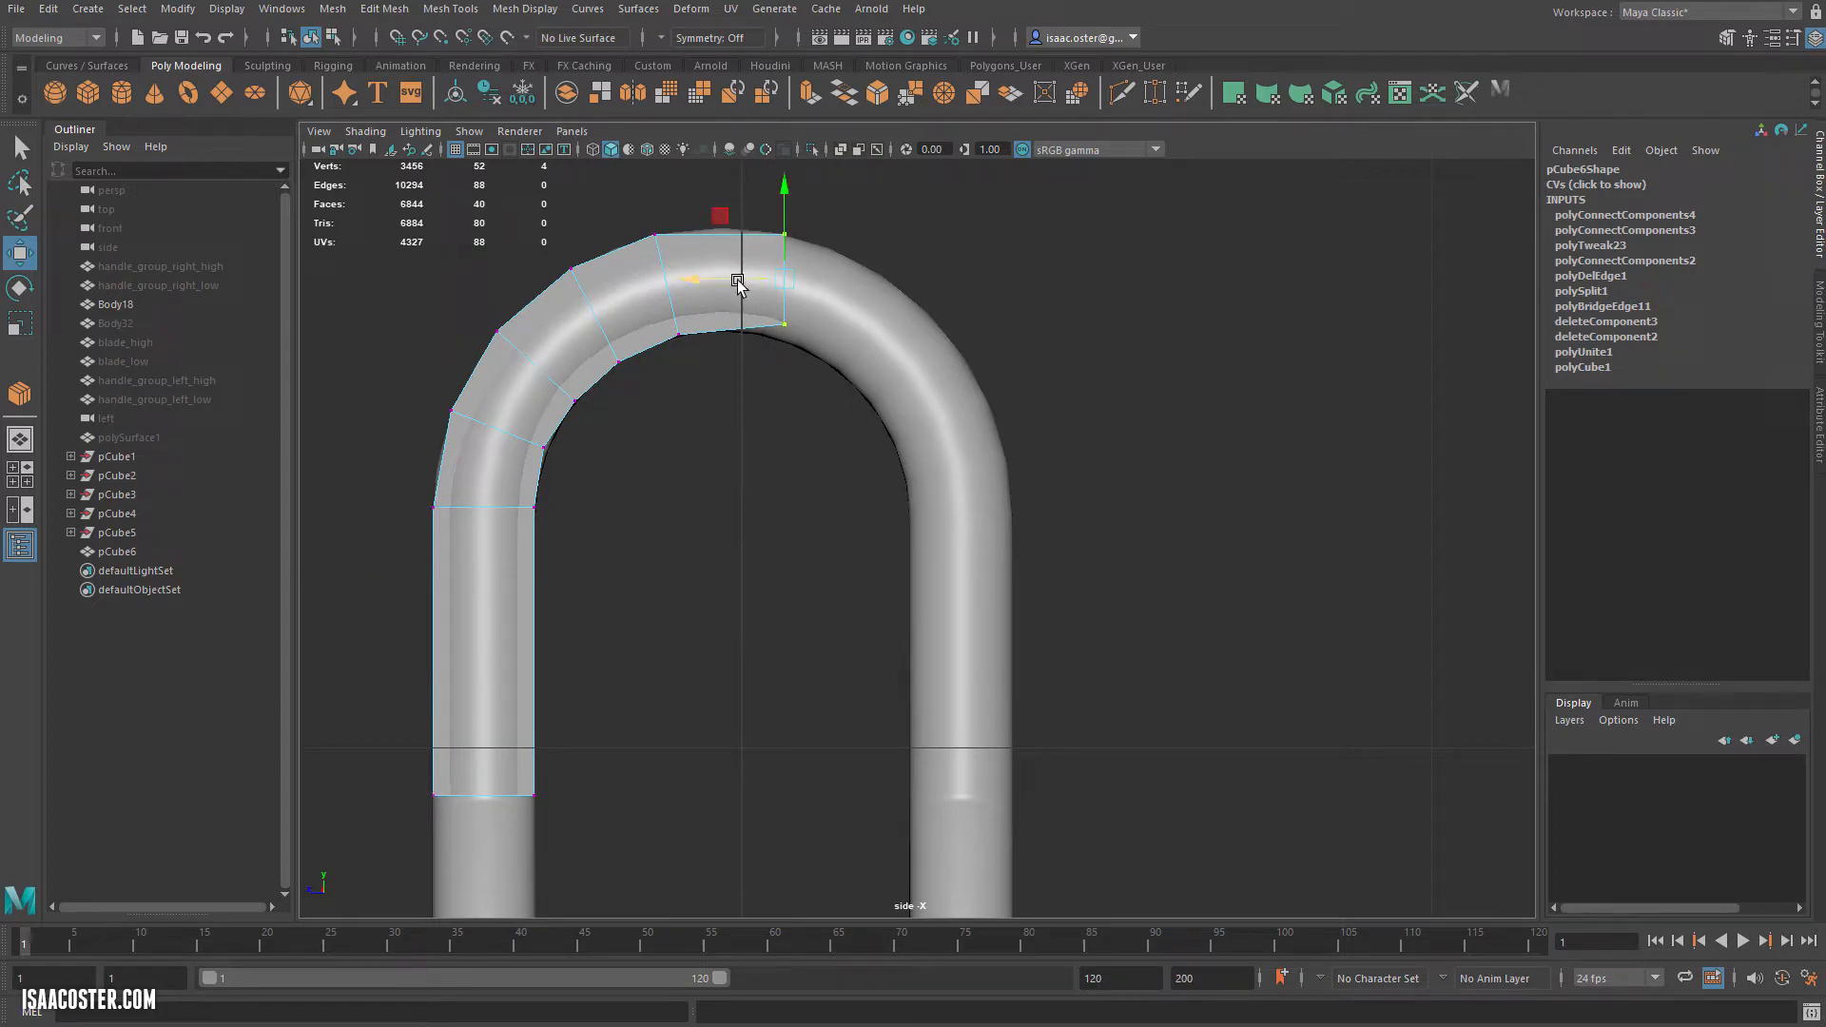
{"action": "mouse_move", "coordinate": [739, 282]}
{"action": "left_mouse_down"}
{"action": "mouse_move", "coordinate": [698, 285]}
{"action": "mouse_move", "coordinate": [739, 287]}
{"action": "left_mouse_up"}
{"action": "middle_click_drag", "start_coordinate": [743, 295], "coordinate": [752, 312], "text": "alt"}
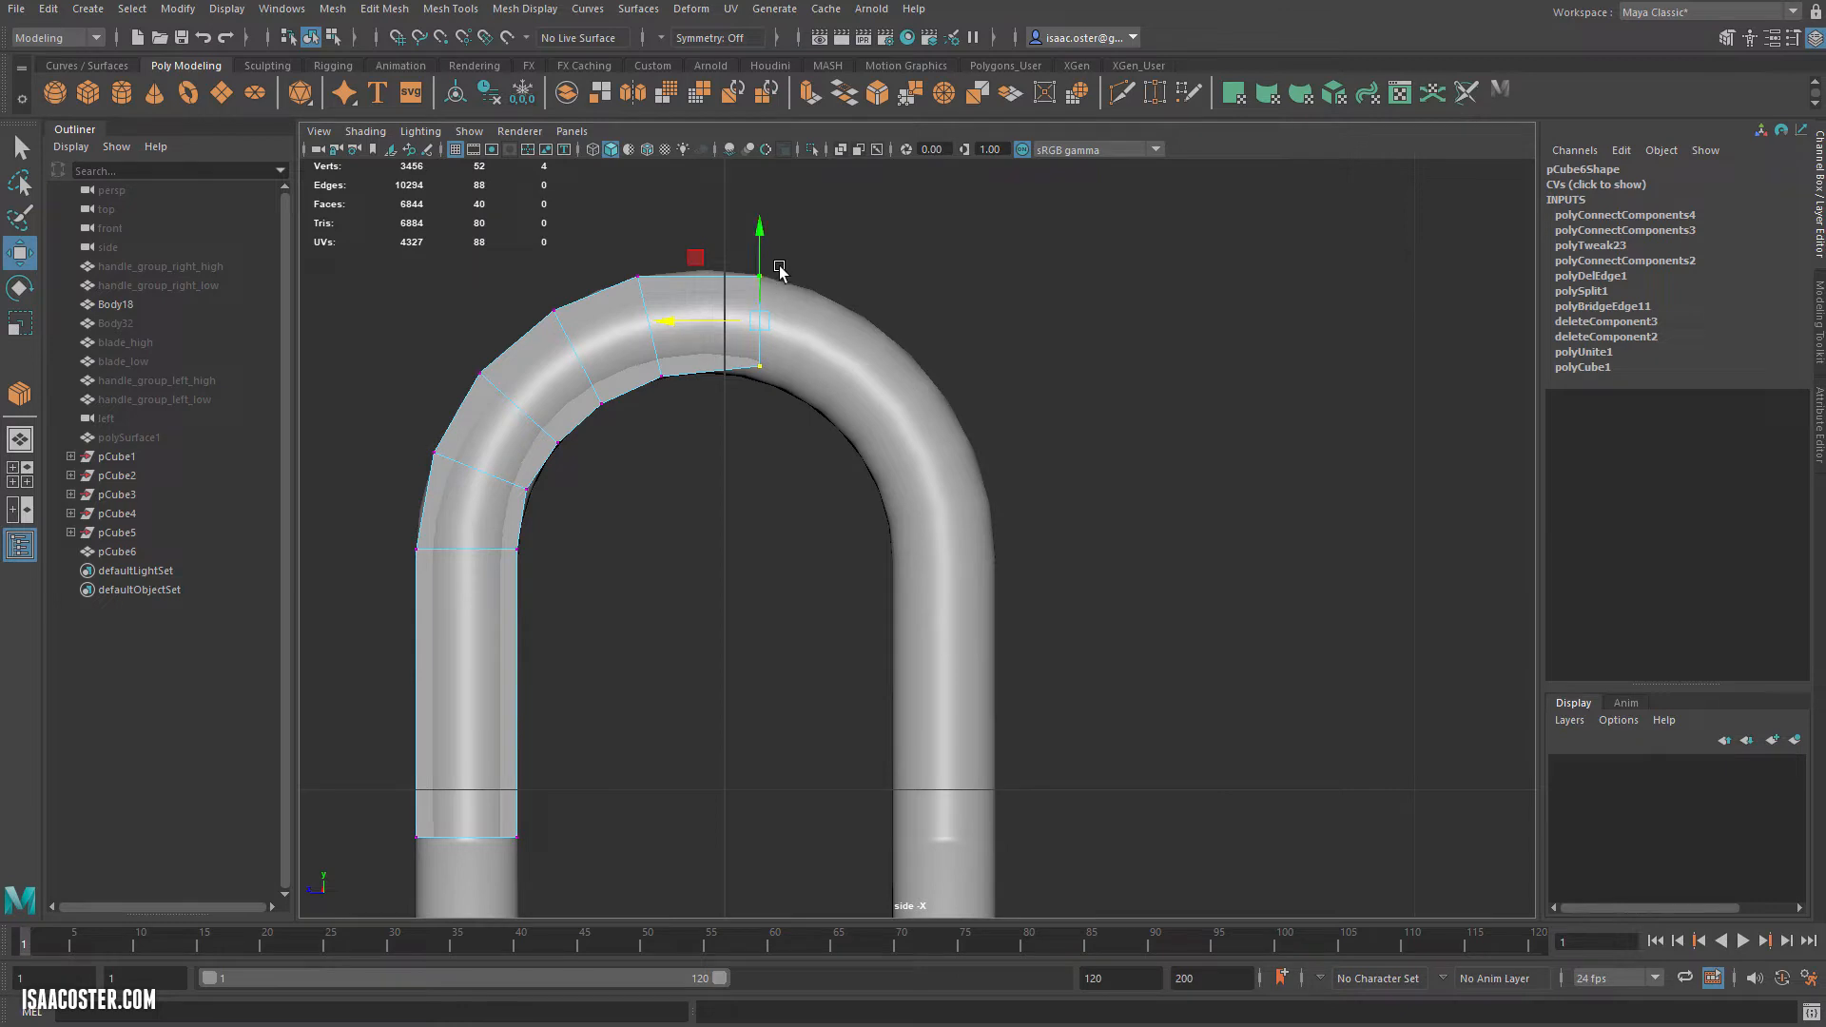
In the perspective view, bridge the border edges between the long tube's lower end and the short horizontal segment of the hook.
{"action": "middle_click_drag", "start_coordinate": [924, 385], "coordinate": [1005, 5], "text": "alt"}
{"action": "right_click_drag", "start_coordinate": [1008, 418], "coordinate": [711, 488], "text": "alt"}
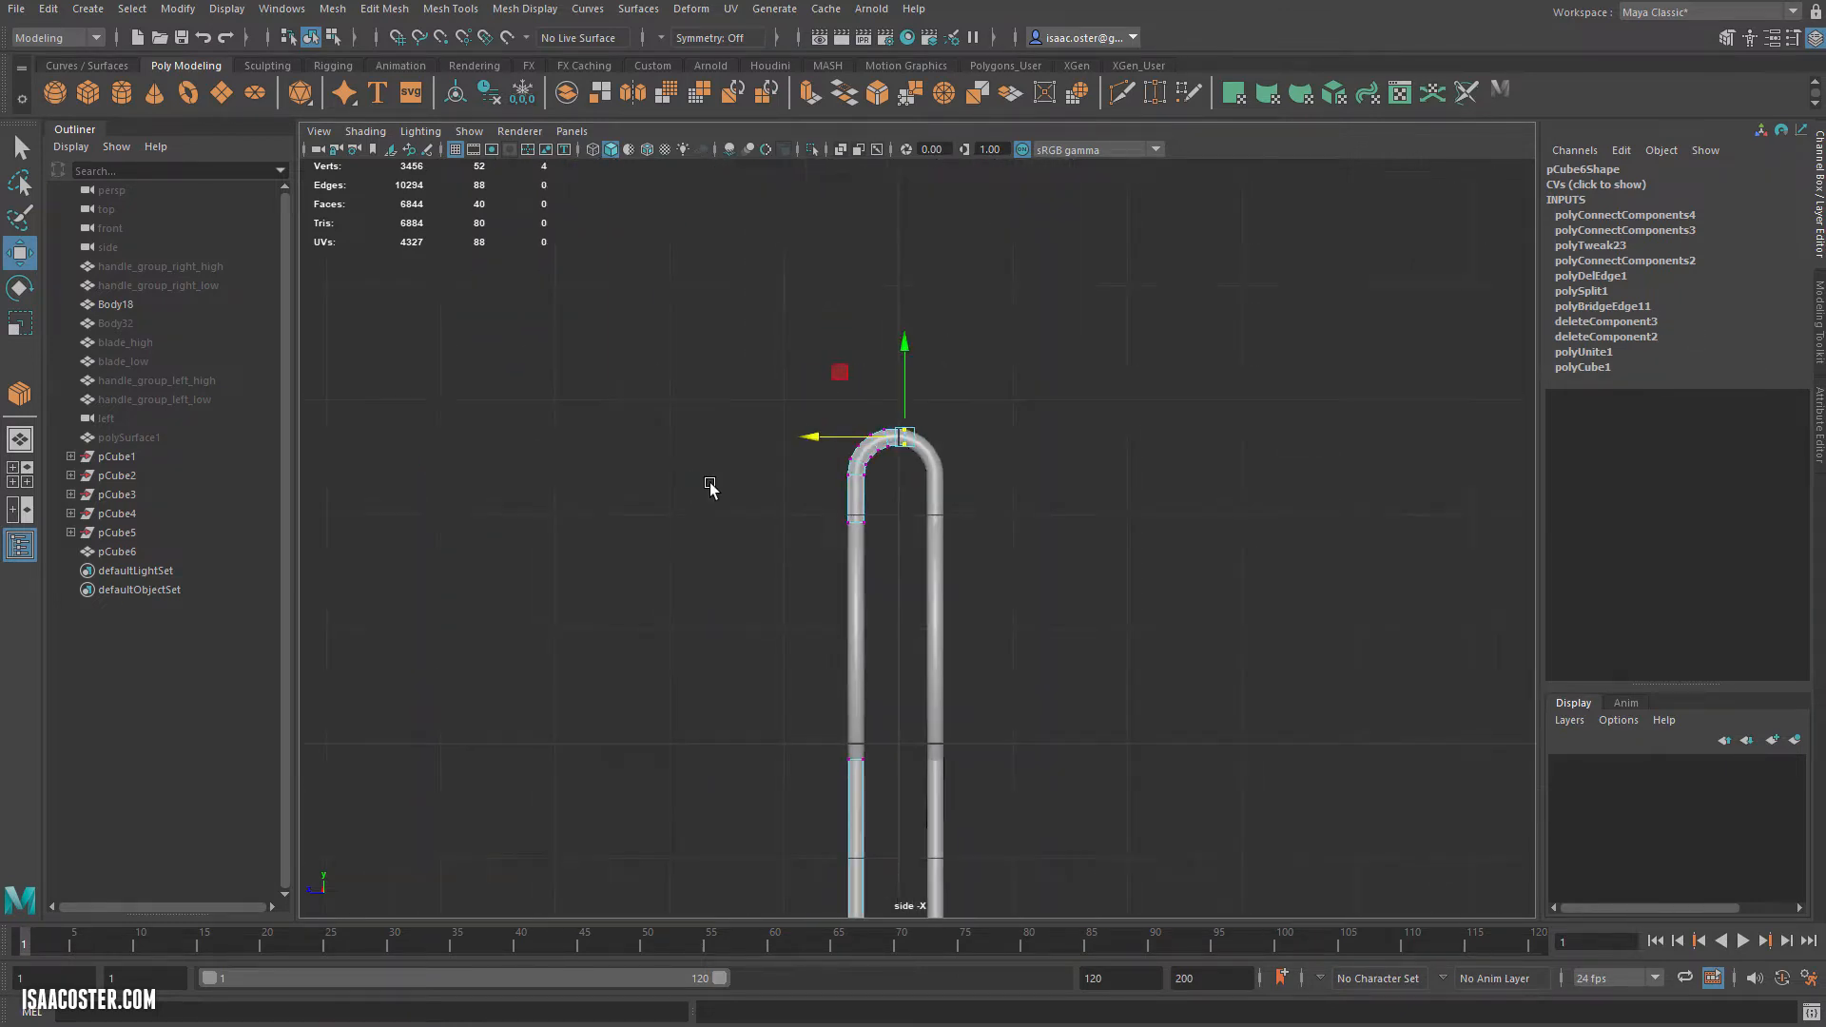
{"action": "middle_click_drag", "start_coordinate": [851, 715], "coordinate": [800, 358], "text": "alt"}
{"action": "right_click_drag", "start_coordinate": [764, 600], "coordinate": [1062, 584], "text": "alt"}
{"action": "key", "text": "space"}
{"action": "left_click_drag", "start_coordinate": [982, 523], "coordinate": [990, 478]}
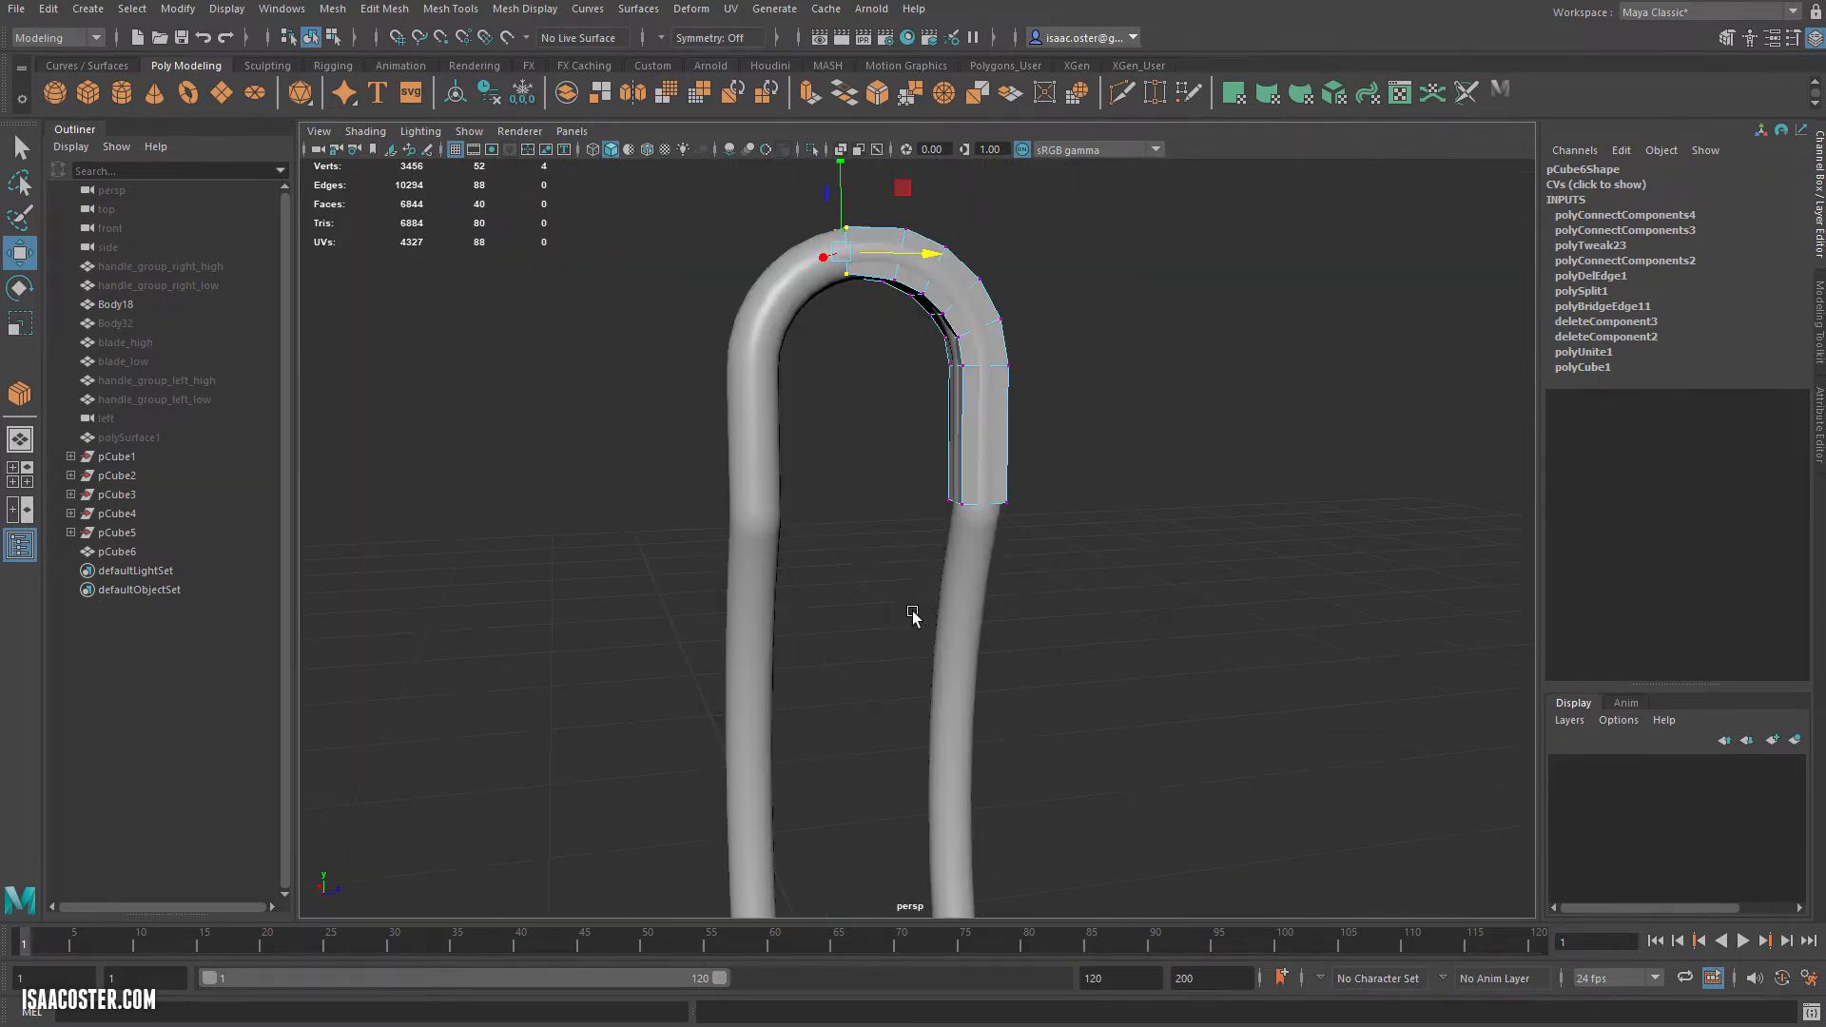
{"action": "middle_click_drag", "start_coordinate": [913, 616], "coordinate": [897, 397], "text": "alt"}
{"action": "right_click_drag", "start_coordinate": [897, 397], "coordinate": [797, 478], "text": "alt"}
{"action": "middle_click_drag", "start_coordinate": [985, 861], "coordinate": [947, 228], "text": "alt"}
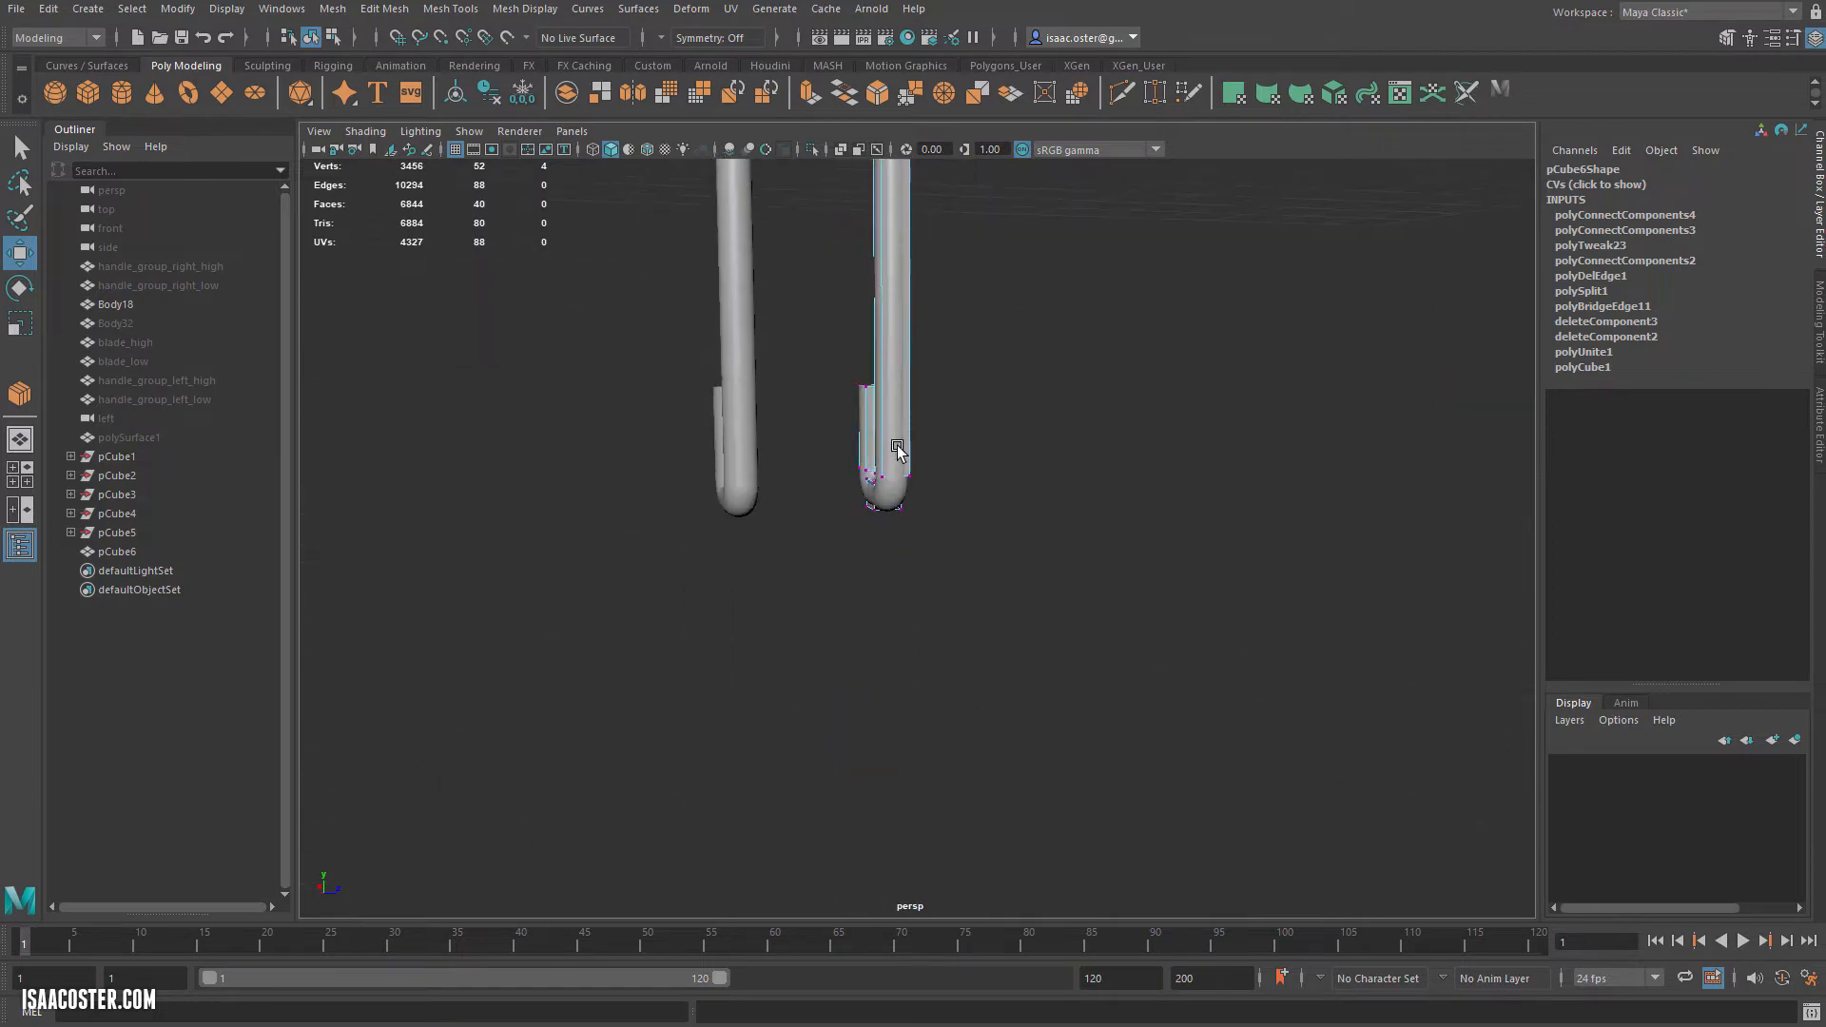
{"action": "left_click_drag", "start_coordinate": [897, 448], "coordinate": [701, 448], "text": "alt"}
{"action": "right_click_drag", "start_coordinate": [723, 452], "coordinate": [1316, 475], "text": "alt"}
{"action": "left_click_drag", "start_coordinate": [1317, 476], "coordinate": [772, 474], "text": "alt"}
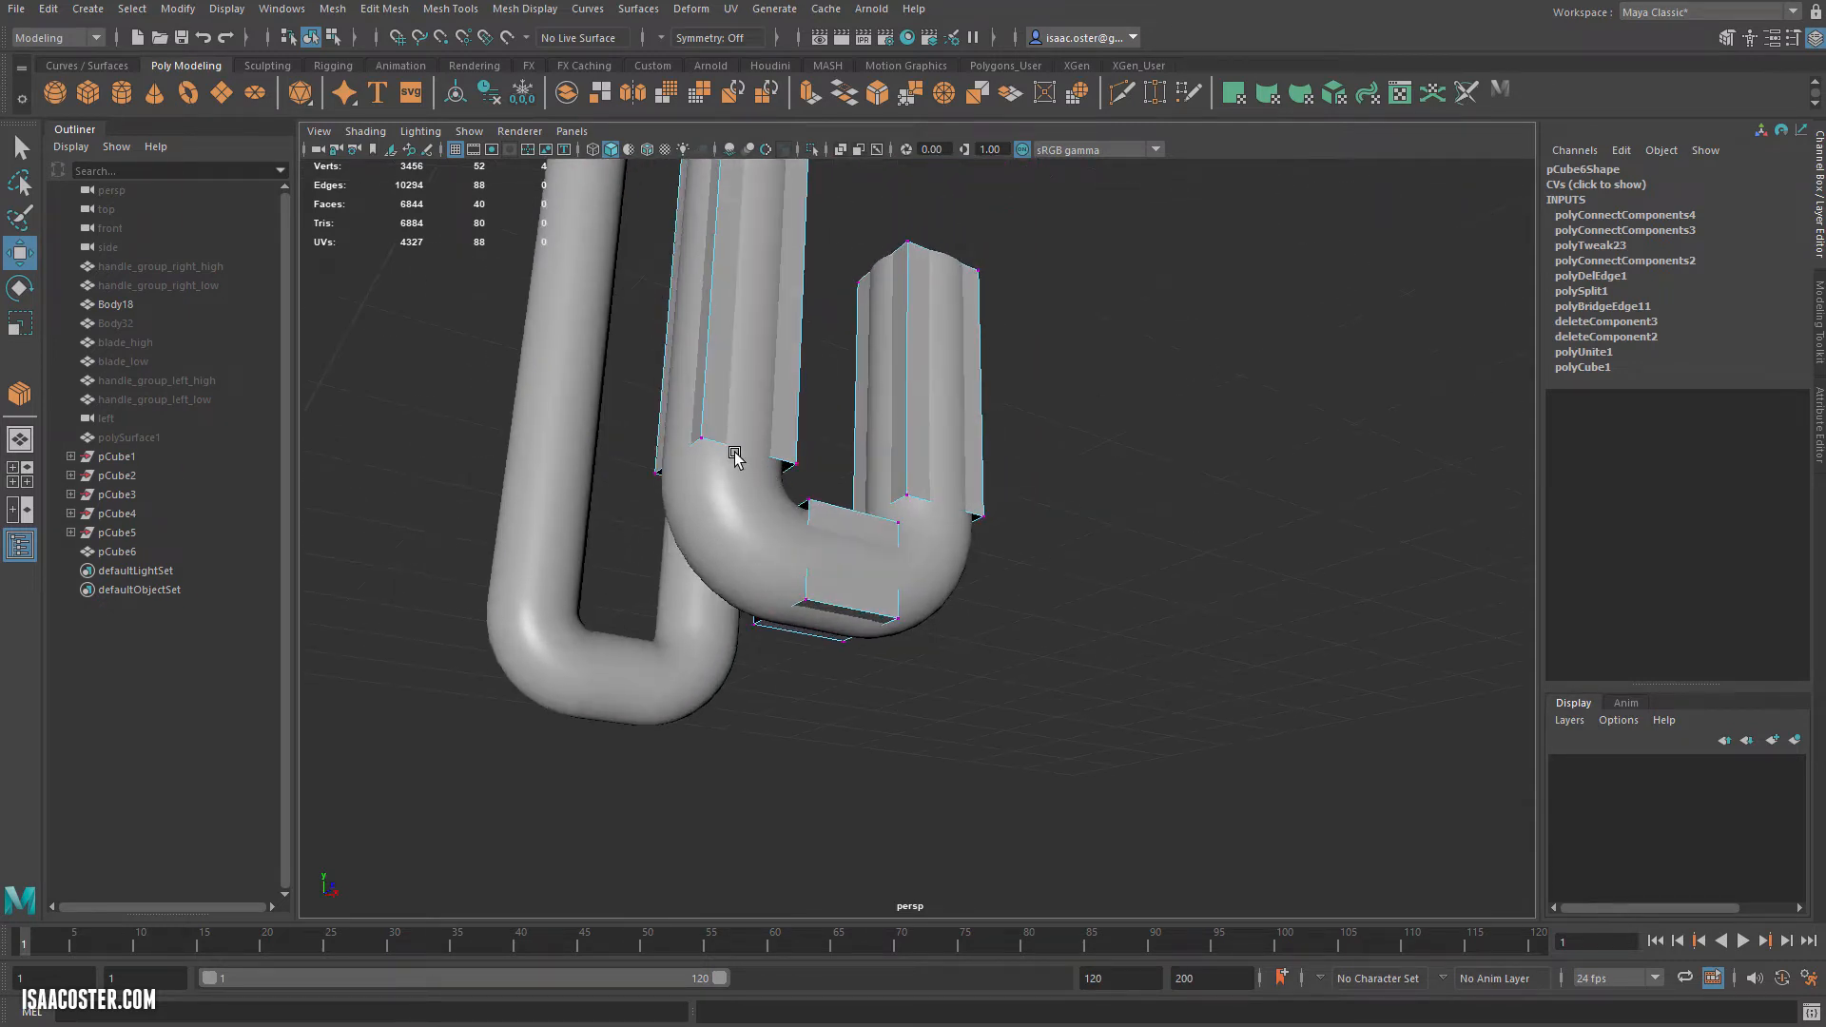
{"action": "right_click_drag", "start_coordinate": [735, 457], "coordinate": [732, 400]}
{"action": "key", "text": "ctrl+z"}
{"action": "left_click", "coordinate": [930, 731]}
{"action": "right_click_drag", "start_coordinate": [783, 459], "coordinate": [775, 418]}
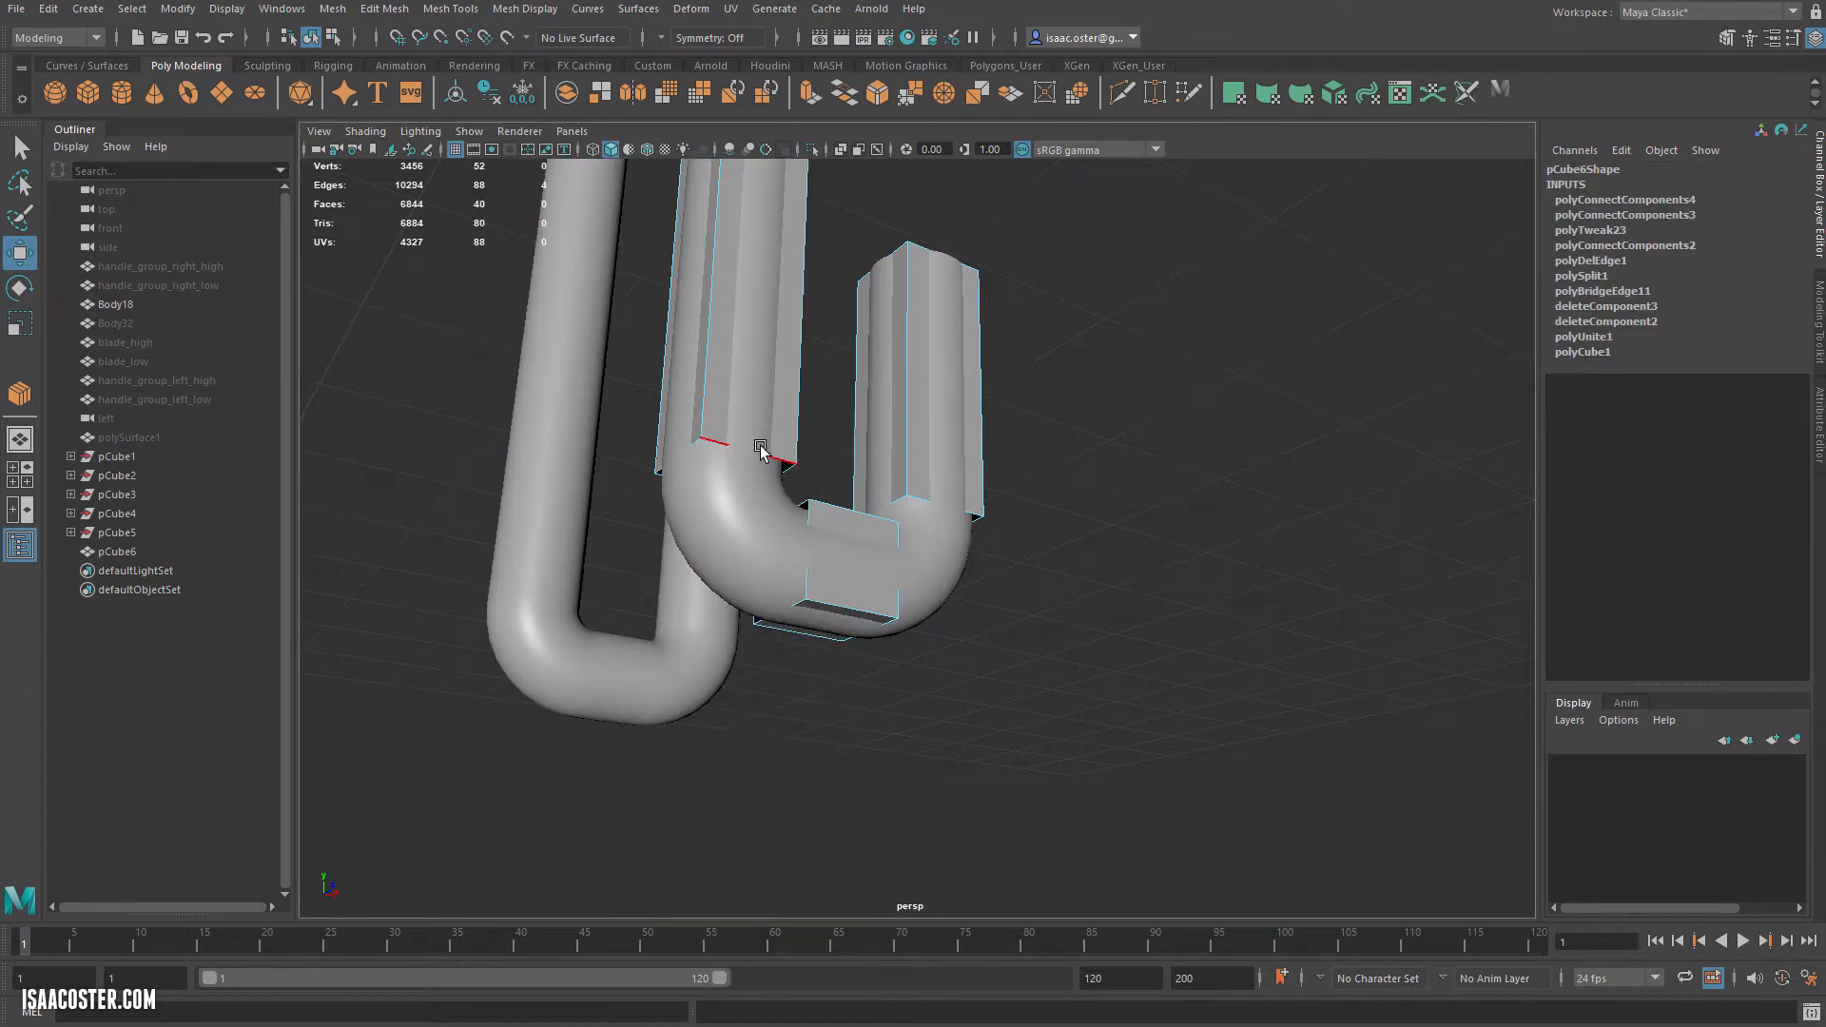
{"action": "left_click", "coordinate": [783, 461]}
{"action": "double_click", "coordinate": [813, 525], "text": "shift"}
{"action": "left_click_drag", "start_coordinate": [1051, 442], "coordinate": [1061, 441], "text": "alt"}
{"action": "left_click", "coordinate": [450, 12]}
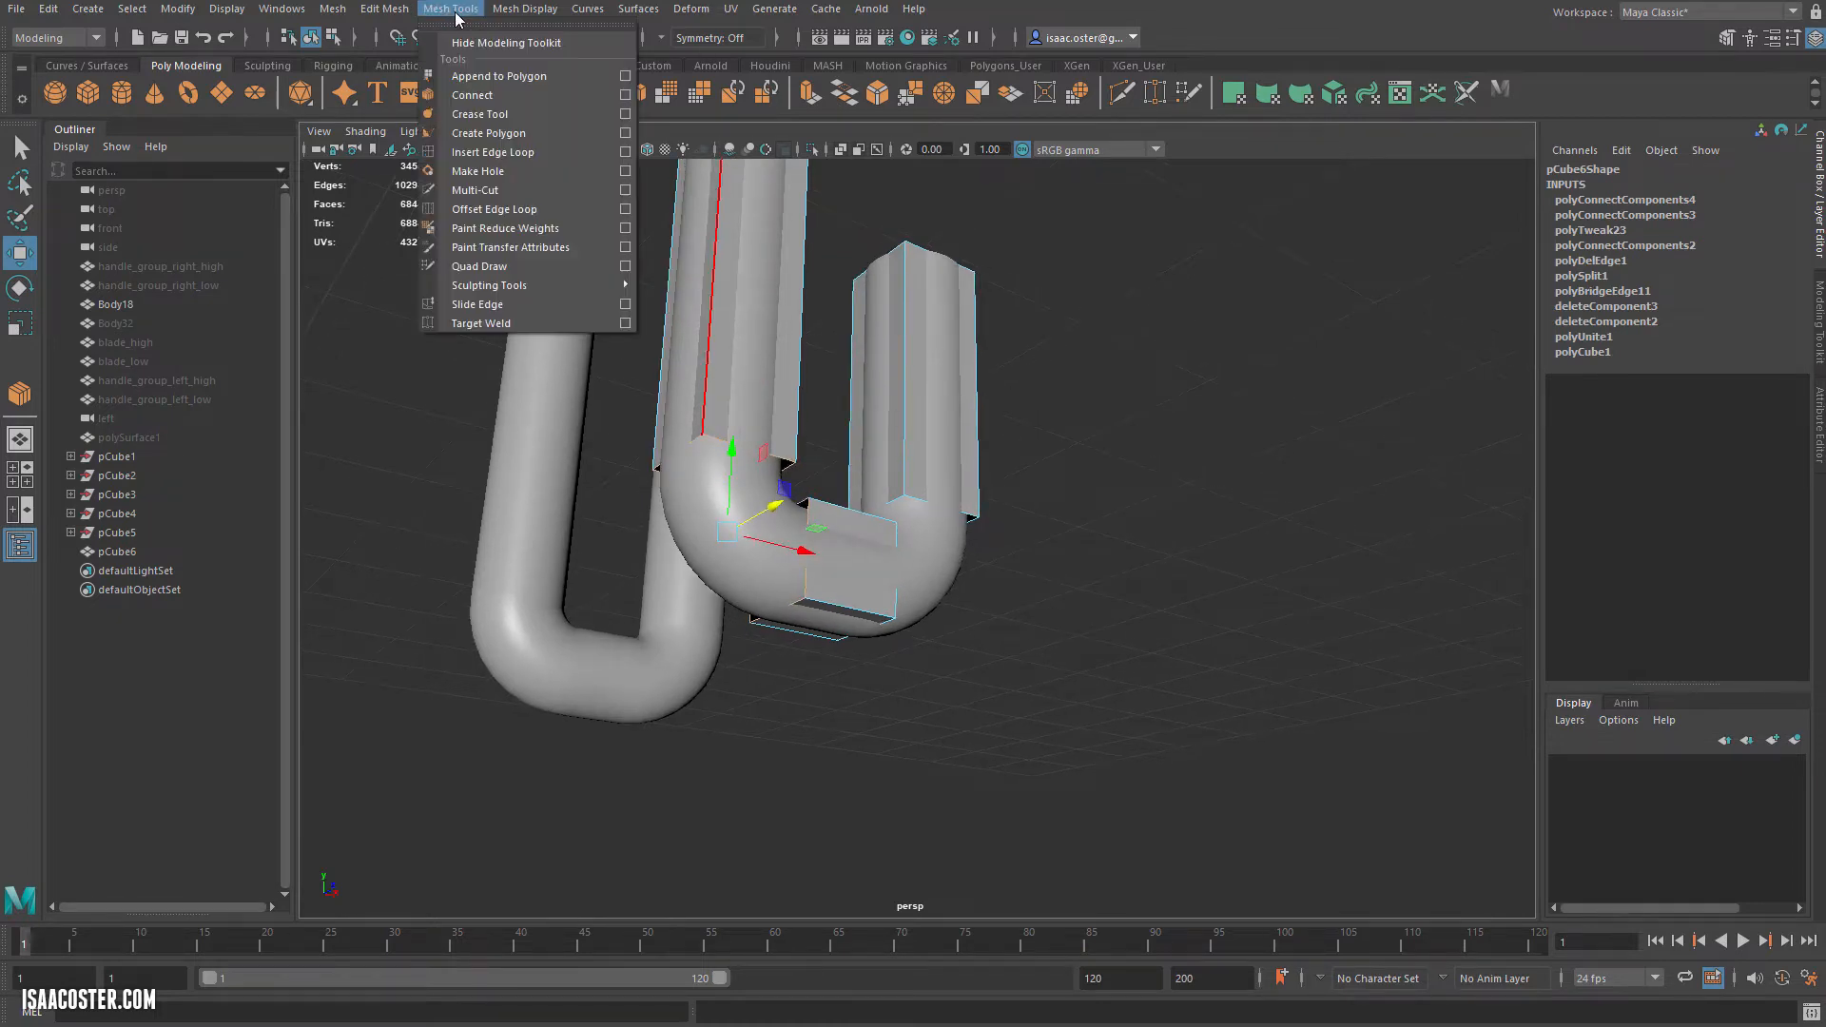
{"action": "mouse_move", "coordinate": [384, 10]}
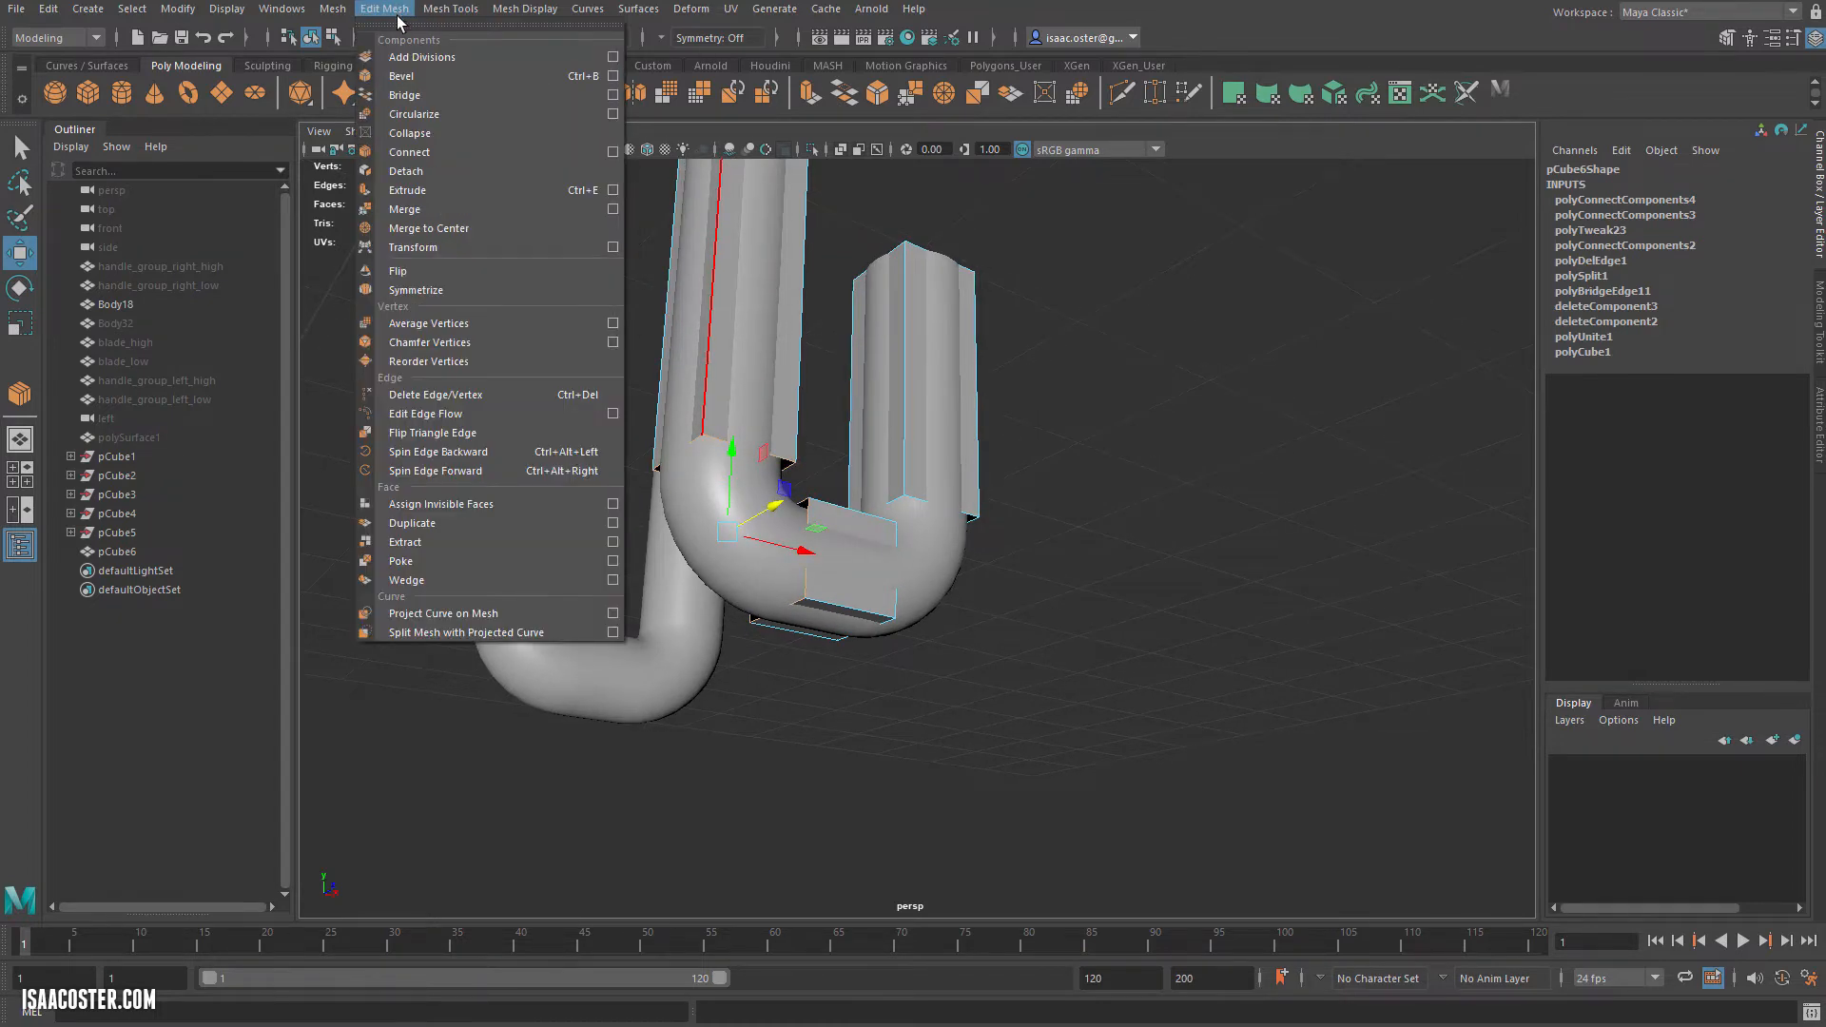
{"action": "left_click", "coordinate": [415, 98]}
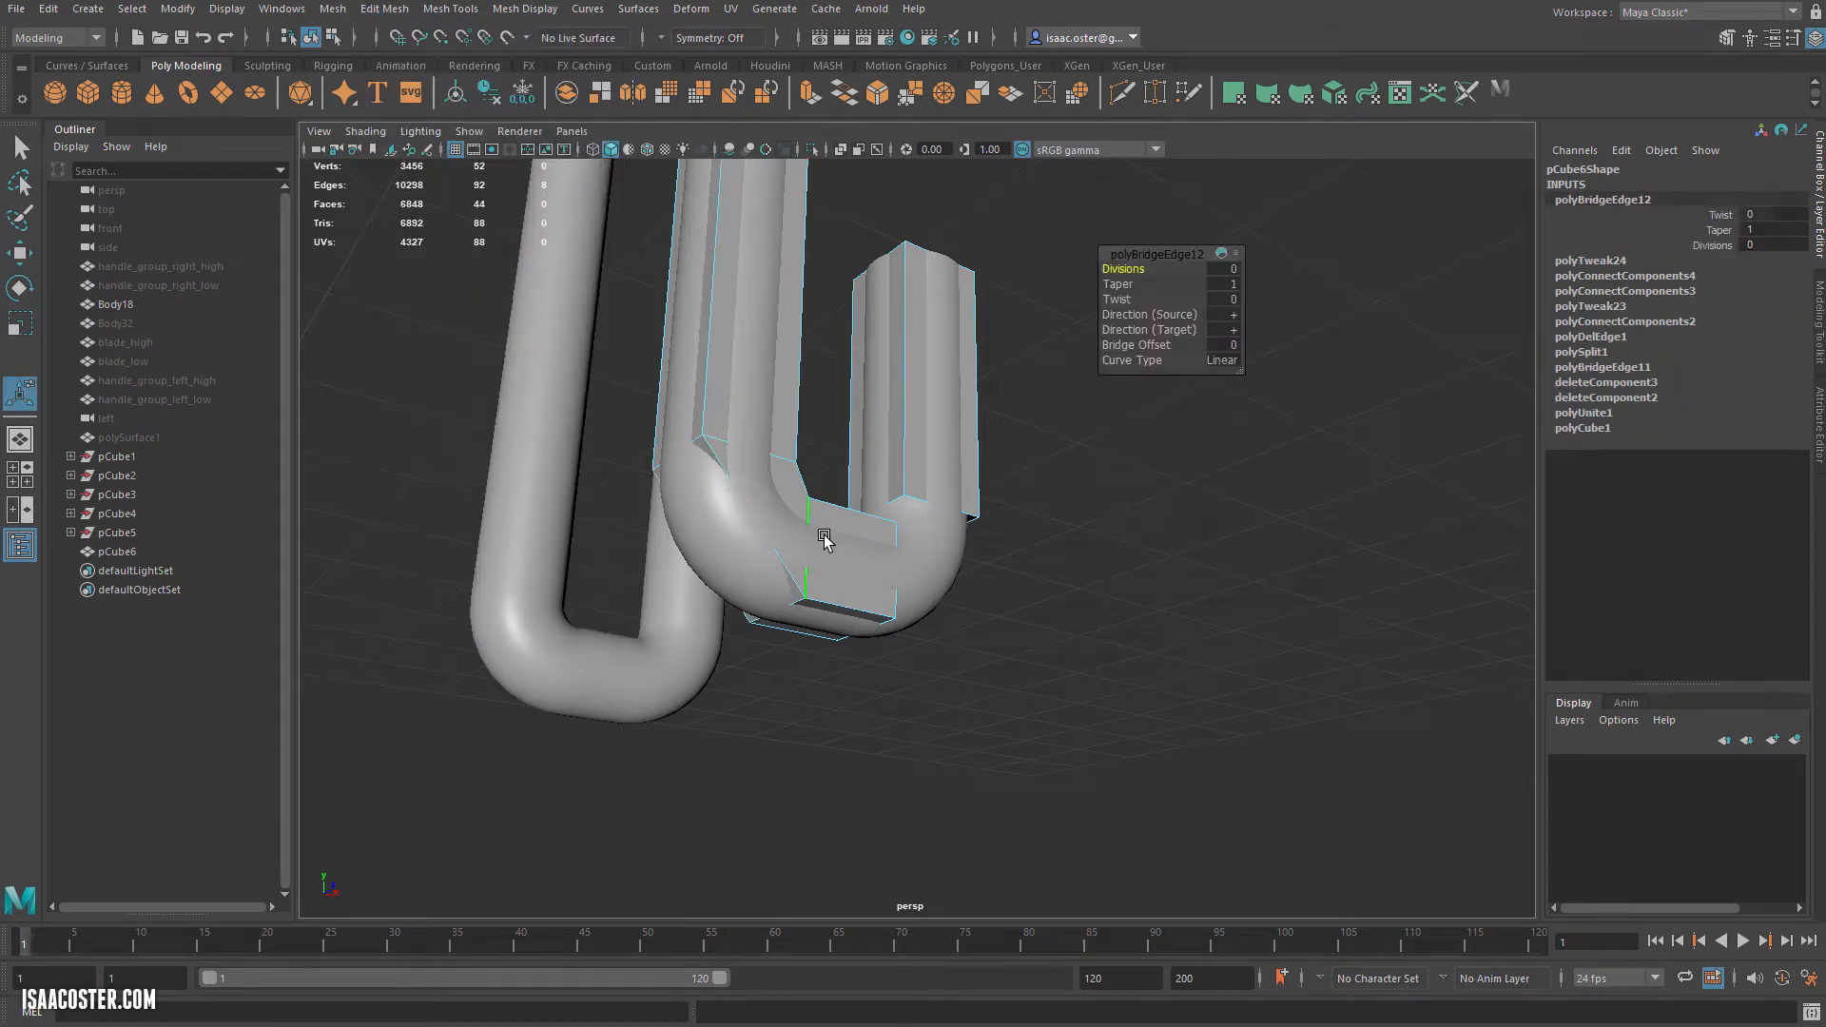
Connect the newly bridged corner's edges with an inserted loop, using edge flow with an adjustment of 1.0000.
{"action": "left_click_drag", "start_coordinate": [827, 522], "coordinate": [780, 548], "text": "alt"}
{"action": "left_click", "coordinate": [807, 484]}
{"action": "double_click", "coordinate": [746, 523], "text": "shift"}
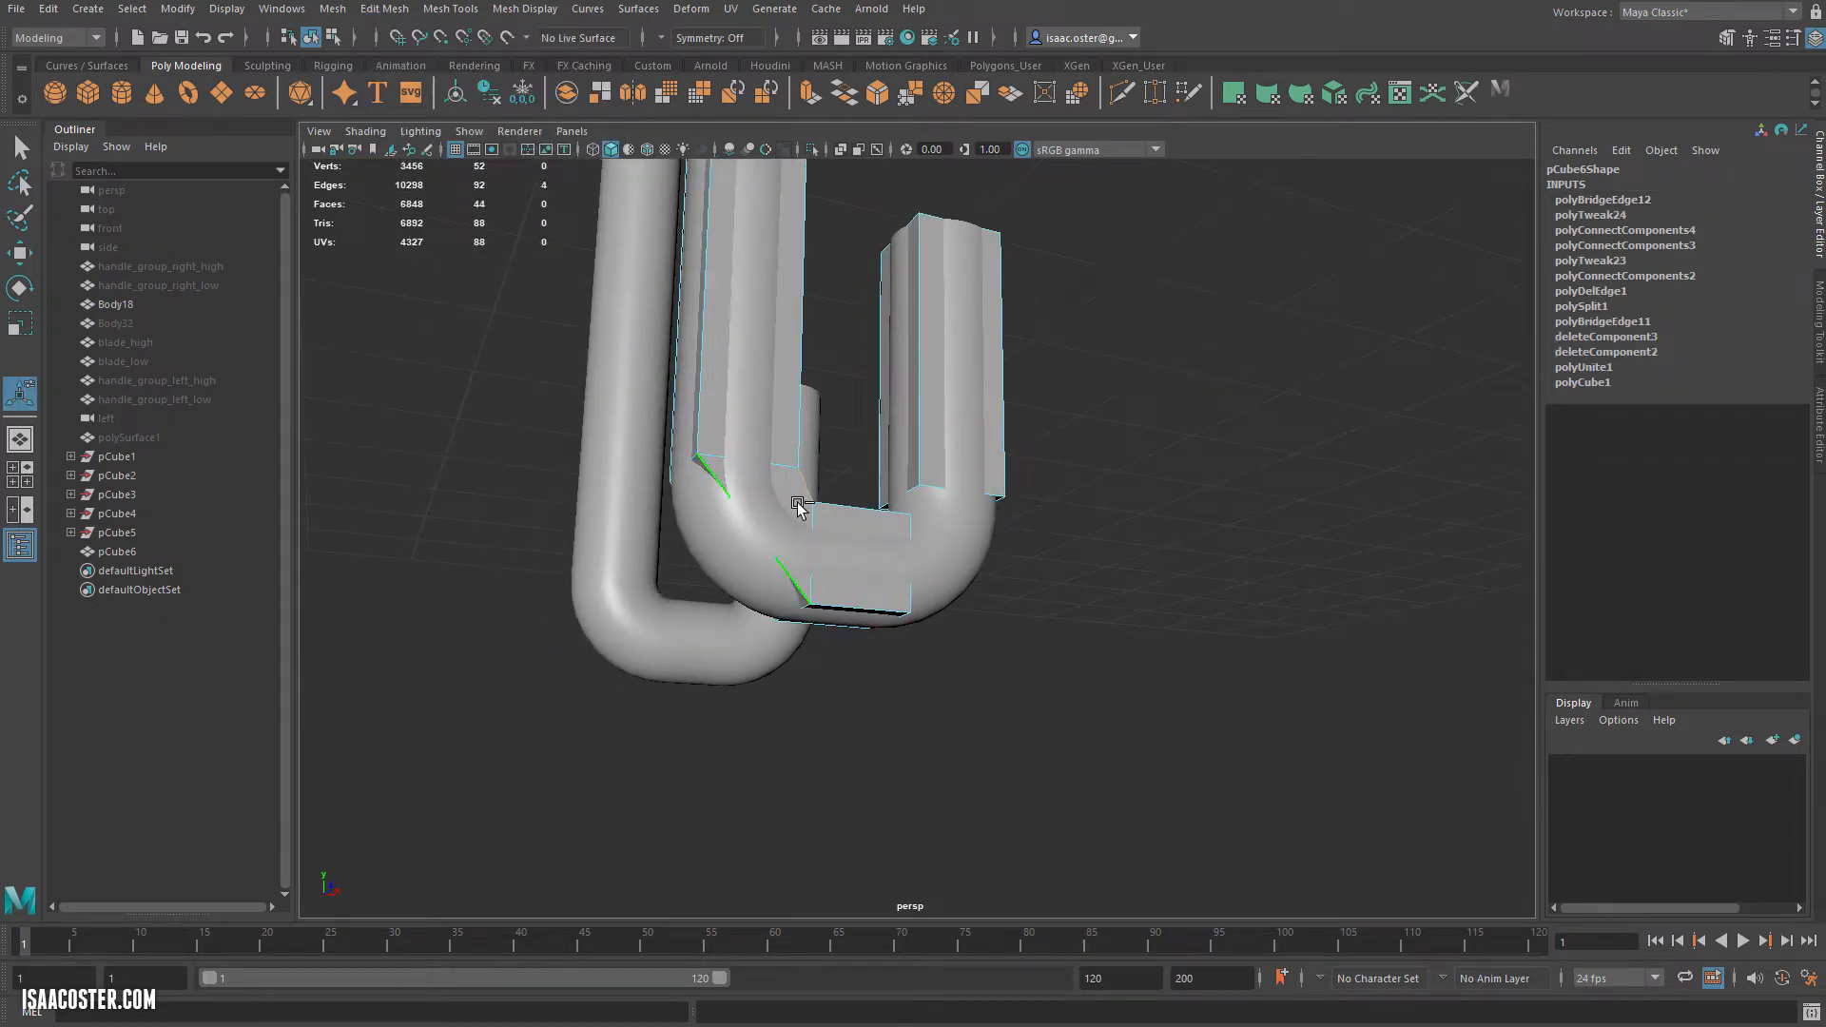
{"action": "left_click", "coordinate": [338, 7]}
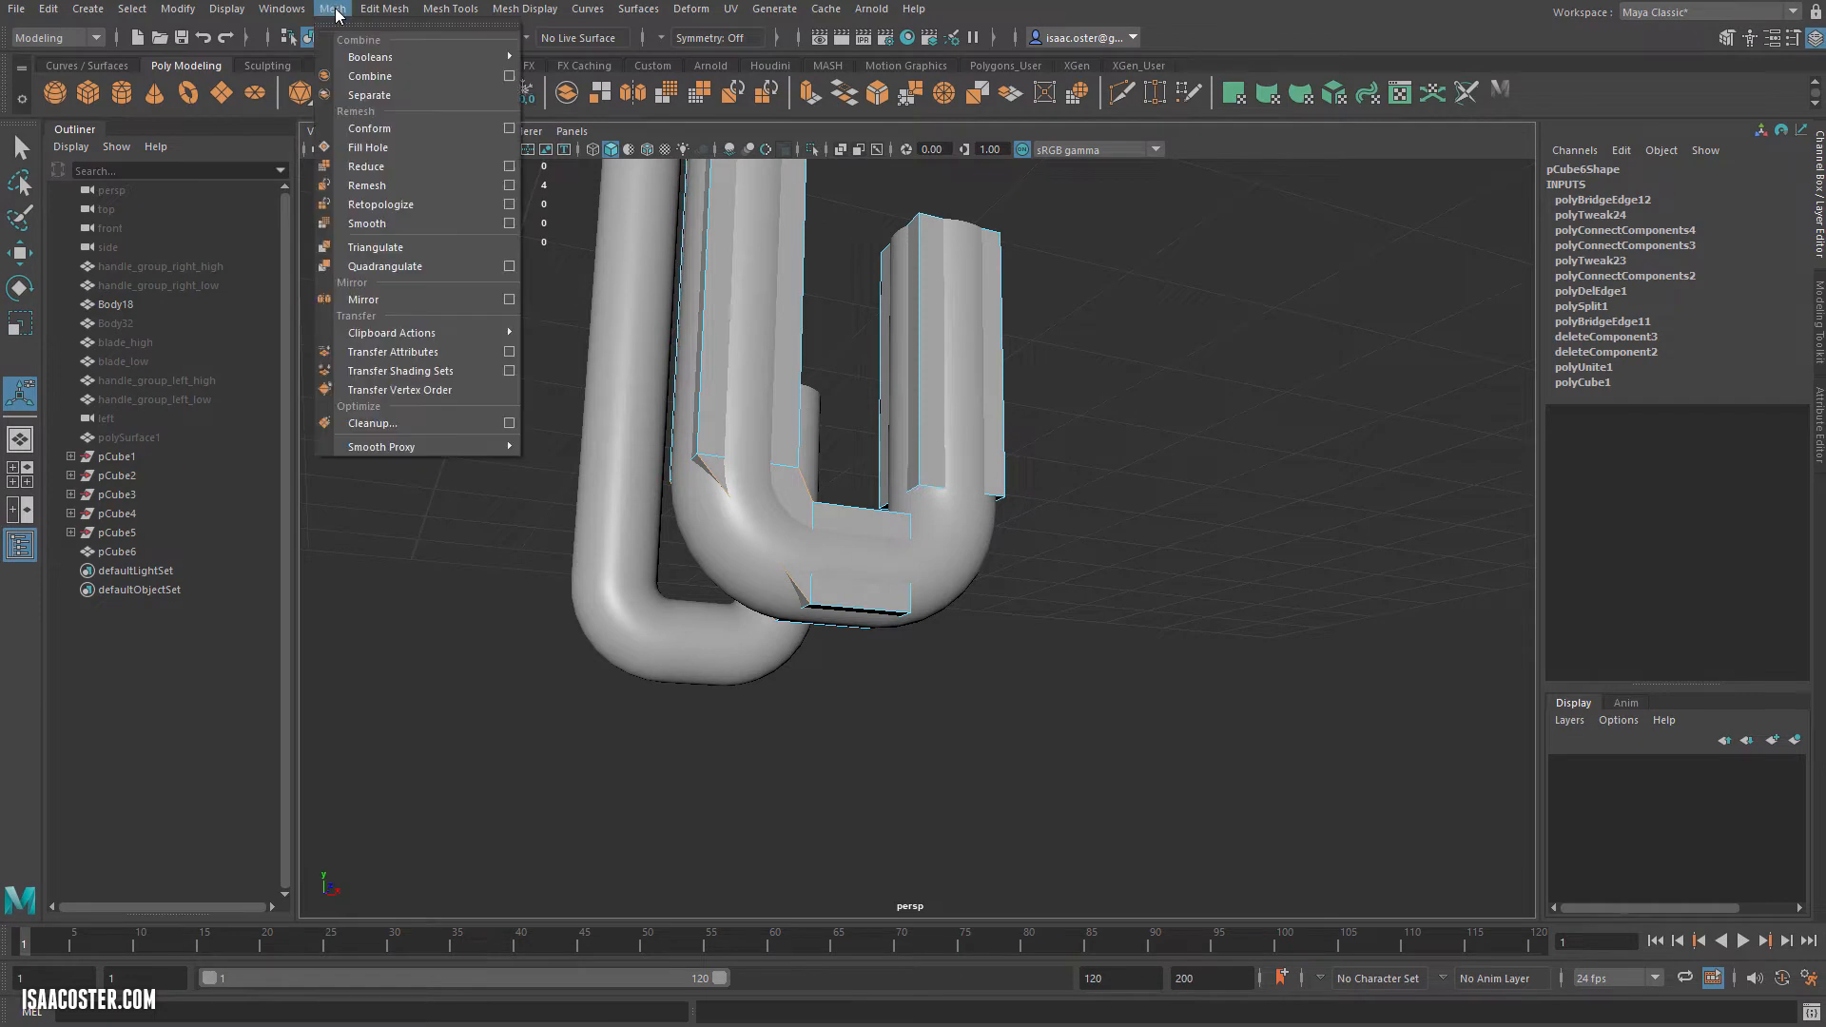
{"action": "mouse_move", "coordinate": [384, 9]}
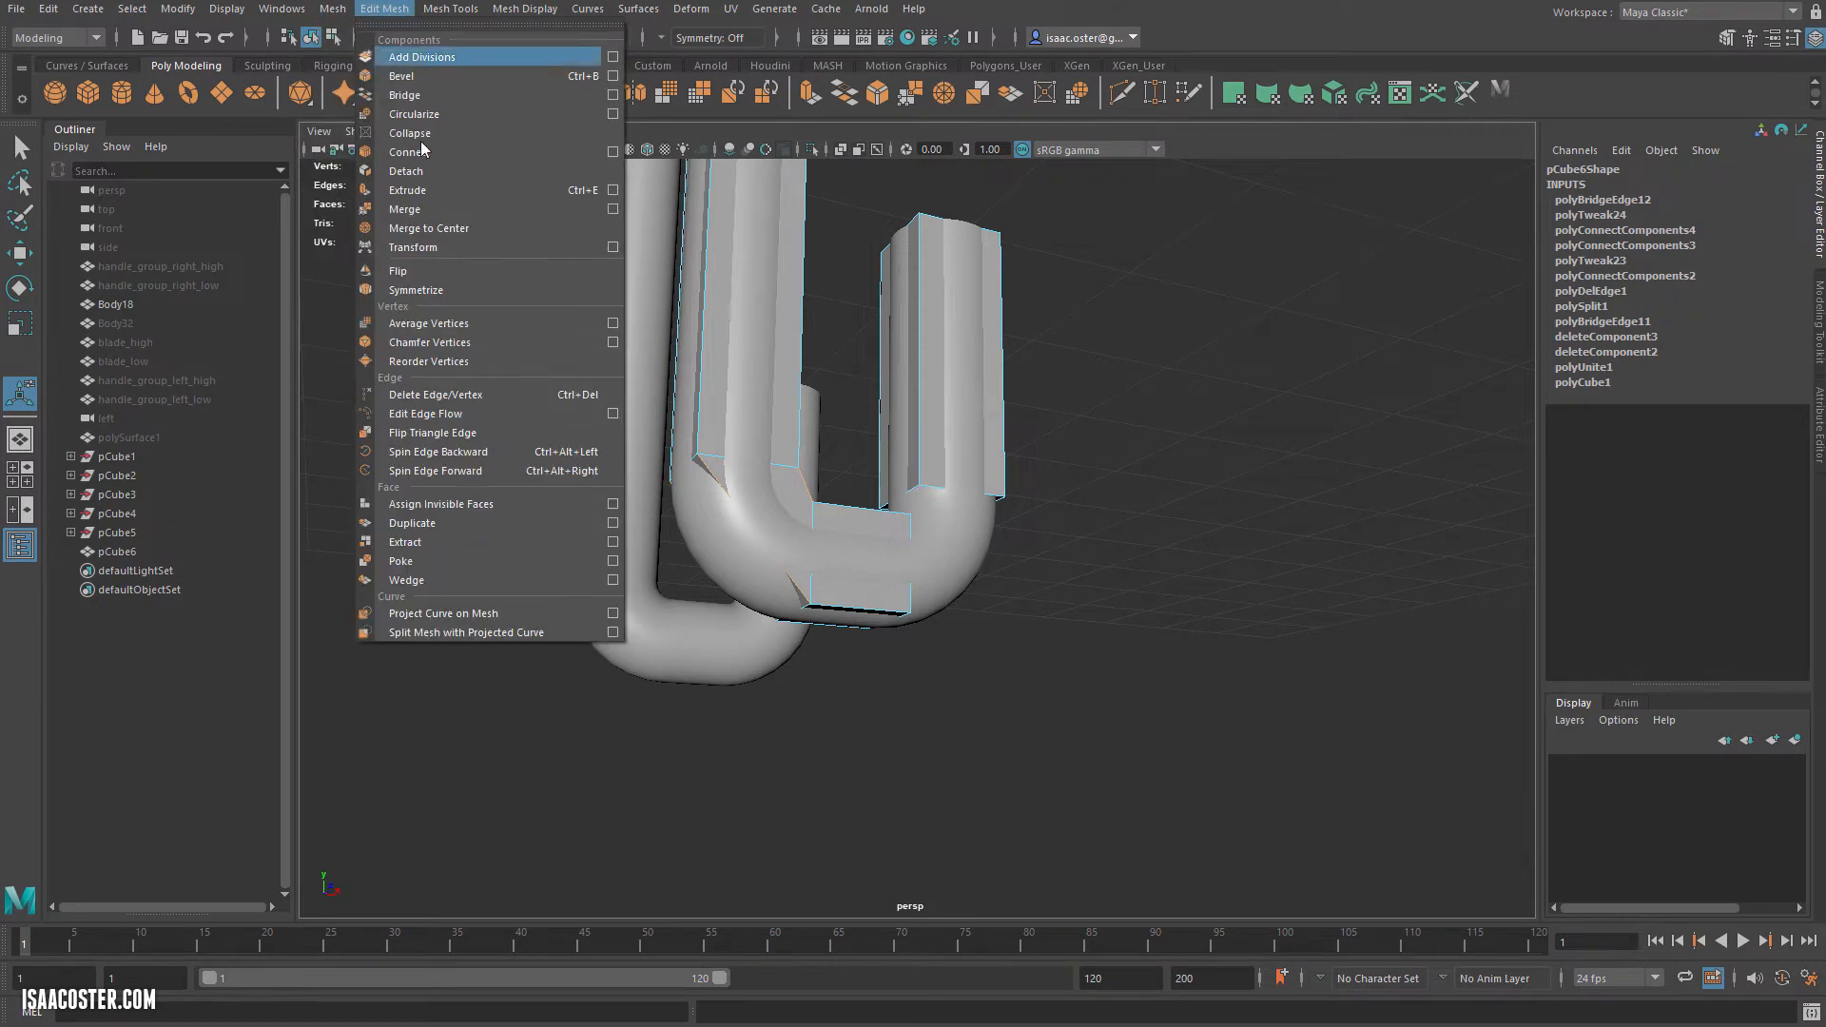
{"action": "left_click", "coordinate": [613, 153]}
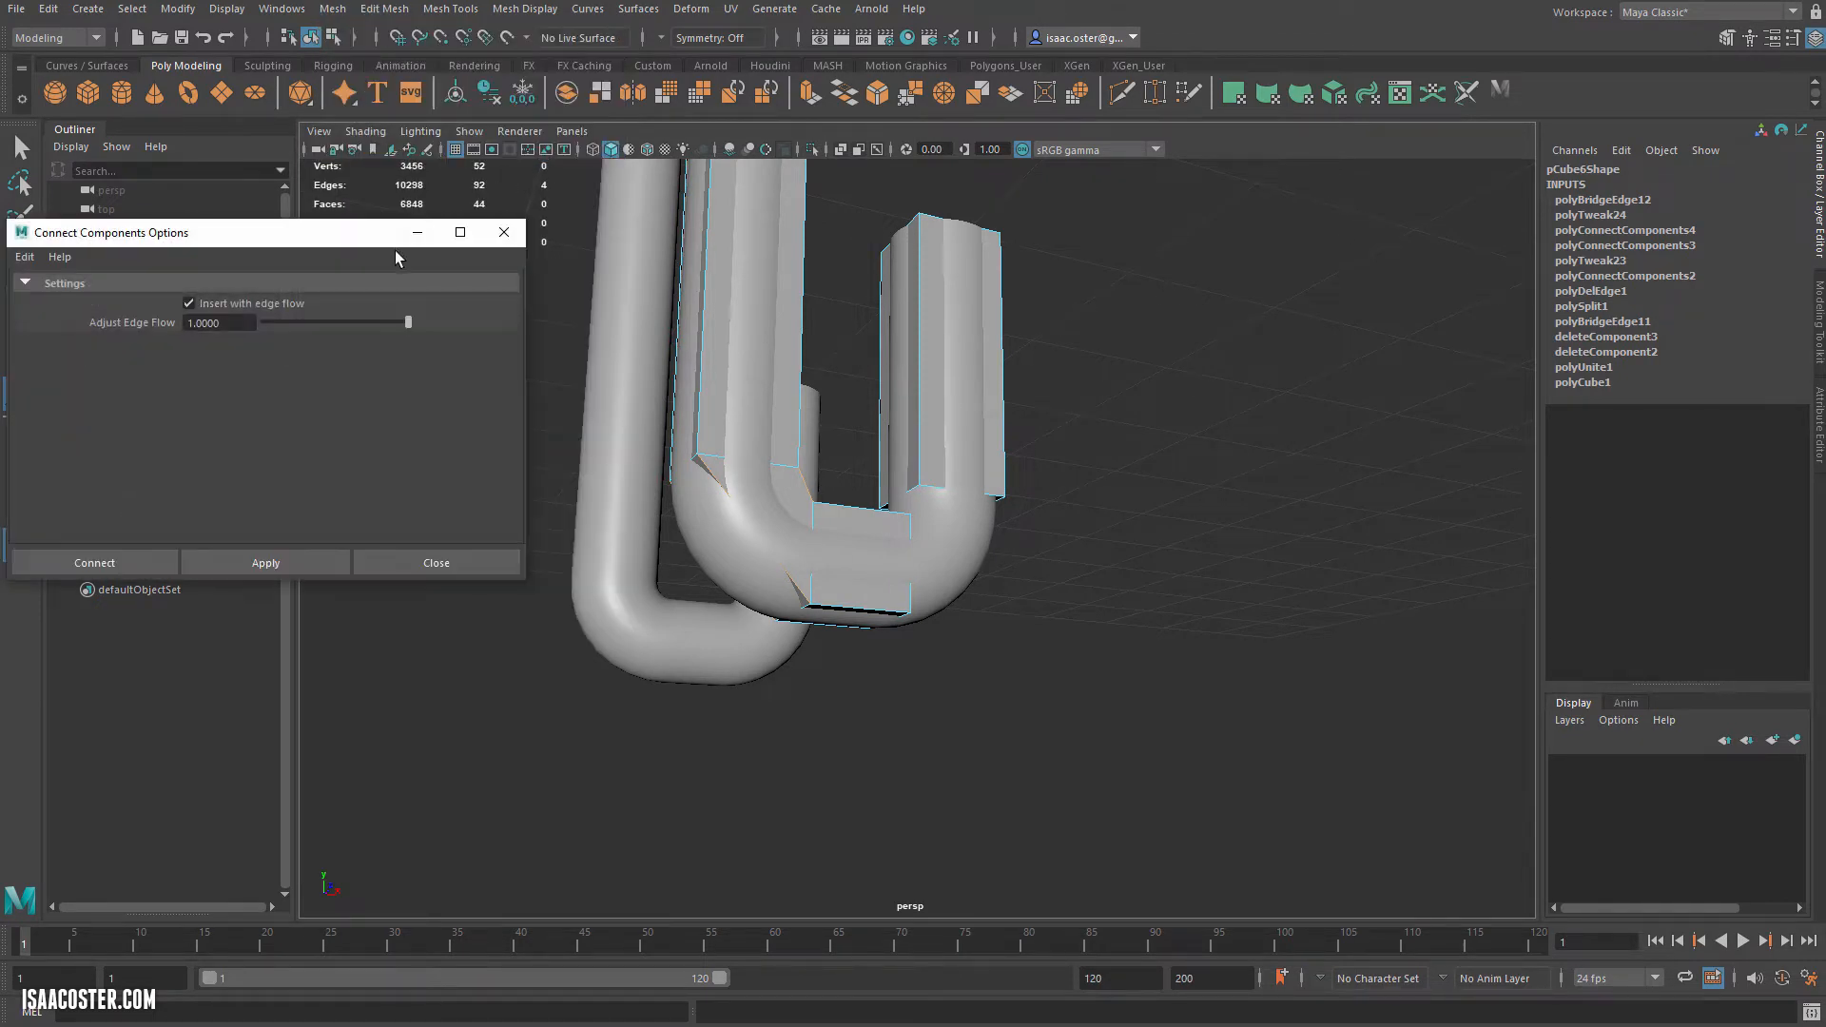
{"action": "left_click", "coordinate": [268, 563]}
Bridge the gap between the horizontal segment and the short upright tube, and insert an edge-flow loop across that corner.
{"action": "left_click_drag", "start_coordinate": [789, 815], "coordinate": [821, 735], "text": "alt"}
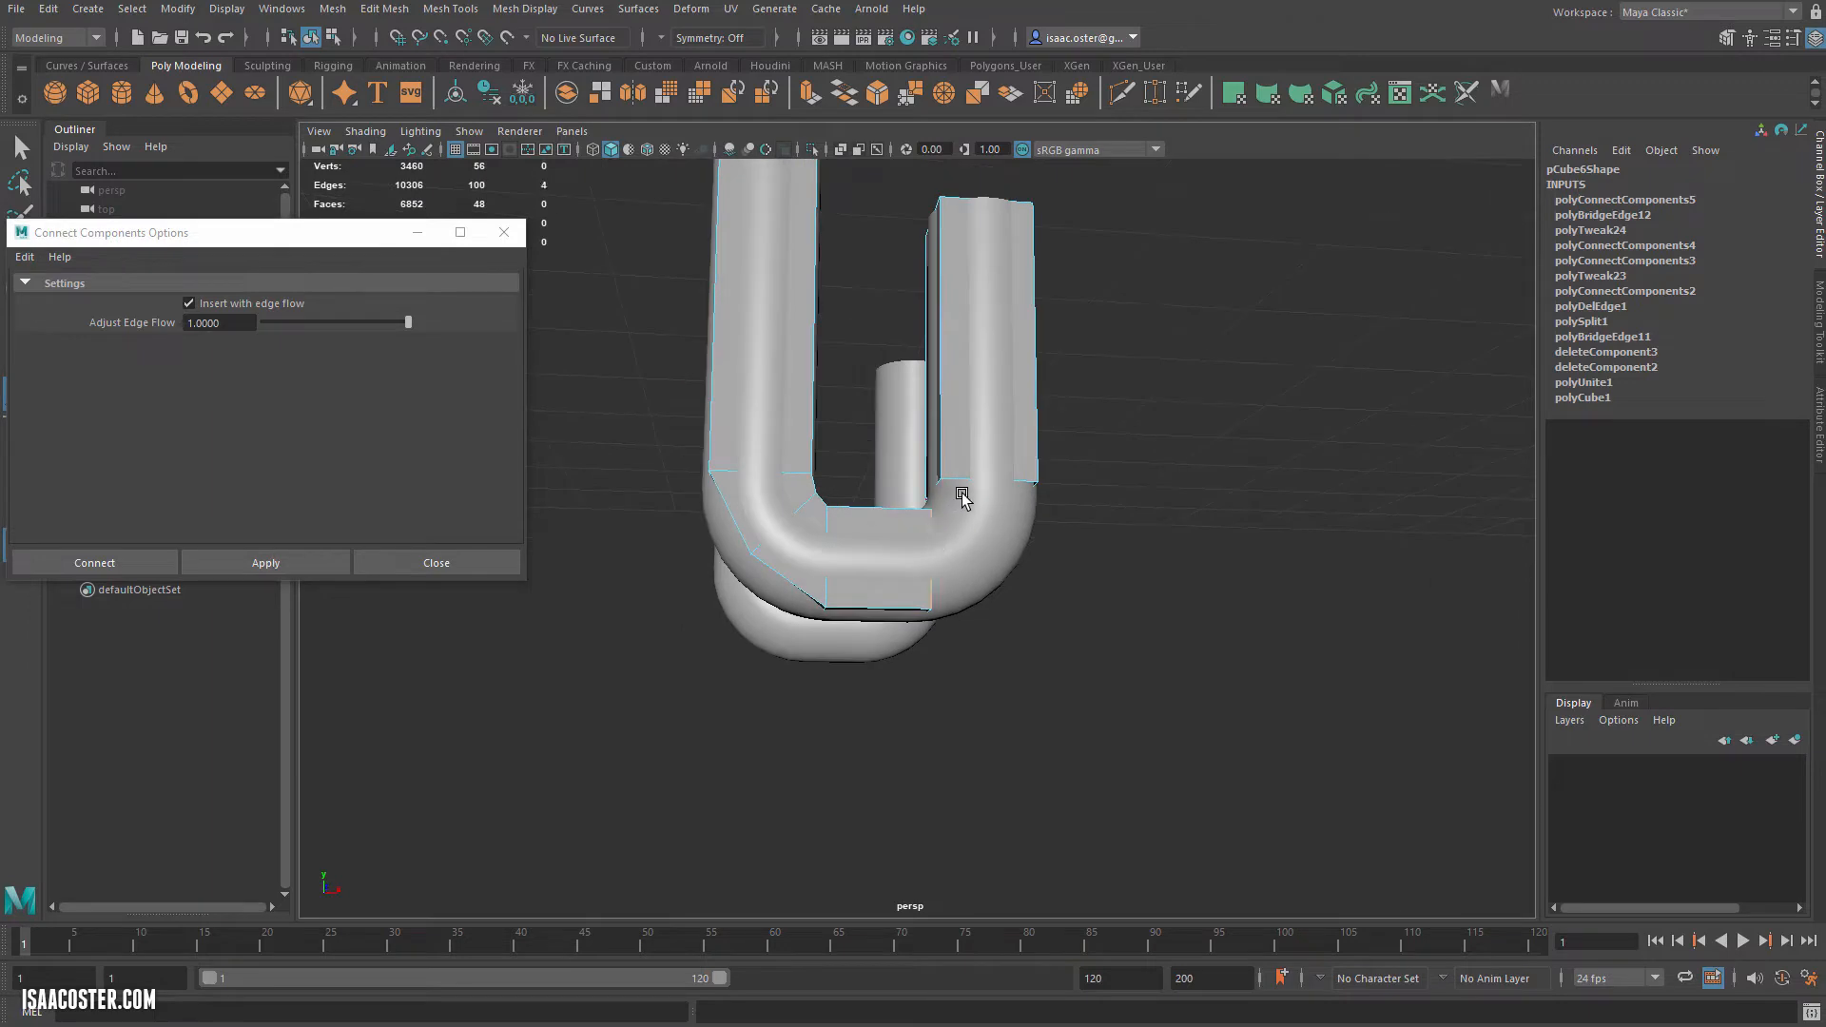
{"action": "left_click", "coordinate": [383, 8]}
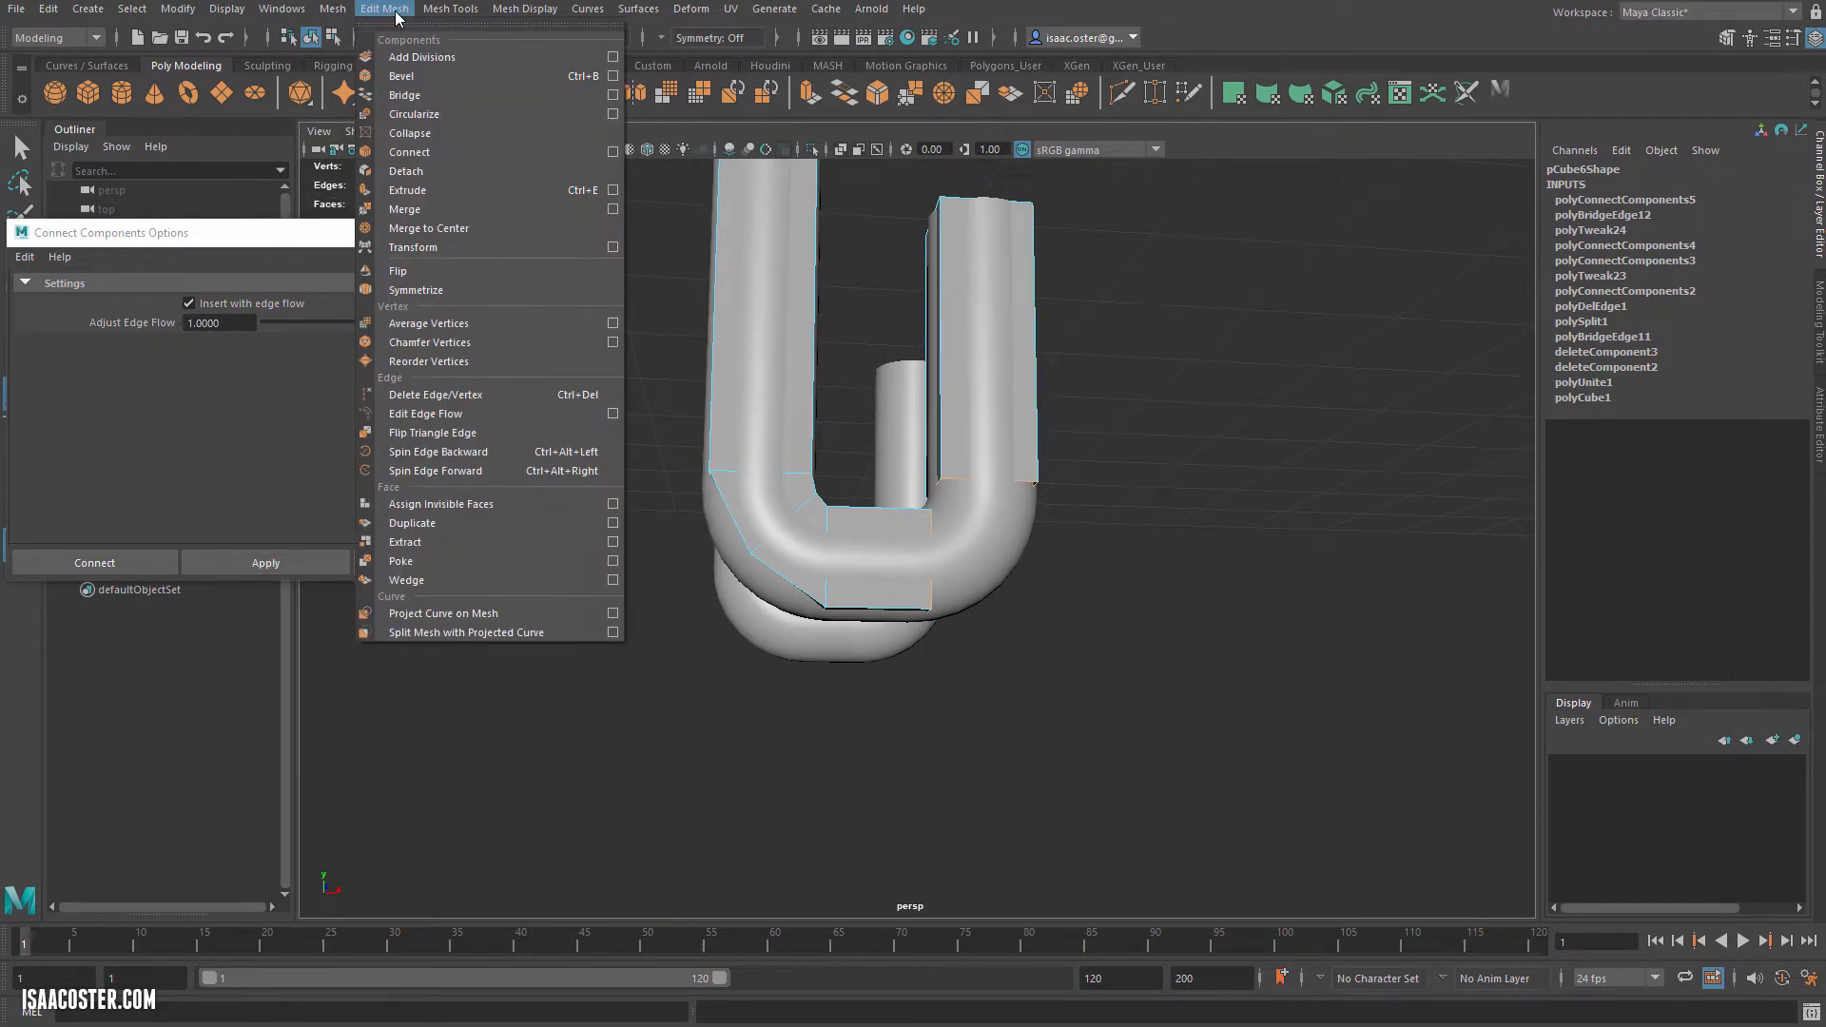
{"action": "left_click", "coordinate": [430, 91]}
{"action": "left_click", "coordinate": [937, 496]}
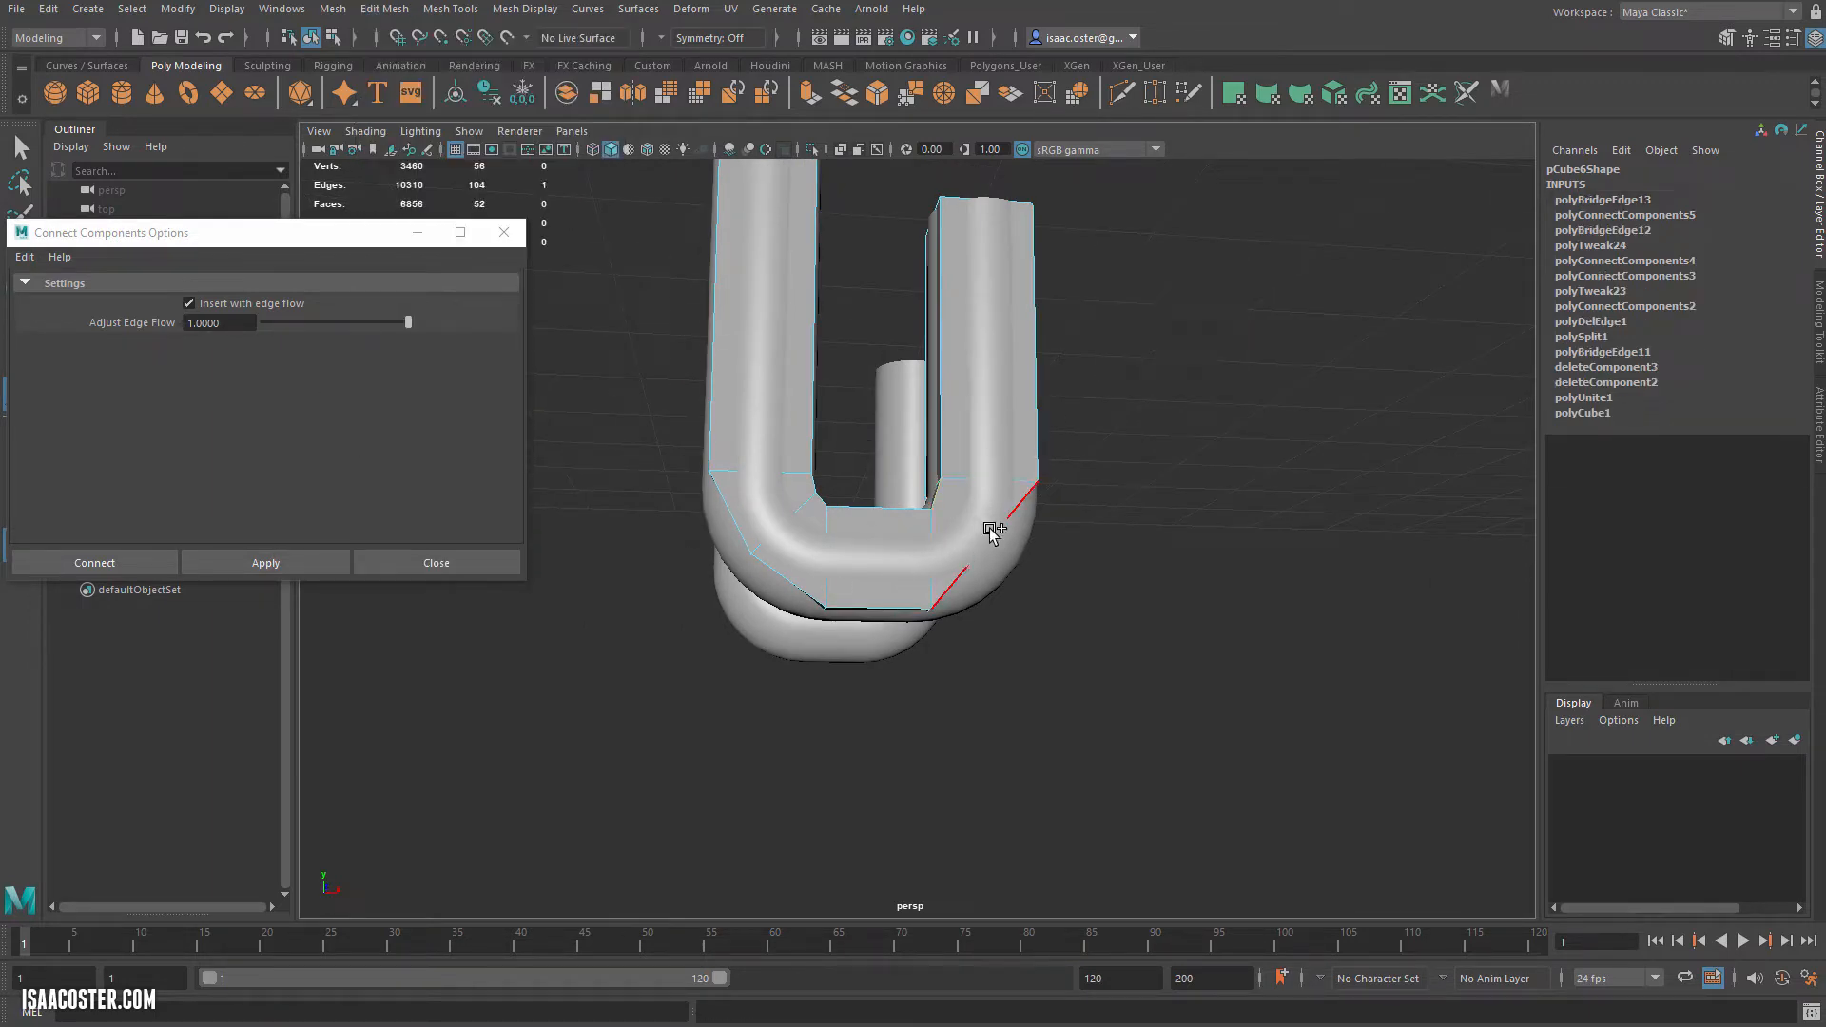
{"action": "left_click", "coordinate": [257, 561]}
In the front view, move the outer middle vertices of both bottom corners outward to match the tube's rounded silhouette.
{"action": "left_click_drag", "start_coordinate": [879, 741], "coordinate": [1019, 704], "text": "alt"}
{"action": "key", "text": "space"}
{"action": "left_click", "coordinate": [1020, 653]}
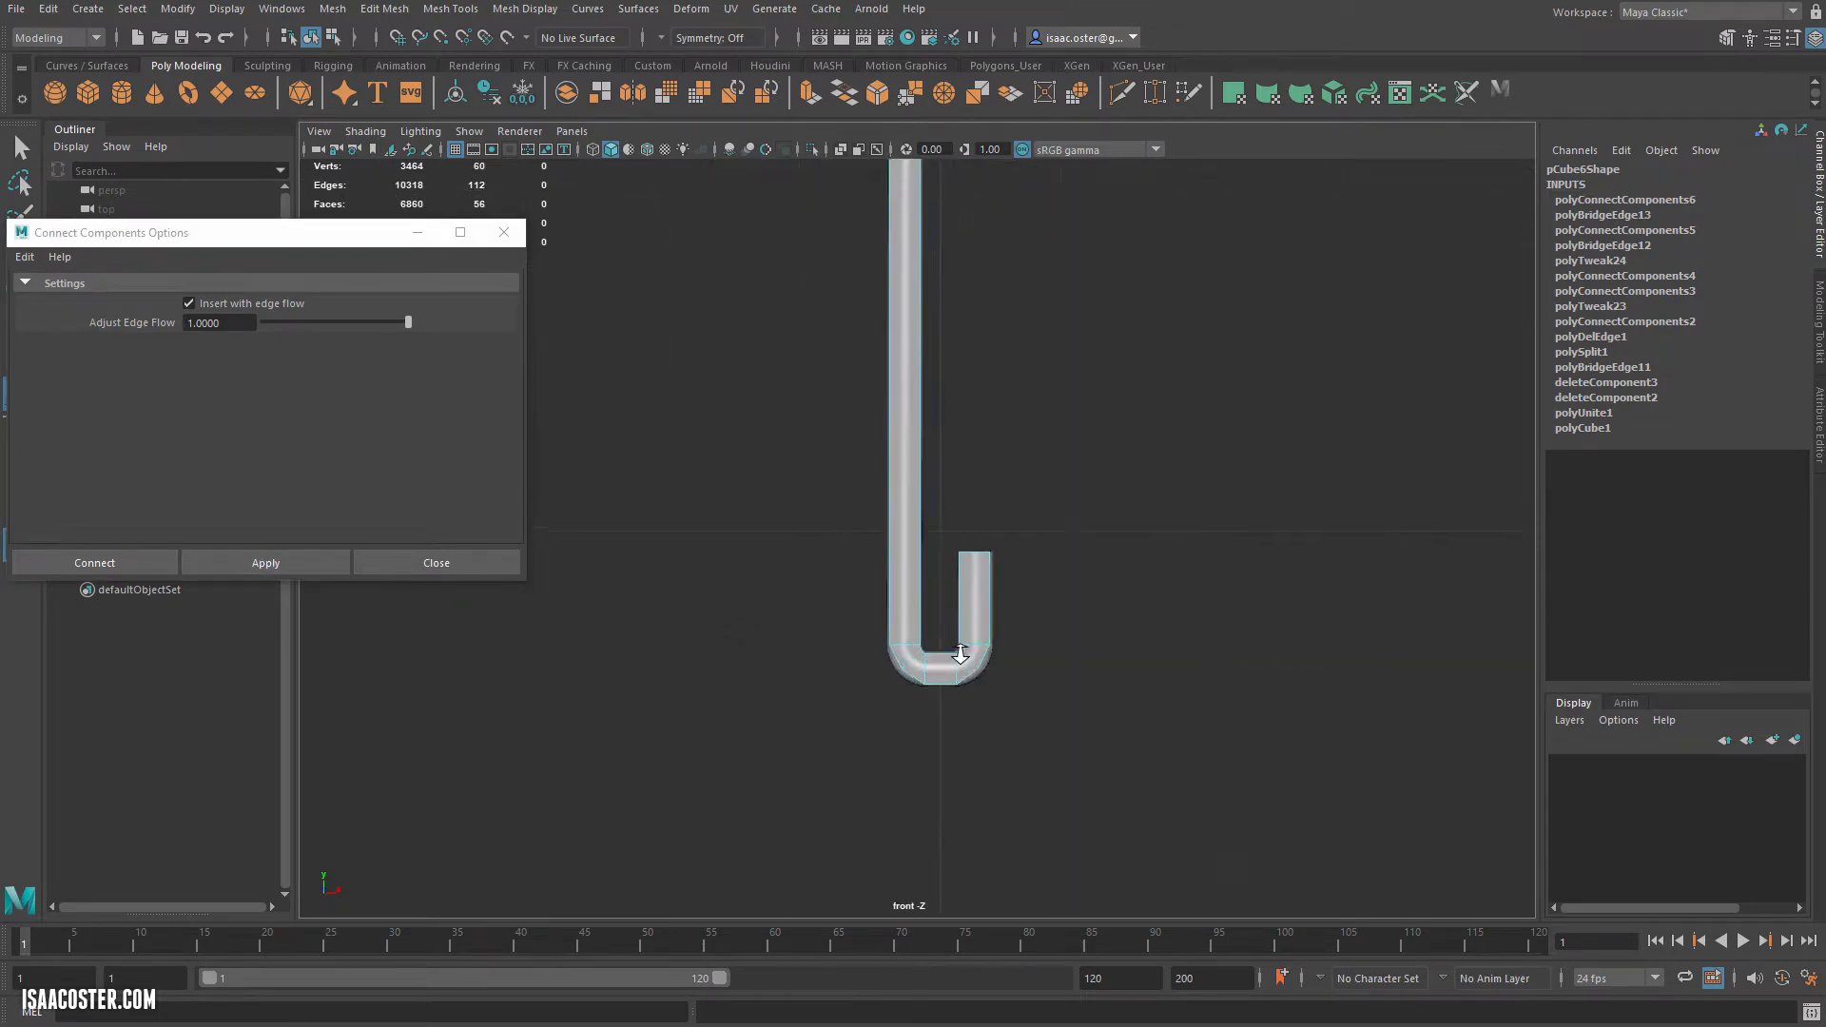
{"action": "middle_click_drag", "start_coordinate": [899, 441], "coordinate": [909, 404], "text": "alt"}
{"action": "scroll", "coordinate": [921, 410], "scroll_direction": "up", "scroll_amount": 7}
{"action": "right_click_drag", "start_coordinate": [888, 420], "coordinate": [852, 424]}
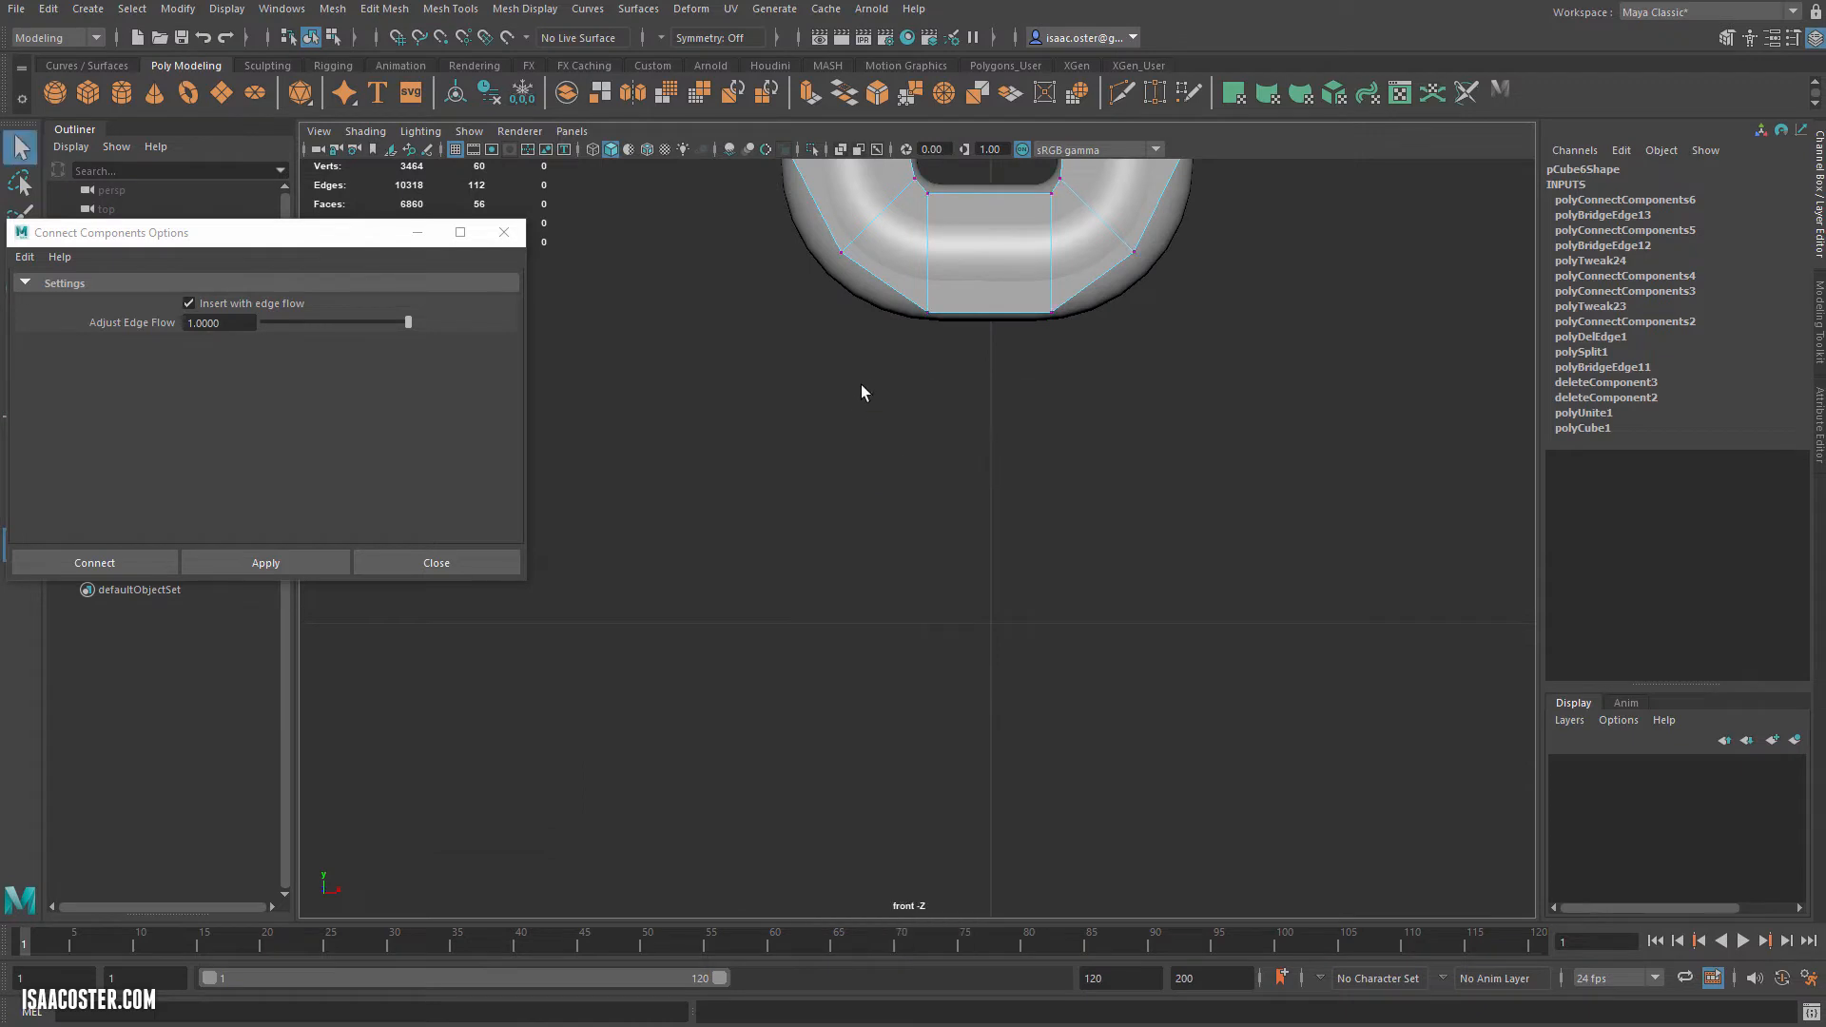
{"action": "middle_click_drag", "start_coordinate": [860, 385], "coordinate": [861, 487], "text": "alt"}
{"action": "left_click", "coordinate": [841, 356]}
{"action": "key", "text": "w"}
{"action": "left_click_drag", "start_coordinate": [838, 358], "coordinate": [818, 369]}
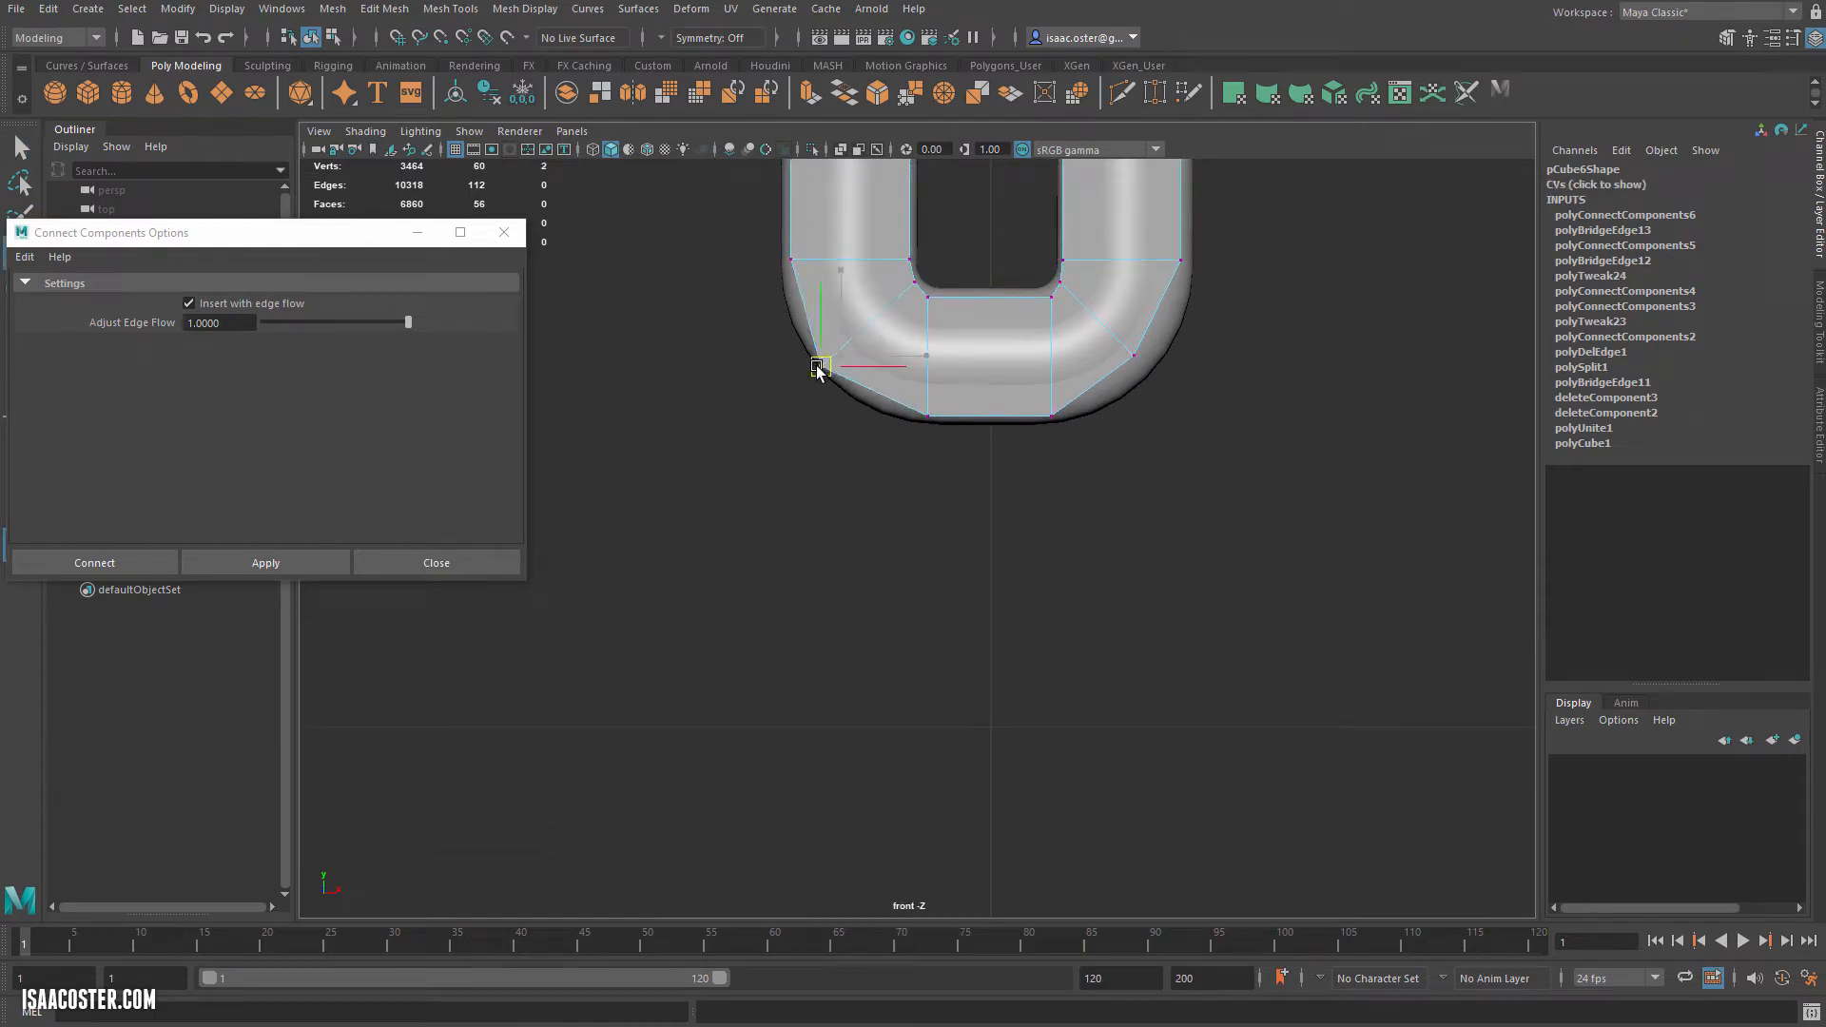
{"action": "left_click_drag", "start_coordinate": [1113, 338], "coordinate": [1113, 338]}
{"action": "left_click_drag", "start_coordinate": [1134, 356], "coordinate": [1153, 372]}
Scale the inner vertices of the bottom segment horizontally closer together to fit the inner corner curves.
{"action": "middle_click_drag", "start_coordinate": [1213, 323], "coordinate": [1120, 508], "text": "alt"}
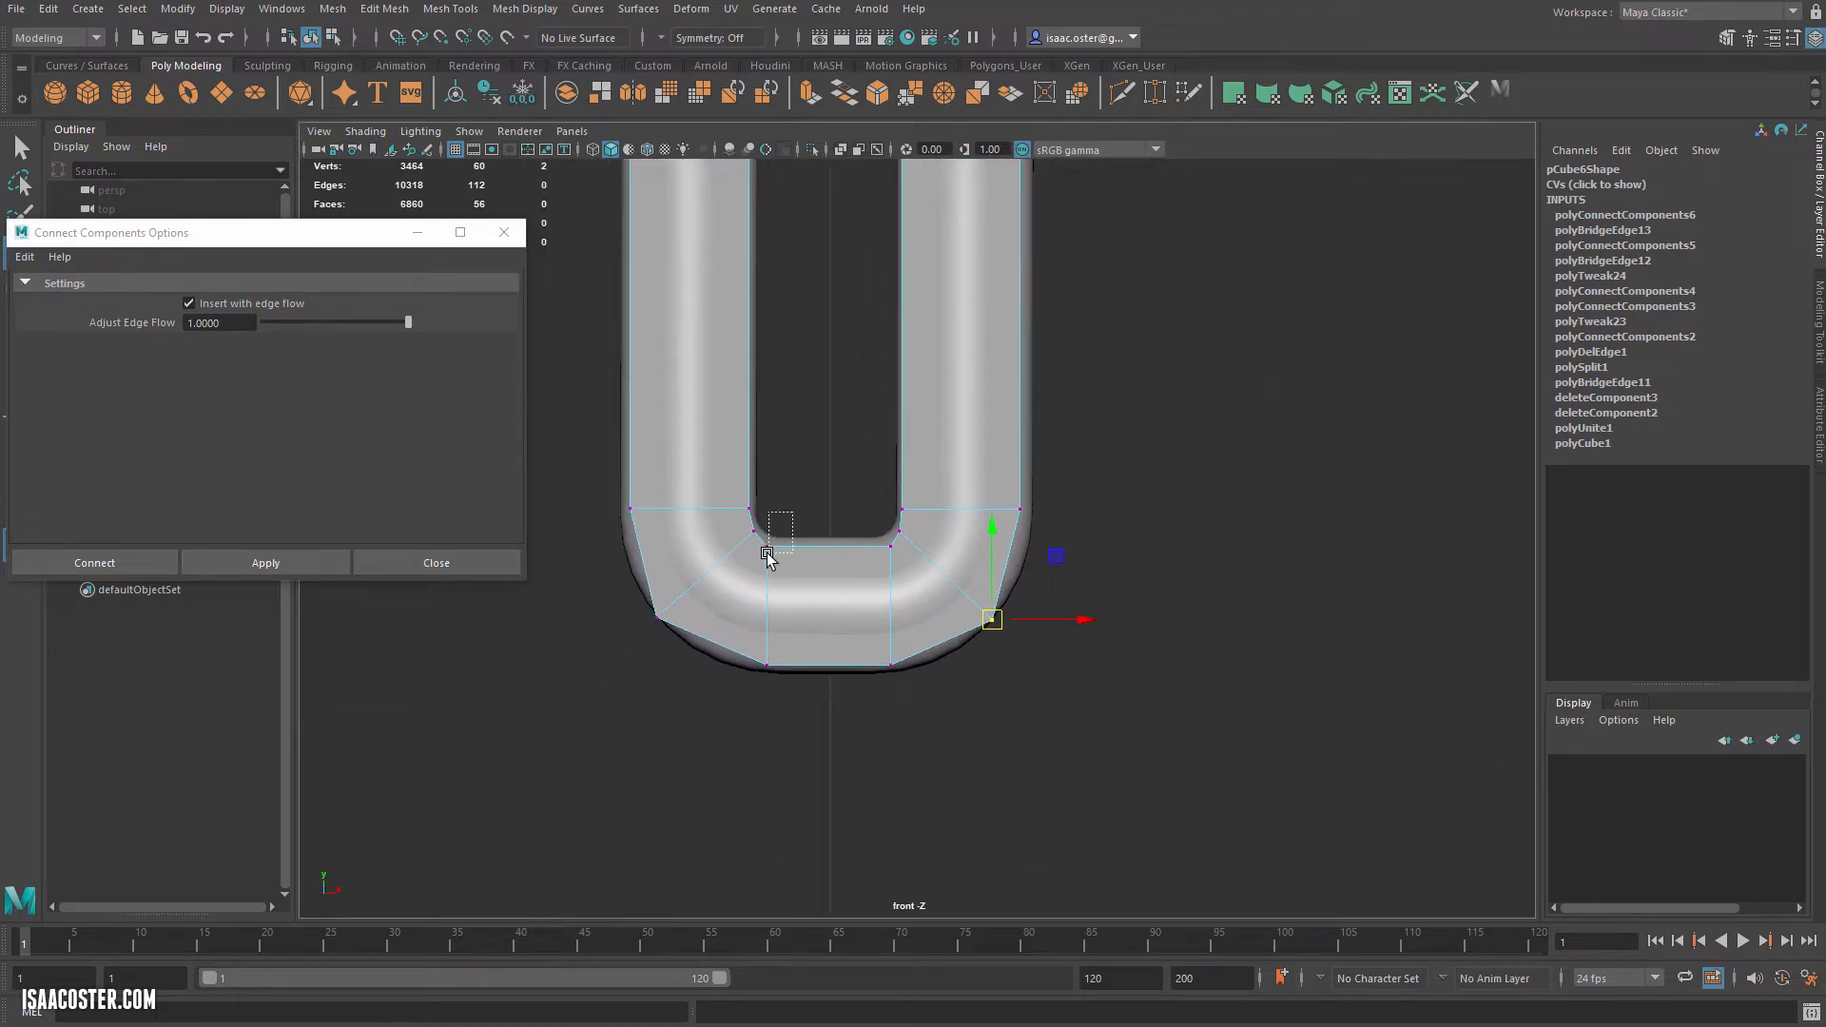
{"action": "left_click_drag", "start_coordinate": [762, 560], "coordinate": [762, 560]}
{"action": "left_click_drag", "start_coordinate": [886, 555], "coordinate": [886, 547], "text": "shift"}
{"action": "key", "text": "r"}
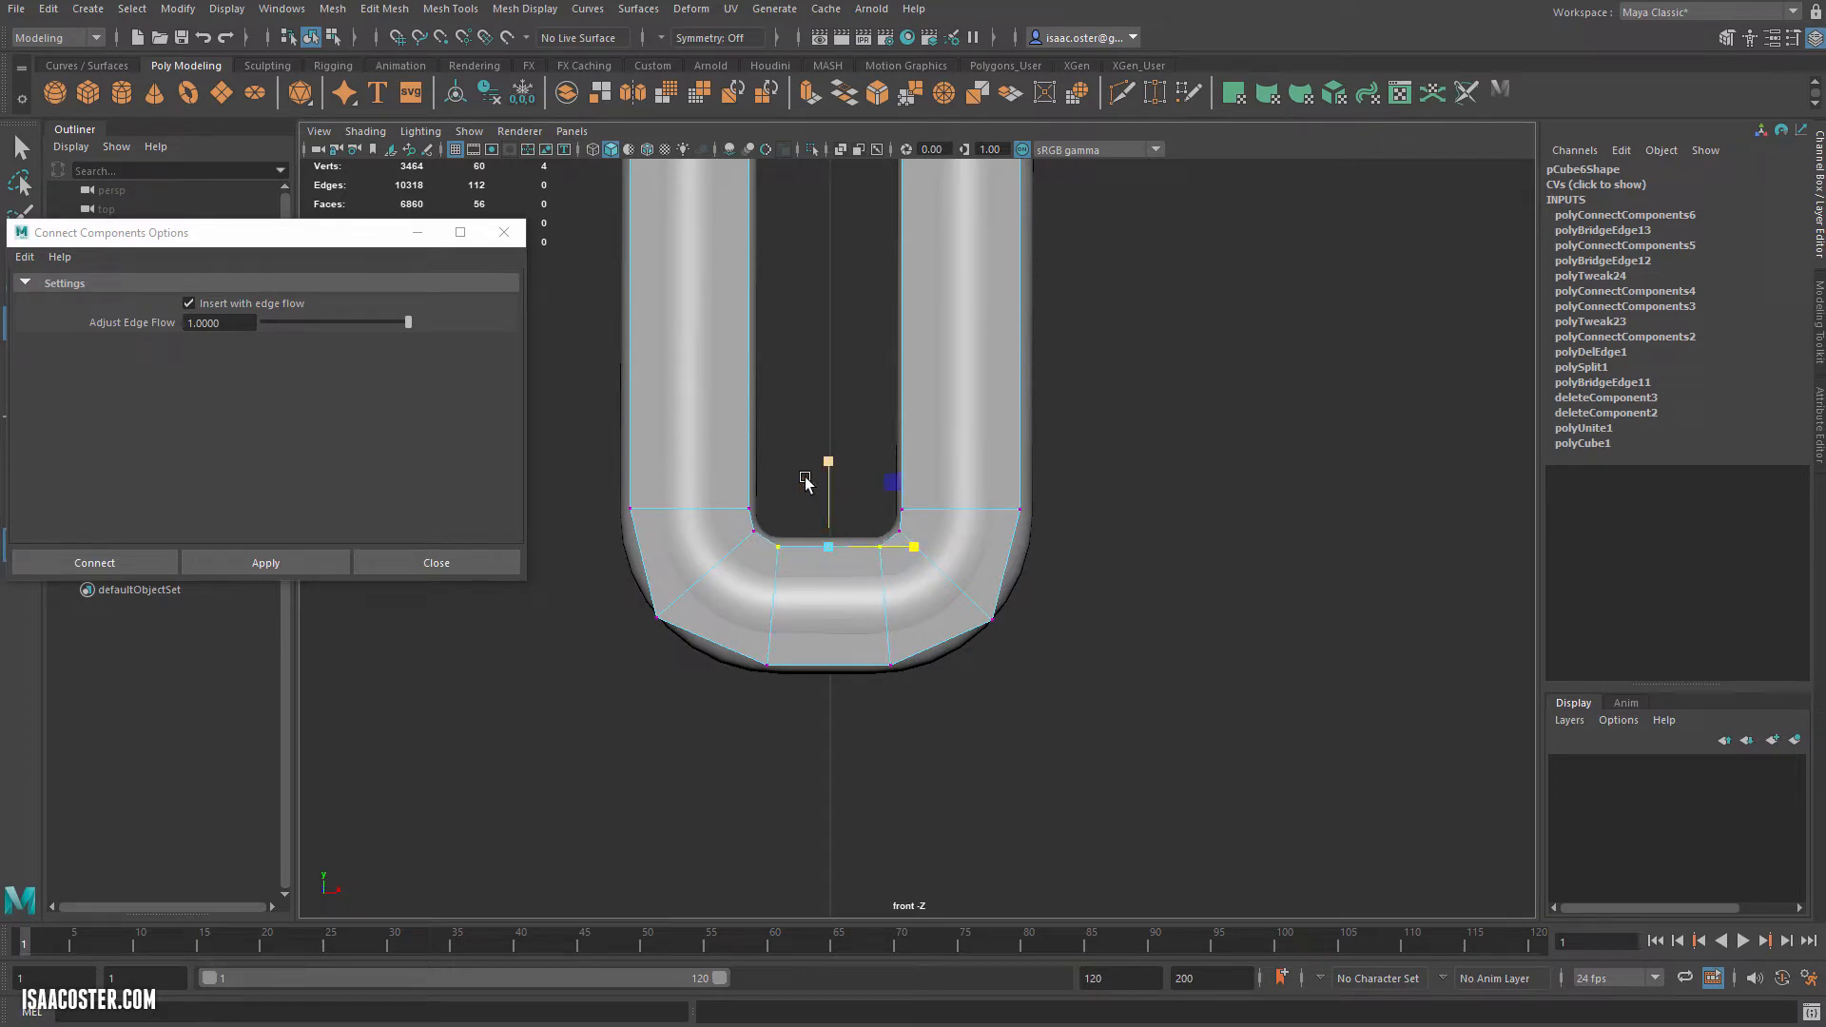
{"action": "left_click", "coordinate": [808, 430]}
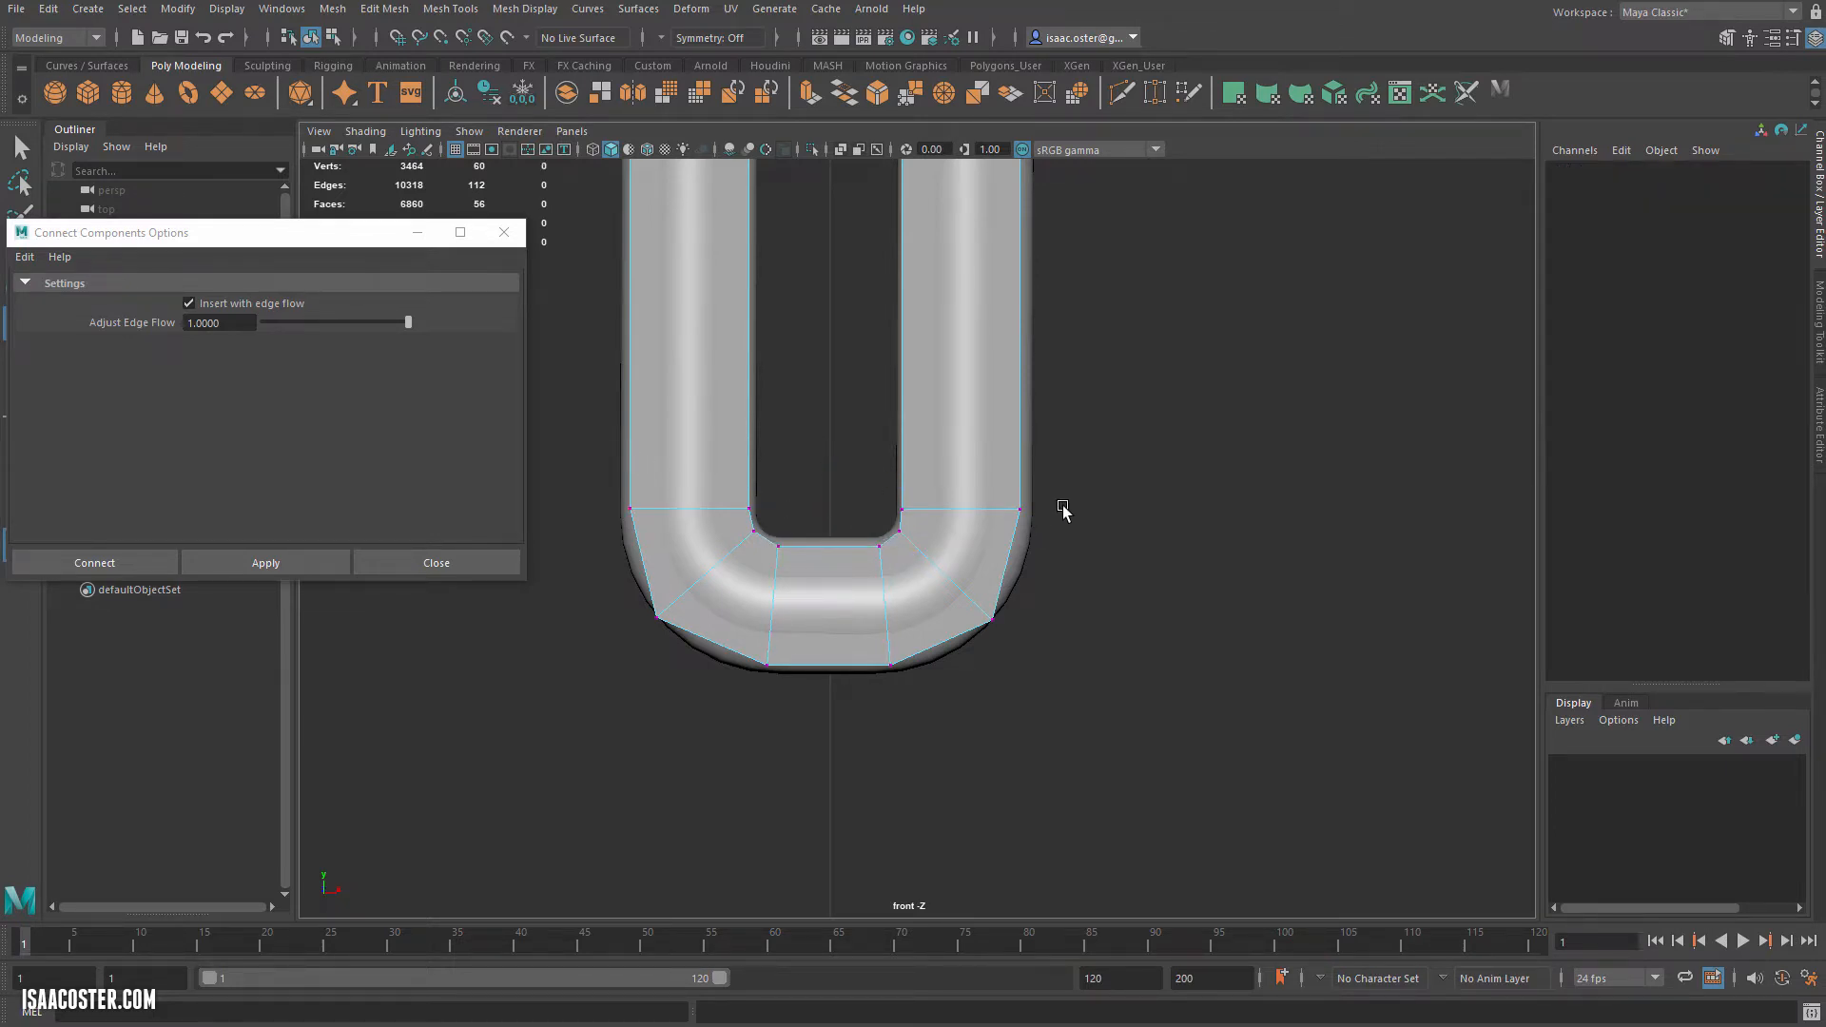
Raise the outer vertices where both corners meet the vertical tubes so the loops slant upward toward the outside.
{"action": "middle_click_drag", "start_coordinate": [1063, 511], "coordinate": [1069, 542], "text": "alt"}
{"action": "key", "text": "space"}
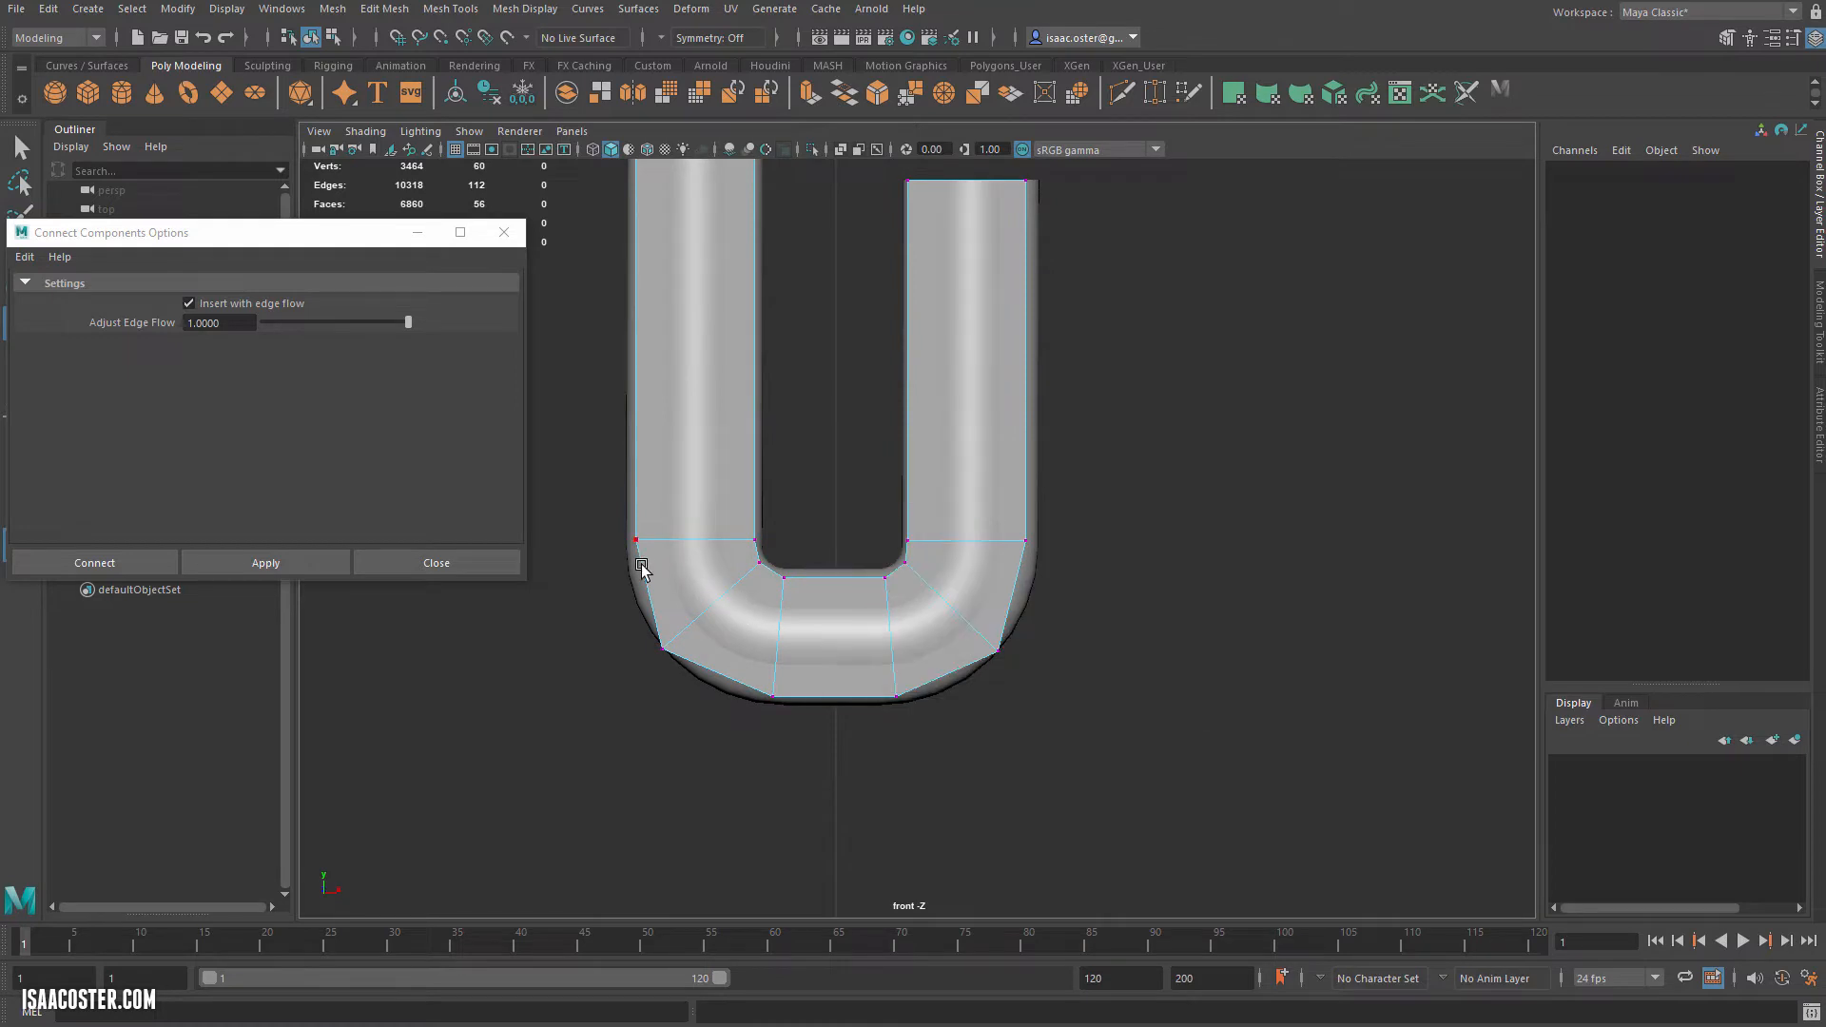
{"action": "left_click_drag", "start_coordinate": [597, 510], "coordinate": [650, 573]}
{"action": "left_click_drag", "start_coordinate": [995, 566], "coordinate": [995, 567], "text": "shift"}
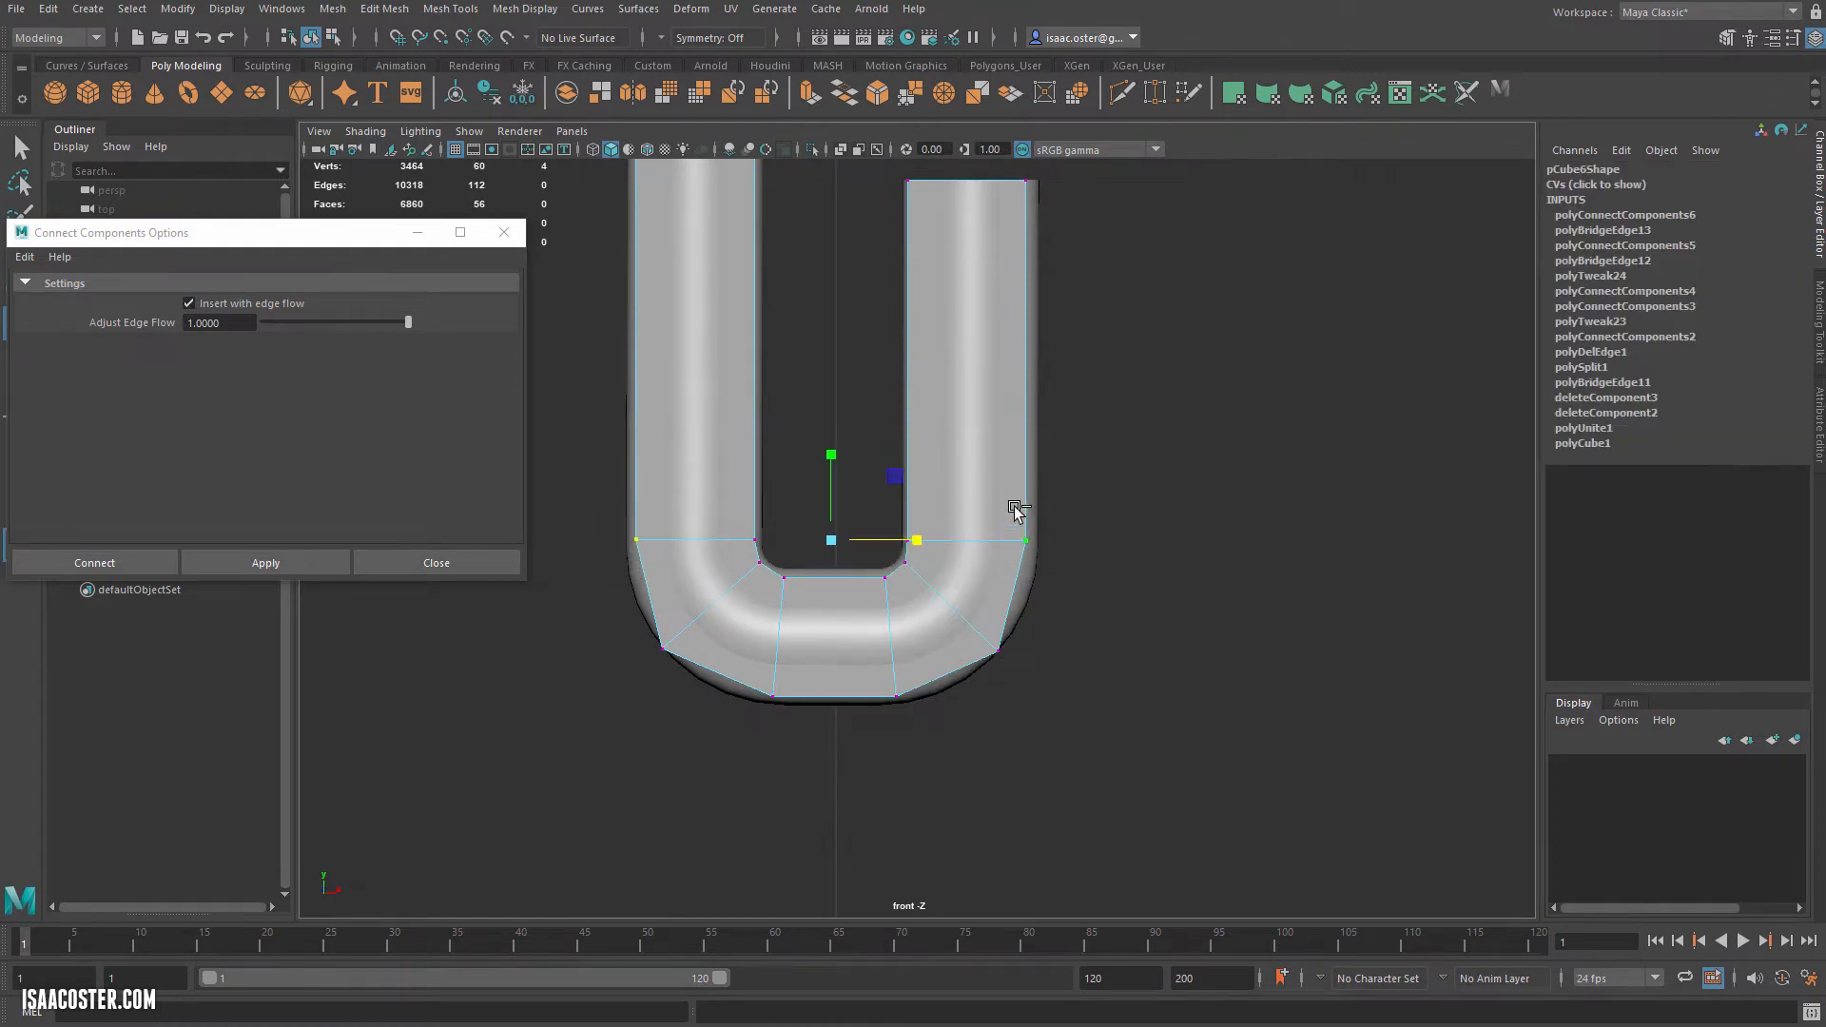
{"action": "left_click_drag", "start_coordinate": [834, 463], "coordinate": [835, 447]}
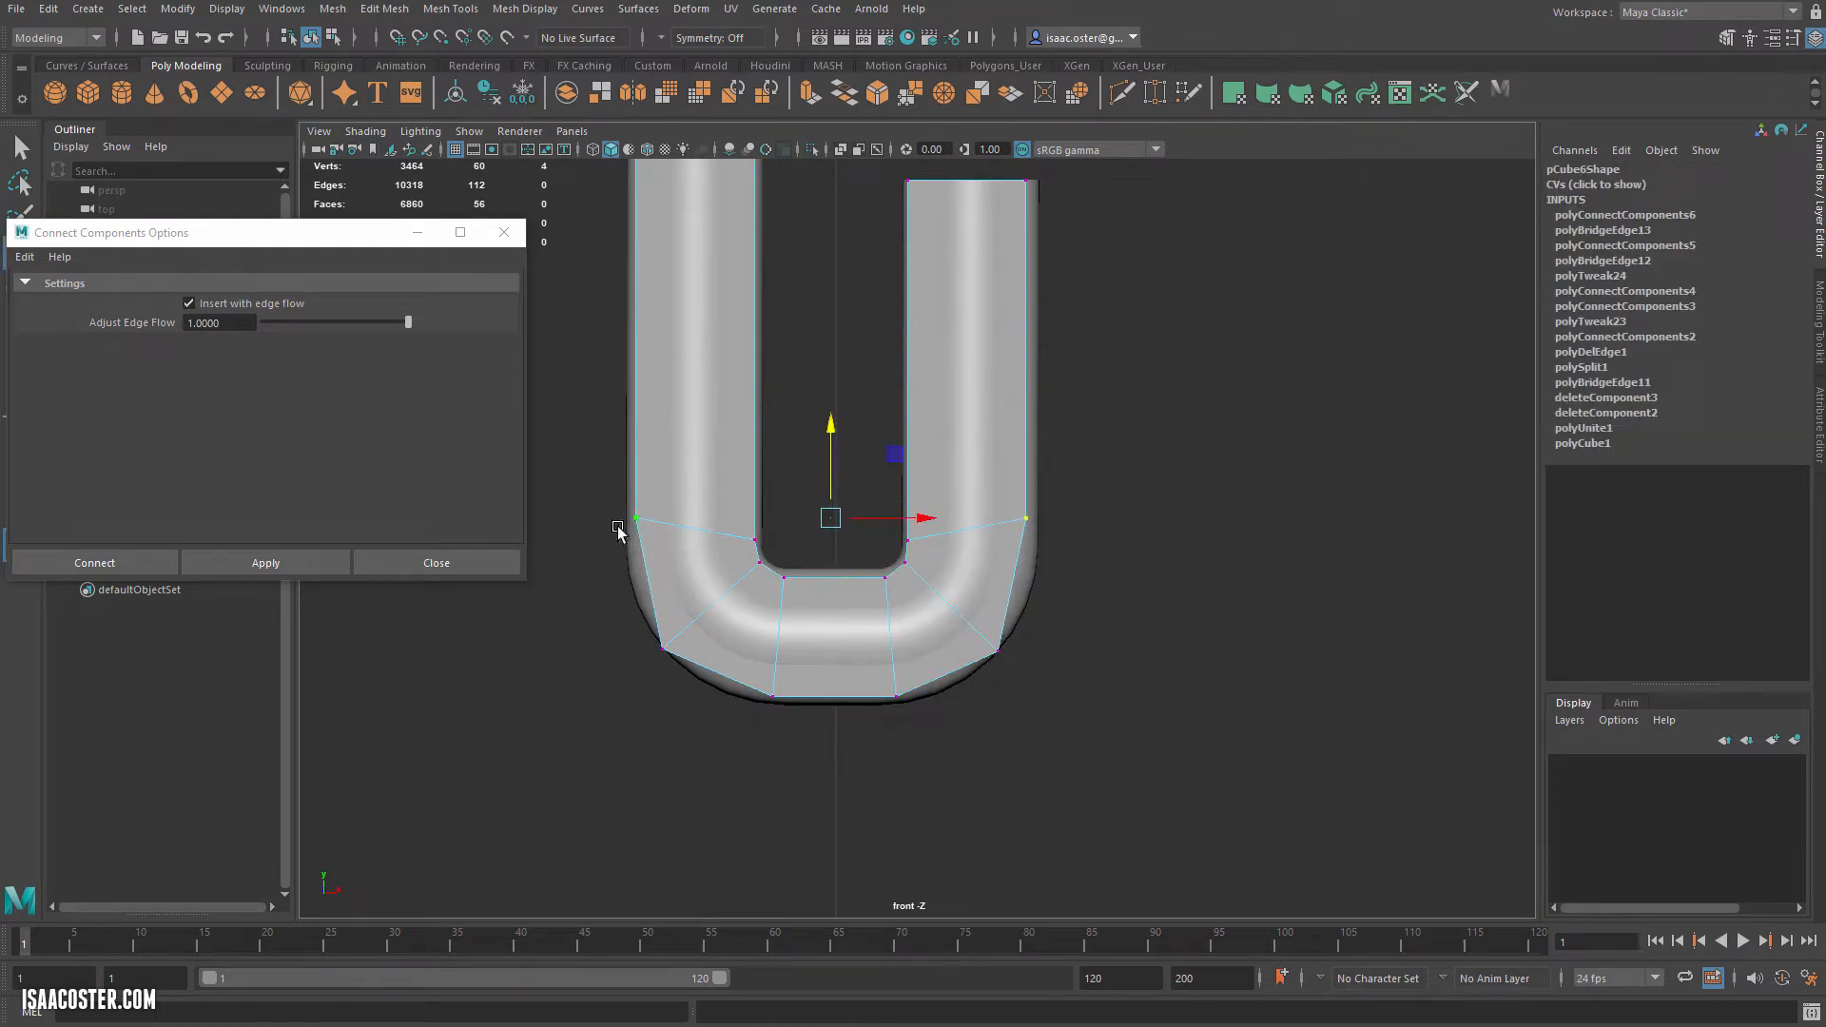
Insert an edge-flow loop in each bottom corner between the vertical tube's end and the corner's middle loop.
{"action": "right_click_drag", "start_coordinate": [656, 569], "coordinate": [809, 573]}
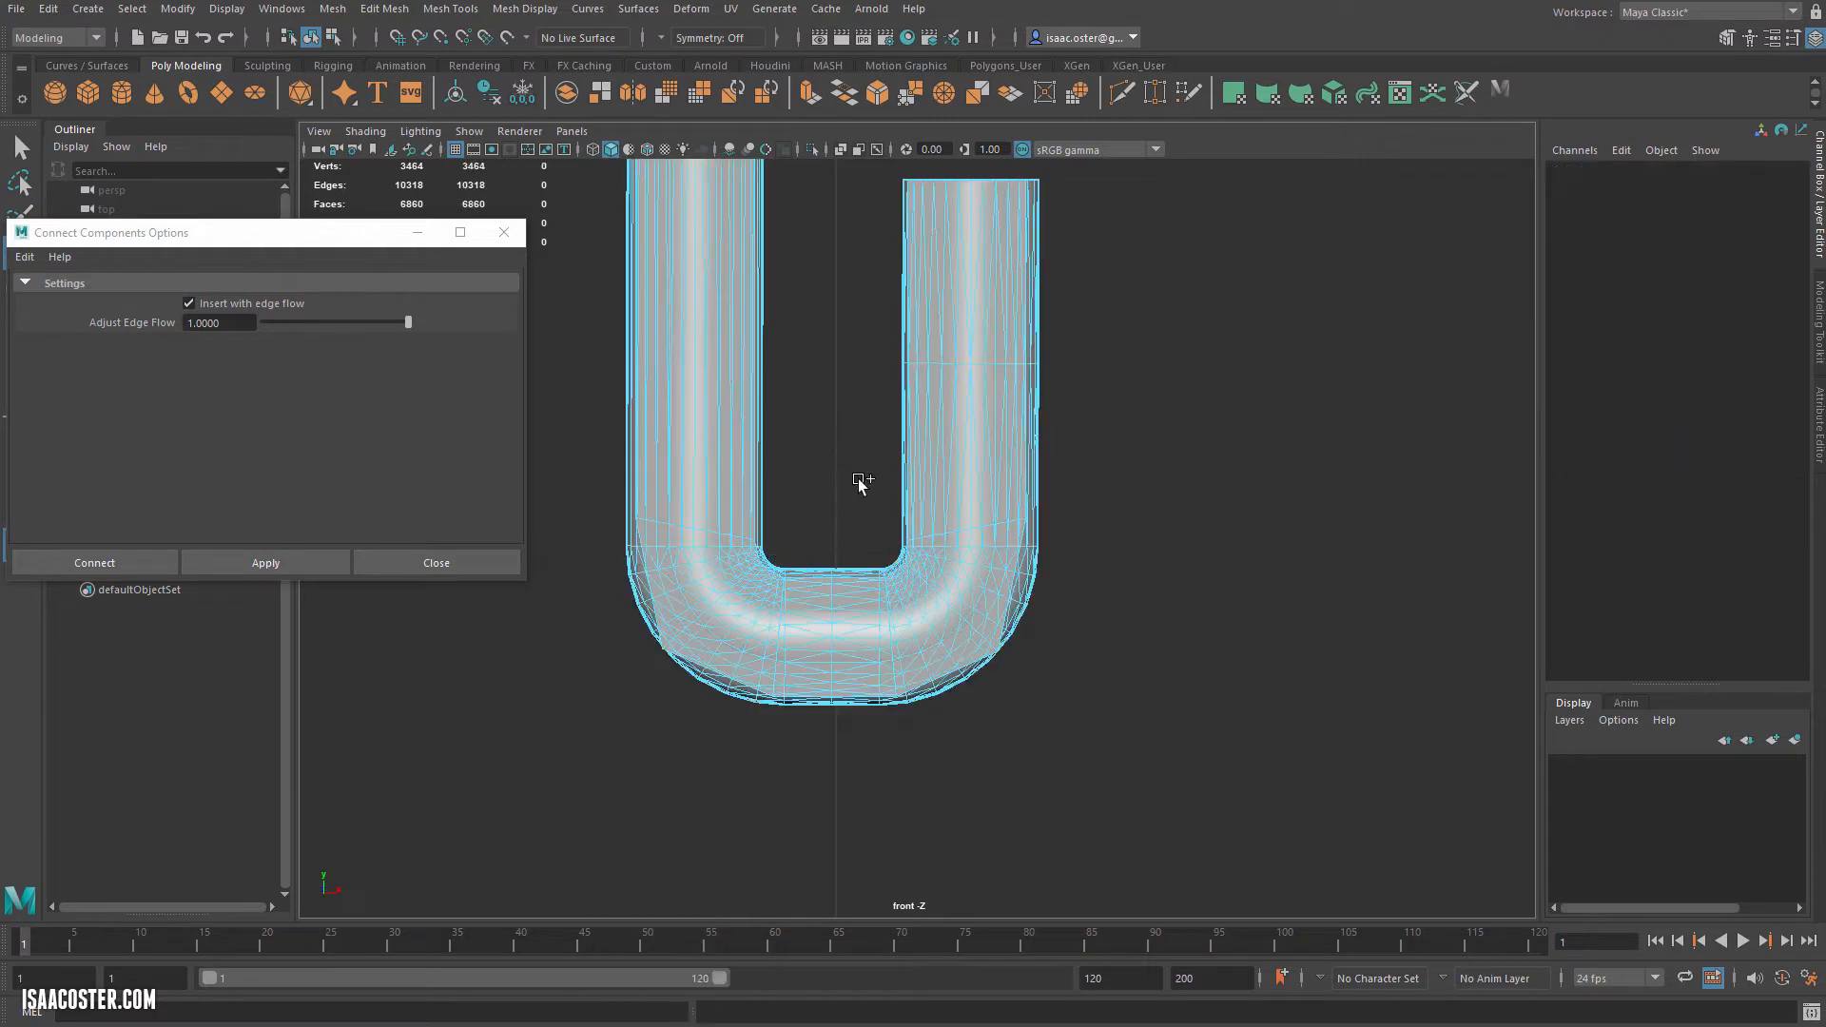
{"action": "right_click_drag", "start_coordinate": [621, 613], "coordinate": [596, 556]}
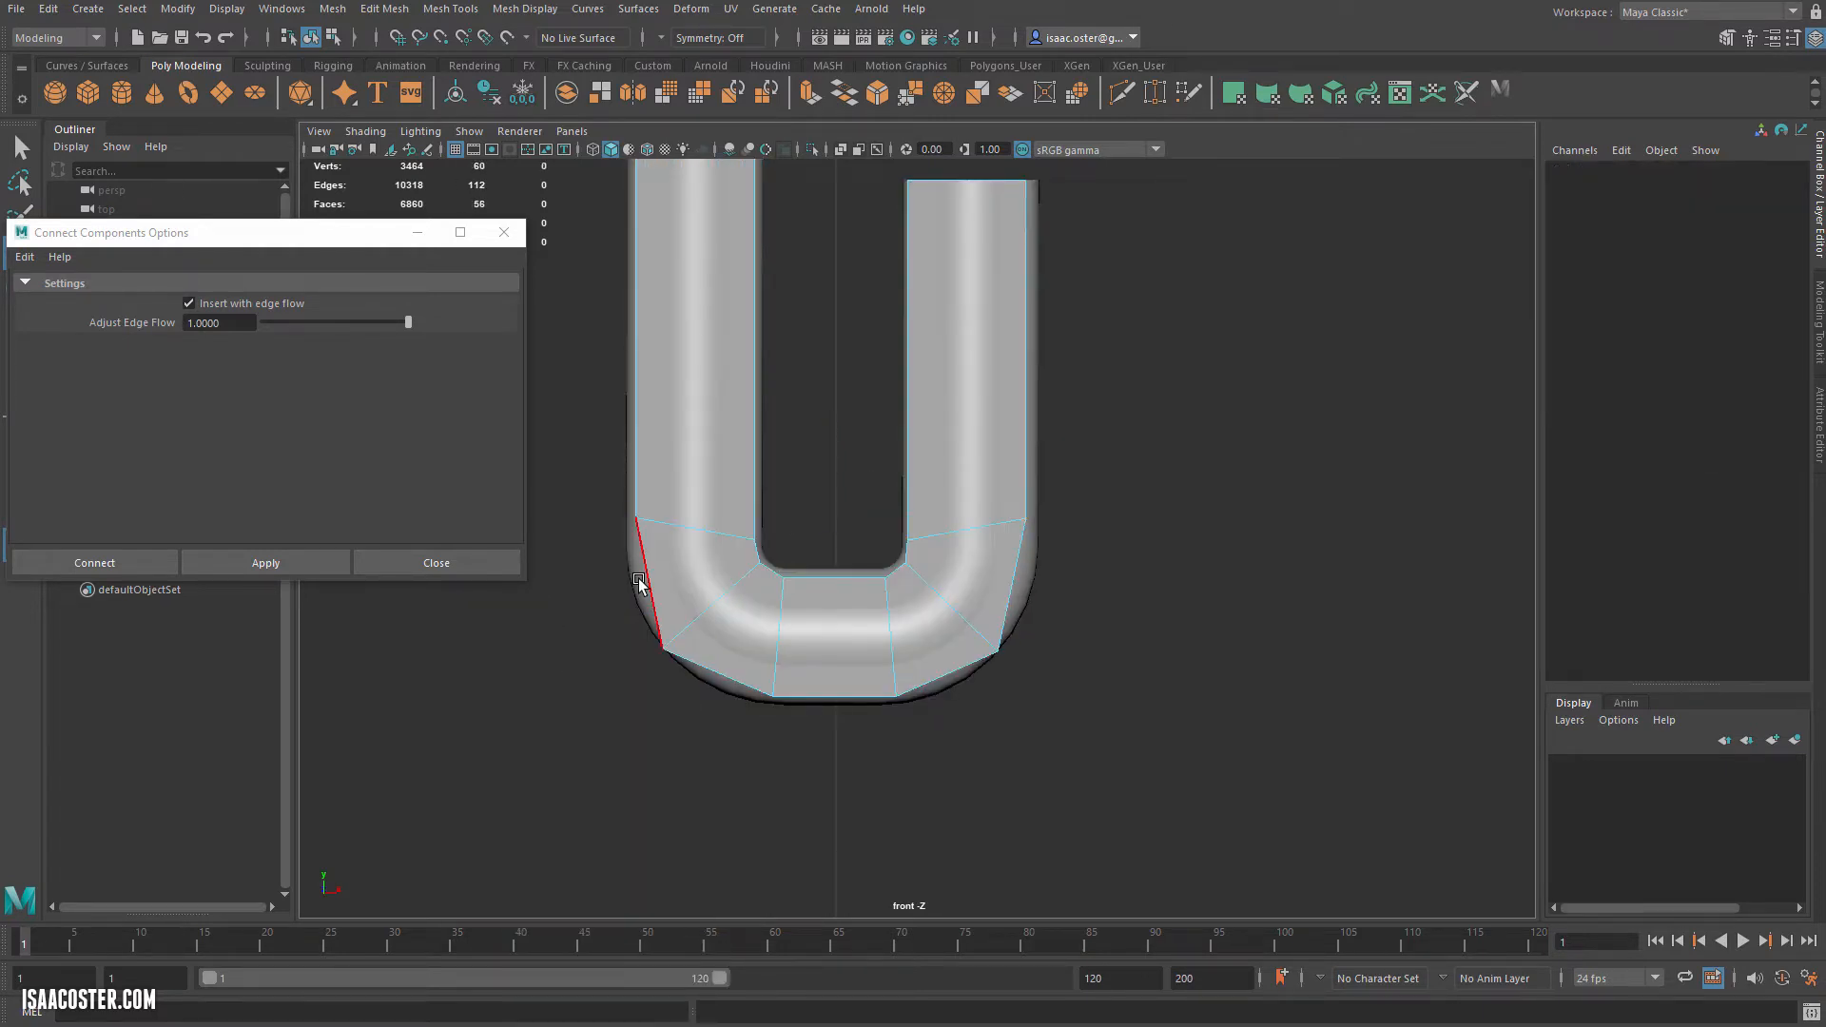
{"action": "left_click", "coordinate": [647, 585]}
{"action": "left_click", "coordinate": [759, 549], "text": "shift"}
{"action": "left_click", "coordinate": [1014, 576], "text": "shift"}
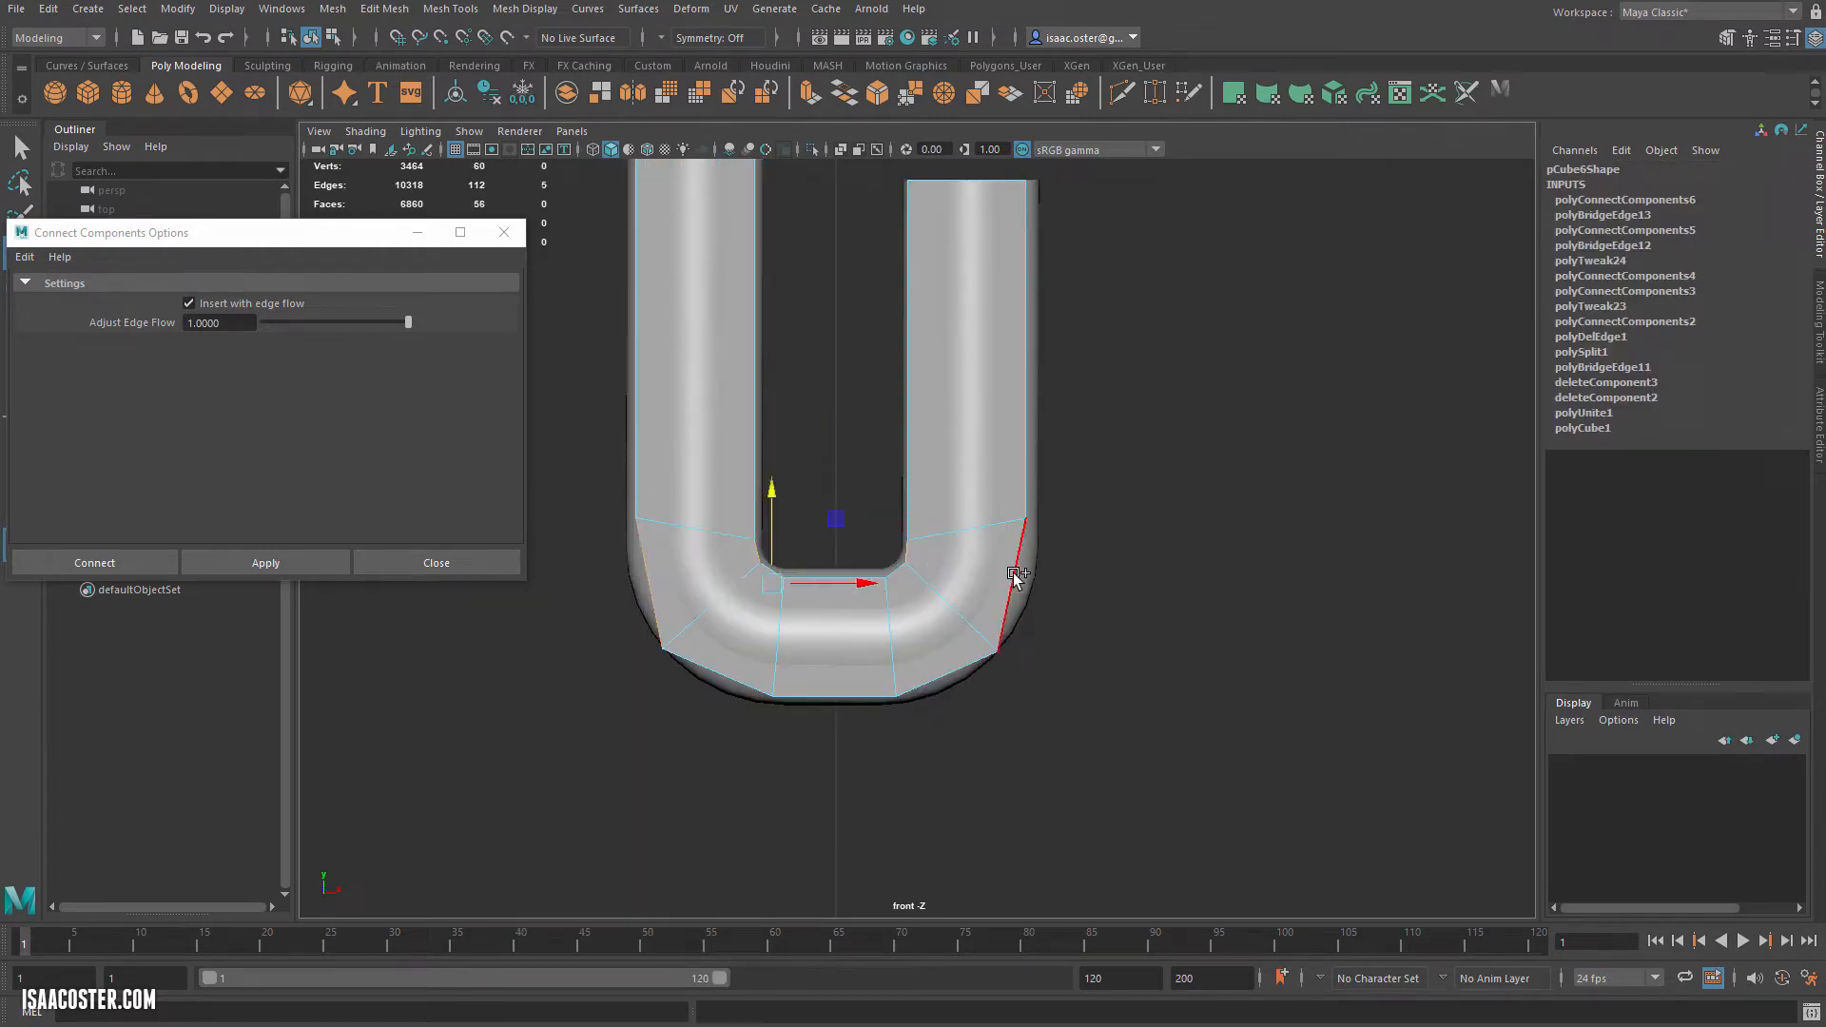
{"action": "left_click", "coordinate": [279, 567]}
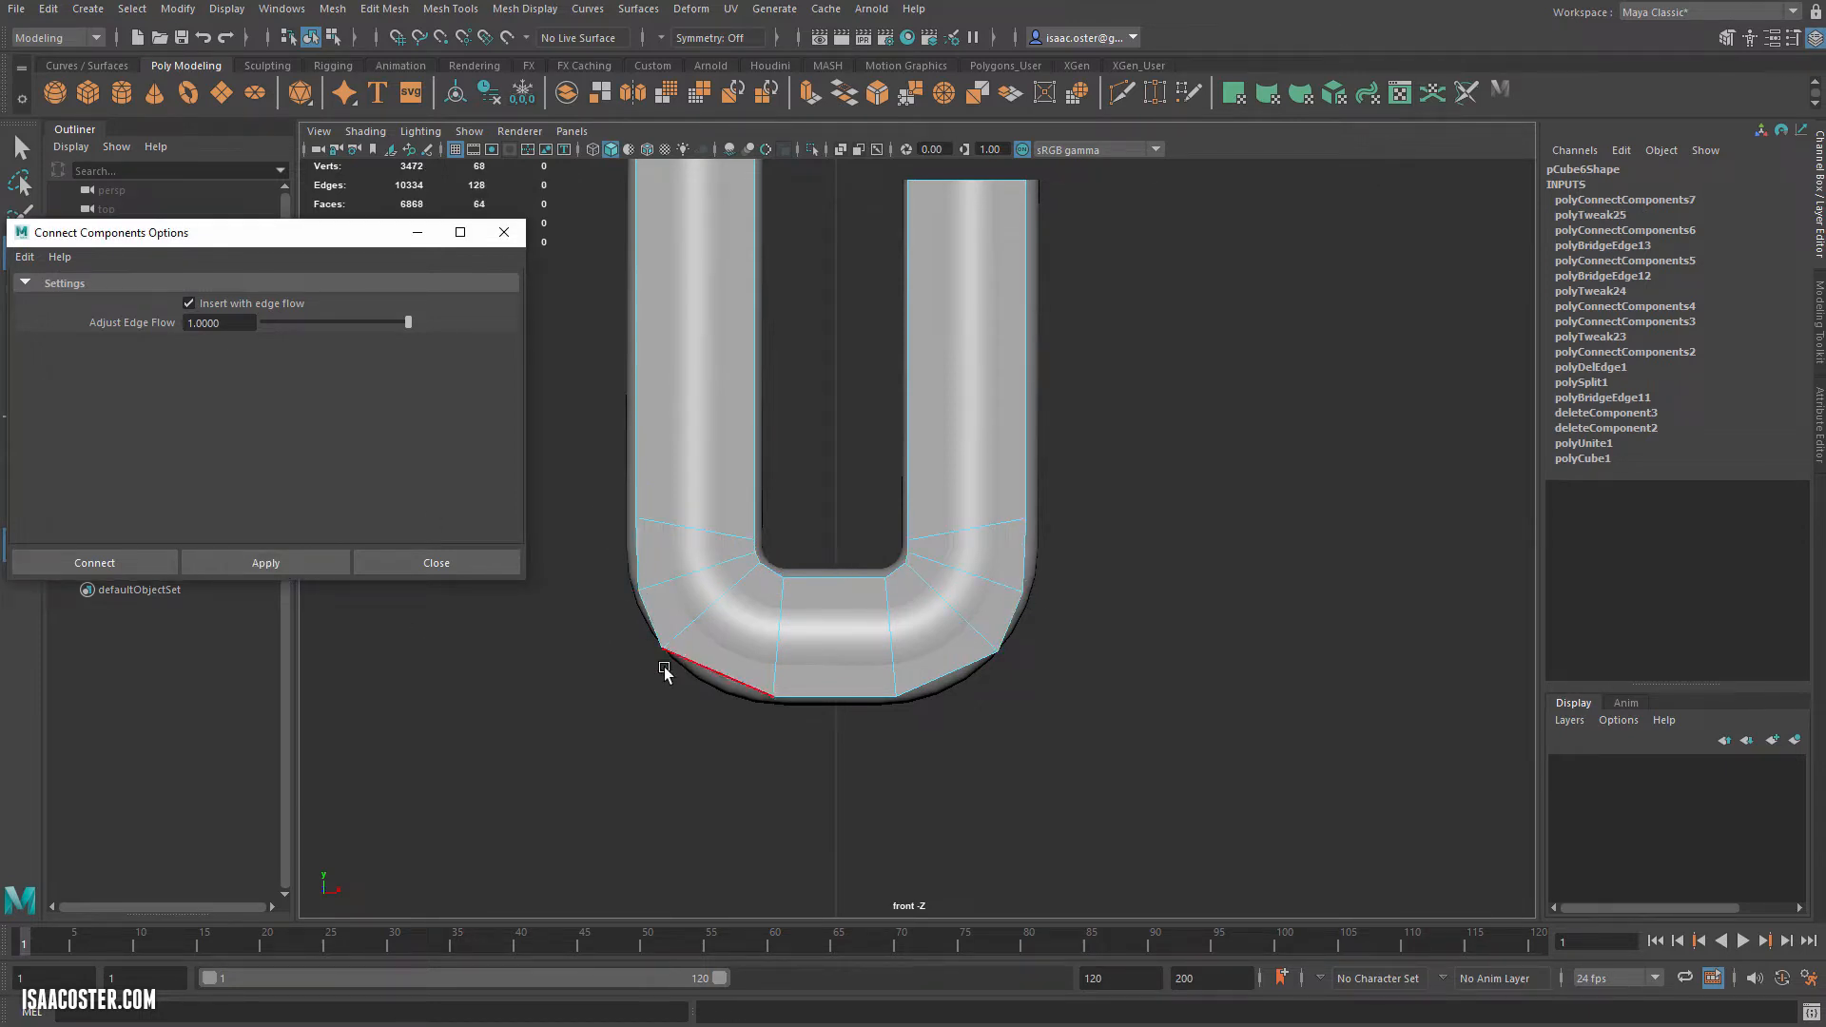
Lower the outer vertices of the lower middle loops in both bottom corners and scale them horizontally closer together to fit the rounded silhouette.
{"action": "left_click_drag", "start_coordinate": [620, 697], "coordinate": [662, 653]}
{"action": "right_click_drag", "start_coordinate": [622, 698], "coordinate": [563, 700]}
{"action": "left_click_drag", "start_coordinate": [598, 688], "coordinate": [666, 643]}
{"action": "left_click_drag", "start_coordinate": [1030, 677], "coordinate": [967, 612], "text": "shift"}
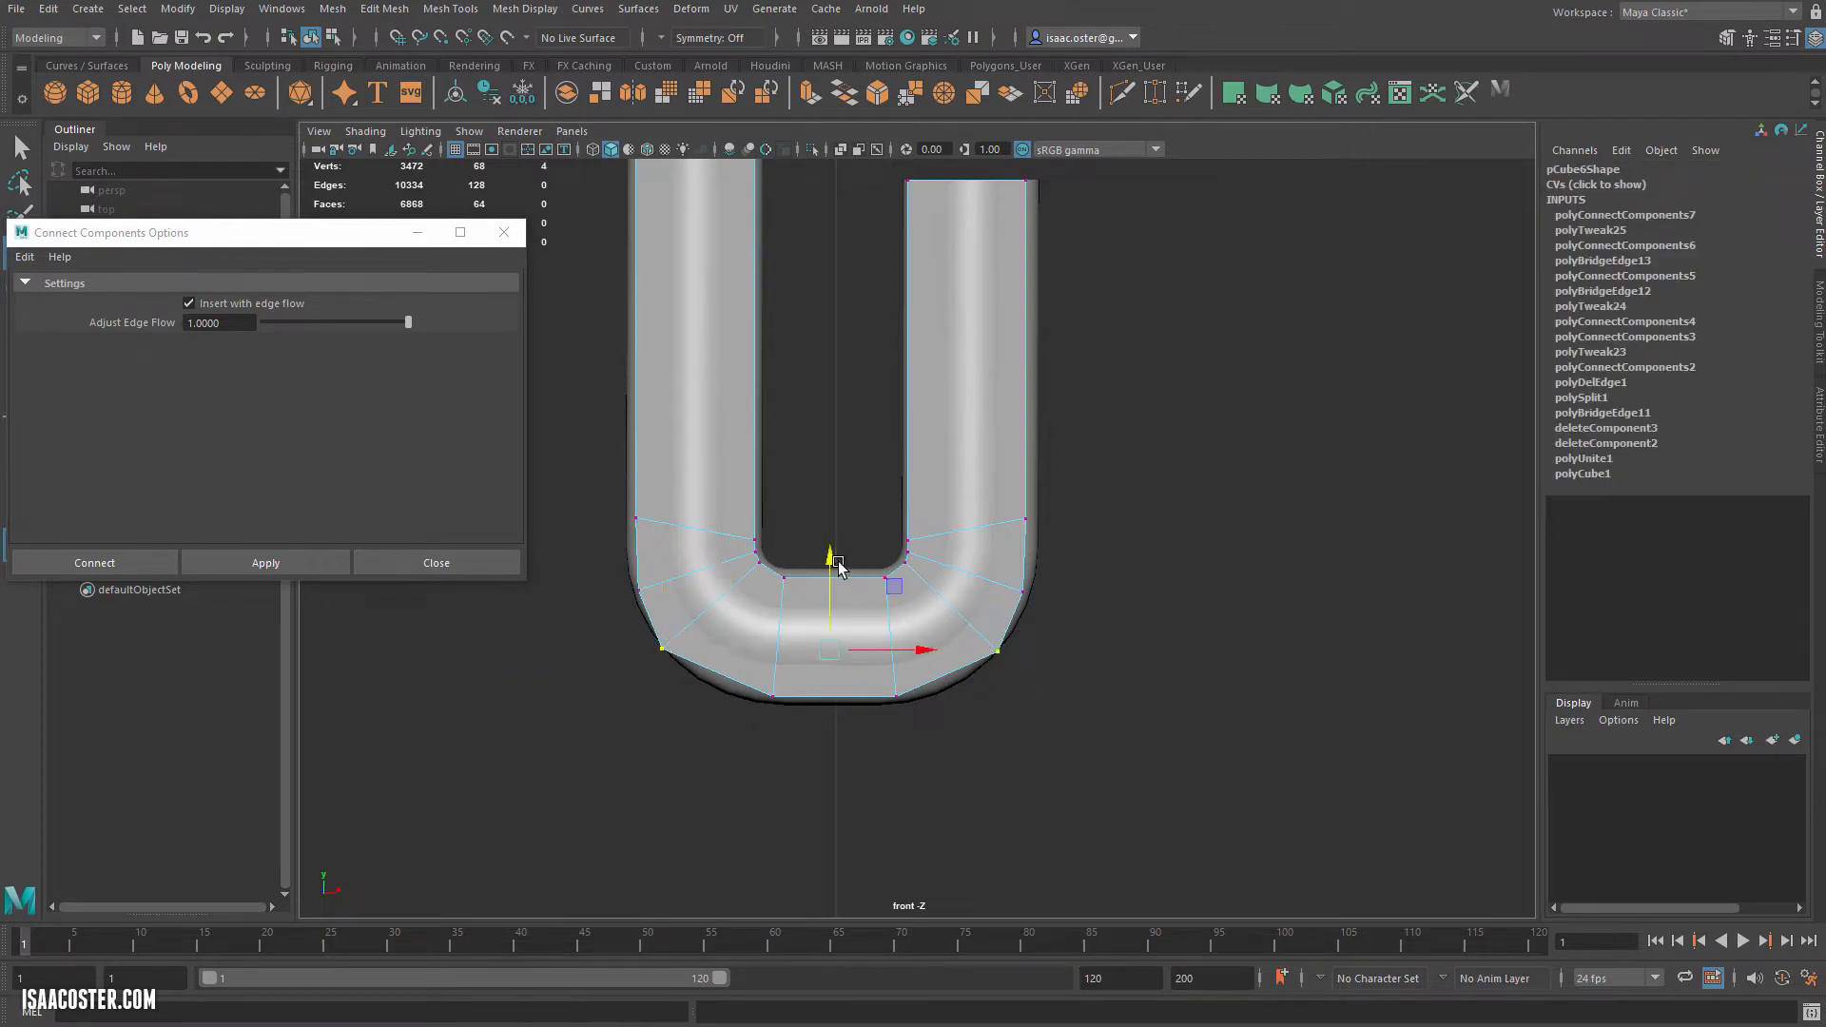
{"action": "left_click_drag", "start_coordinate": [837, 568], "coordinate": [833, 583]}
{"action": "key", "text": "e"}
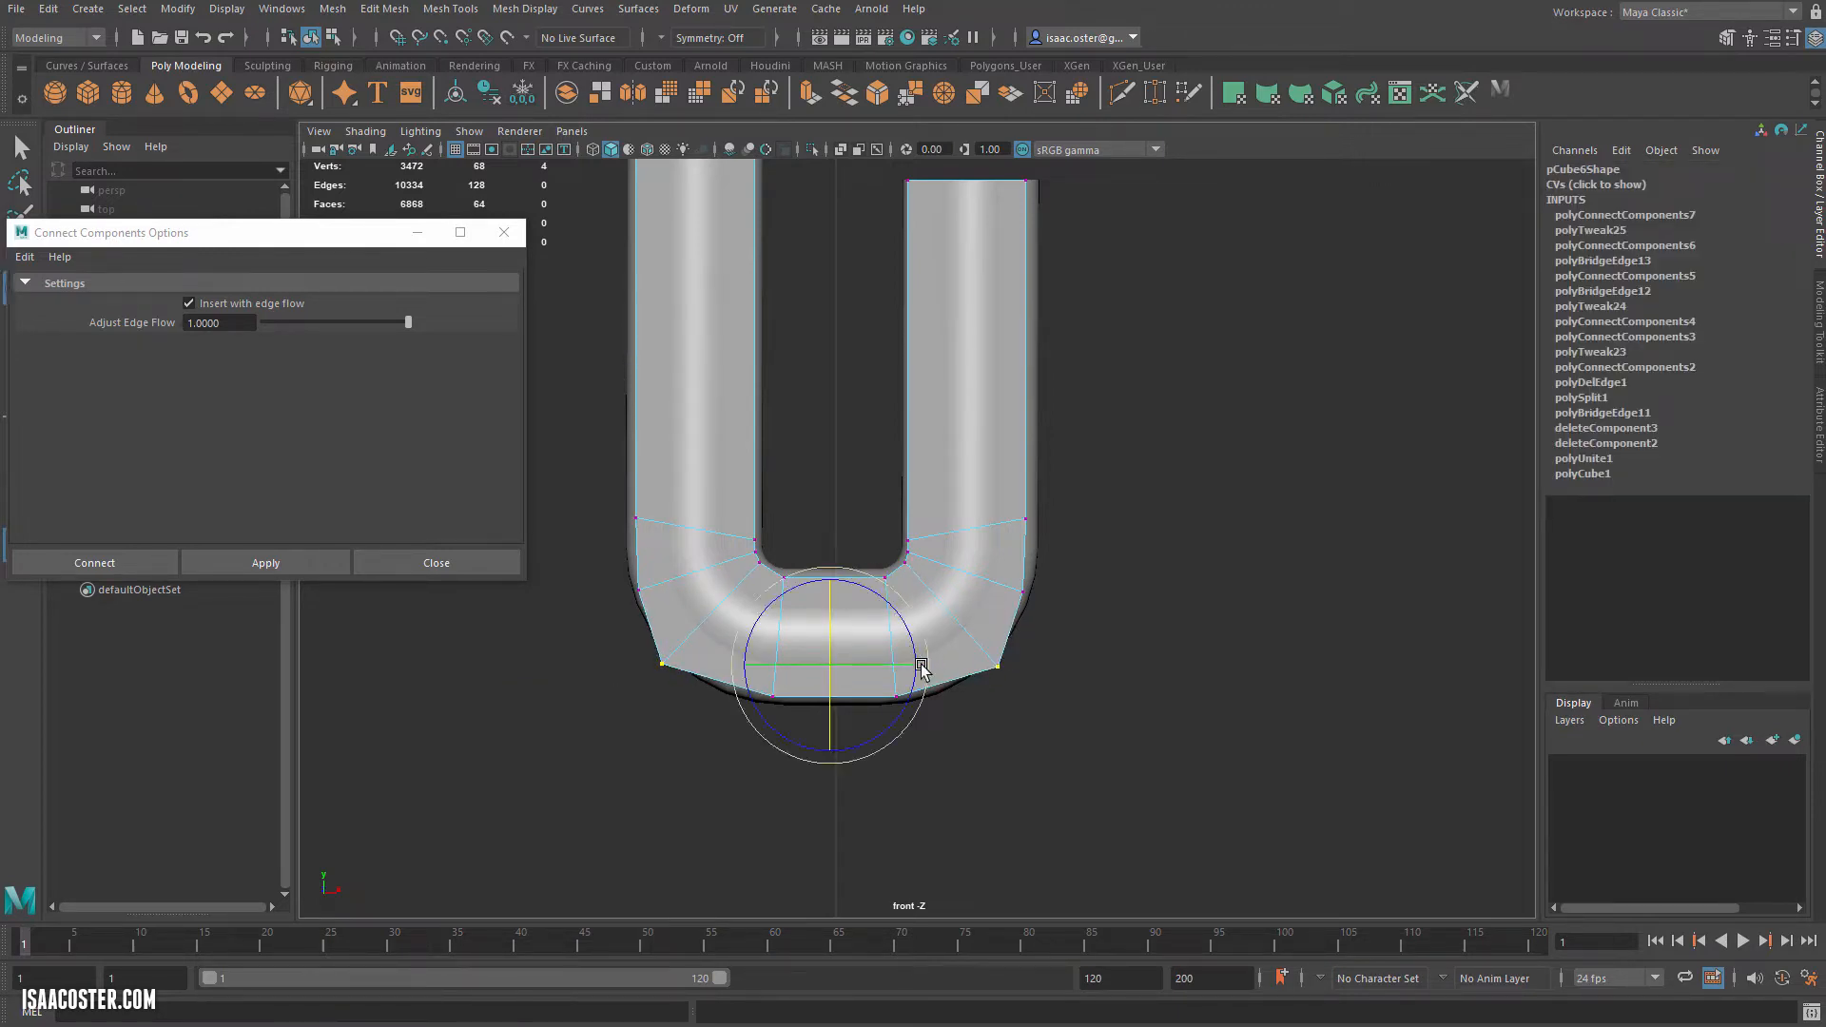
{"action": "key", "text": "r"}
{"action": "left_click_drag", "start_coordinate": [917, 666], "coordinate": [904, 670]}
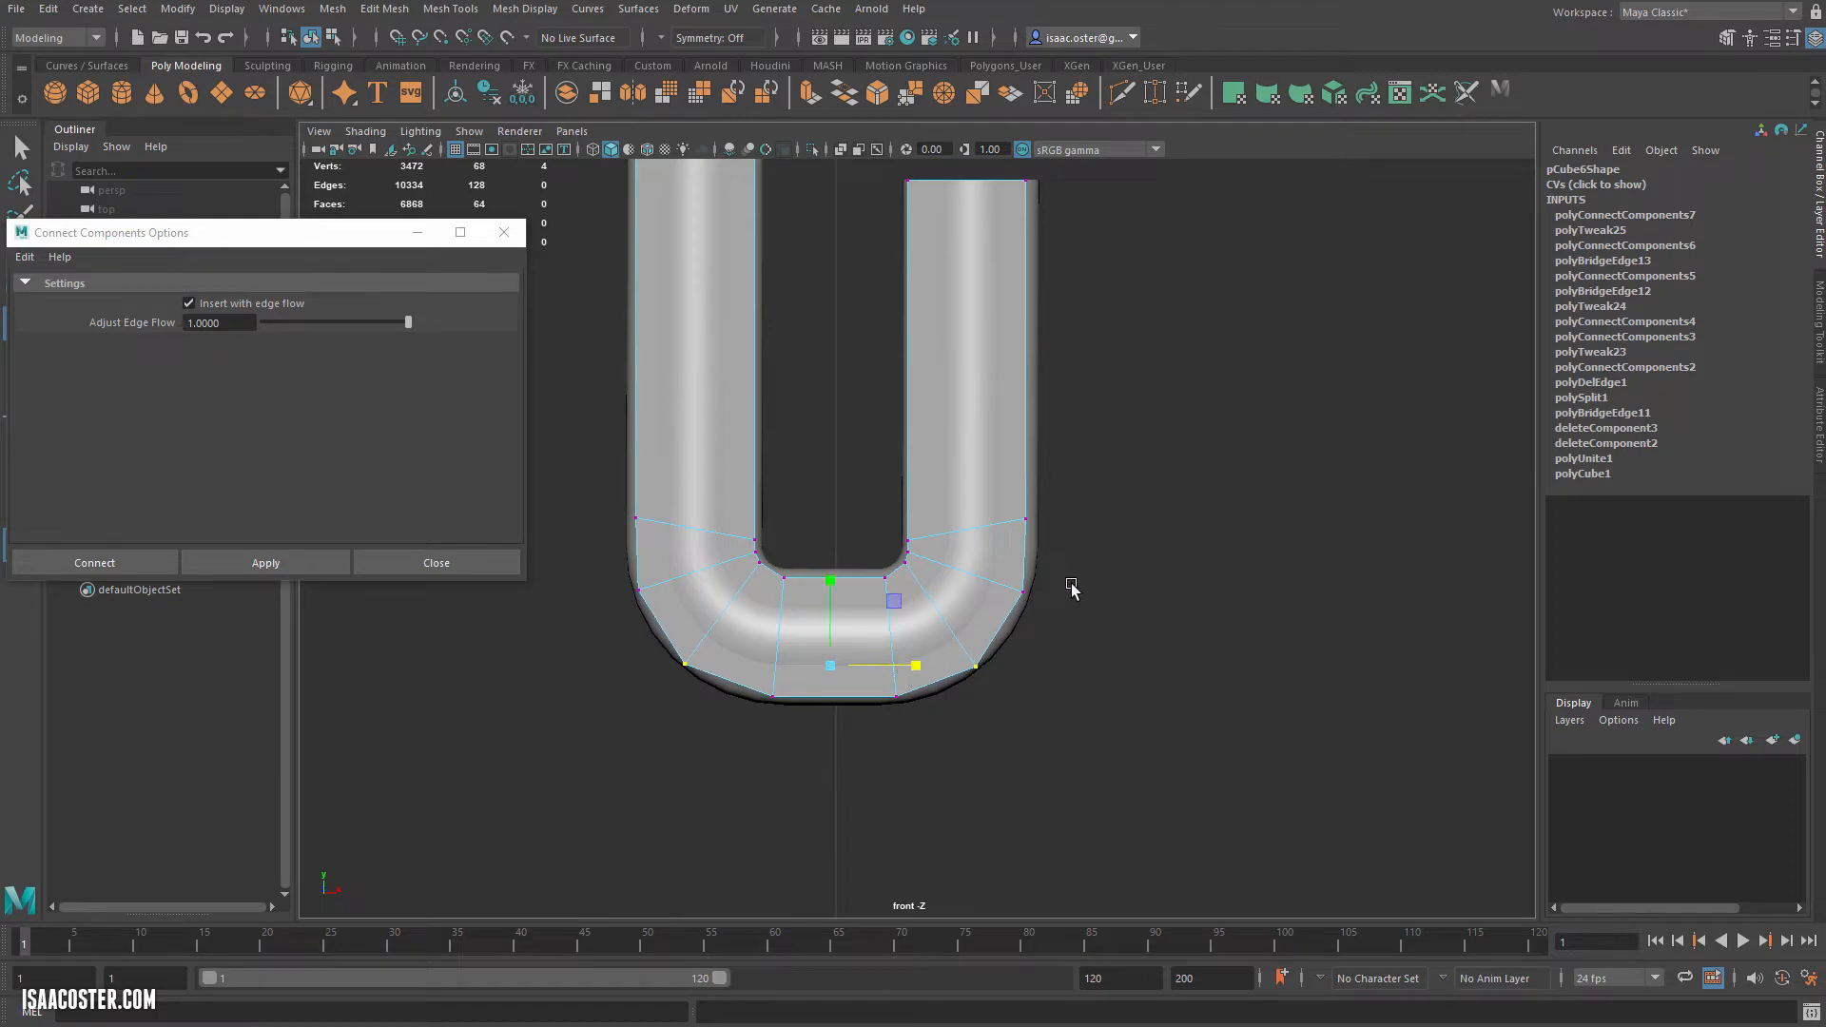
Extrude the top face of the long vertical segment upward from where the tube starts to bend.
{"action": "scroll", "coordinate": [1072, 588], "scroll_direction": "down", "scroll_amount": 8}
{"action": "scroll", "coordinate": [828, 628], "scroll_direction": "up", "scroll_amount": 3}
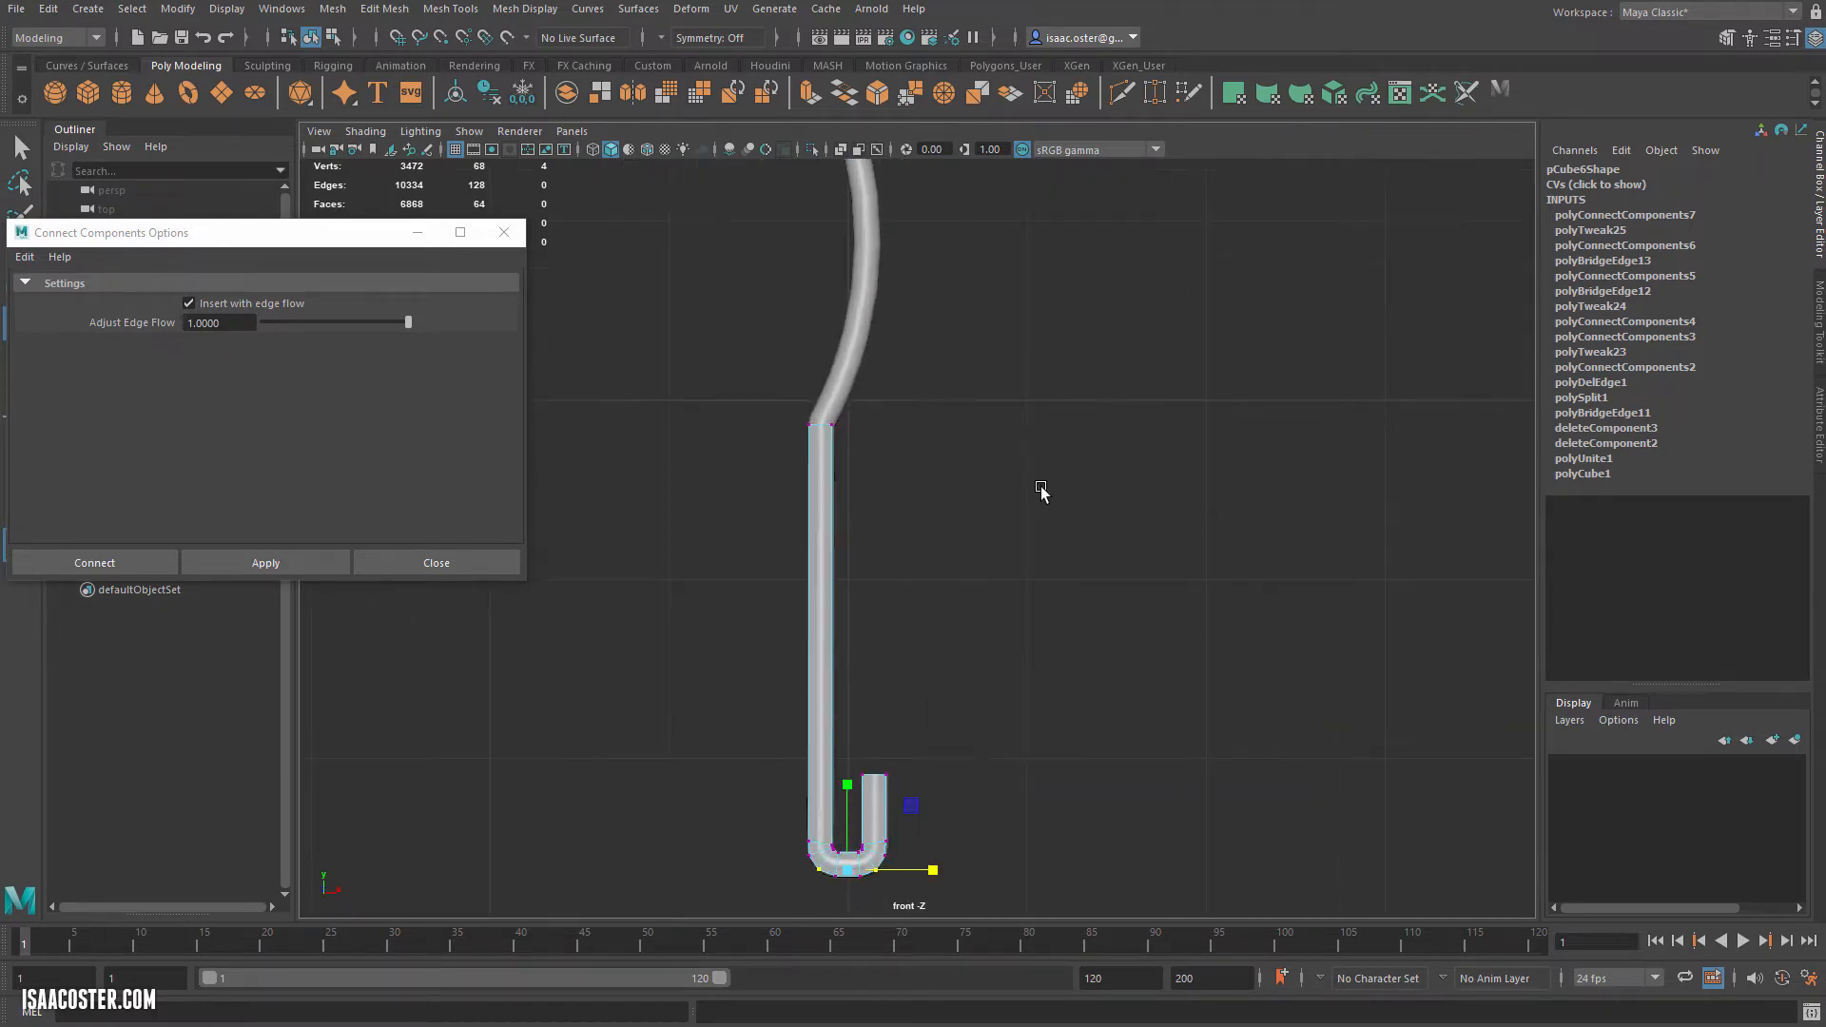
{"action": "middle_click_drag", "start_coordinate": [1041, 490], "coordinate": [1056, 628], "text": "alt"}
{"action": "left_click", "coordinate": [865, 566]}
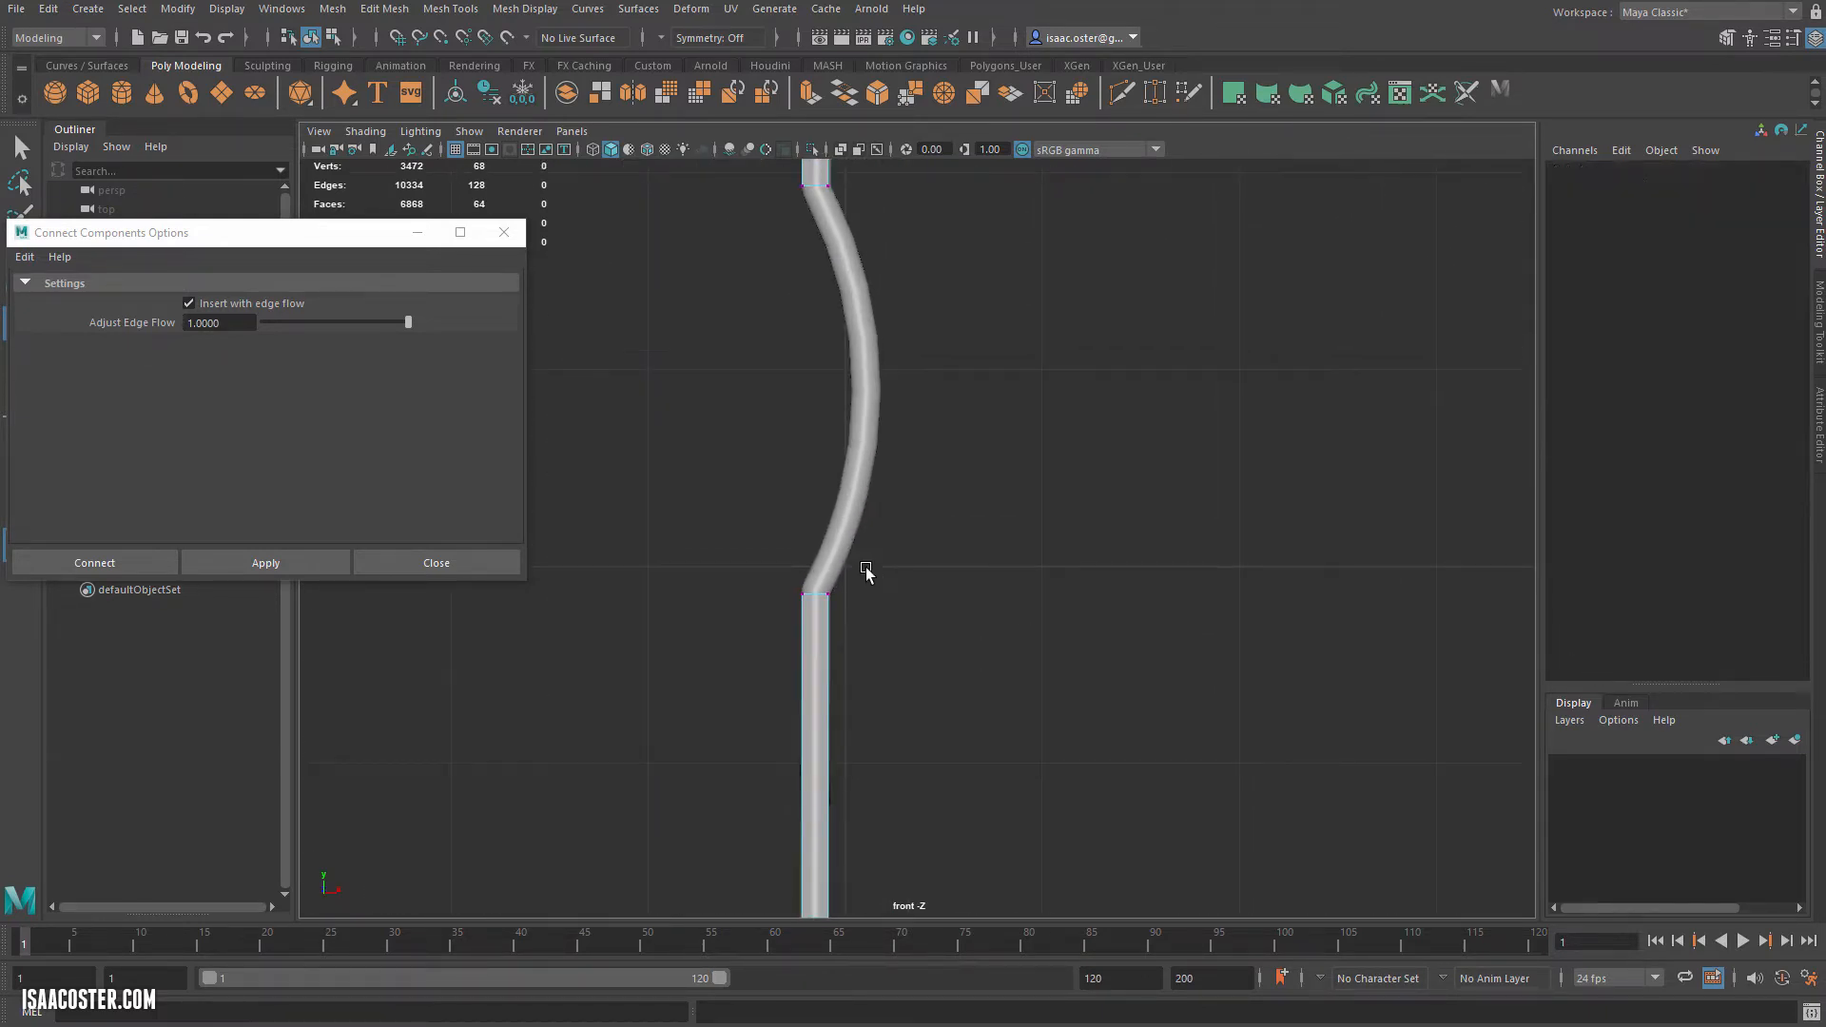
{"action": "key", "text": "space"}
{"action": "left_click_drag", "start_coordinate": [978, 612], "coordinate": [681, 574]}
{"action": "right_click_drag", "start_coordinate": [681, 574], "coordinate": [685, 618]}
{"action": "left_click", "coordinate": [764, 623]}
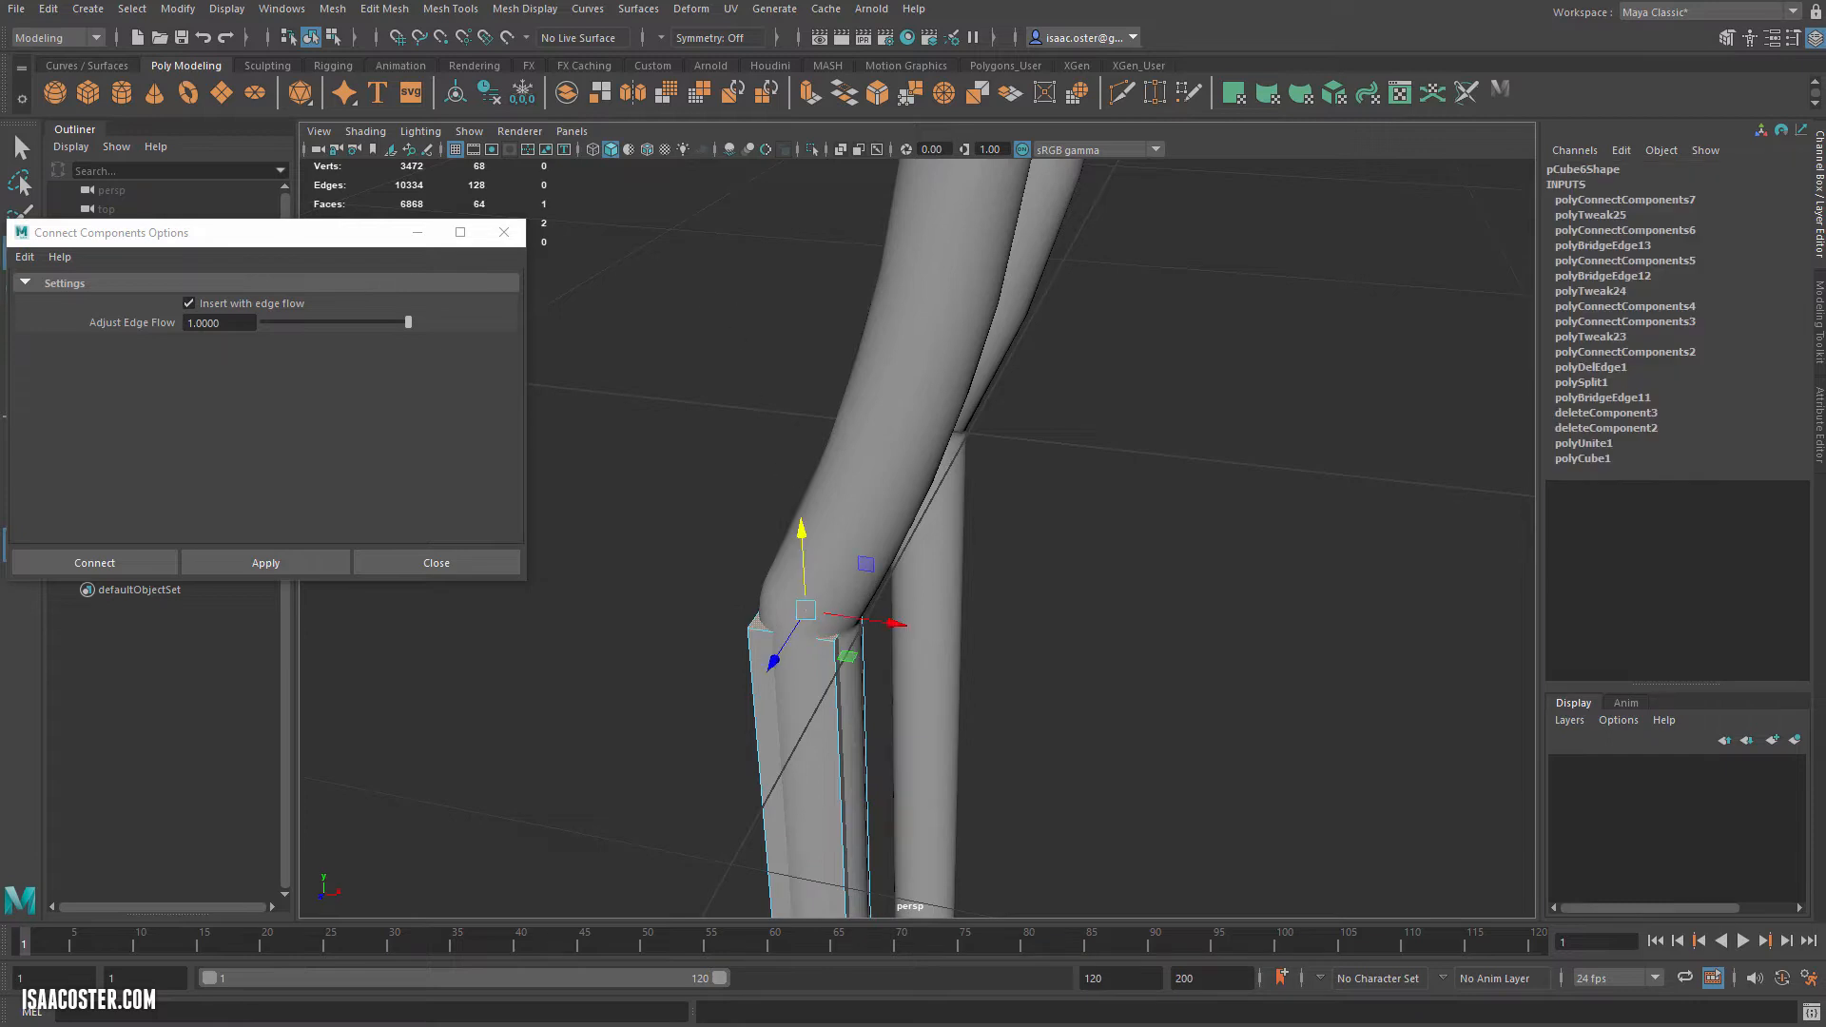
{"action": "left_click", "coordinate": [371, 10]}
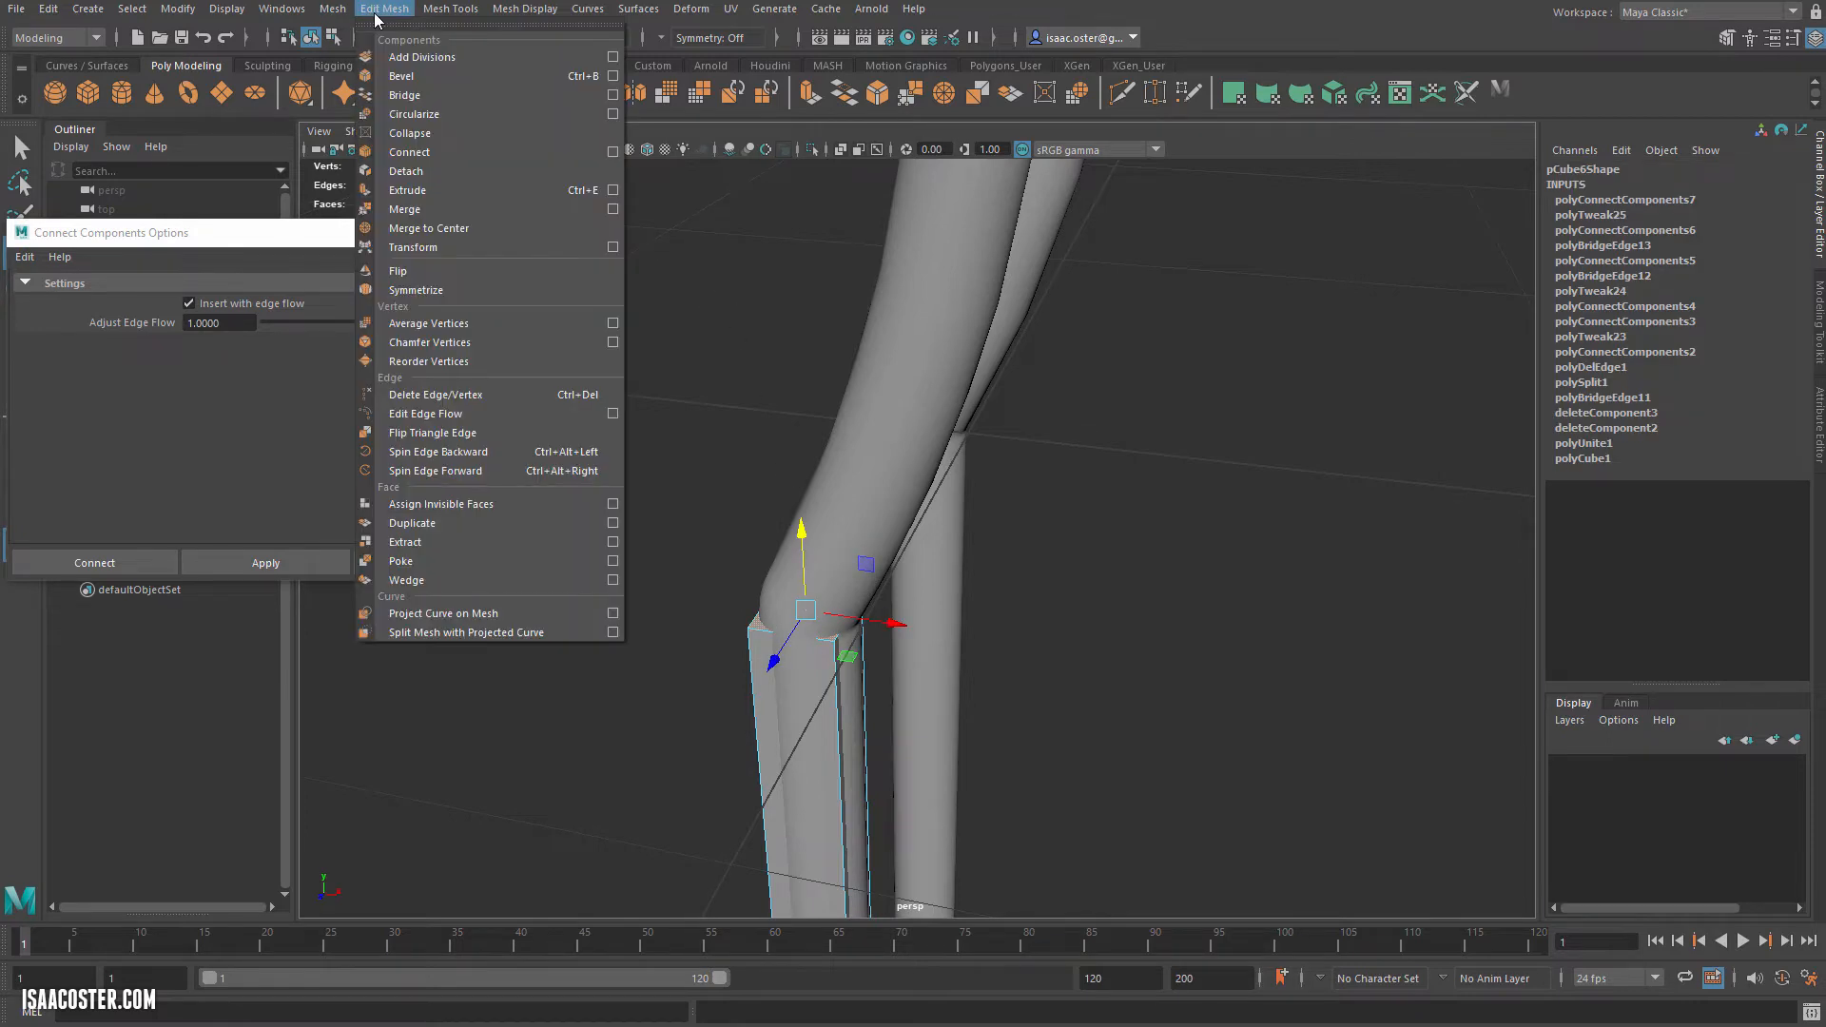
{"action": "left_click", "coordinate": [400, 190]}
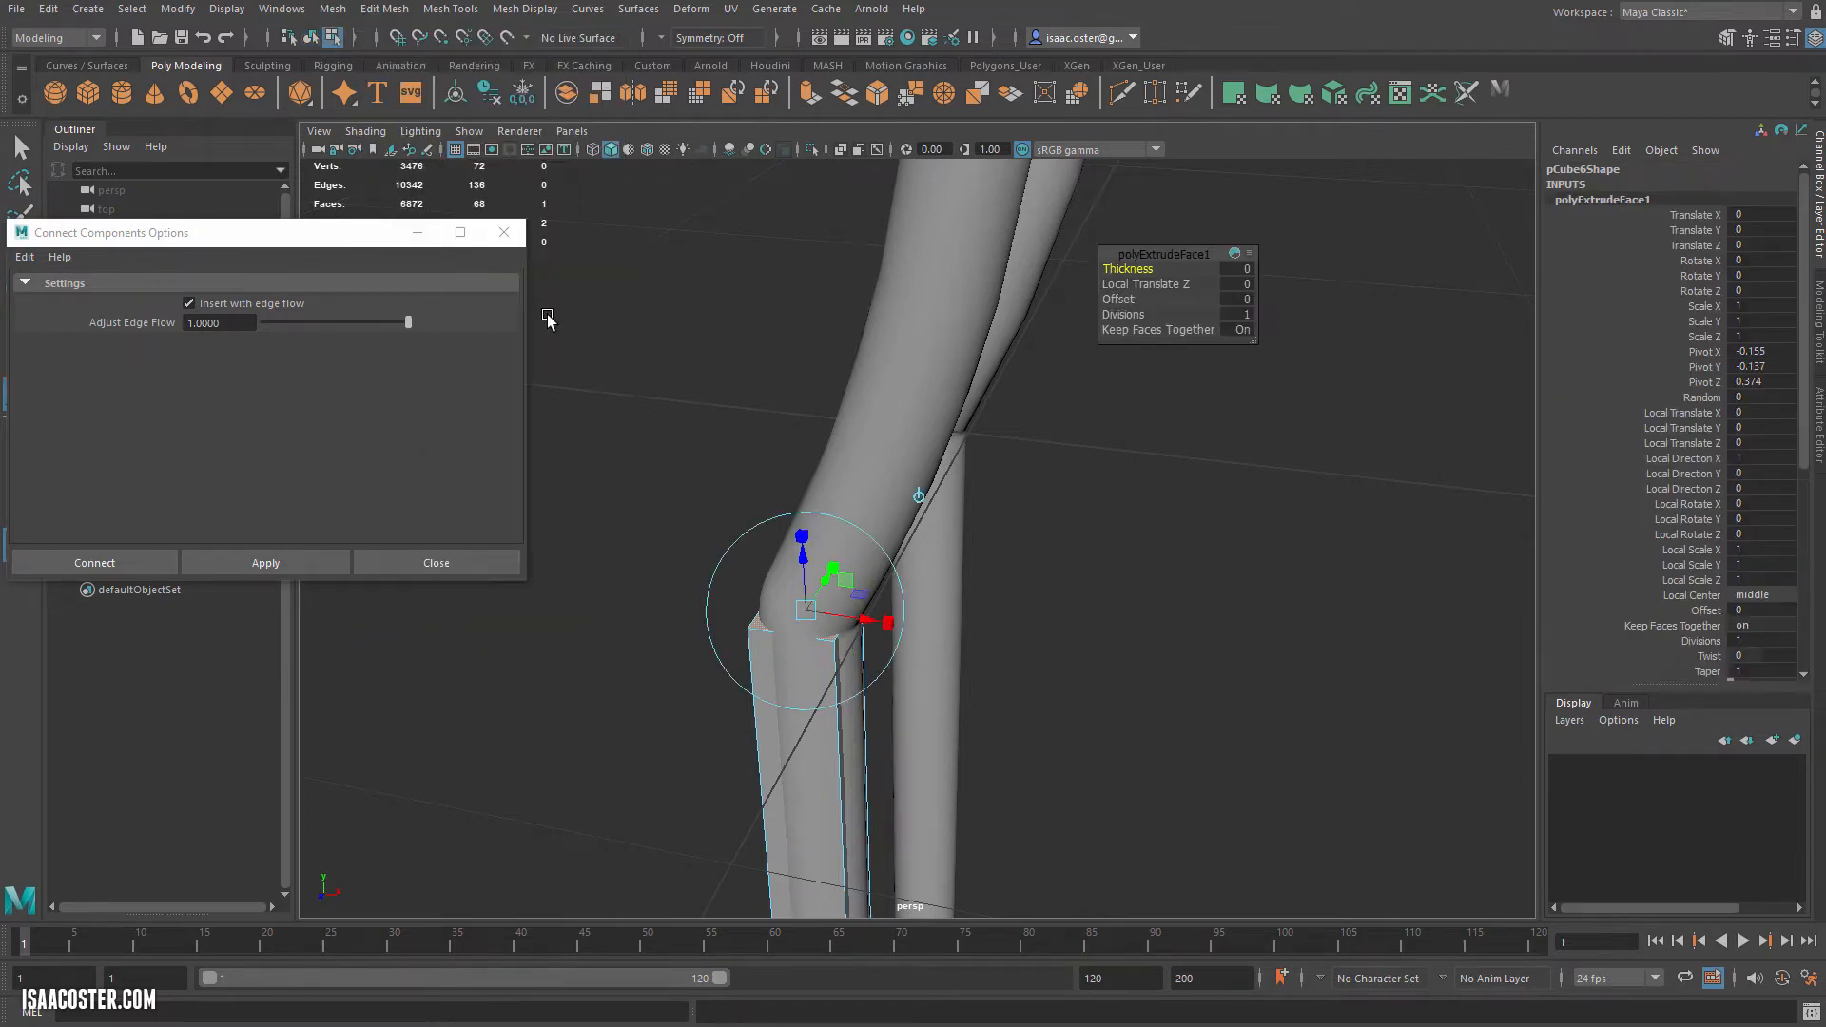
{"action": "left_click_drag", "start_coordinate": [806, 536], "coordinate": [795, 116]}
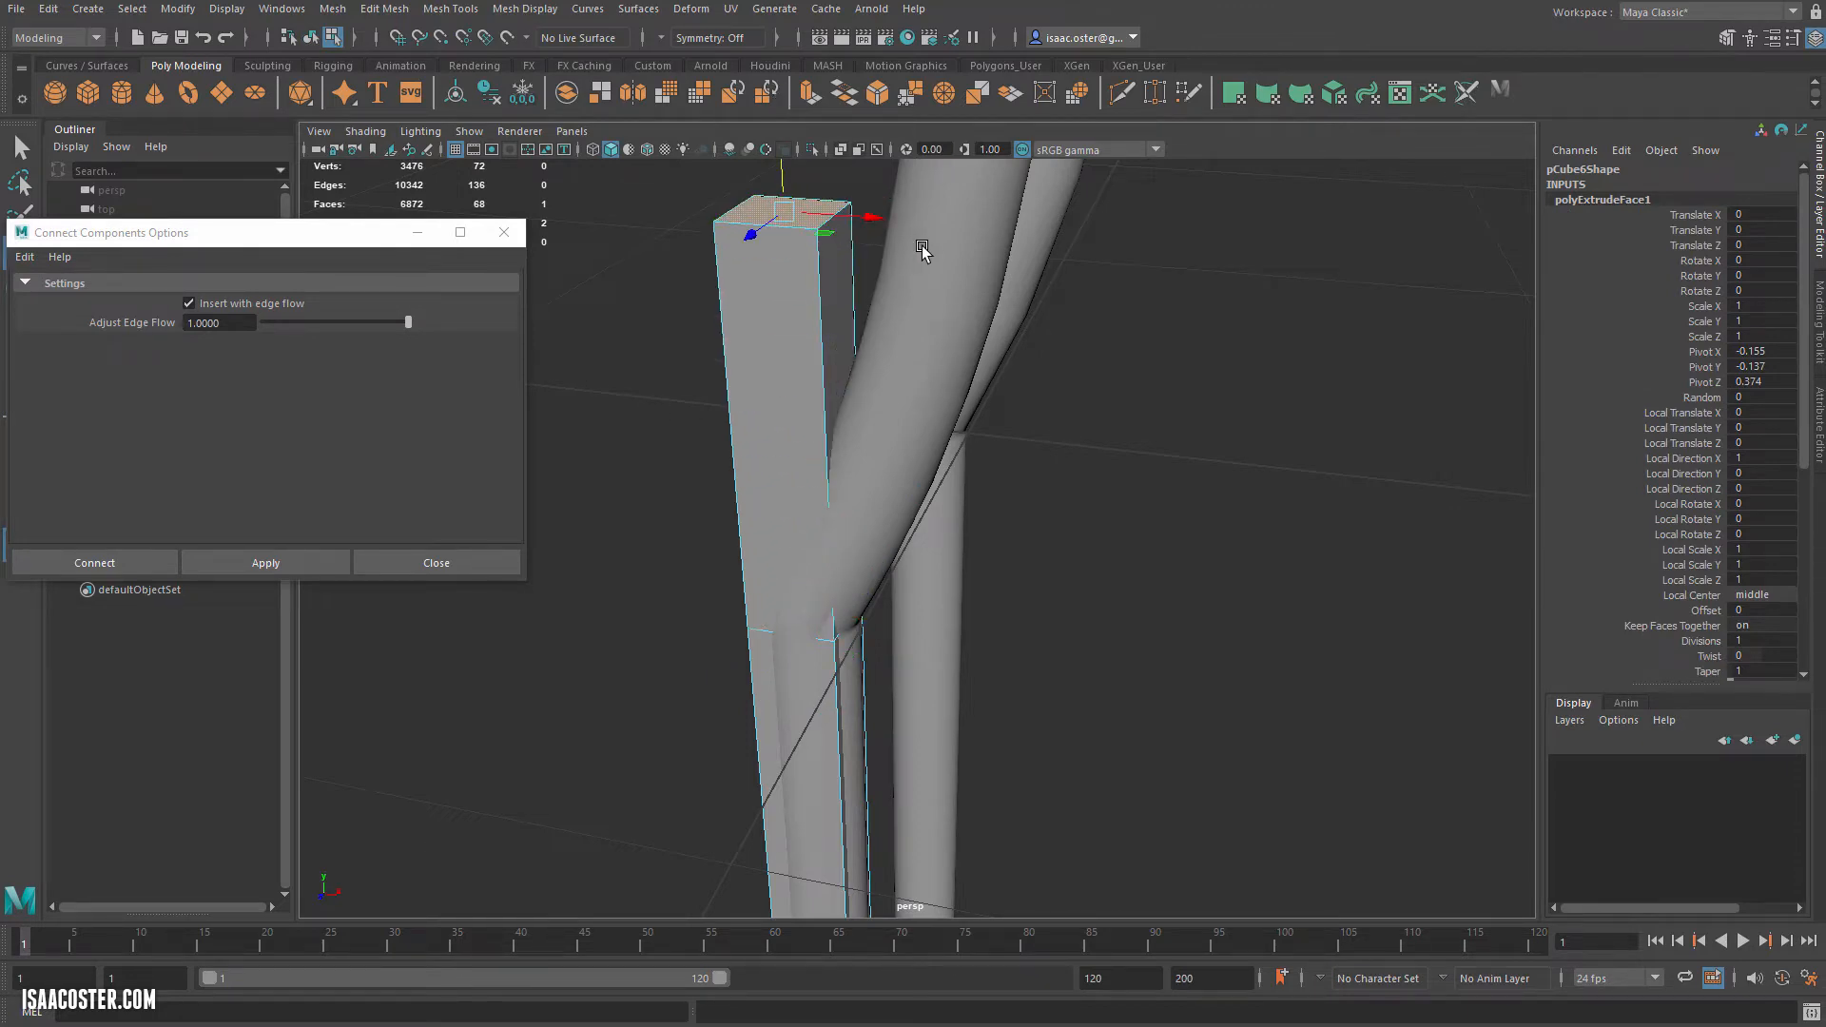
Raise the extruded end face until it sits just below the upper mesh segment.
{"action": "right_click_drag", "start_coordinate": [951, 286], "coordinate": [721, 293], "text": "alt"}
{"action": "key", "text": "space"}
{"action": "left_click_drag", "start_coordinate": [721, 293], "coordinate": [726, 350]}
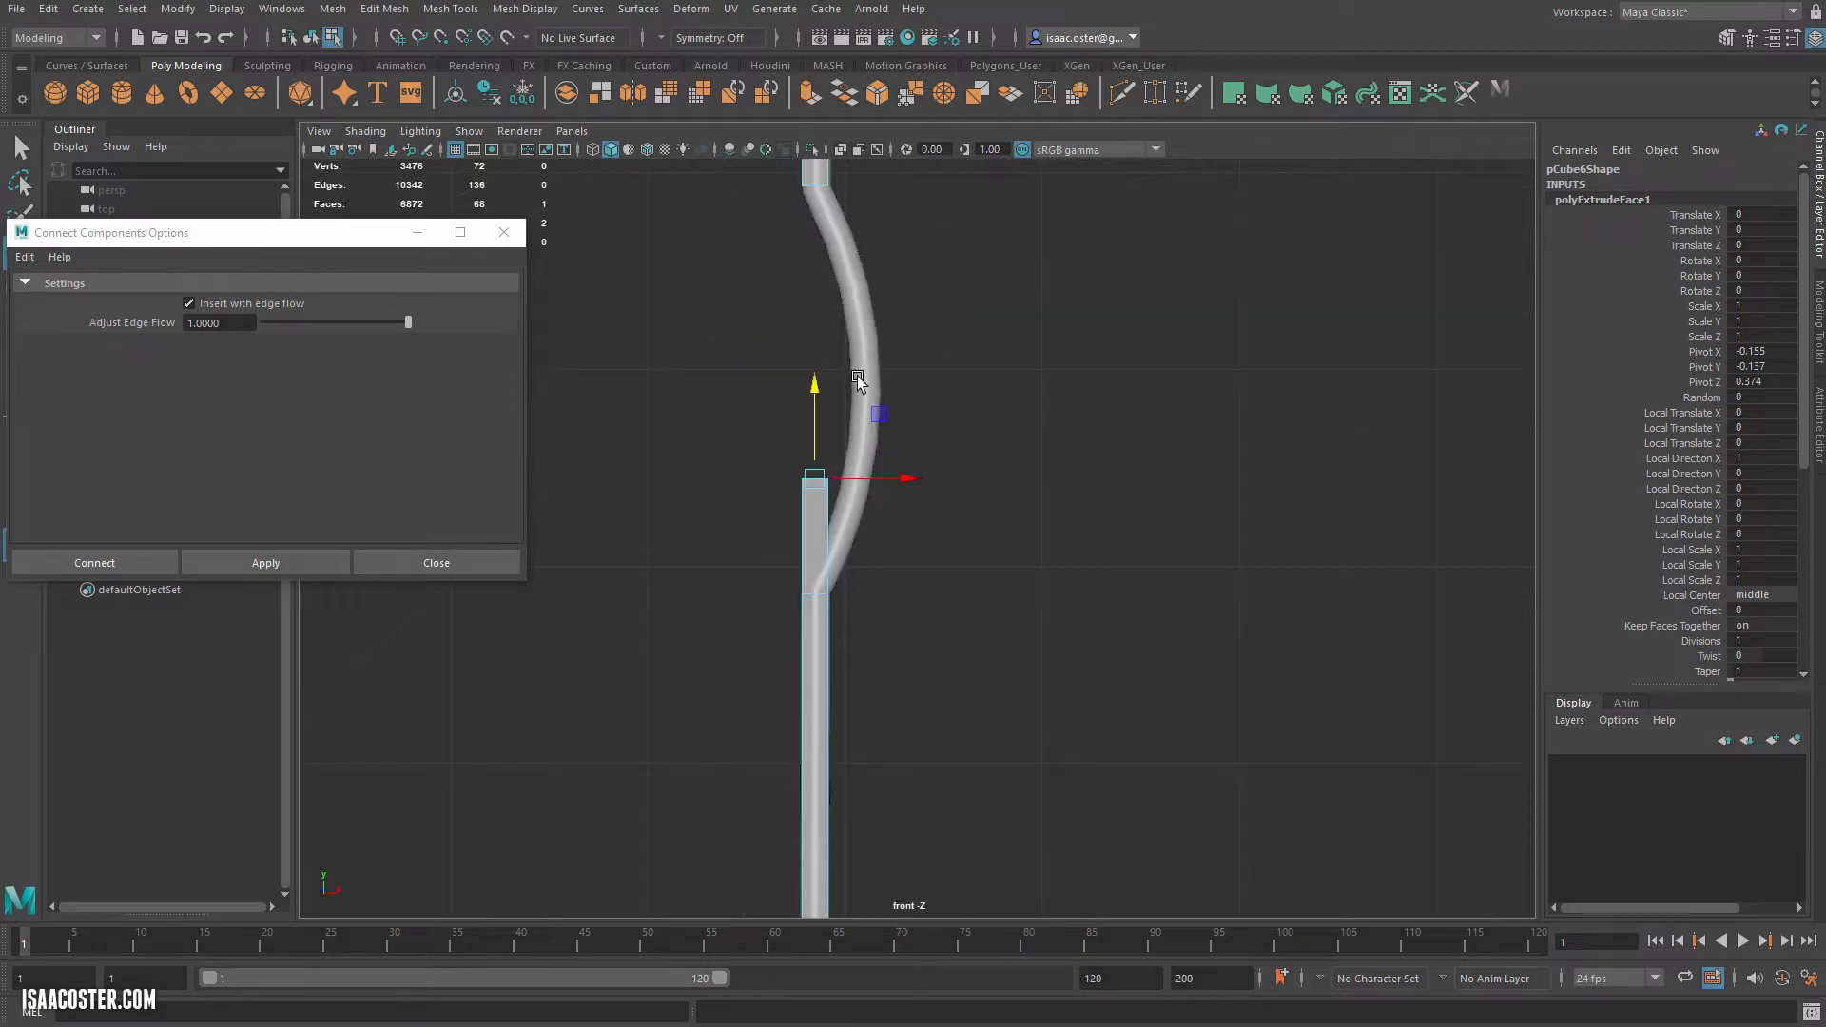
{"action": "scroll", "coordinate": [913, 530], "scroll_direction": "down", "scroll_amount": 5}
{"action": "scroll", "coordinate": [894, 485], "scroll_direction": "up", "scroll_amount": 5}
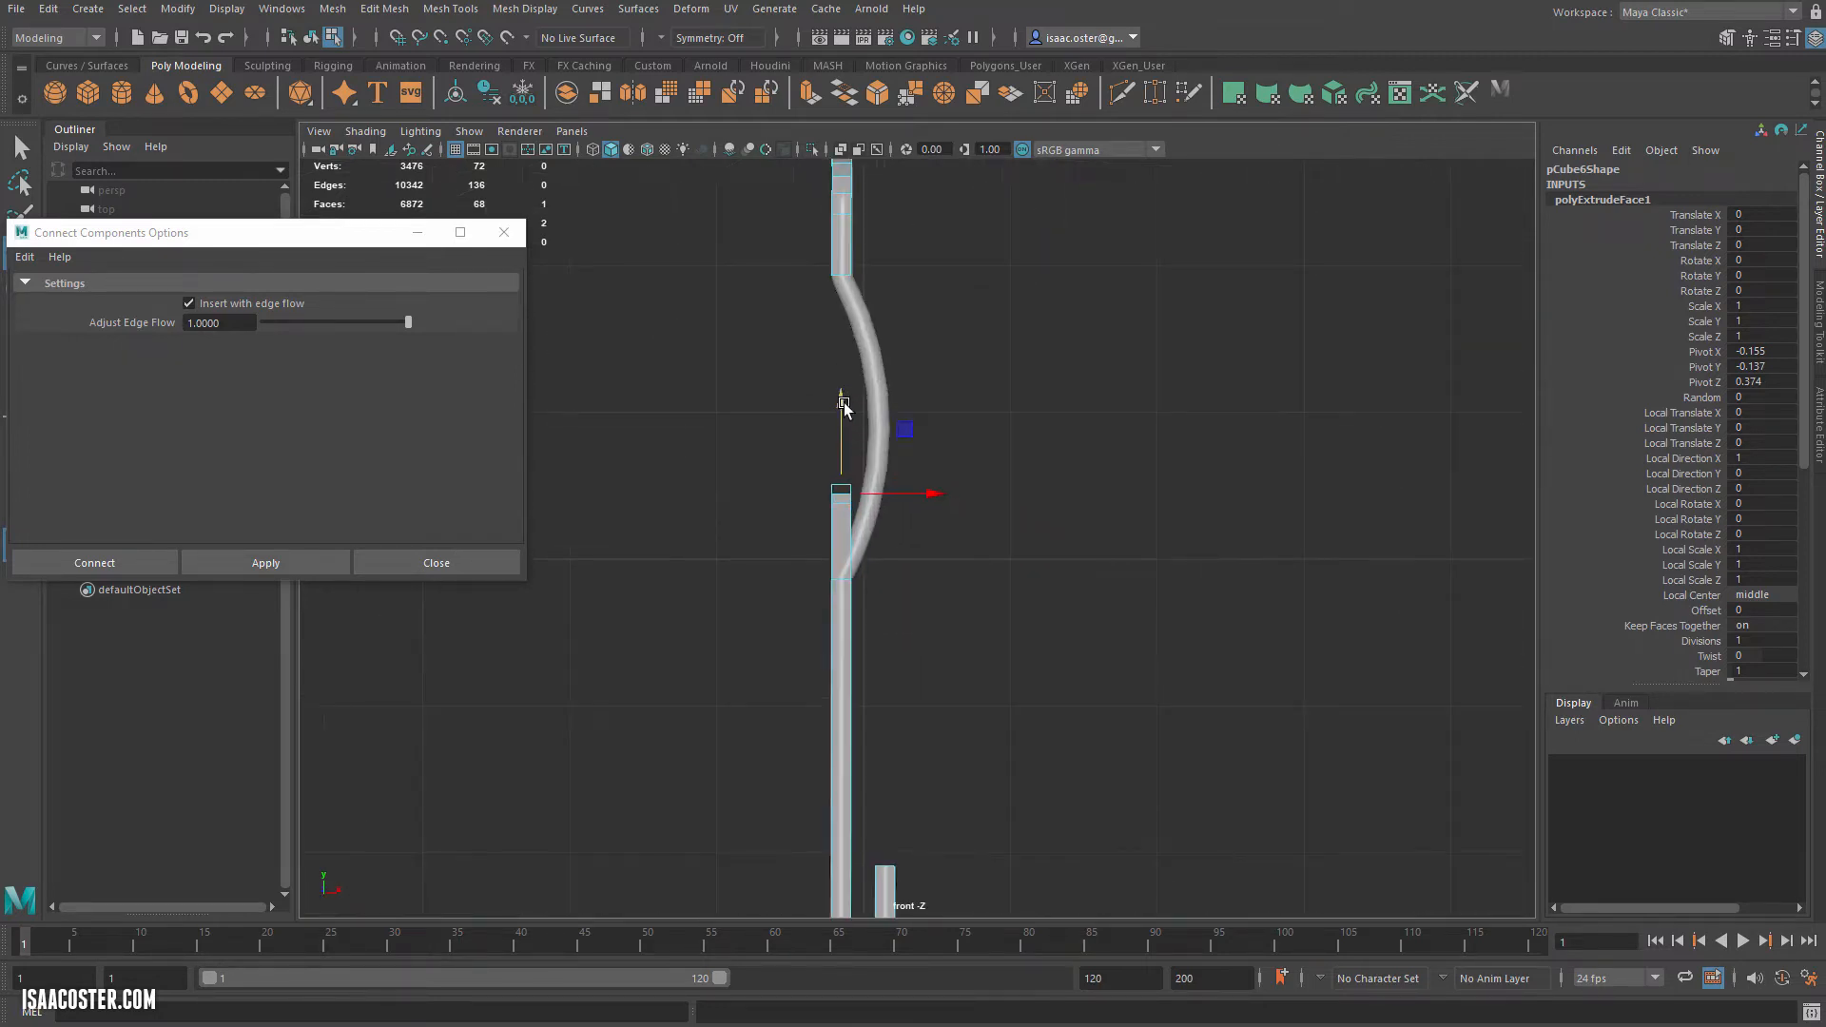
{"action": "left_click_drag", "start_coordinate": [842, 404], "coordinate": [864, 309]}
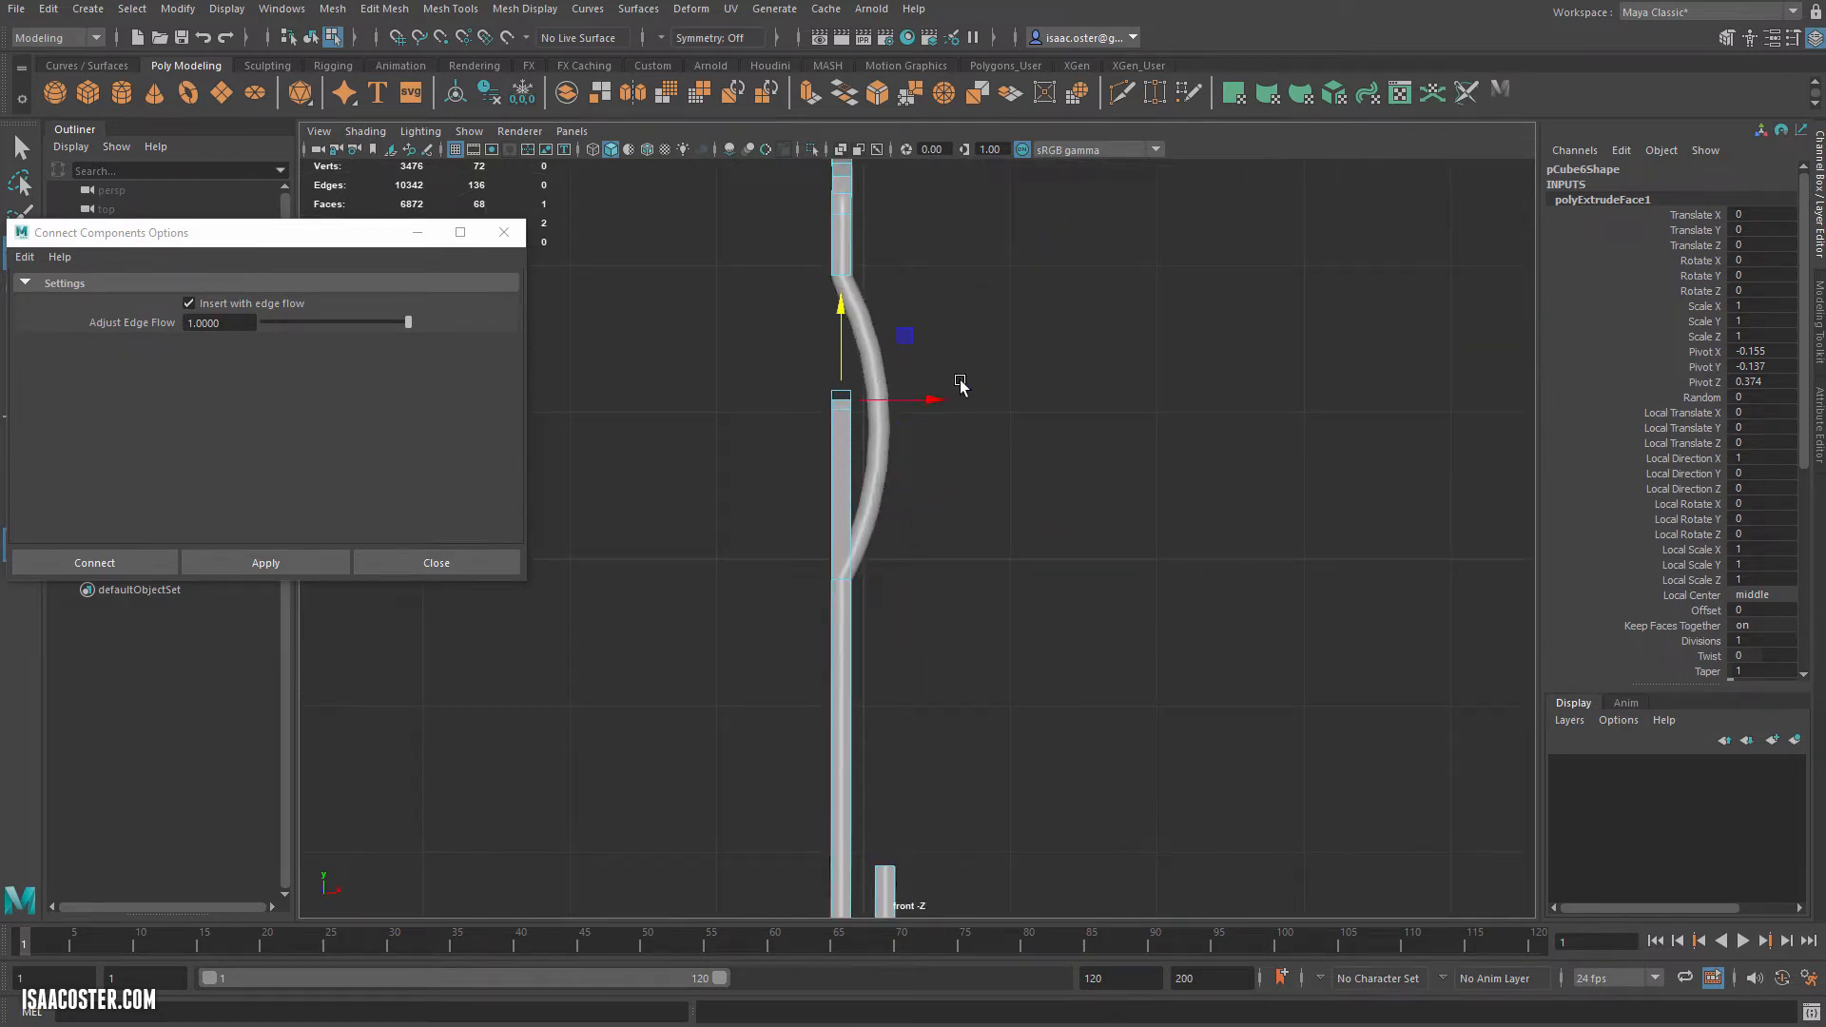
{"action": "key", "text": "space"}
{"action": "left_click_drag", "start_coordinate": [960, 383], "coordinate": [915, 598]}
{"action": "left_click_drag", "start_coordinate": [751, 604], "coordinate": [775, 219]}
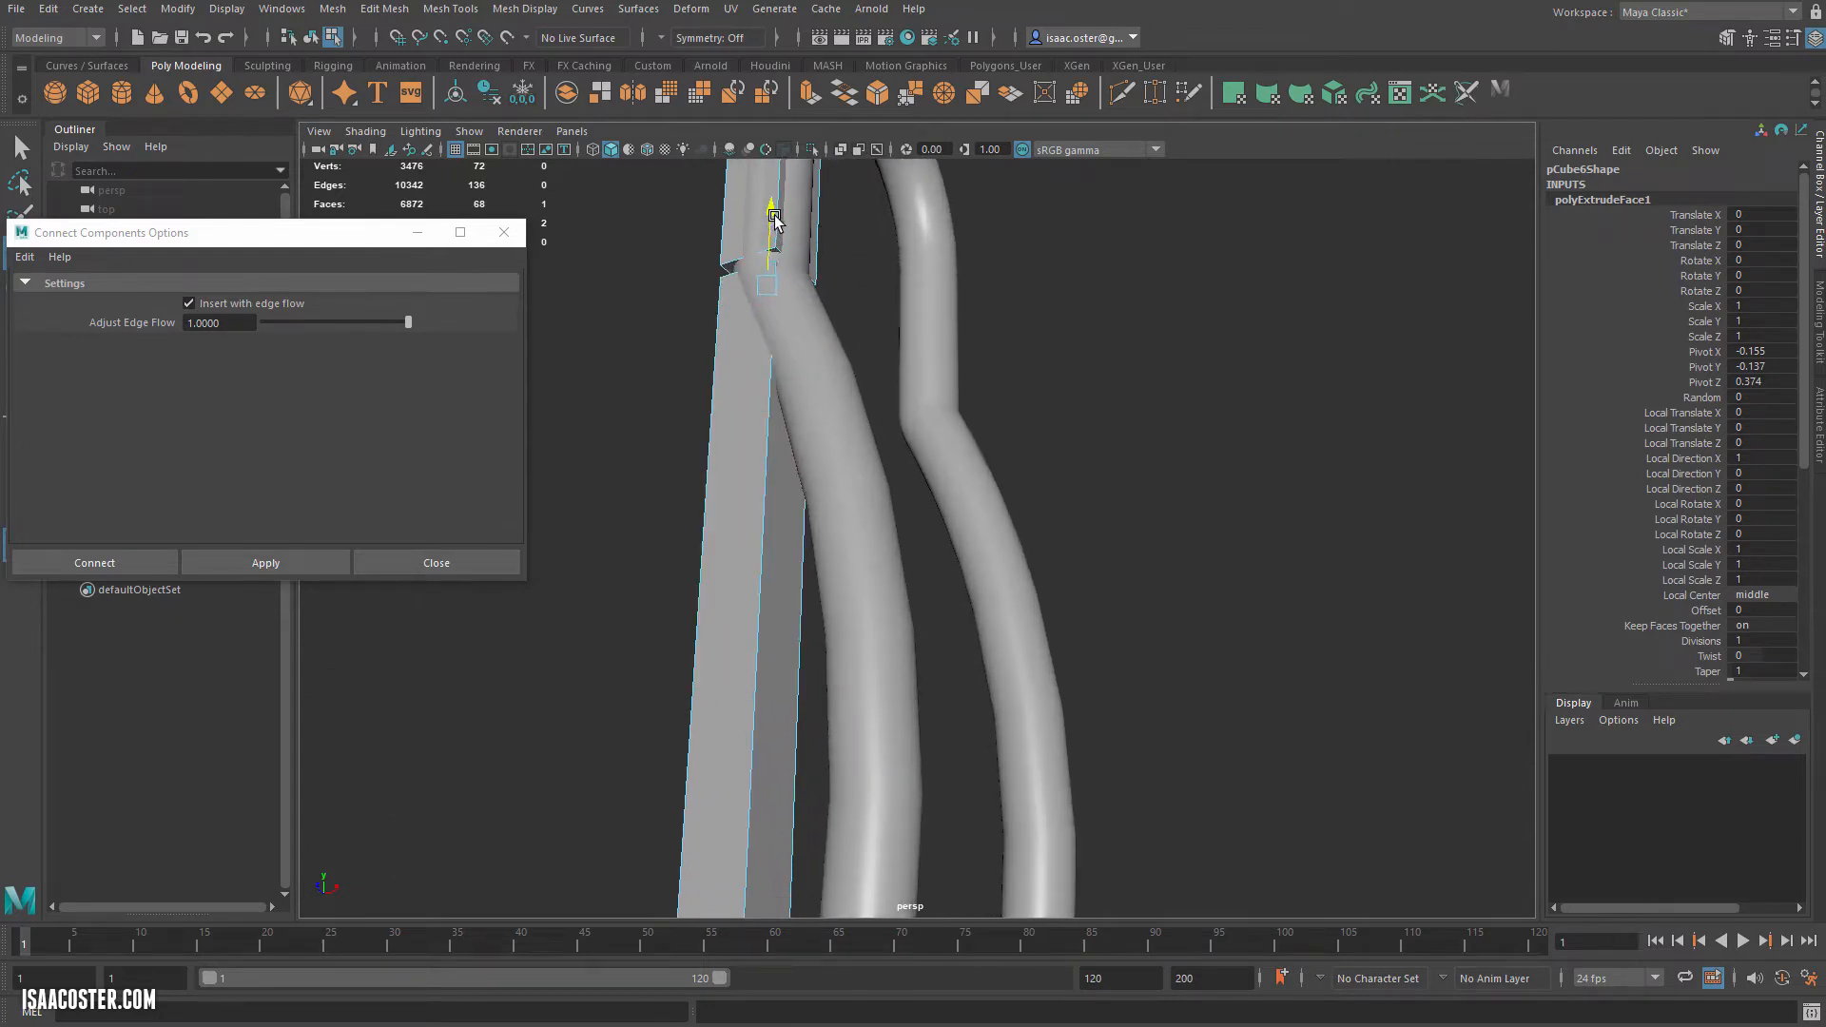
{"action": "left_click_drag", "start_coordinate": [733, 351], "coordinate": [747, 285], "text": "alt"}
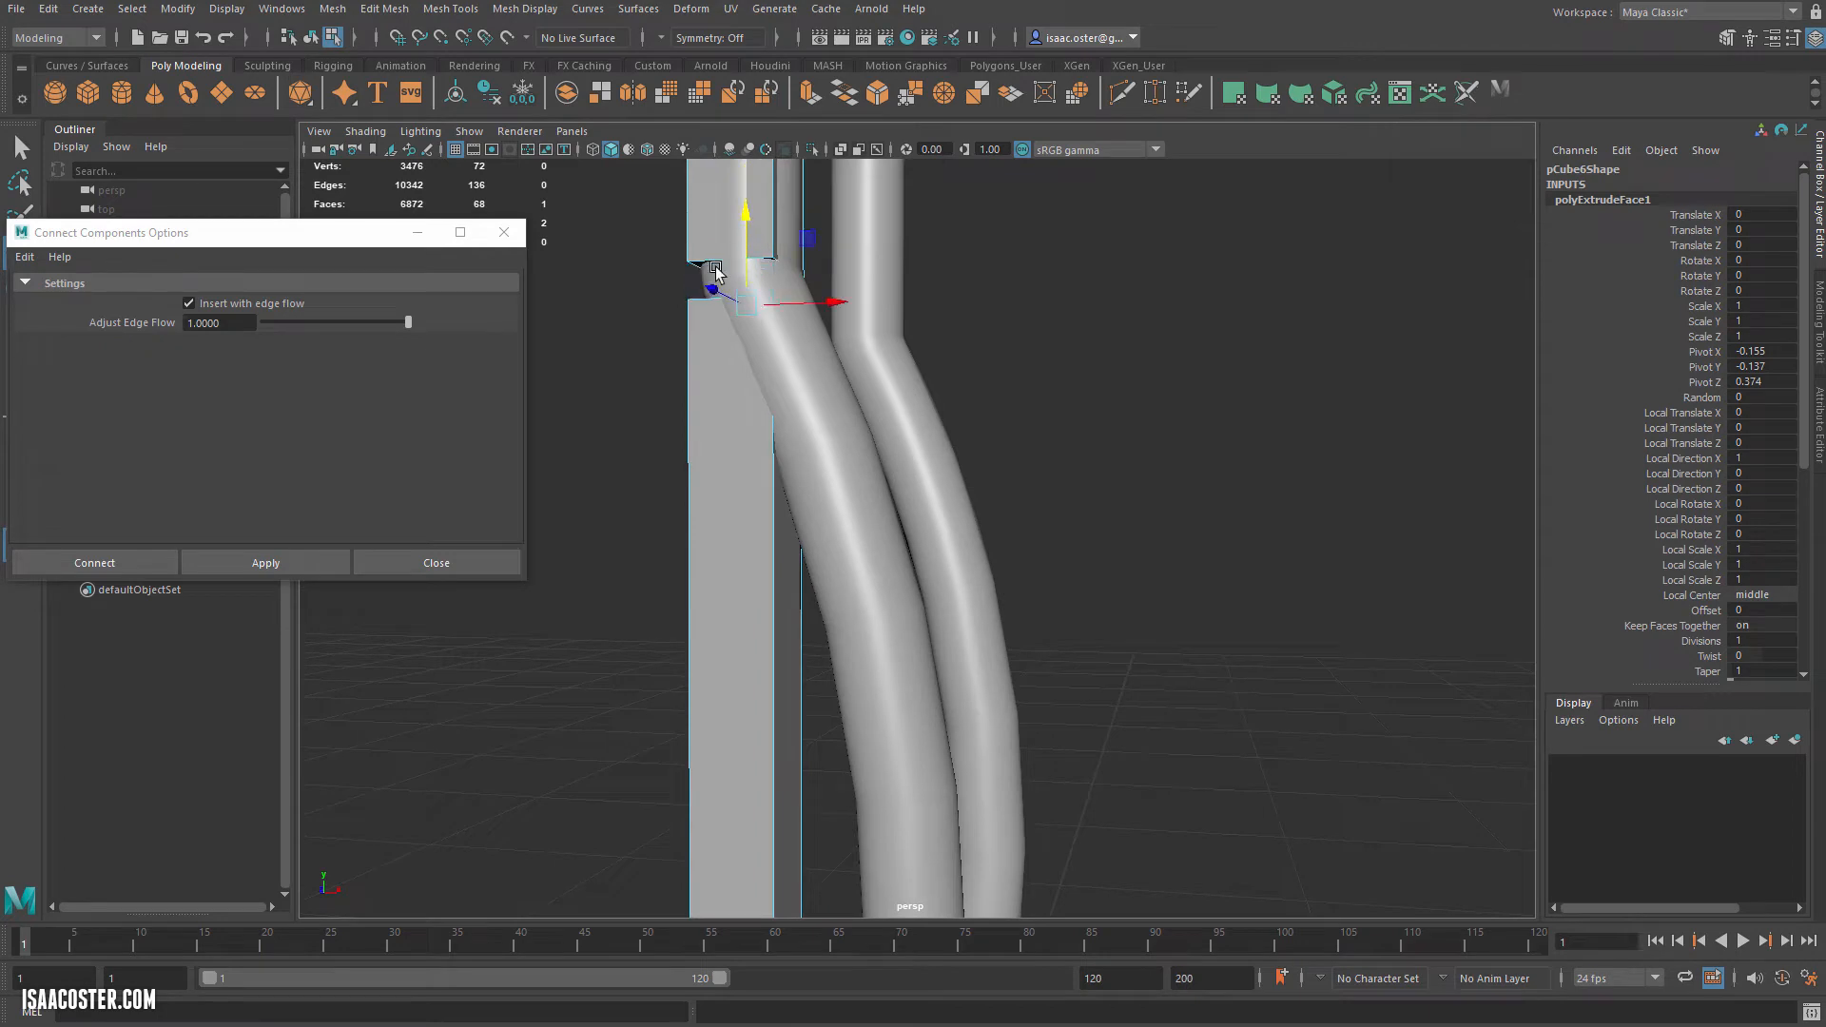
Delete the side faces and the end cap of the extruded section.
{"action": "left_click_drag", "start_coordinate": [692, 520], "coordinate": [768, 604], "text": "alt"}
{"action": "right_click_drag", "start_coordinate": [822, 680], "coordinate": [841, 726]}
{"action": "left_click_drag", "start_coordinate": [1040, 624], "coordinate": [580, 700]}
{"action": "key", "text": "Delete"}
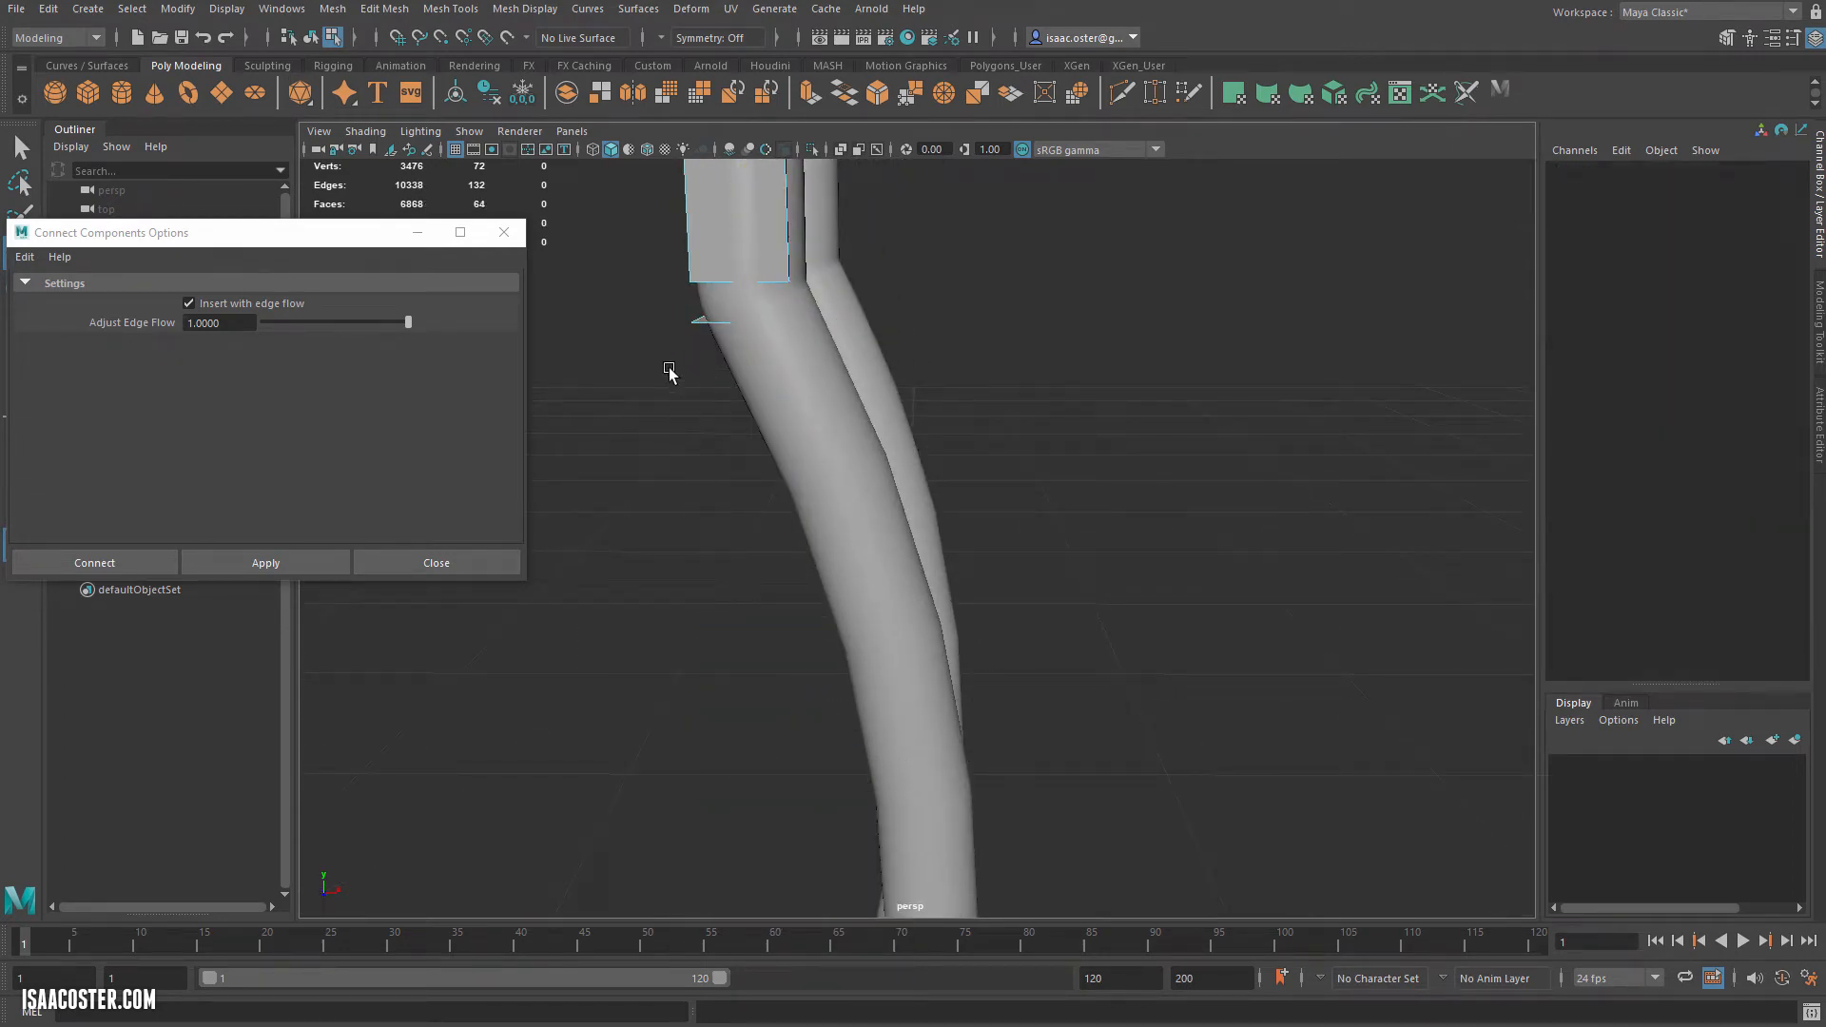
{"action": "left_click_drag", "start_coordinate": [669, 371], "coordinate": [809, 295]}
{"action": "key", "text": "Delete"}
Delete the cap face at the lower end of the upper mesh segment to open it.
{"action": "left_click_drag", "start_coordinate": [792, 371], "coordinate": [814, 240], "text": "alt"}
{"action": "left_click", "coordinate": [788, 251]}
{"action": "left_click_drag", "start_coordinate": [972, 469], "coordinate": [891, 656], "text": "alt"}
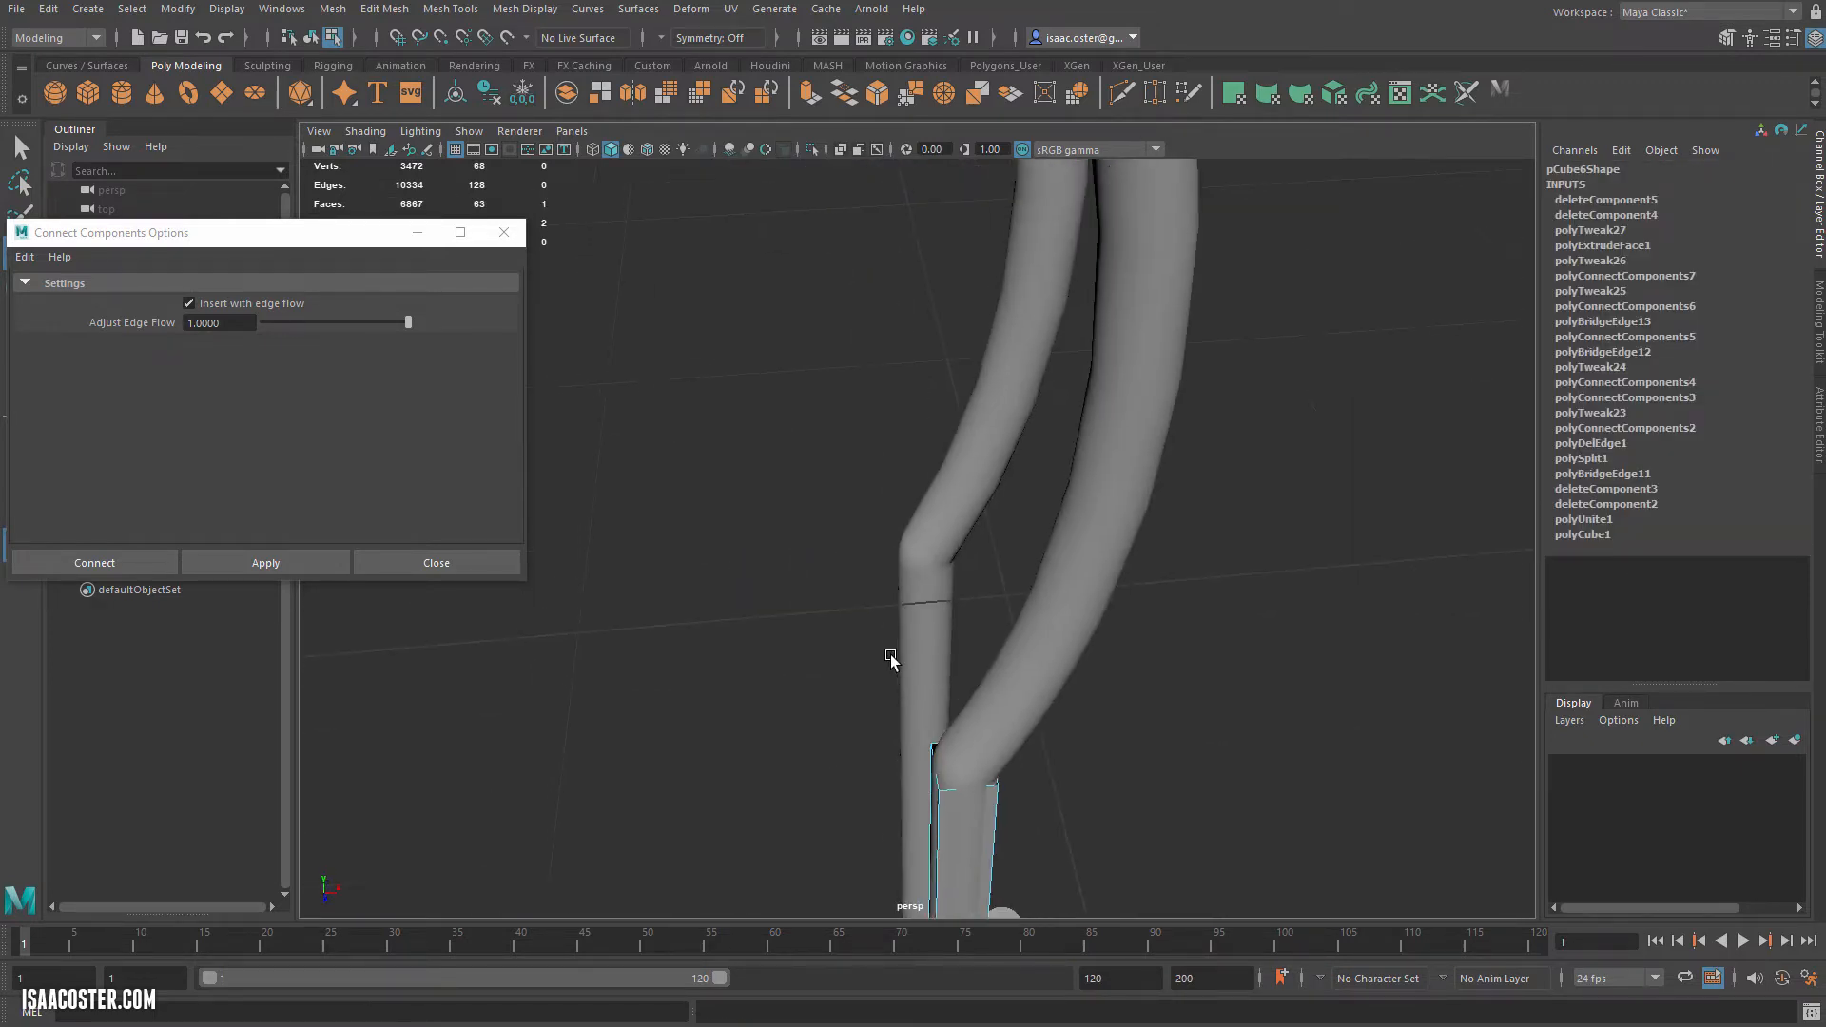
{"action": "left_click_drag", "start_coordinate": [1059, 847], "coordinate": [1065, 637], "text": "alt"}
{"action": "key", "text": "Delete"}
Bridge the open border edges of the upper and lower mesh segments across the curved part of the tube.
{"action": "right_click_drag", "start_coordinate": [1054, 396], "coordinate": [1054, 354]}
{"action": "double_click", "coordinate": [958, 407]}
{"action": "middle_click_drag", "start_coordinate": [1189, 742], "coordinate": [1158, 600], "text": "alt"}
{"action": "left_click_drag", "start_coordinate": [1158, 600], "coordinate": [1170, 726], "text": "alt"}
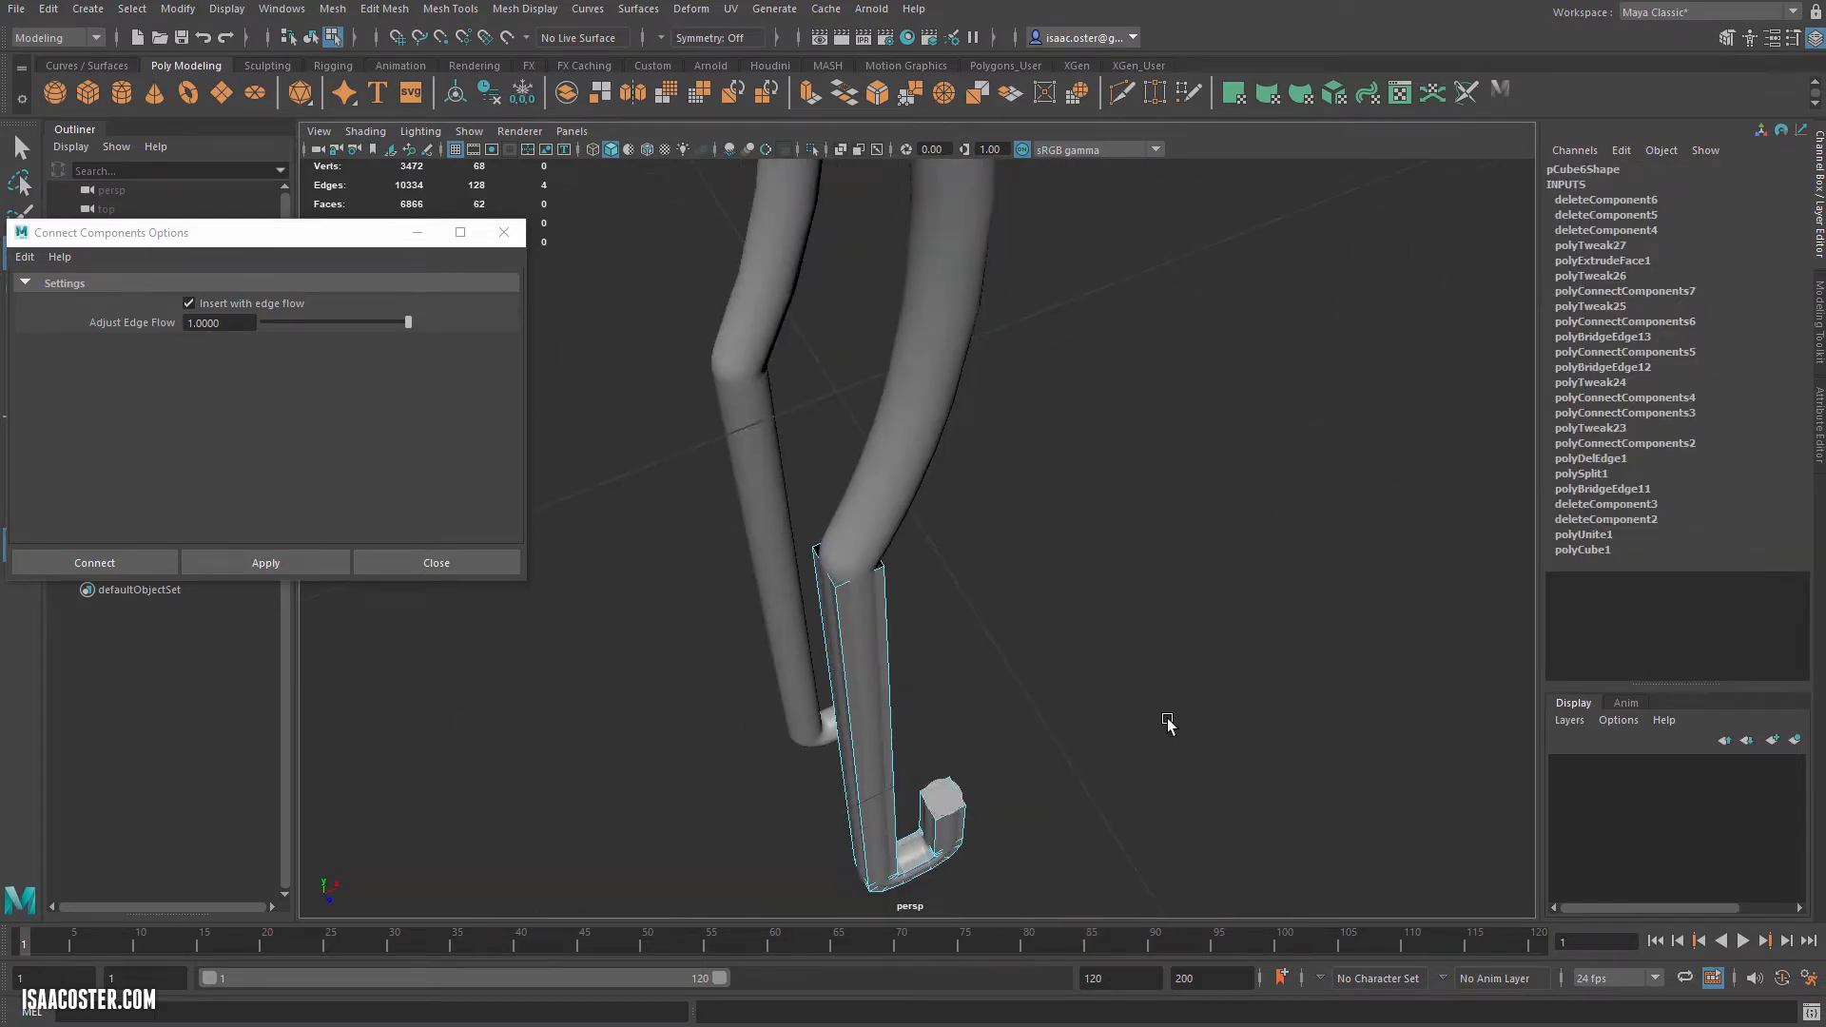
{"action": "double_click", "coordinate": [861, 579], "text": "shift"}
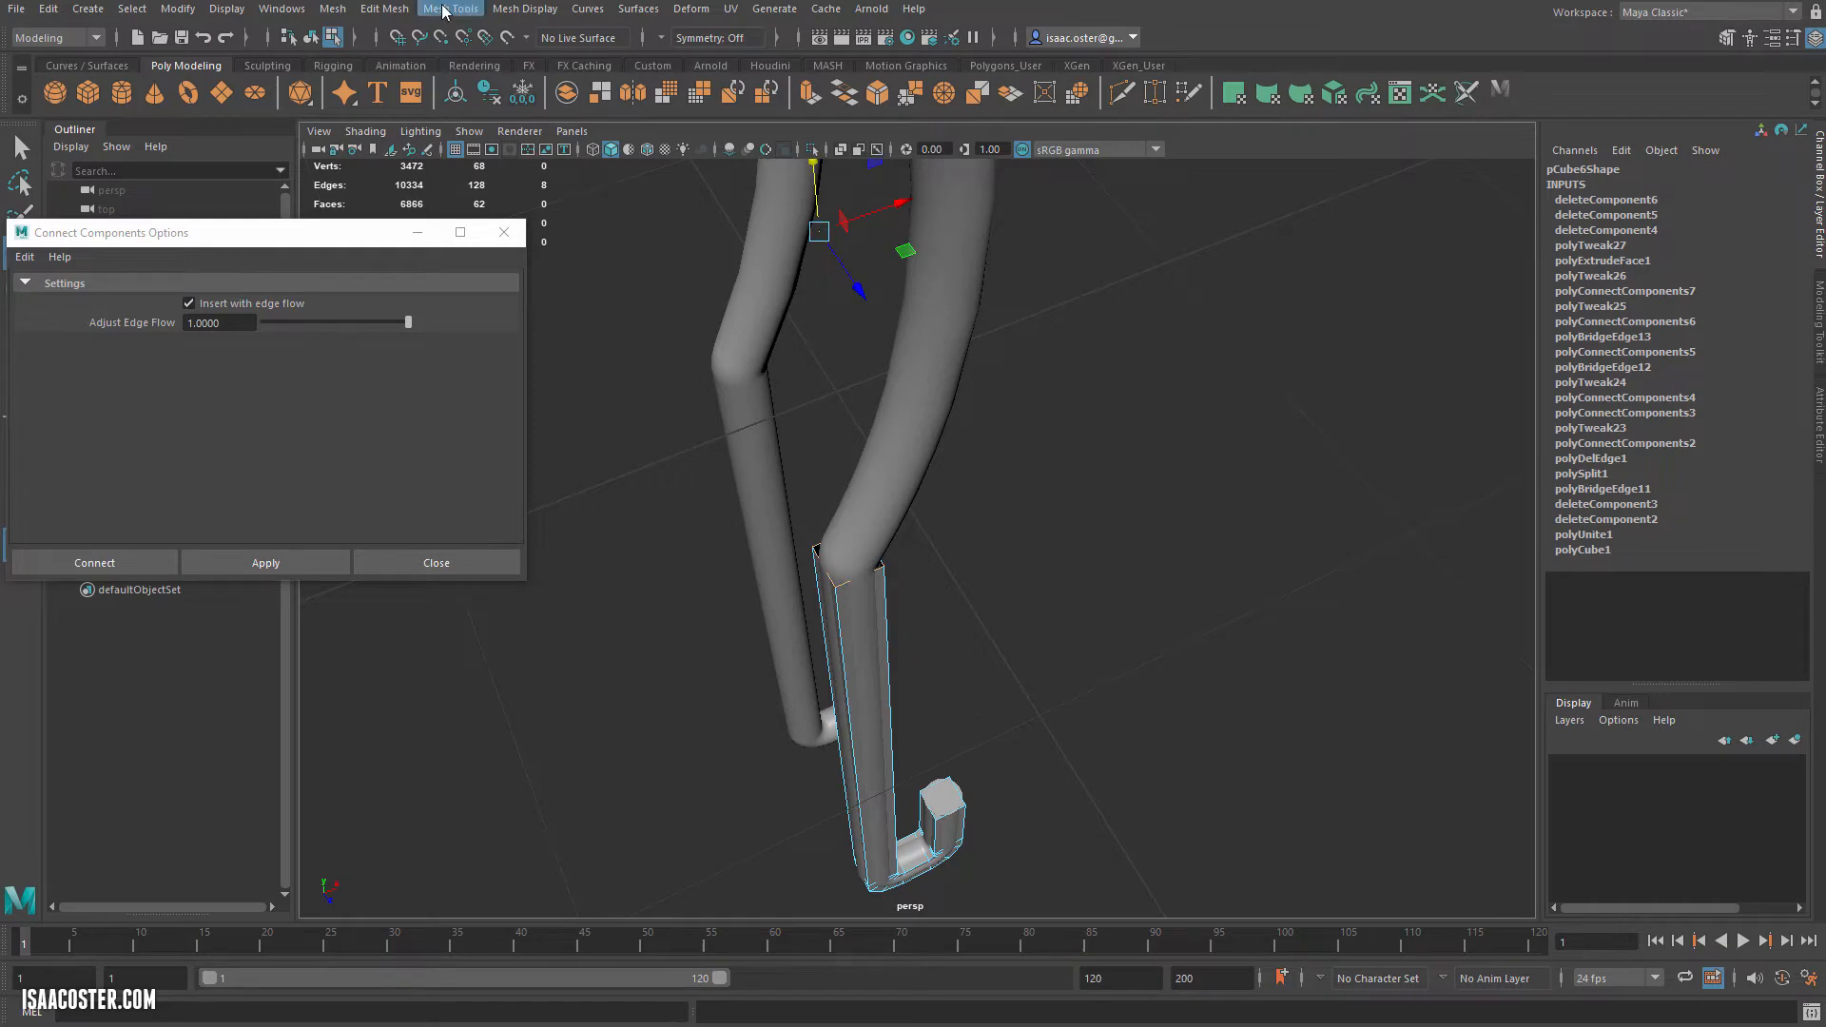
{"action": "left_click", "coordinate": [384, 9]}
{"action": "left_click", "coordinate": [394, 74]}
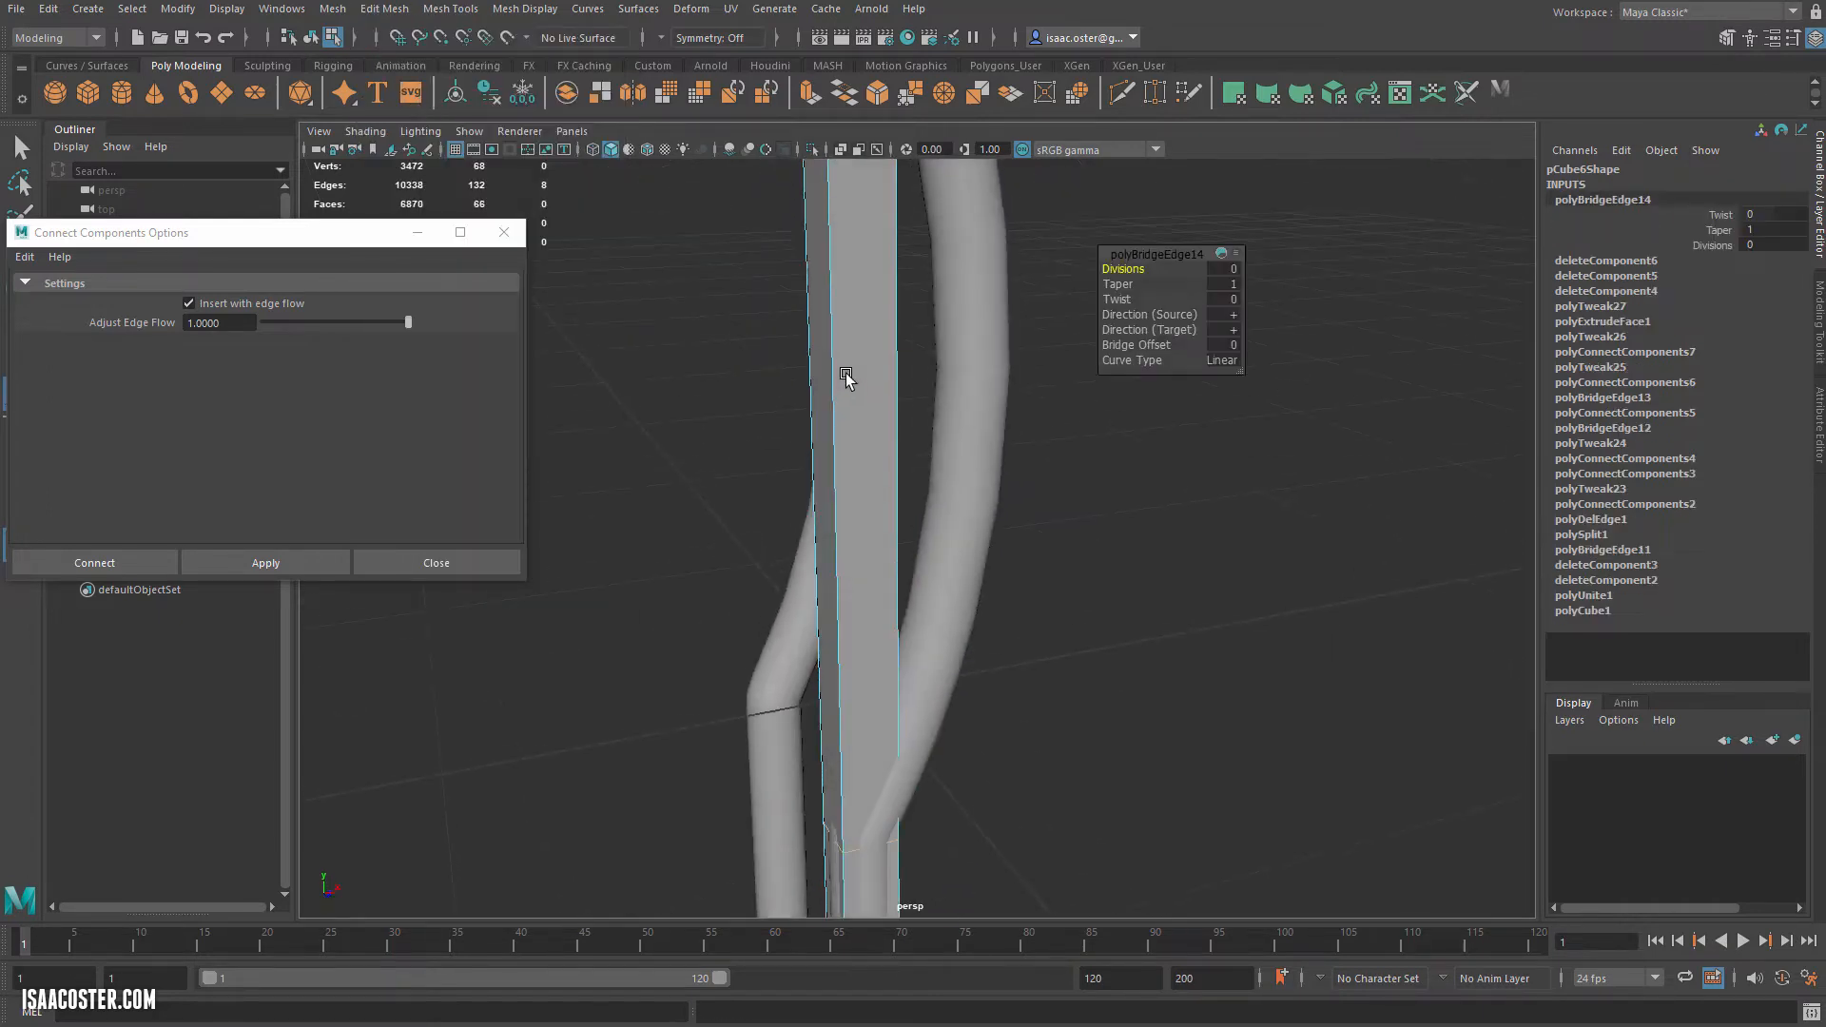
Insert an edge-flow loop halfway along the bridged section and move its vertices sideways onto the peak of the tube's curve.
{"action": "double_click", "coordinate": [815, 377]}
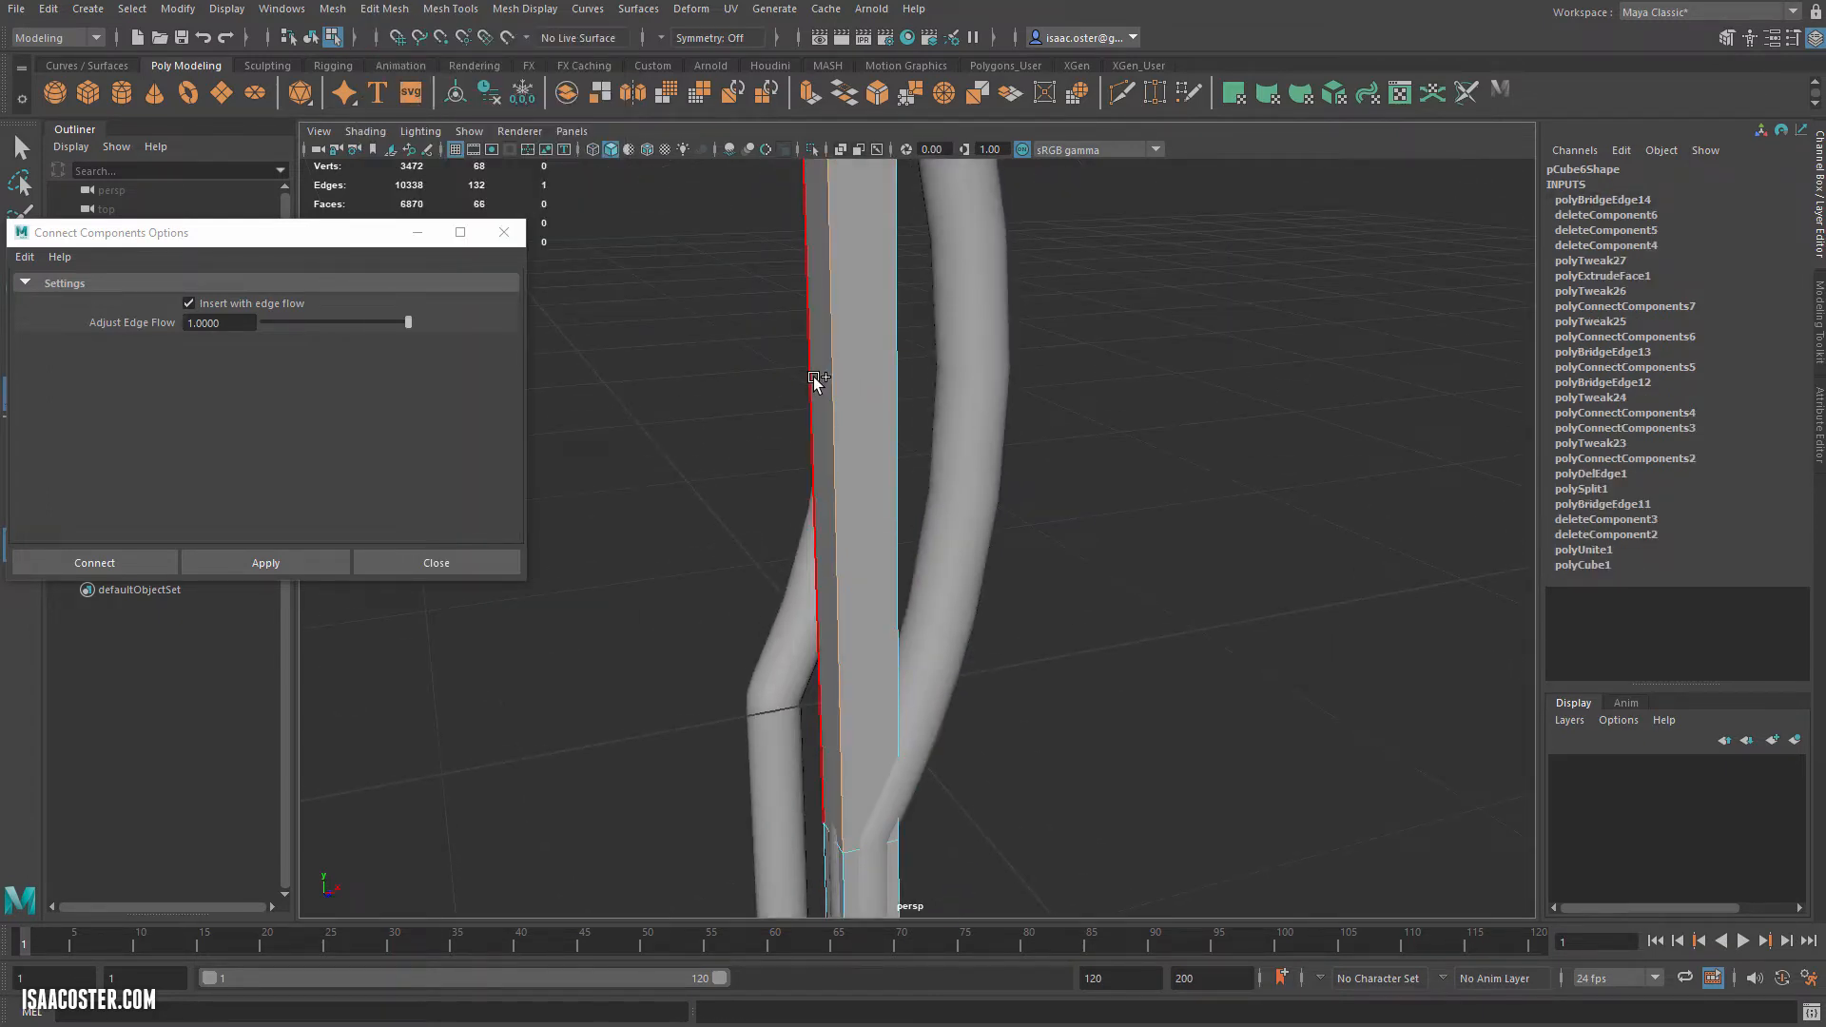
{"action": "left_click", "coordinate": [264, 558]}
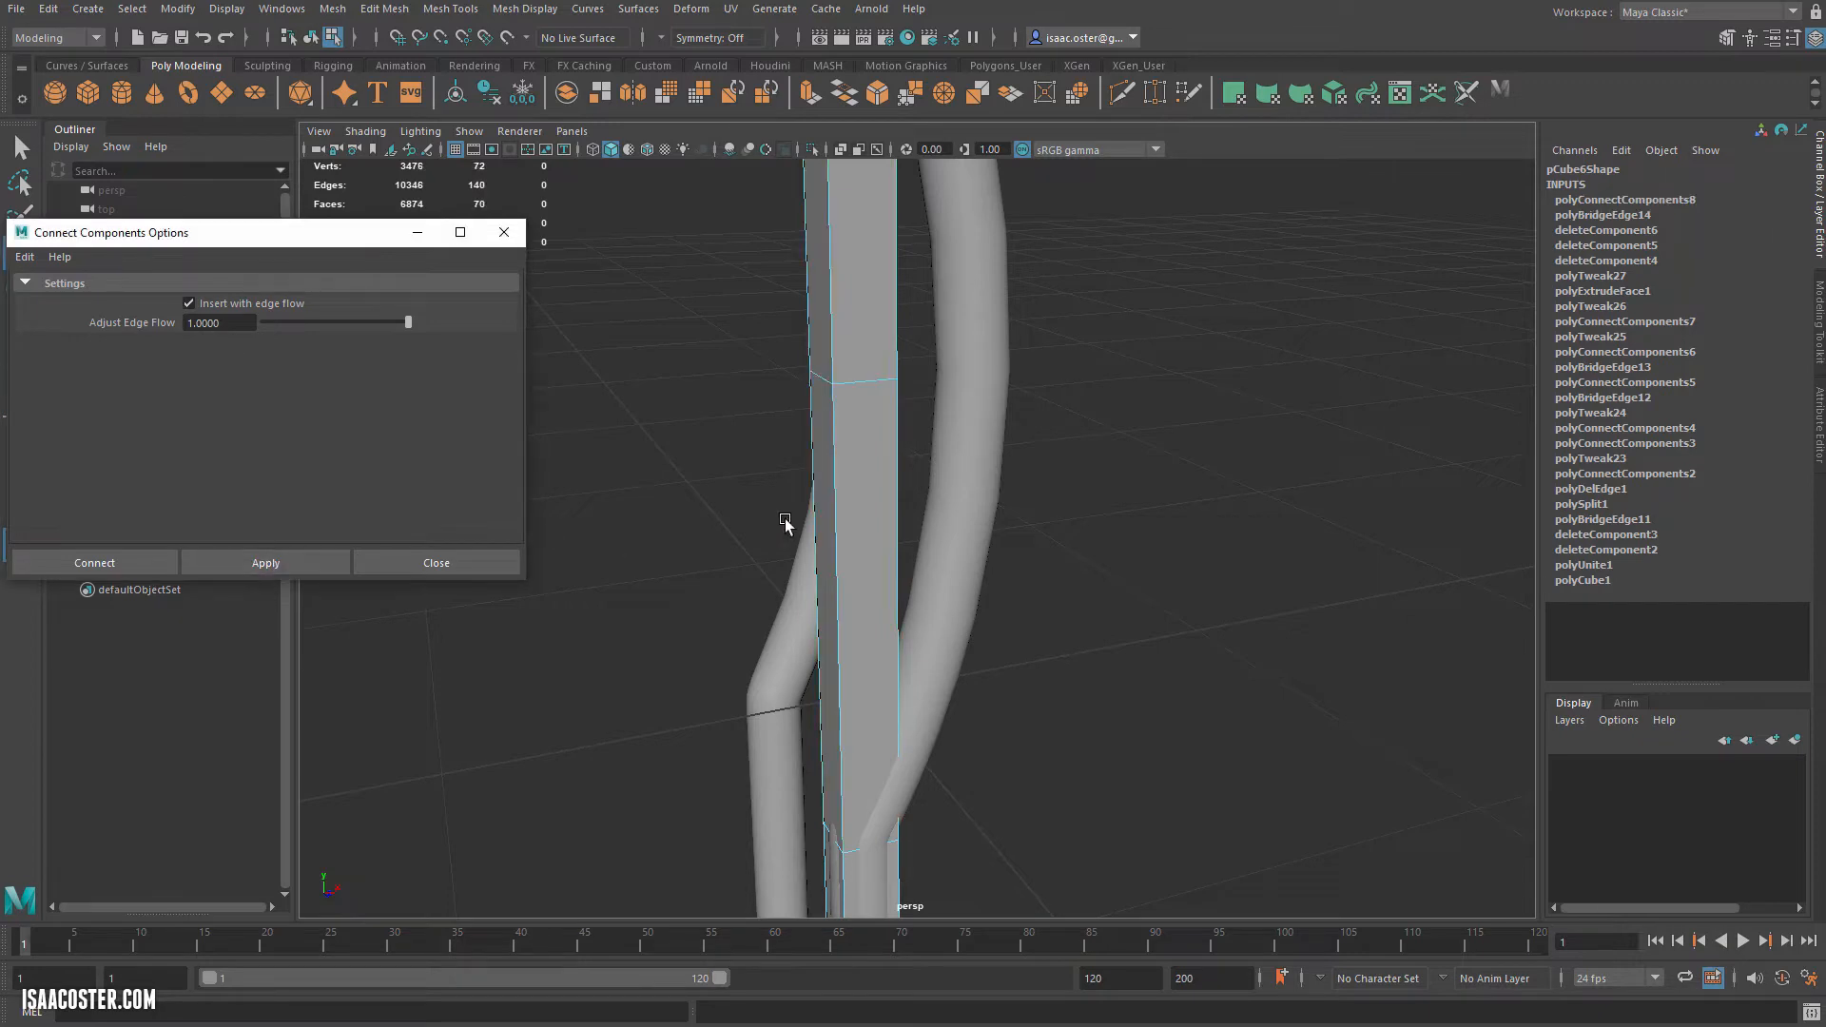
{"action": "scroll", "coordinate": [738, 489], "scroll_direction": "up", "scroll_amount": 3}
{"action": "right_click", "coordinate": [781, 460]}
{"action": "right_click_drag", "start_coordinate": [781, 460], "coordinate": [778, 461]}
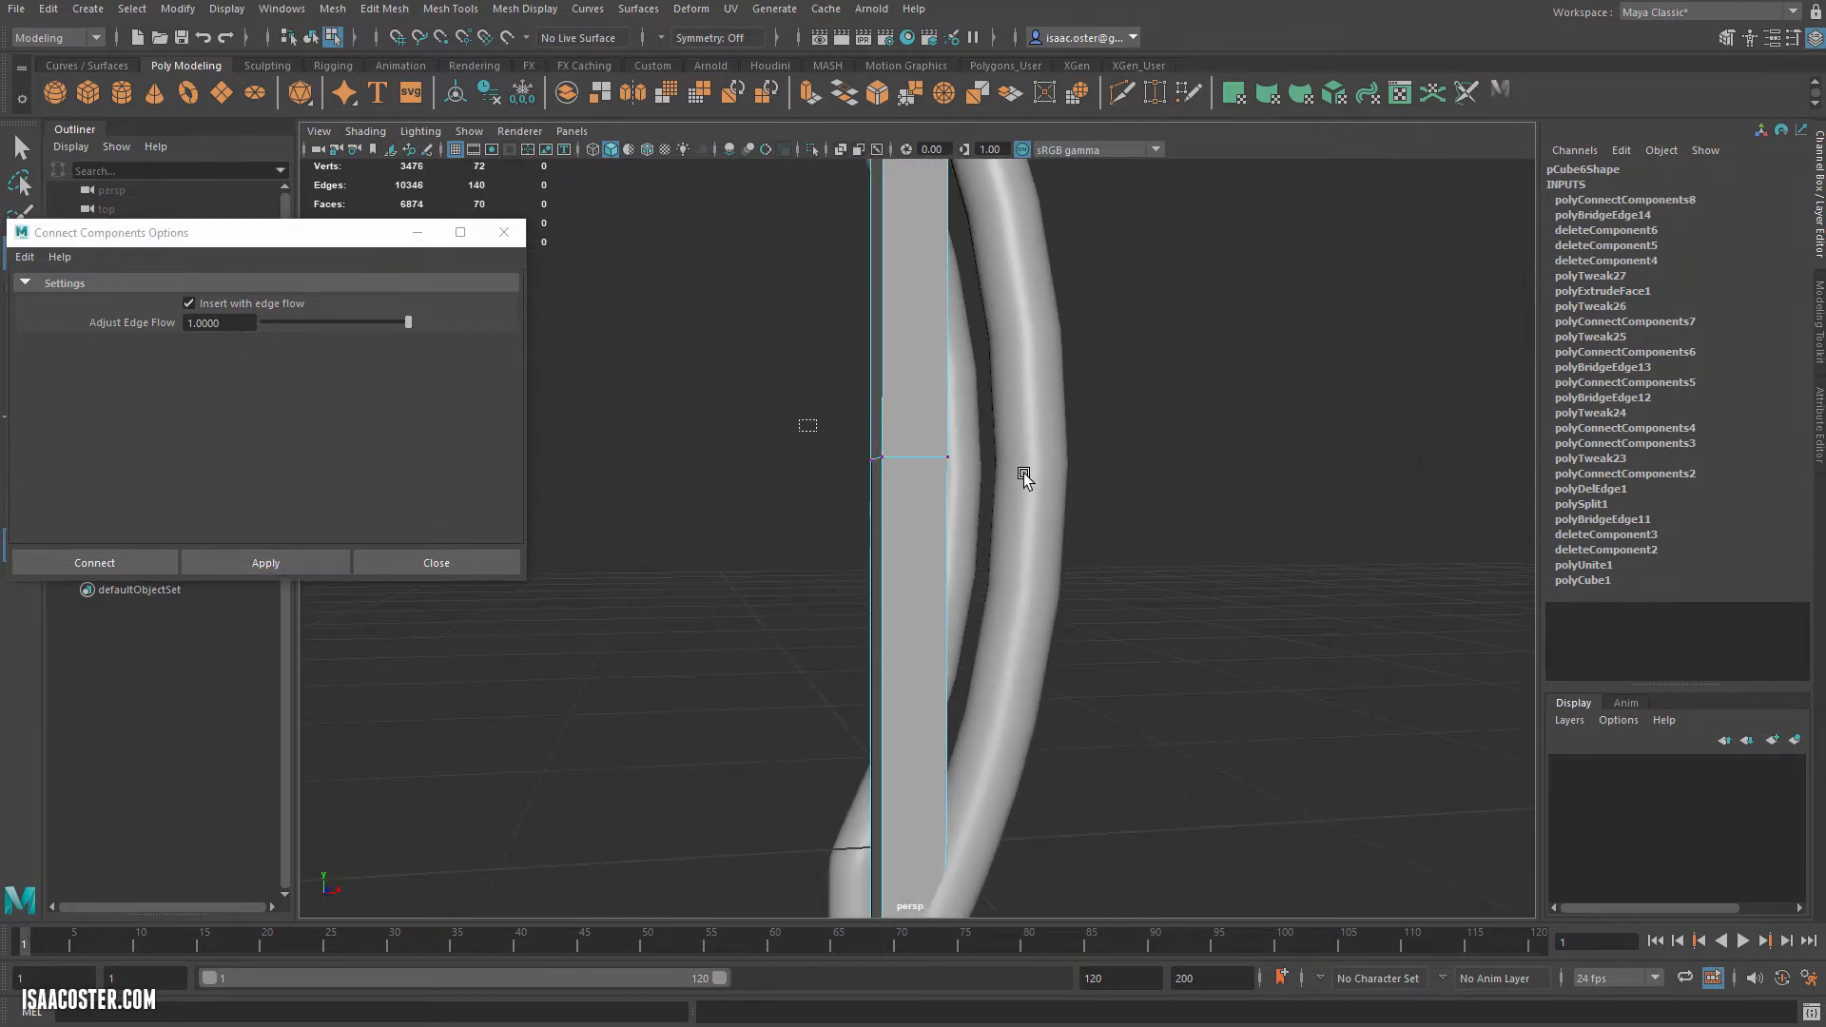
{"action": "left_click_drag", "start_coordinate": [990, 459], "coordinate": [1170, 464]}
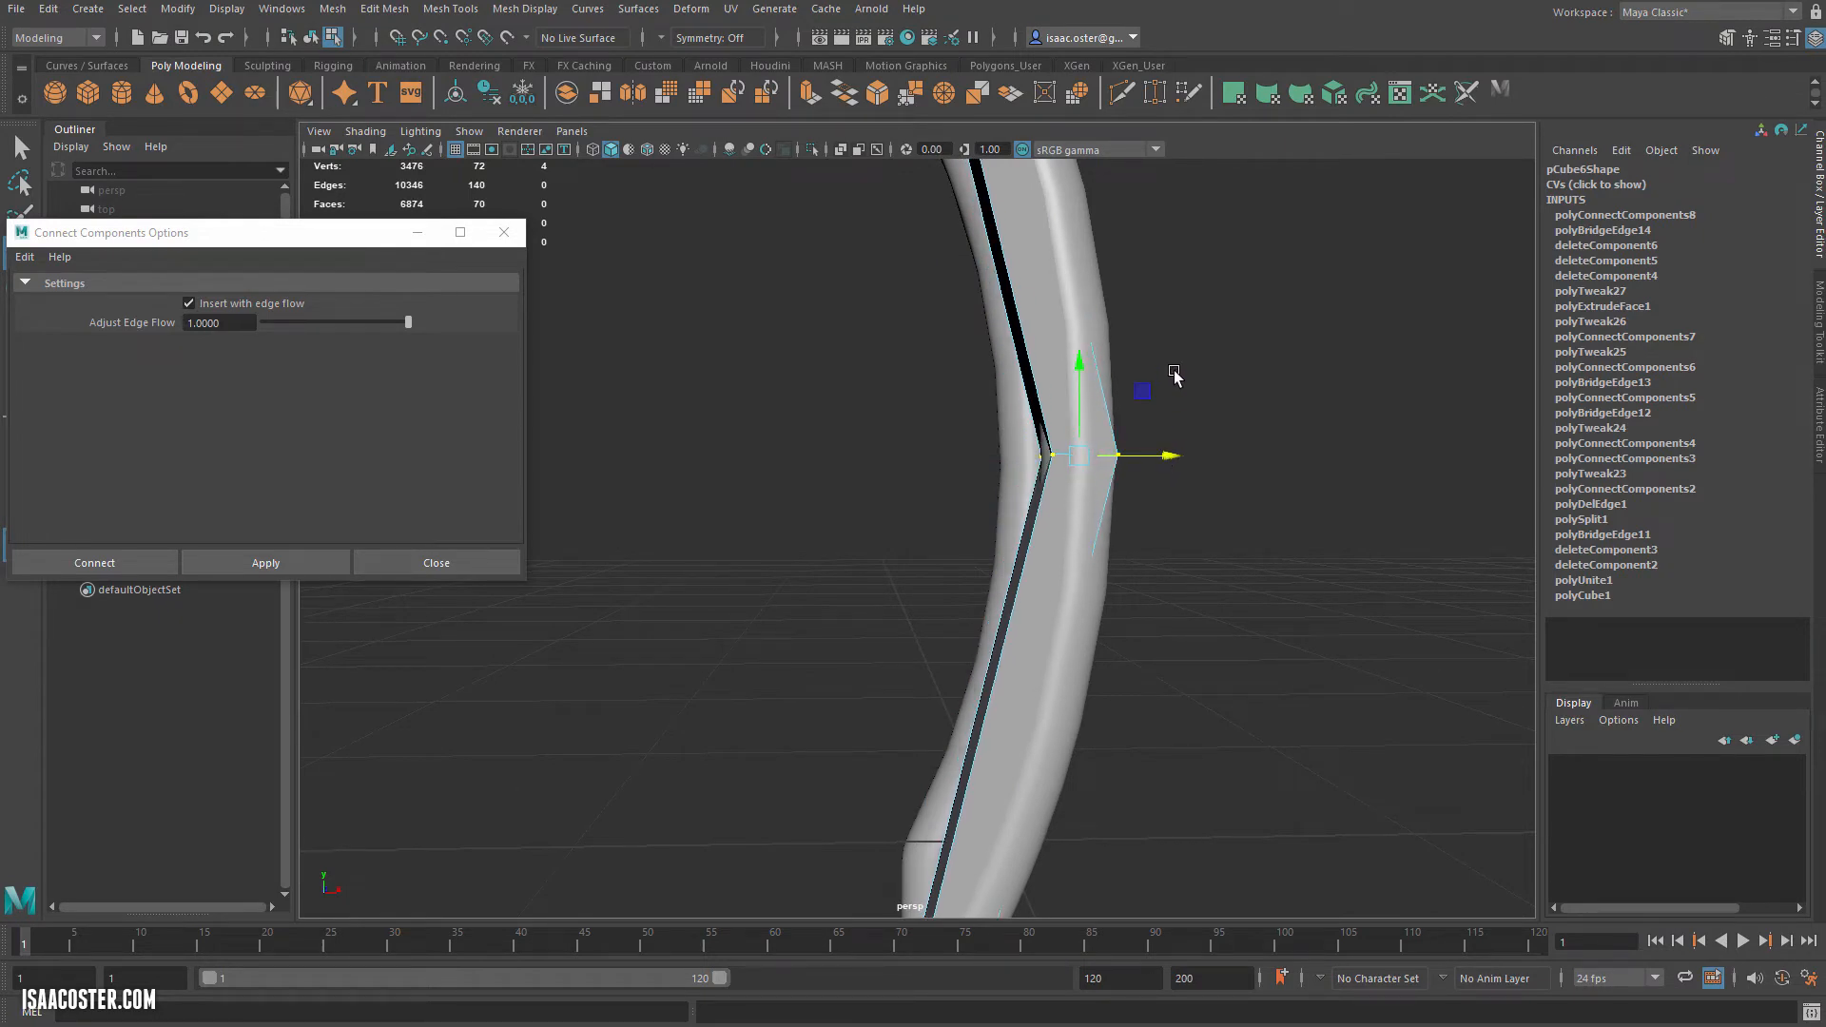
{"action": "left_click_drag", "start_coordinate": [1174, 384], "coordinate": [1028, 449], "text": "alt"}
{"action": "left_click", "coordinate": [700, 554]}
{"action": "key", "text": "ctrl+z"}
{"action": "key", "text": "ctrl+z"}
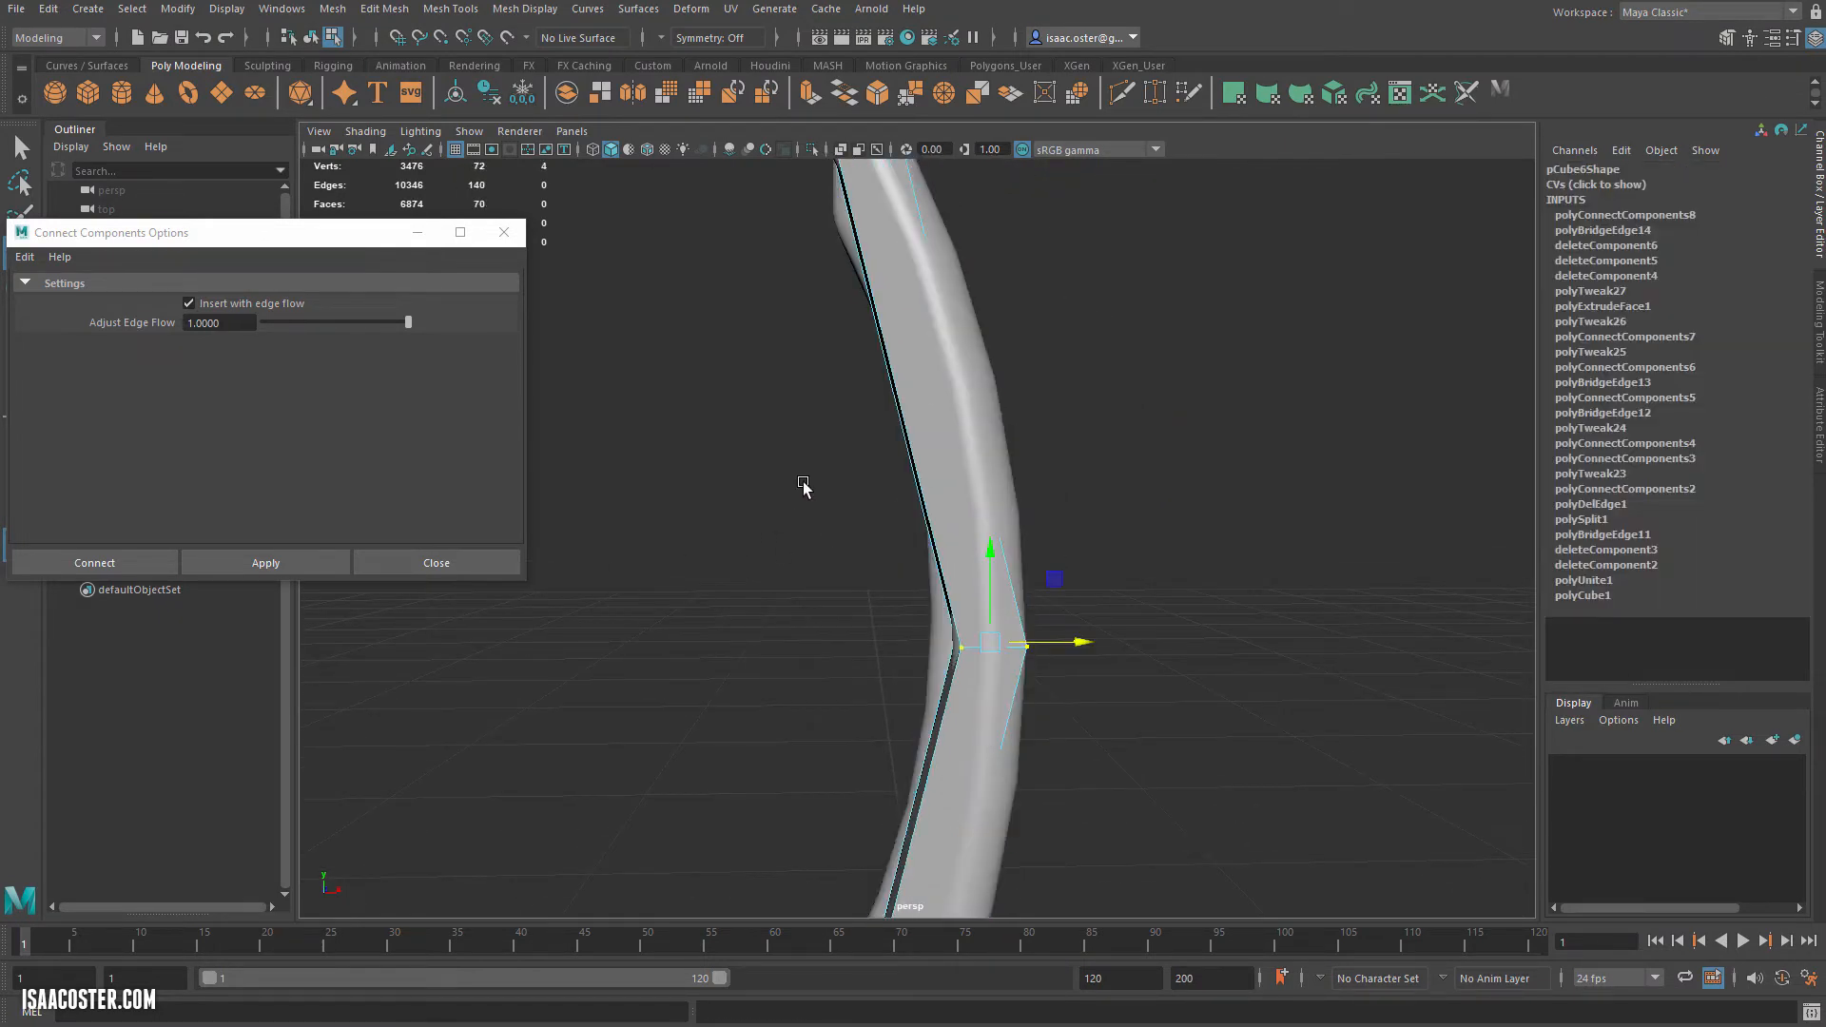
Insert an edge-flow loop in the upper half of the bridged section and move it outward to follow the curve.
{"action": "right_click", "coordinate": [802, 483]}
{"action": "right_click_drag", "start_coordinate": [802, 480], "coordinate": [825, 432]}
{"action": "left_click_drag", "start_coordinate": [1063, 379], "coordinate": [797, 557]}
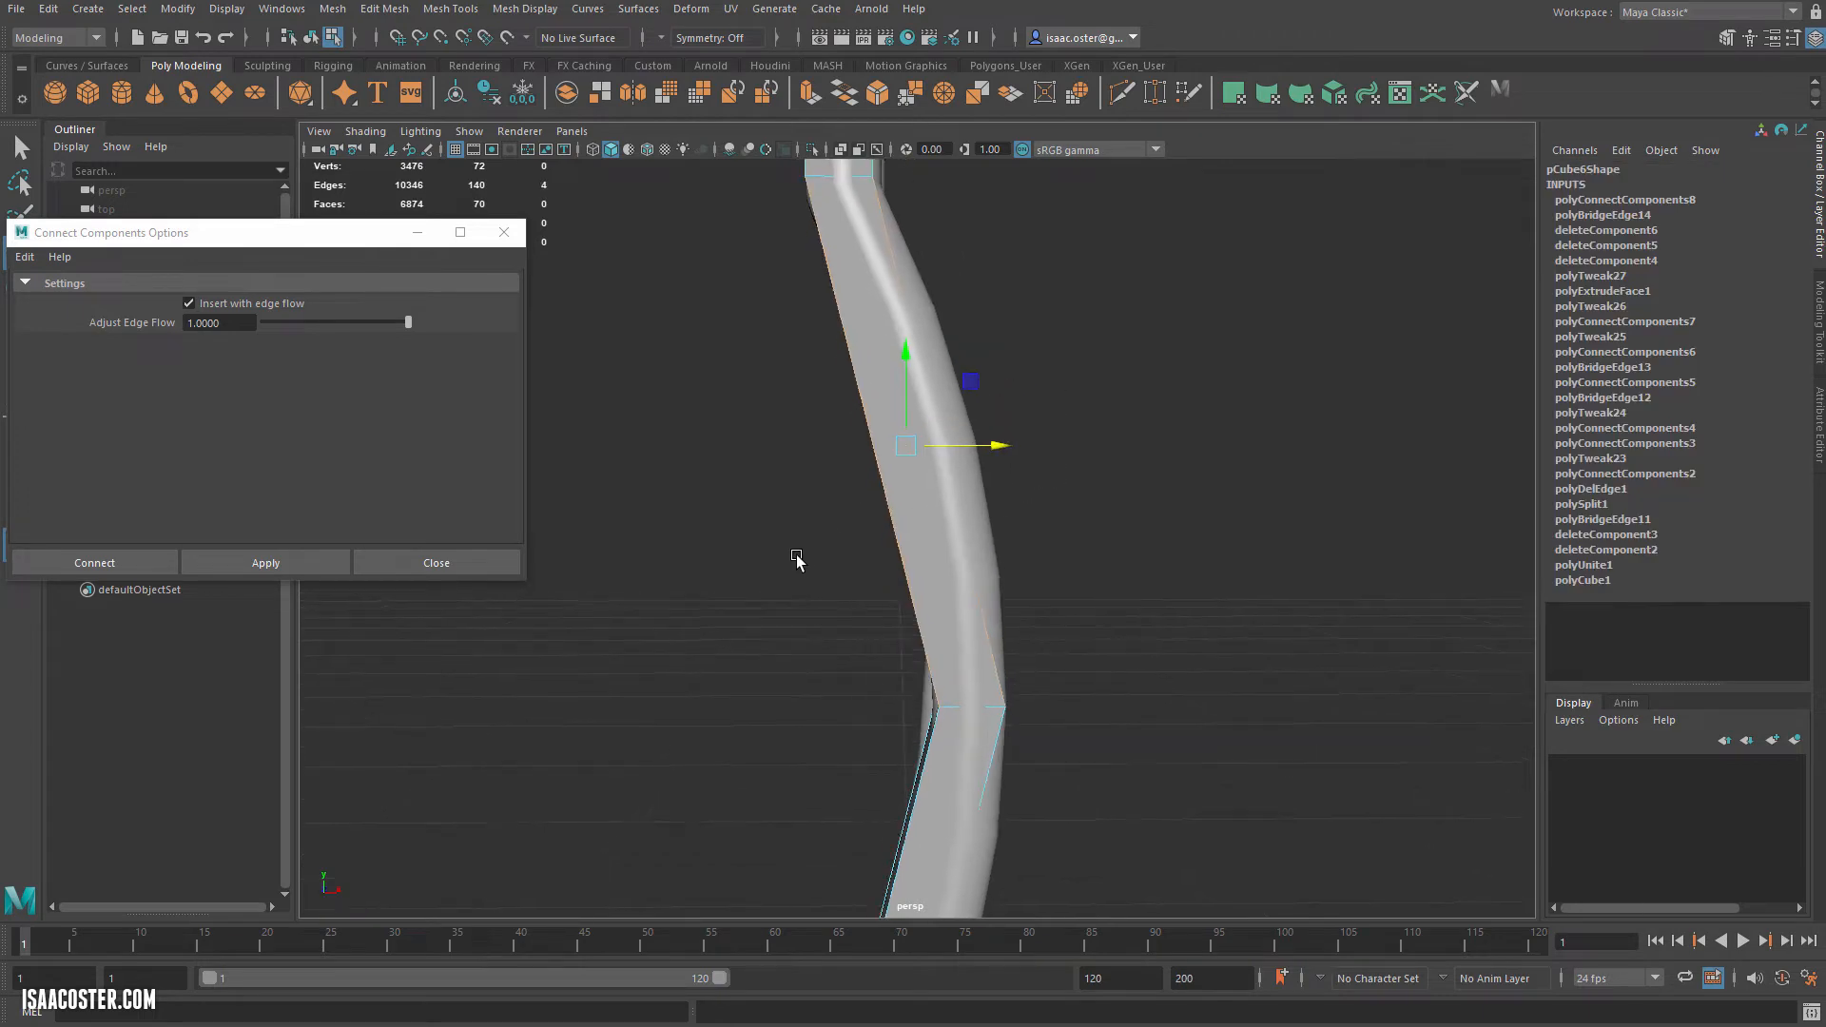
{"action": "left_click", "coordinate": [289, 558]}
{"action": "double_click", "coordinate": [904, 447]}
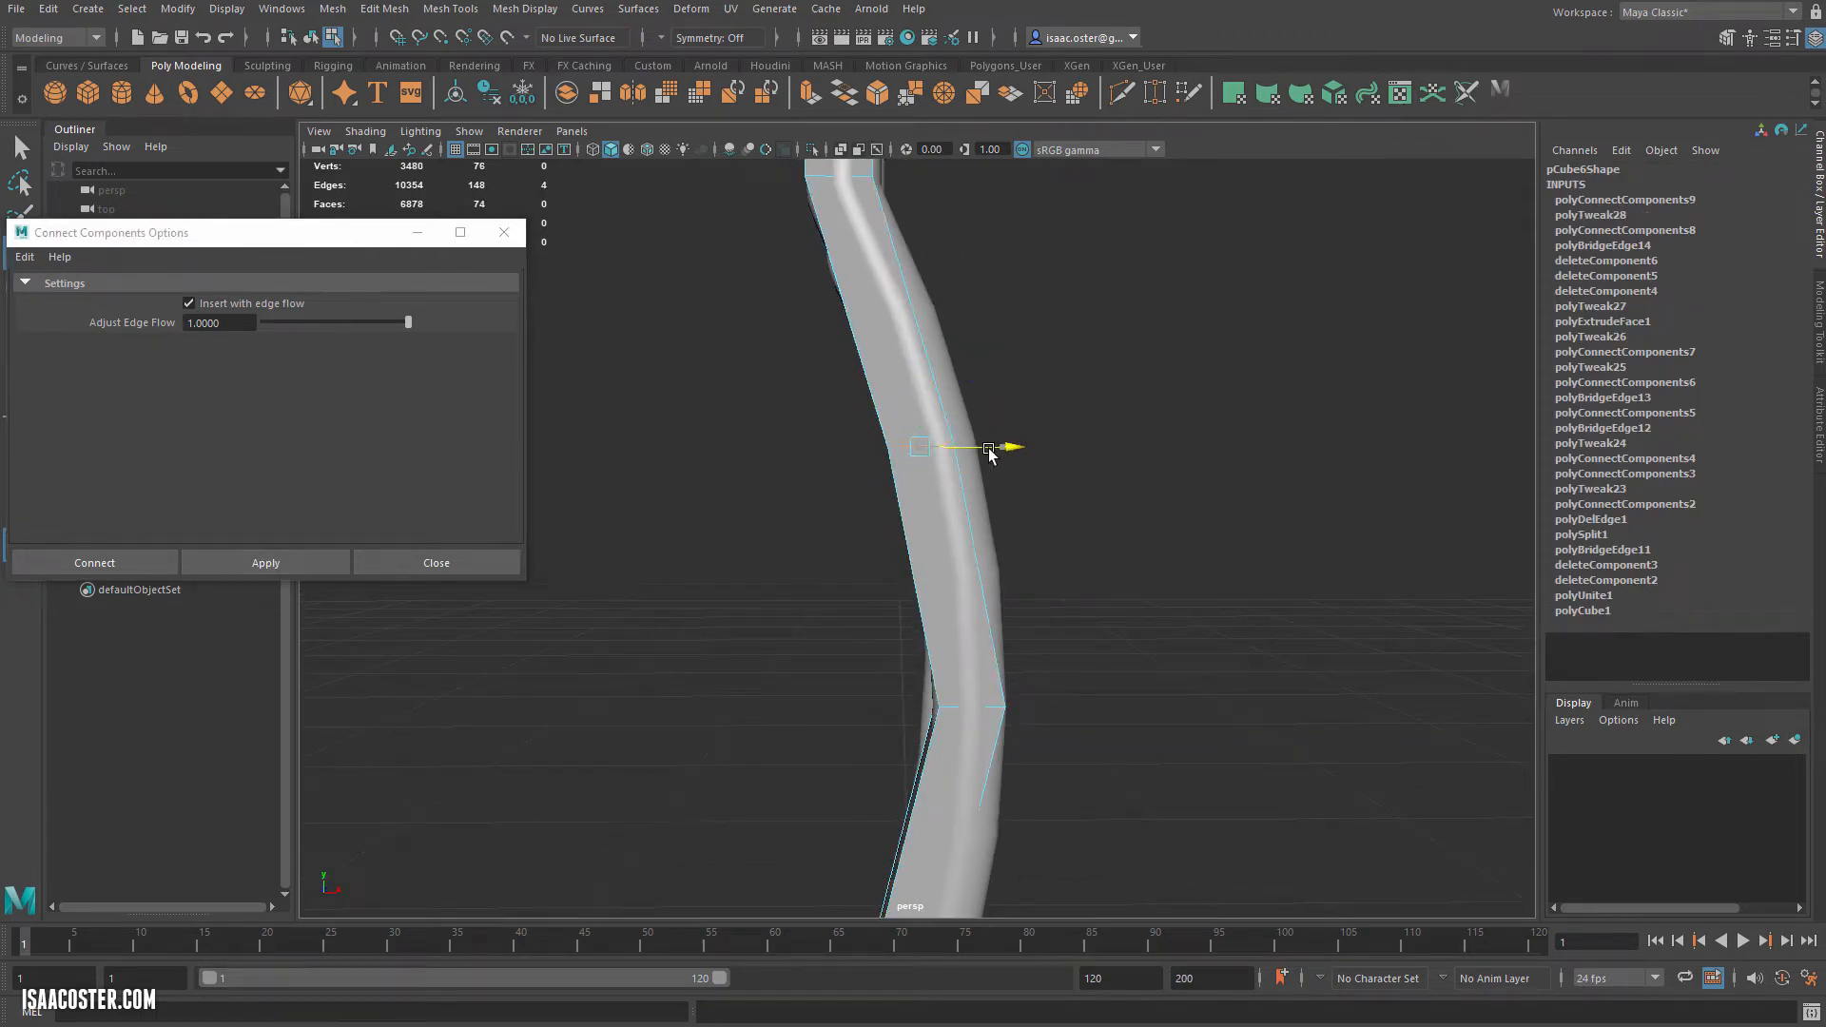
{"action": "left_click_drag", "start_coordinate": [990, 451], "coordinate": [1021, 687]}
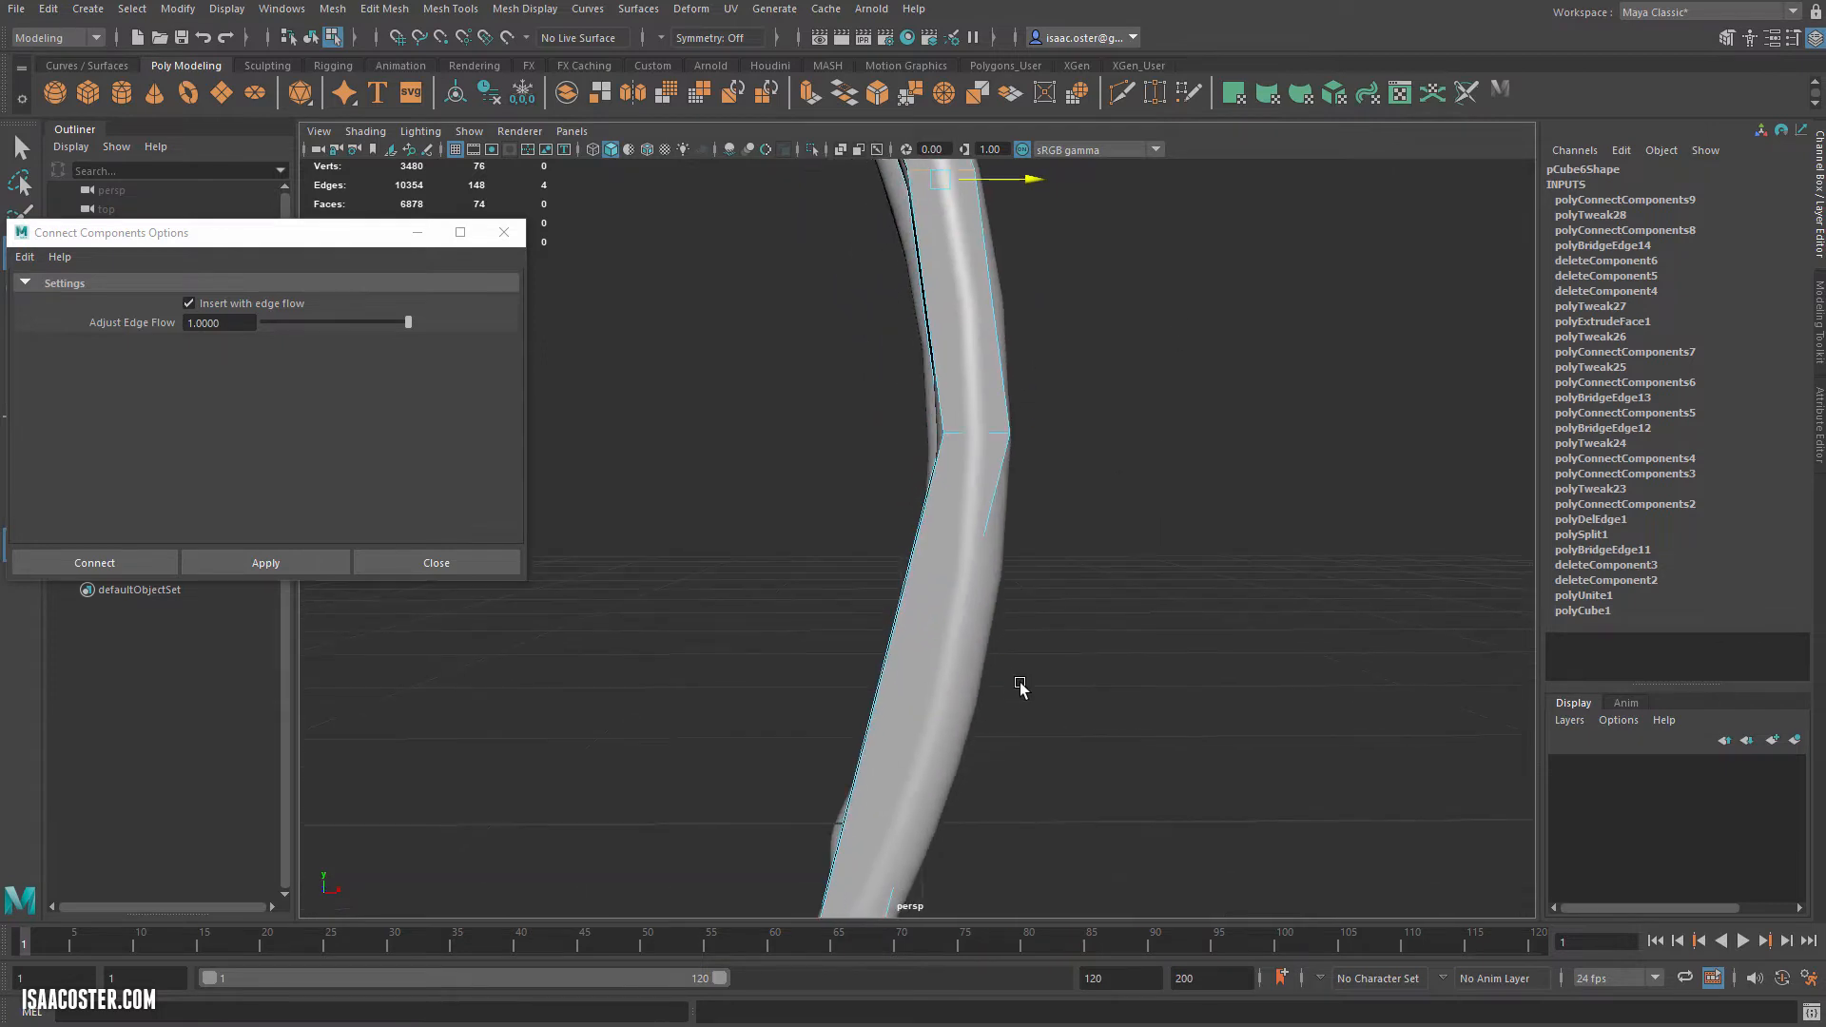
Insert an edge-flow loop in the lower half of the bridged section and shift the whole loop outward toward the curve.
{"action": "double_click", "coordinate": [911, 634]}
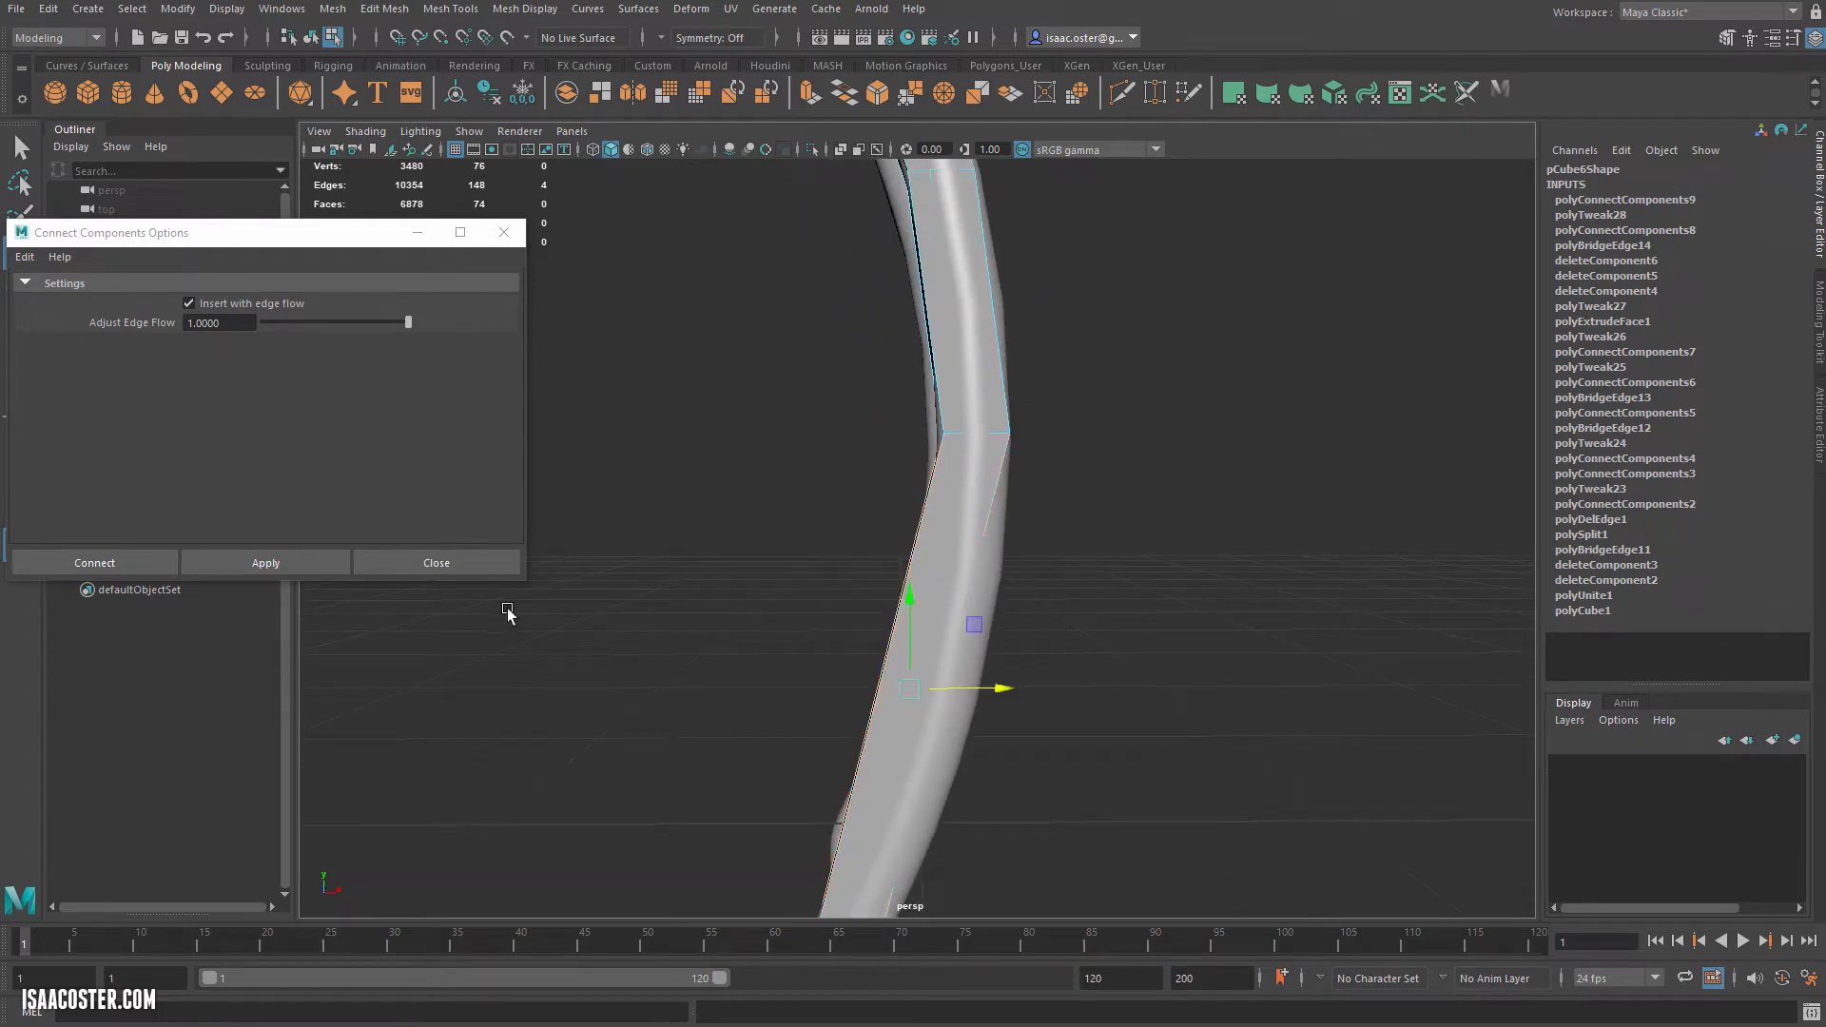
{"action": "left_click", "coordinate": [301, 568]}
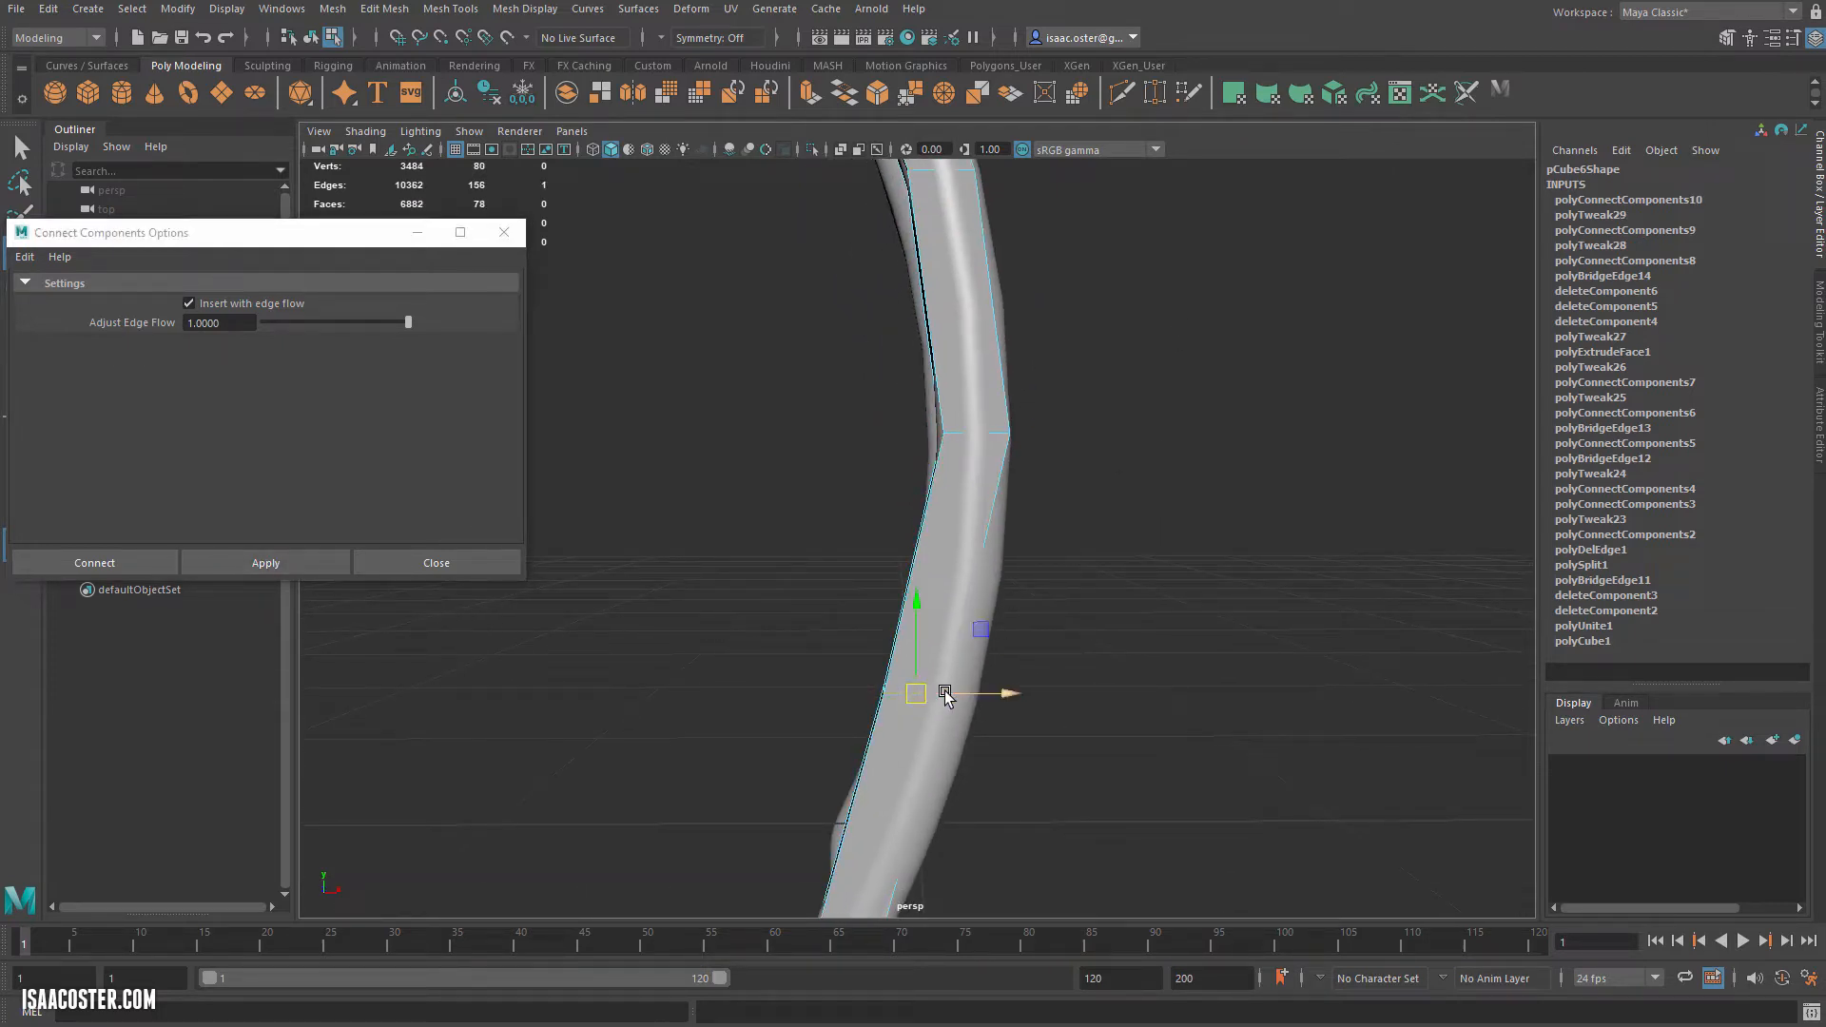
{"action": "left_click_drag", "start_coordinate": [945, 694], "coordinate": [978, 693]}
{"action": "key", "text": "ctrl+z"}
{"action": "left_click", "coordinate": [837, 705]}
{"action": "left_click", "coordinate": [907, 689]}
{"action": "left_click_drag", "start_coordinate": [1093, 648], "coordinate": [1015, 675], "text": "alt"}
{"action": "left_click_drag", "start_coordinate": [904, 663], "coordinate": [894, 614], "text": "alt"}
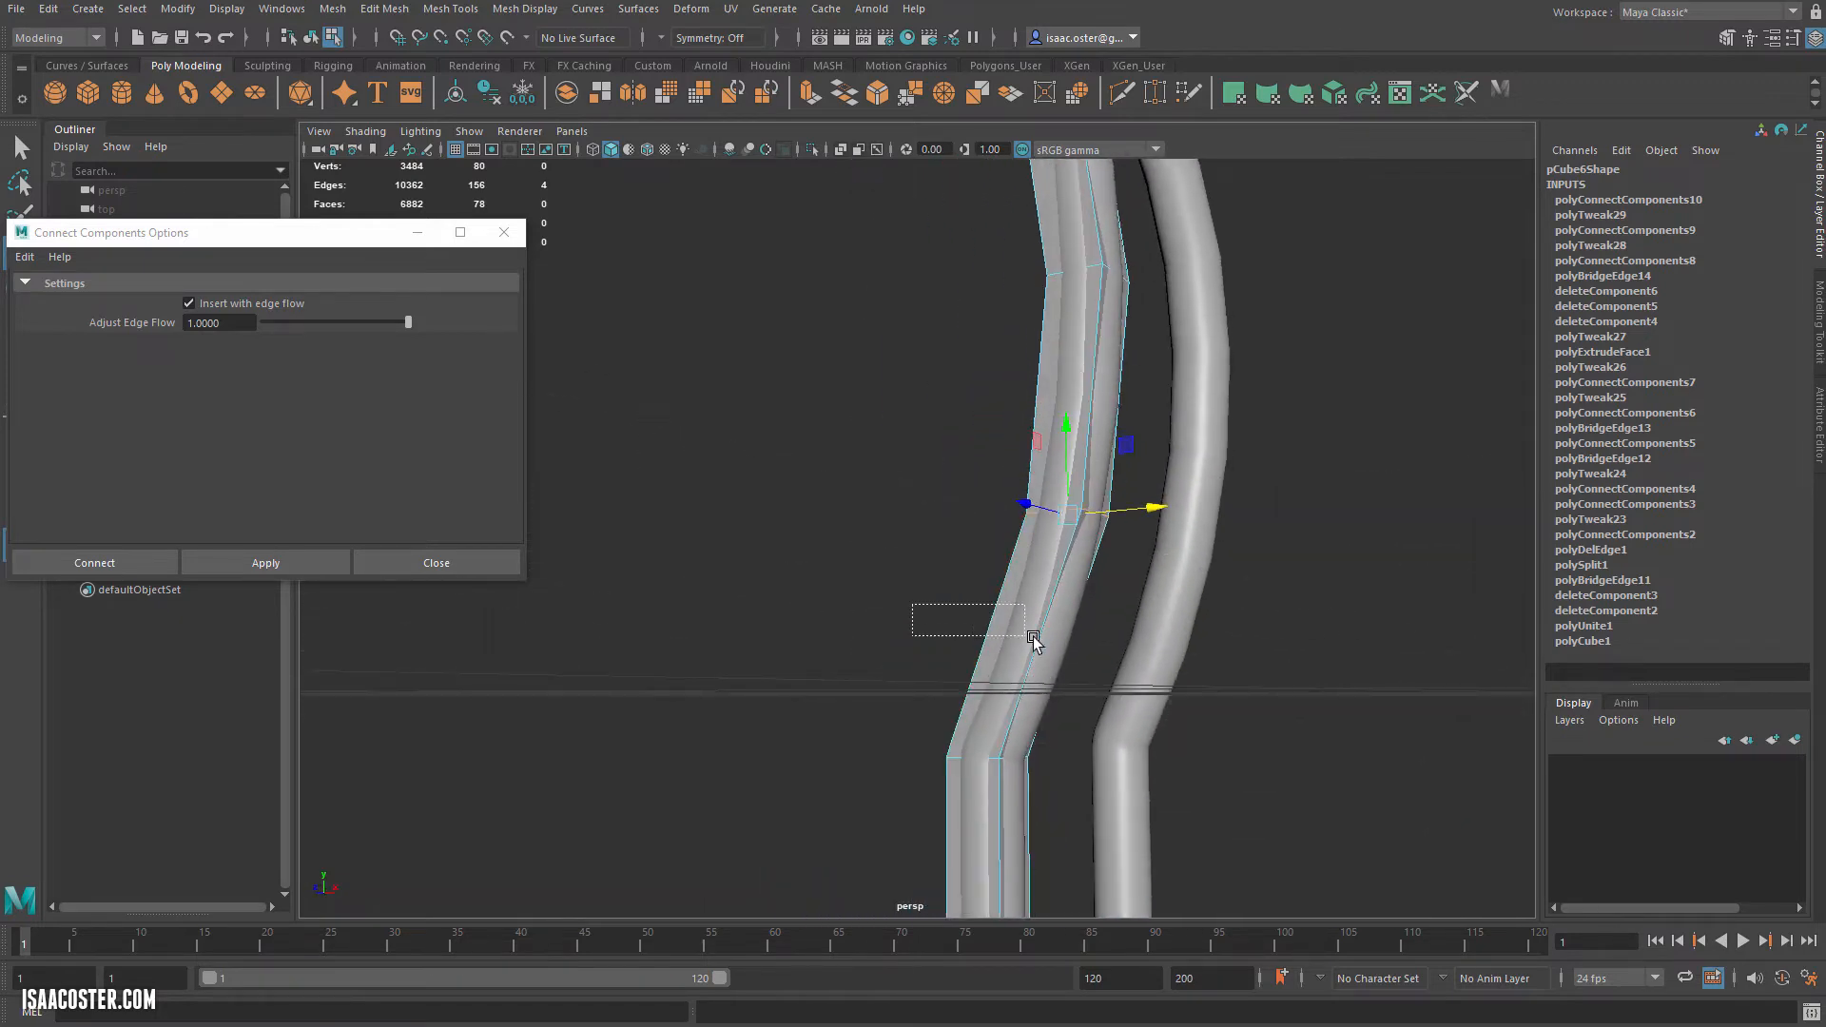
Rotate the edge loop in the lower half of the bridged section to align with the tube's bend in the front view.
{"action": "mouse_move", "coordinate": [1034, 639]}
{"action": "left_mouse_down"}
{"action": "mouse_move", "coordinate": [1075, 655]}
{"action": "mouse_move", "coordinate": [1039, 656]}
{"action": "left_mouse_up"}
{"action": "left_click_drag", "start_coordinate": [949, 554], "coordinate": [1216, 418], "text": "alt"}
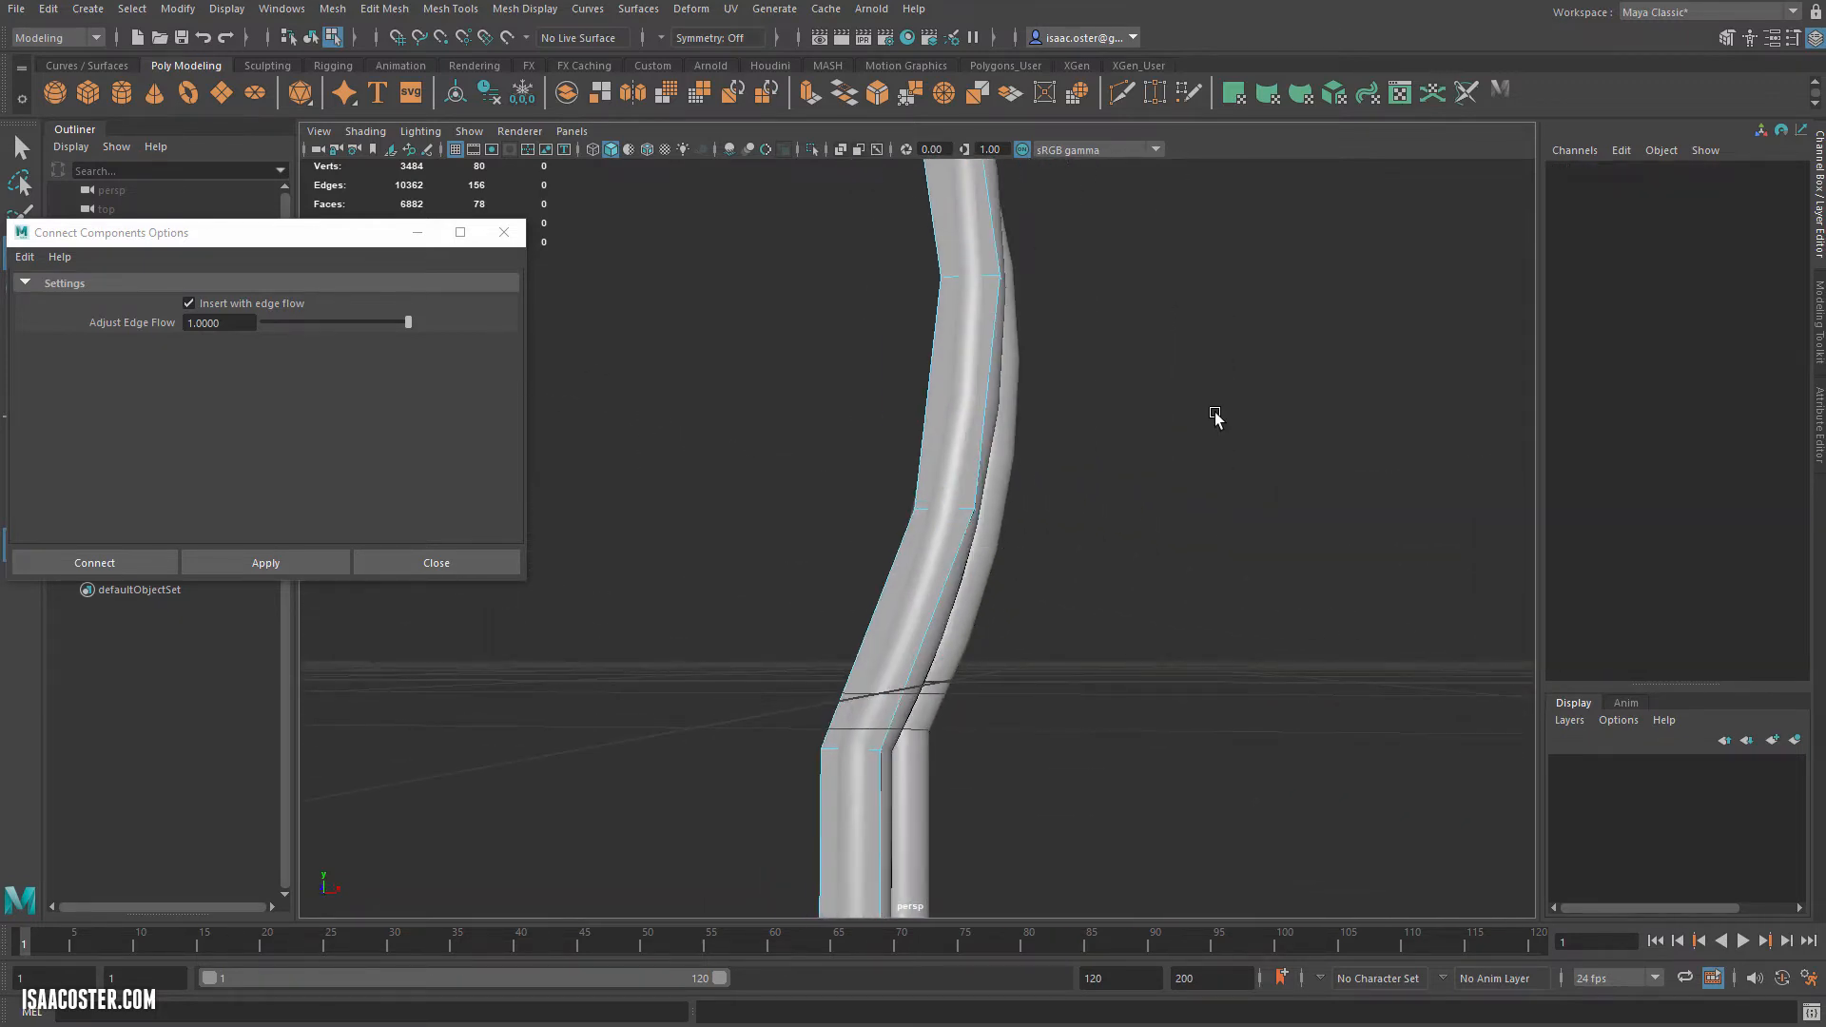
{"action": "left_click_drag", "start_coordinate": [880, 533], "coordinate": [882, 531]}
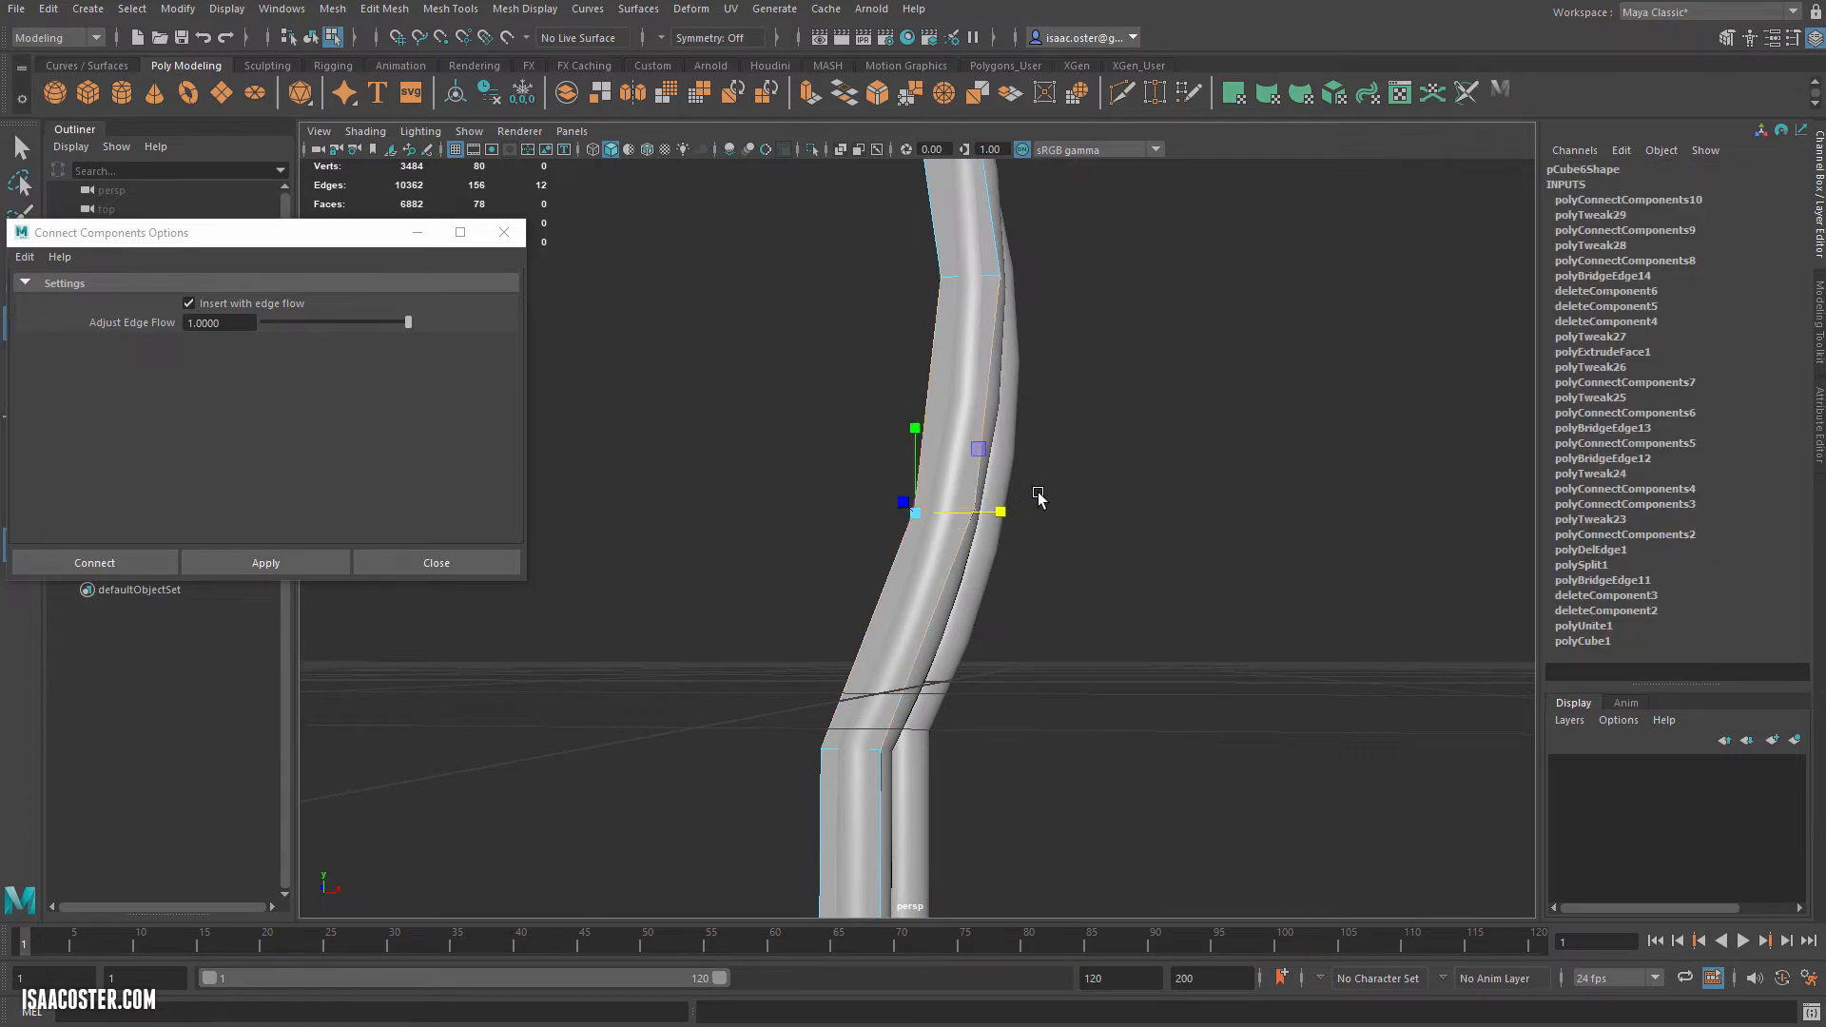
{"action": "left_click", "coordinate": [1039, 489]}
{"action": "left_click_drag", "start_coordinate": [1043, 483], "coordinate": [1058, 528], "text": "alt"}
{"action": "double_click", "coordinate": [923, 504]}
{"action": "key", "text": "e"}
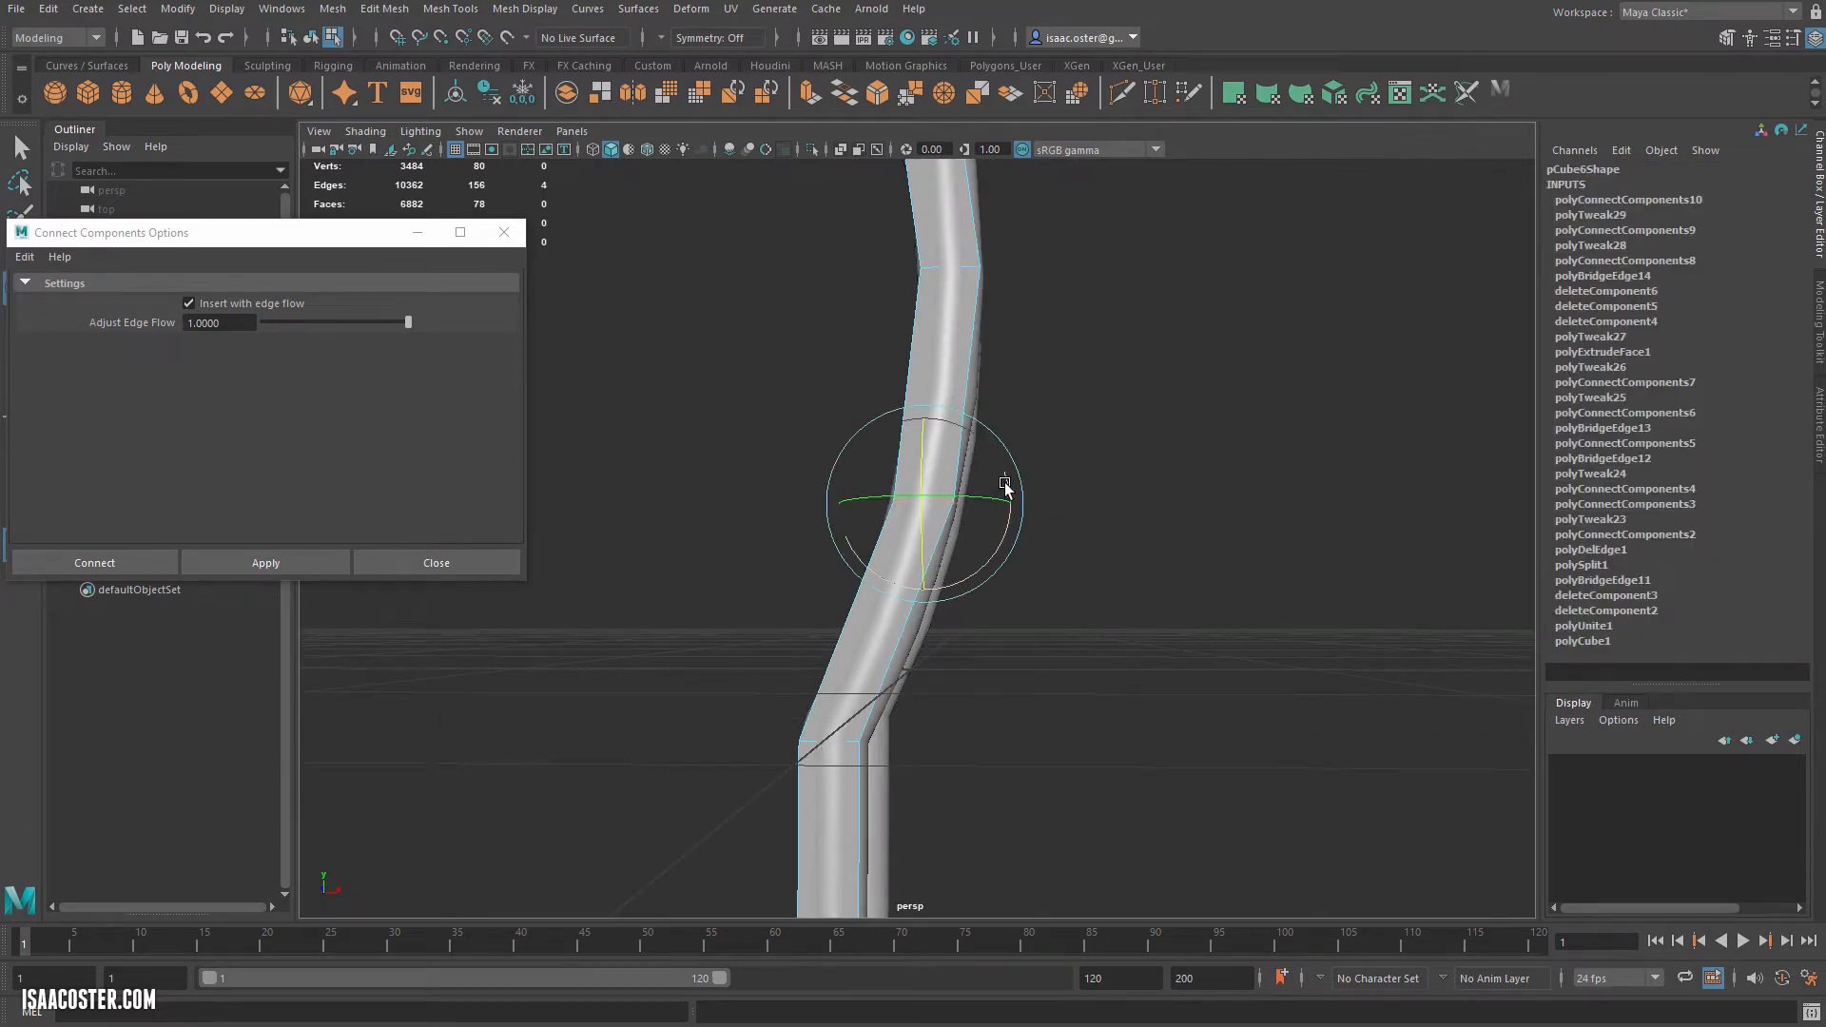
{"action": "key", "text": "space"}
{"action": "left_click_drag", "start_coordinate": [1119, 474], "coordinate": [1114, 523]}
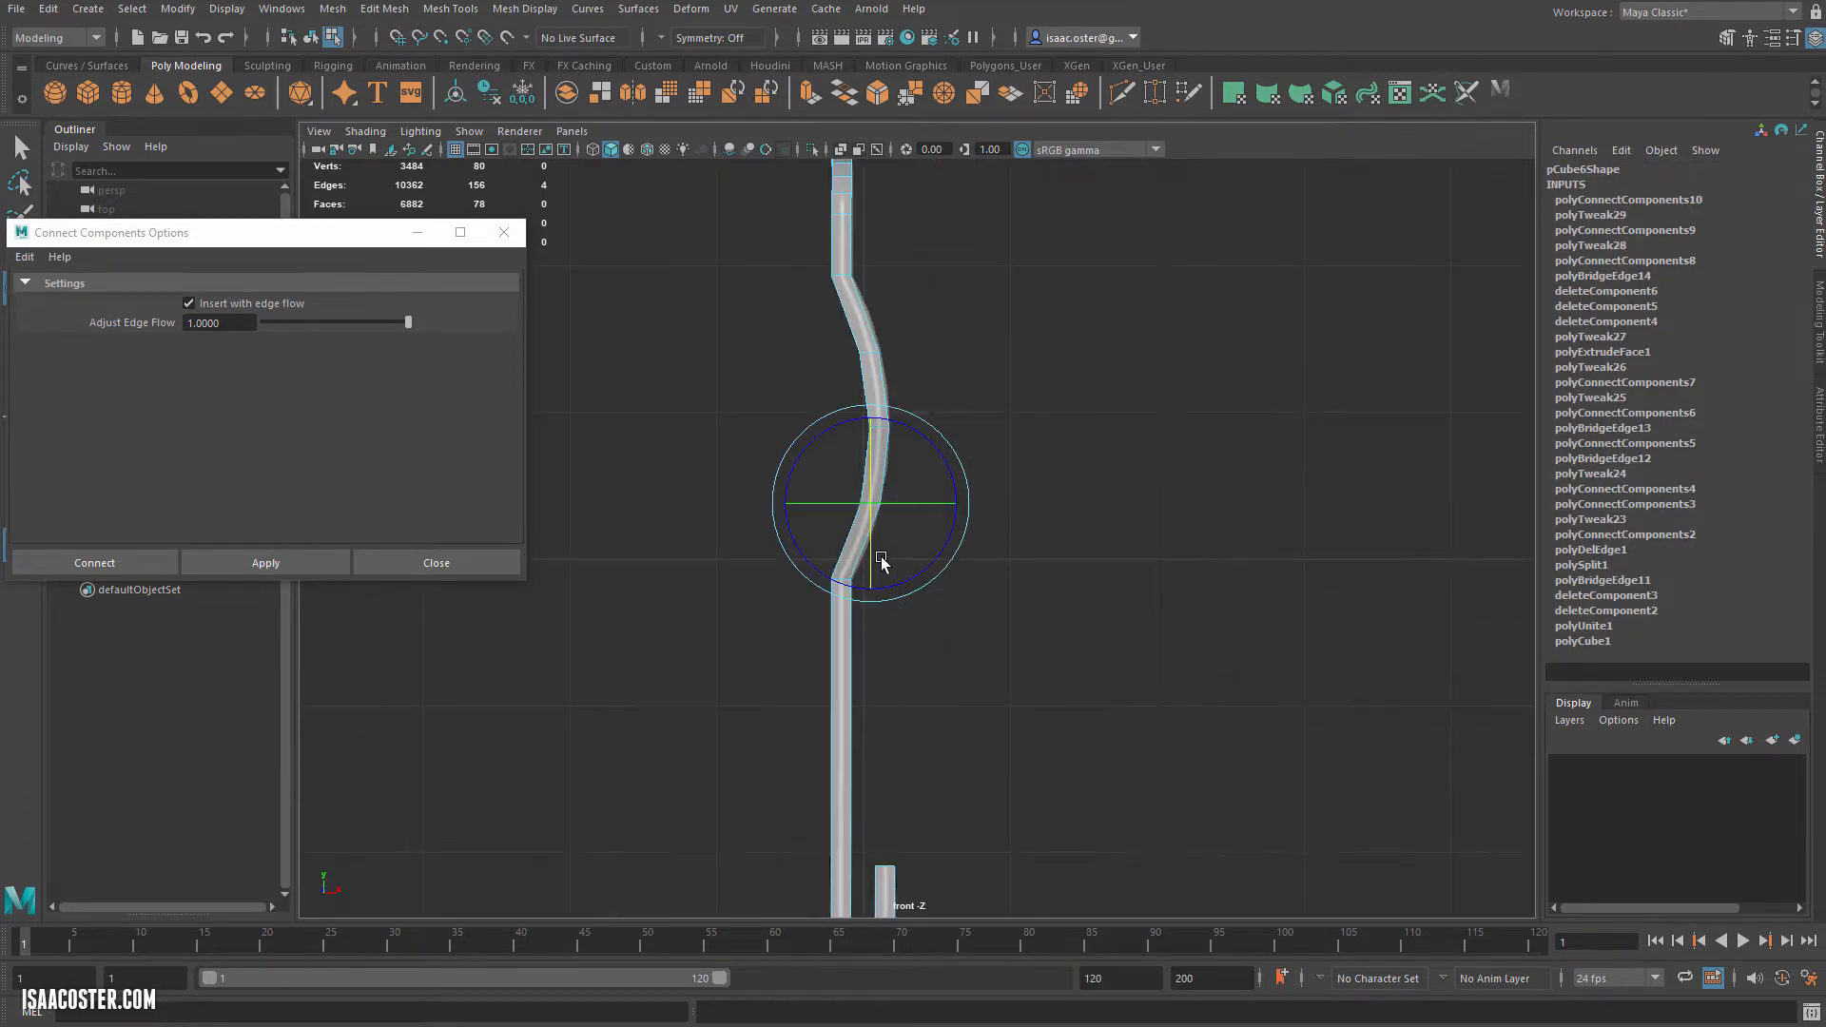
{"action": "scroll", "coordinate": [908, 483], "scroll_direction": "up", "scroll_amount": 9}
{"action": "middle_click_drag", "start_coordinate": [756, 398], "coordinate": [982, 528], "text": "alt"}
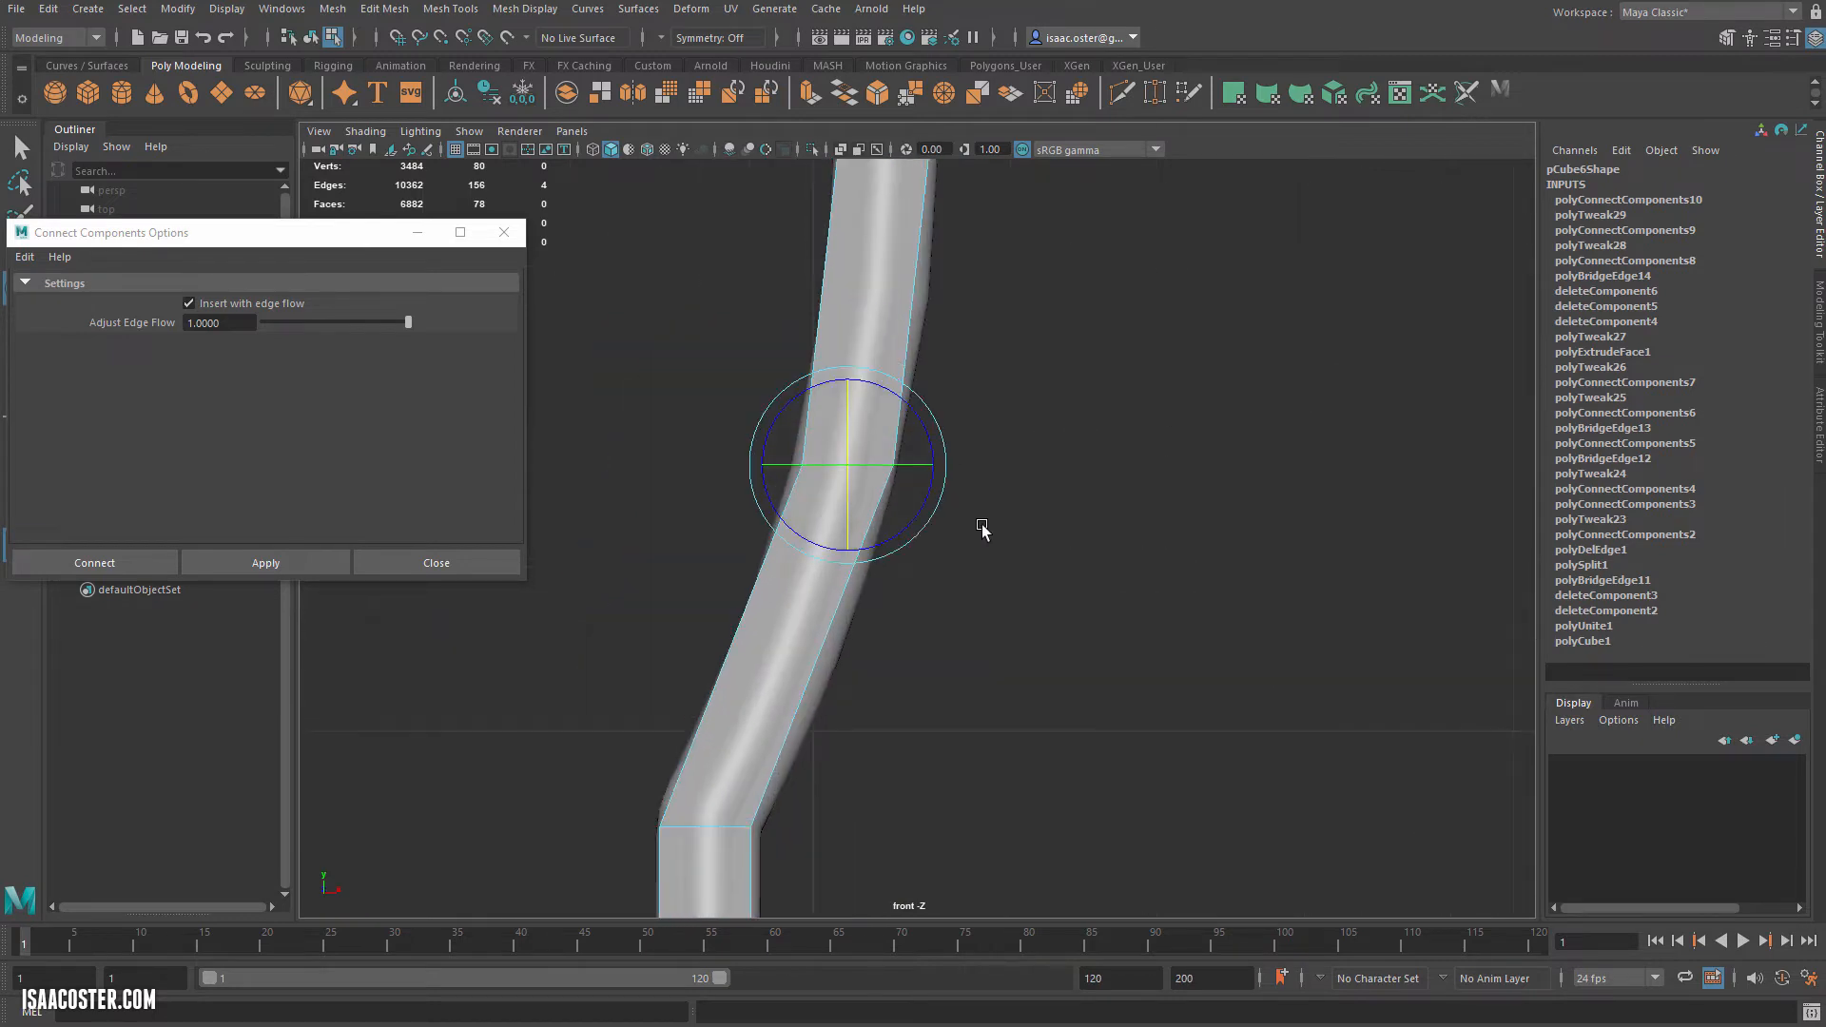
{"action": "left_click_drag", "start_coordinate": [903, 527], "coordinate": [894, 541]}
Rotate the edge loop in the upper half of the bridged section to sit perpendicular to the tube's curve.
{"action": "middle_click_drag", "start_coordinate": [1075, 475], "coordinate": [1037, 775], "text": "alt"}
{"action": "middle_click_drag", "start_coordinate": [1022, 448], "coordinate": [1027, 742], "text": "alt"}
{"action": "left_click", "coordinate": [800, 335]}
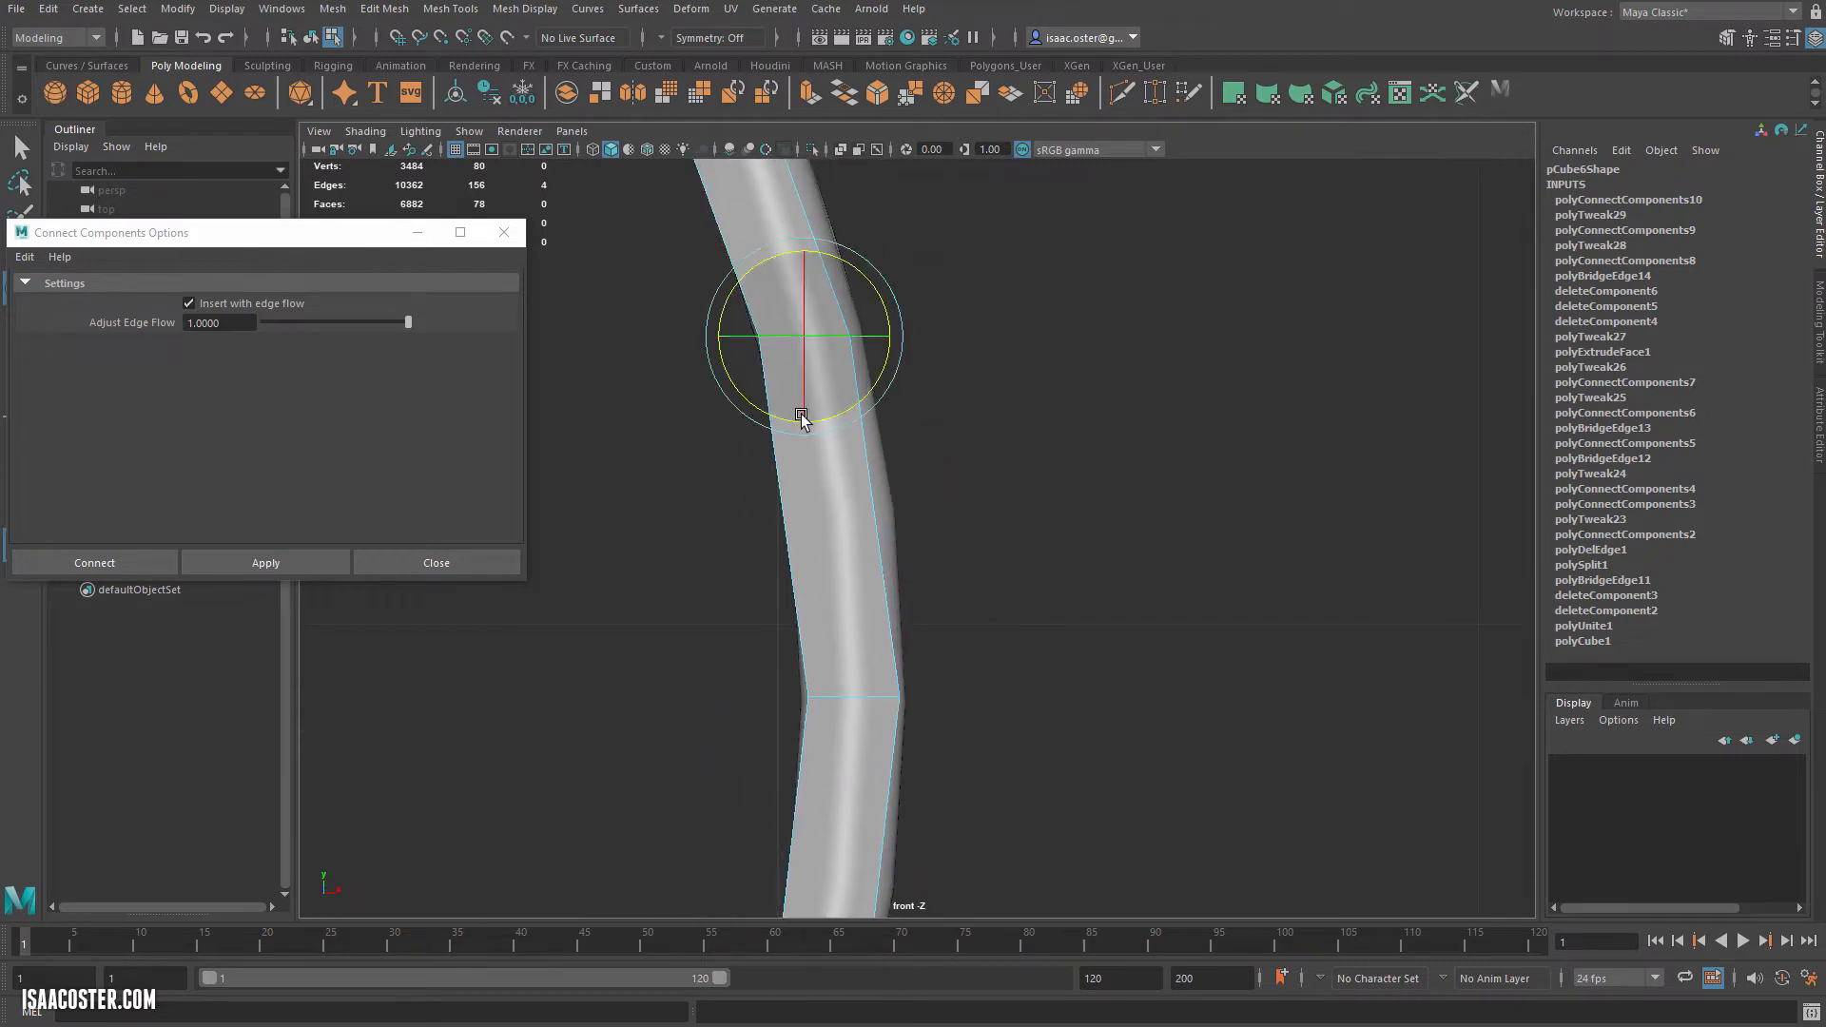
{"action": "left_click_drag", "start_coordinate": [840, 407], "coordinate": [867, 404]}
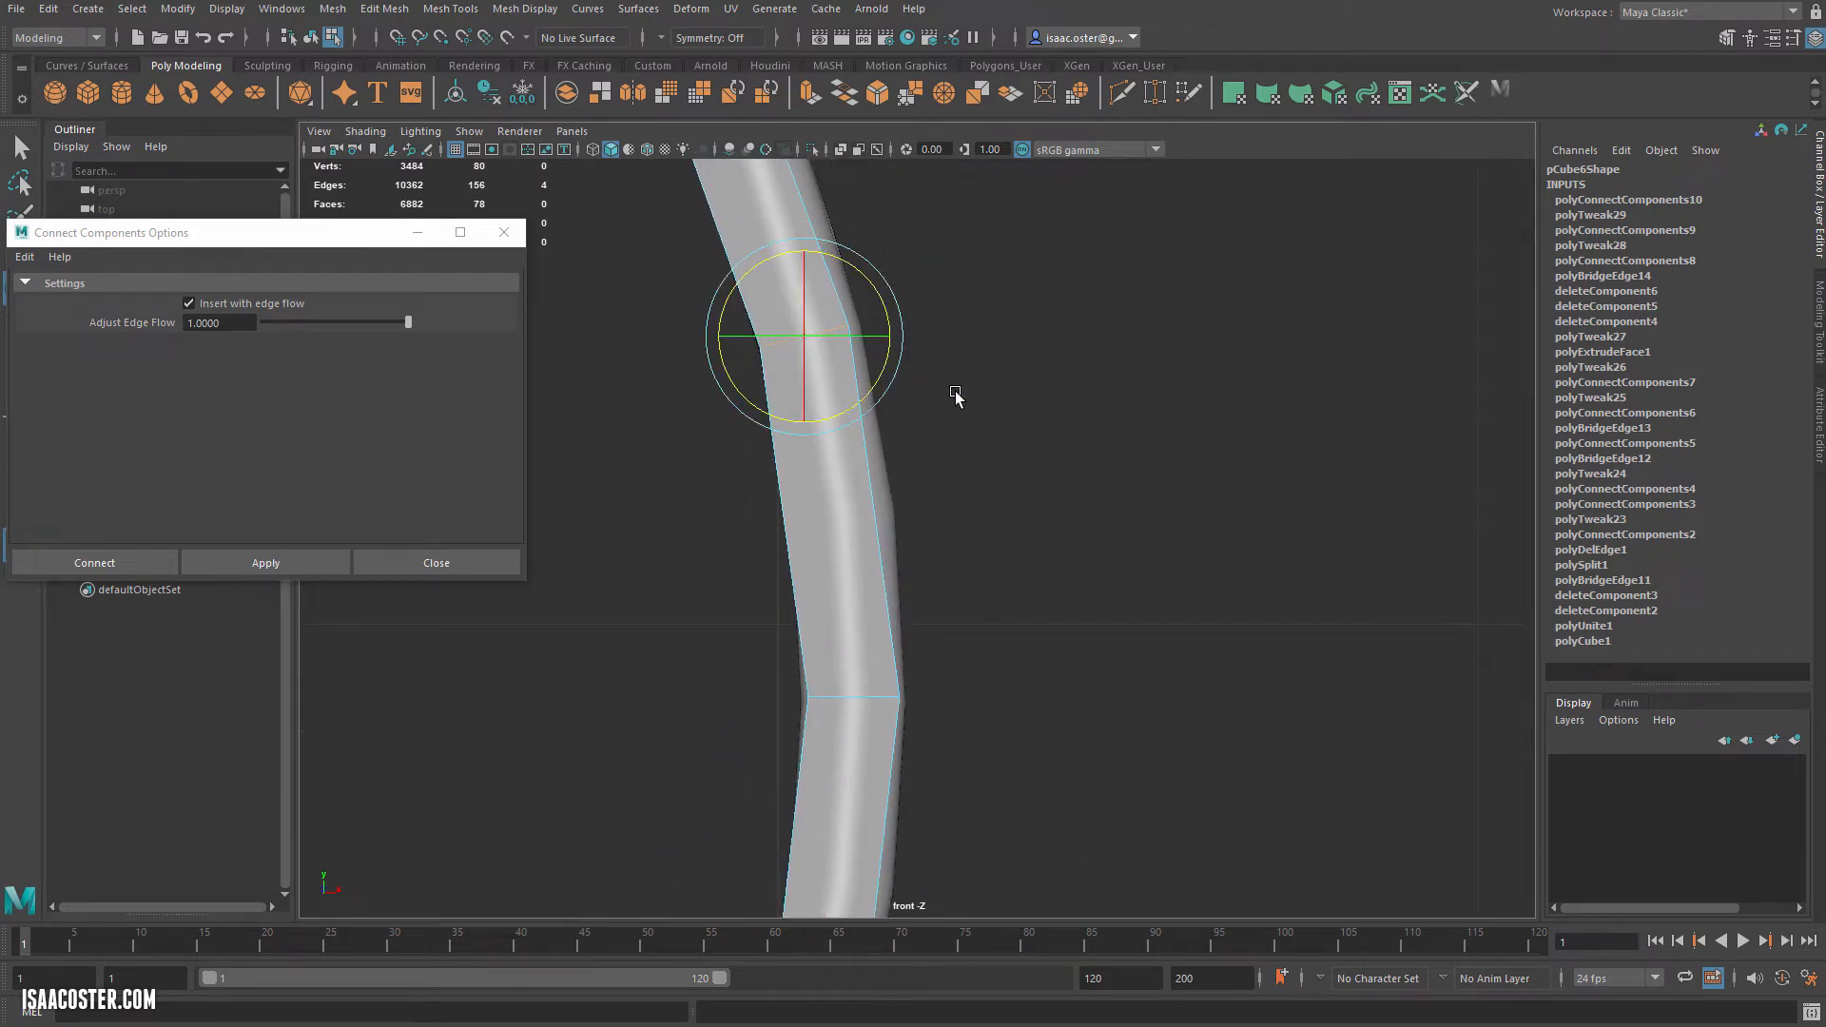
{"action": "left_click", "coordinate": [956, 396]}
Insert an edge-flow loop in each of the two upper spans of the bridged section and move the topmost one outward onto the curve.
{"action": "left_click", "coordinate": [862, 529]}
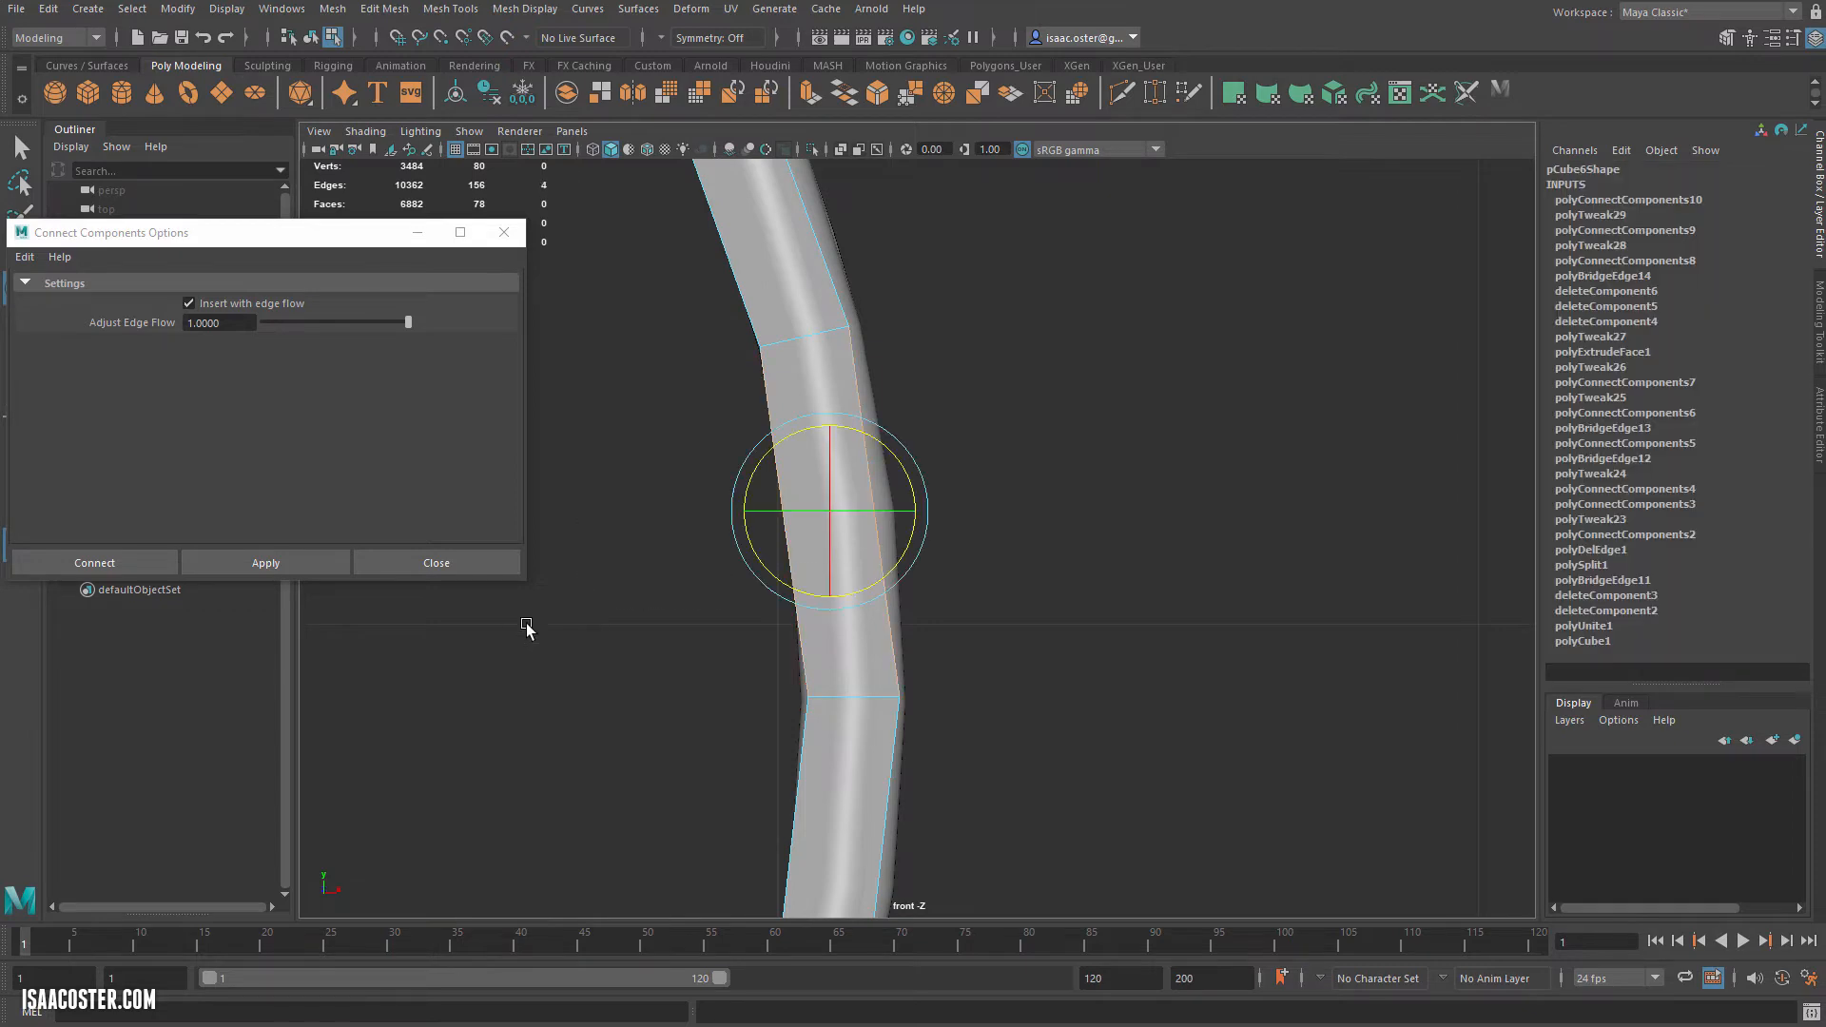
{"action": "left_click", "coordinate": [271, 571]}
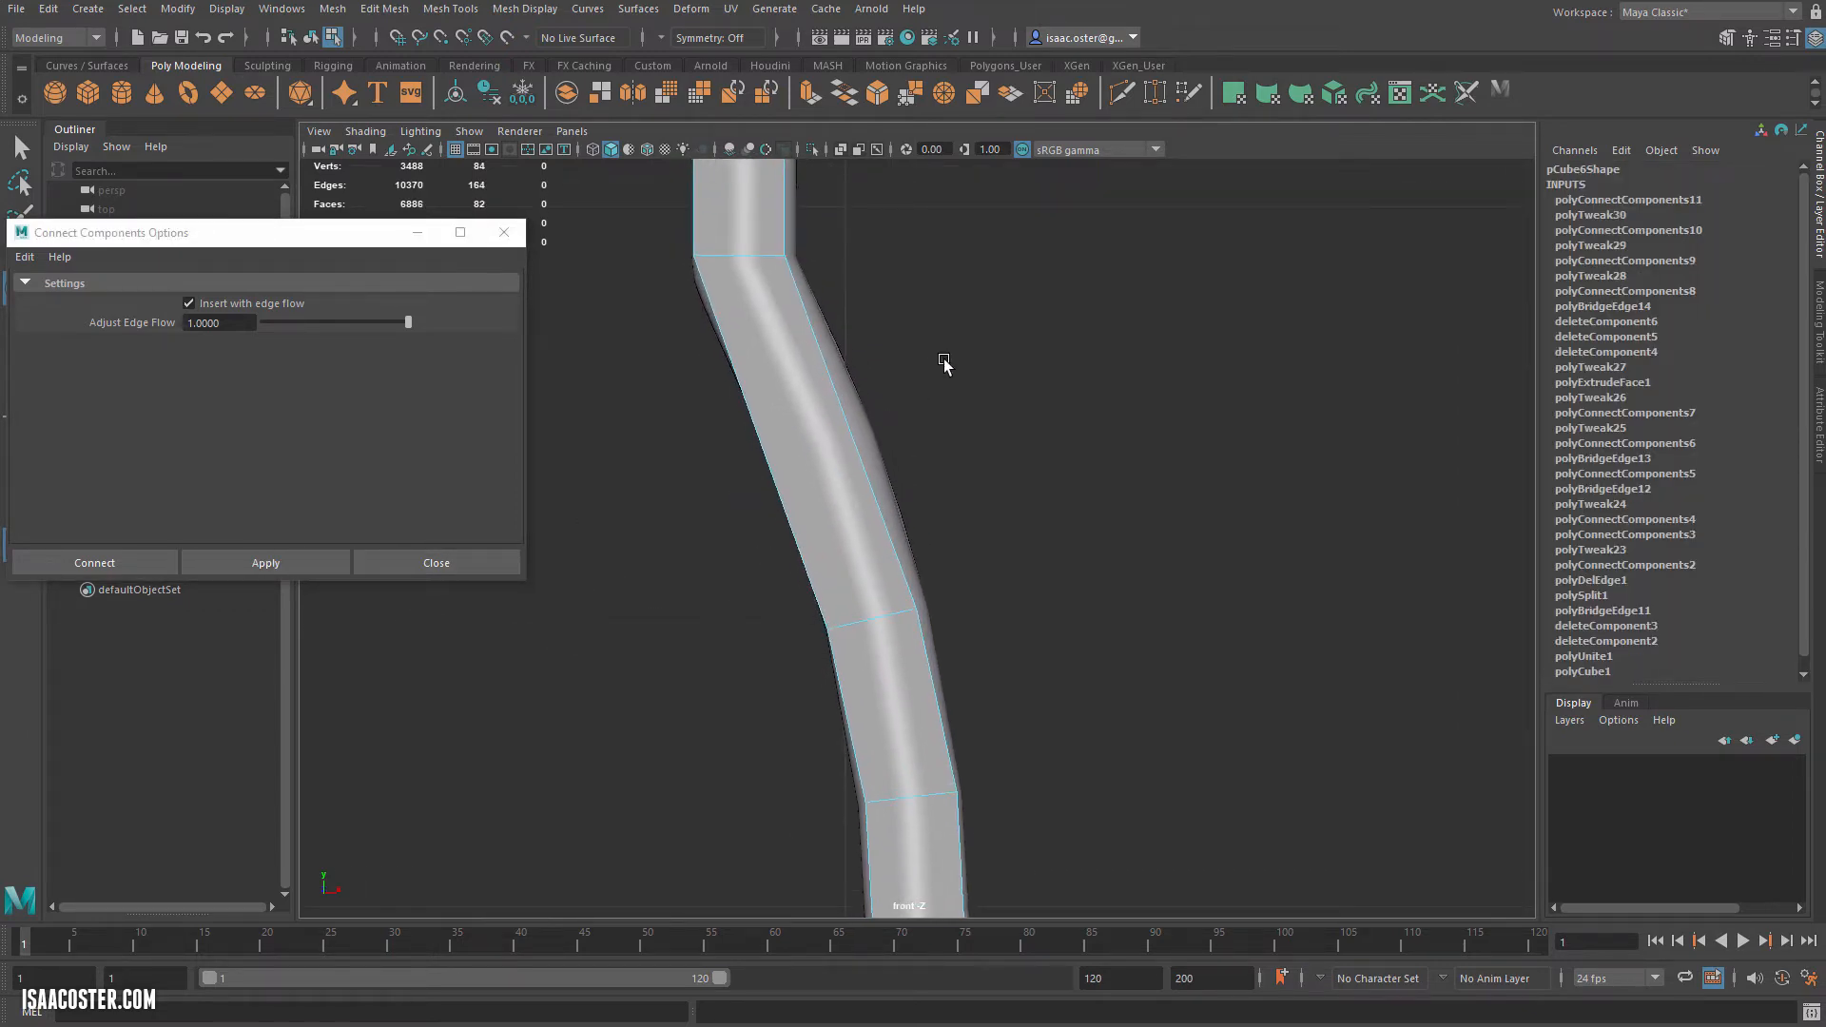
{"action": "left_click_drag", "start_coordinate": [945, 365], "coordinate": [713, 533]}
{"action": "left_click", "coordinate": [310, 562]}
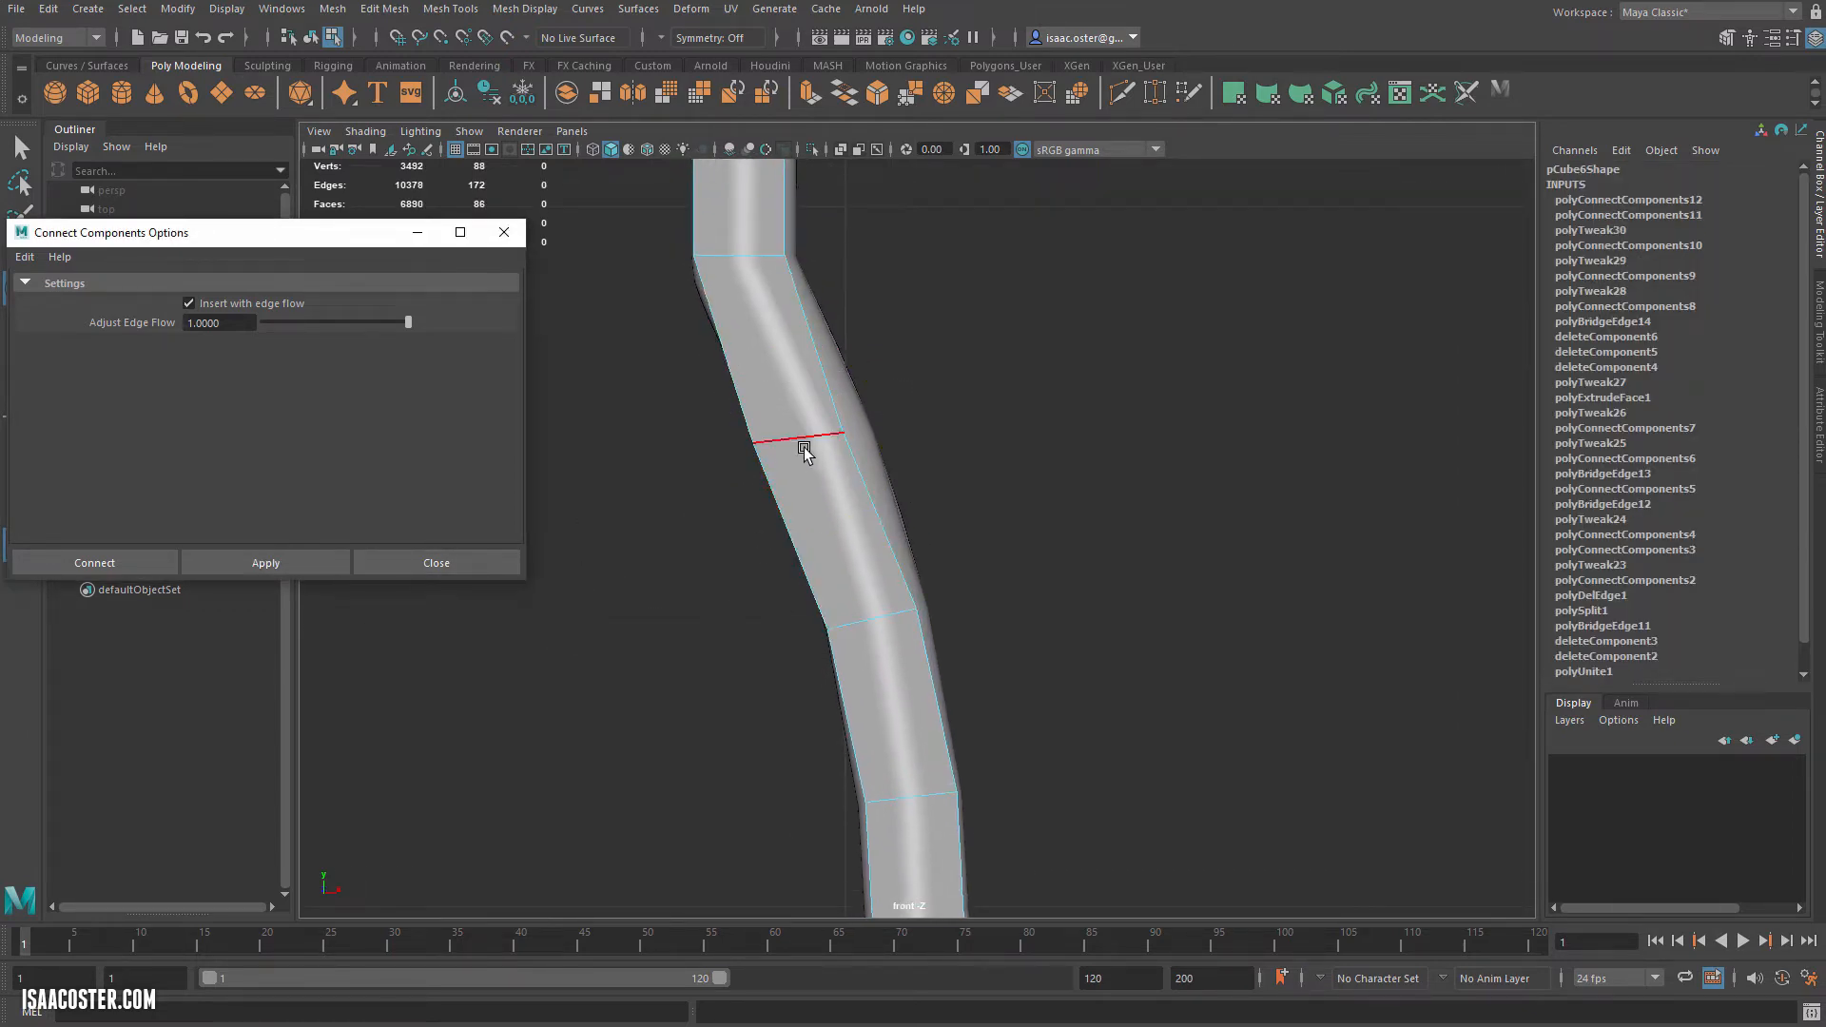
{"action": "key", "text": "w"}
{"action": "left_click_drag", "start_coordinate": [818, 437], "coordinate": [882, 439]}
Insert an edge-flow loop in each of the two lower spans of the bridged section and move the lowest one outward onto the curve.
{"action": "middle_click_drag", "start_coordinate": [1109, 605], "coordinate": [1120, 143], "text": "alt"}
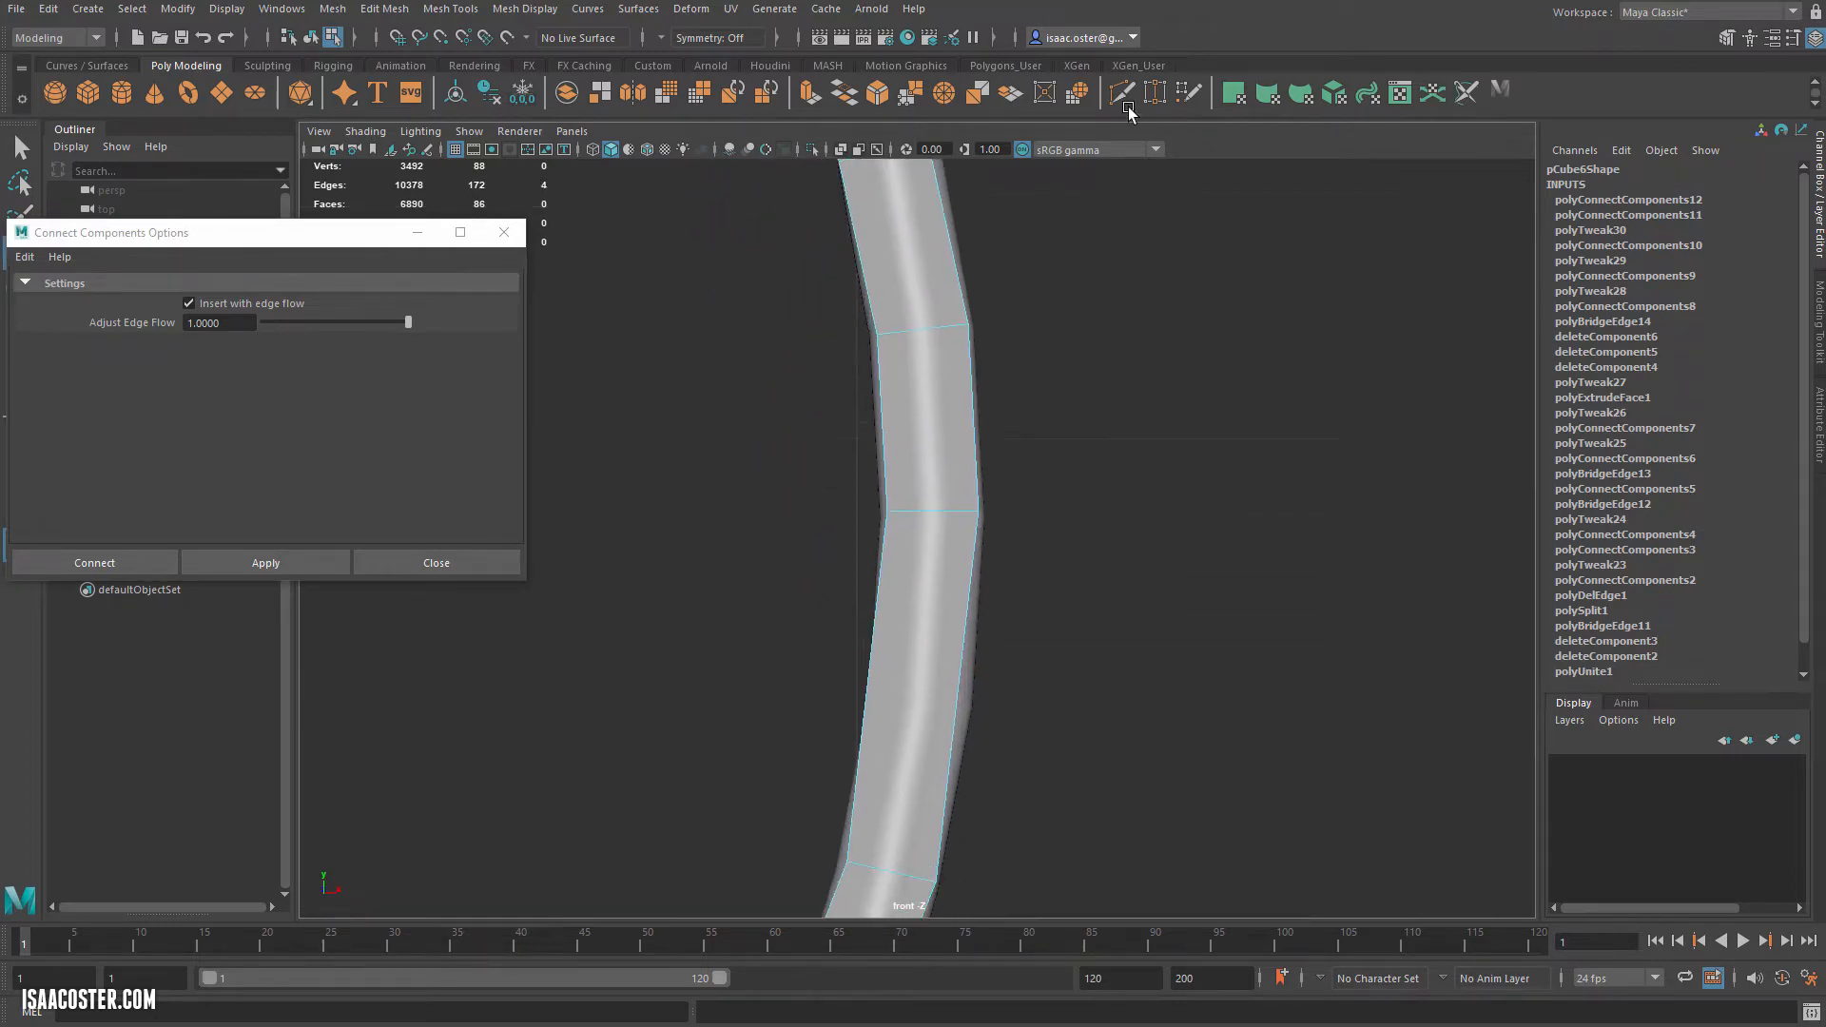
{"action": "middle_click_drag", "start_coordinate": [1036, 758], "coordinate": [1059, 601], "text": "alt"}
{"action": "left_click", "coordinate": [306, 570]}
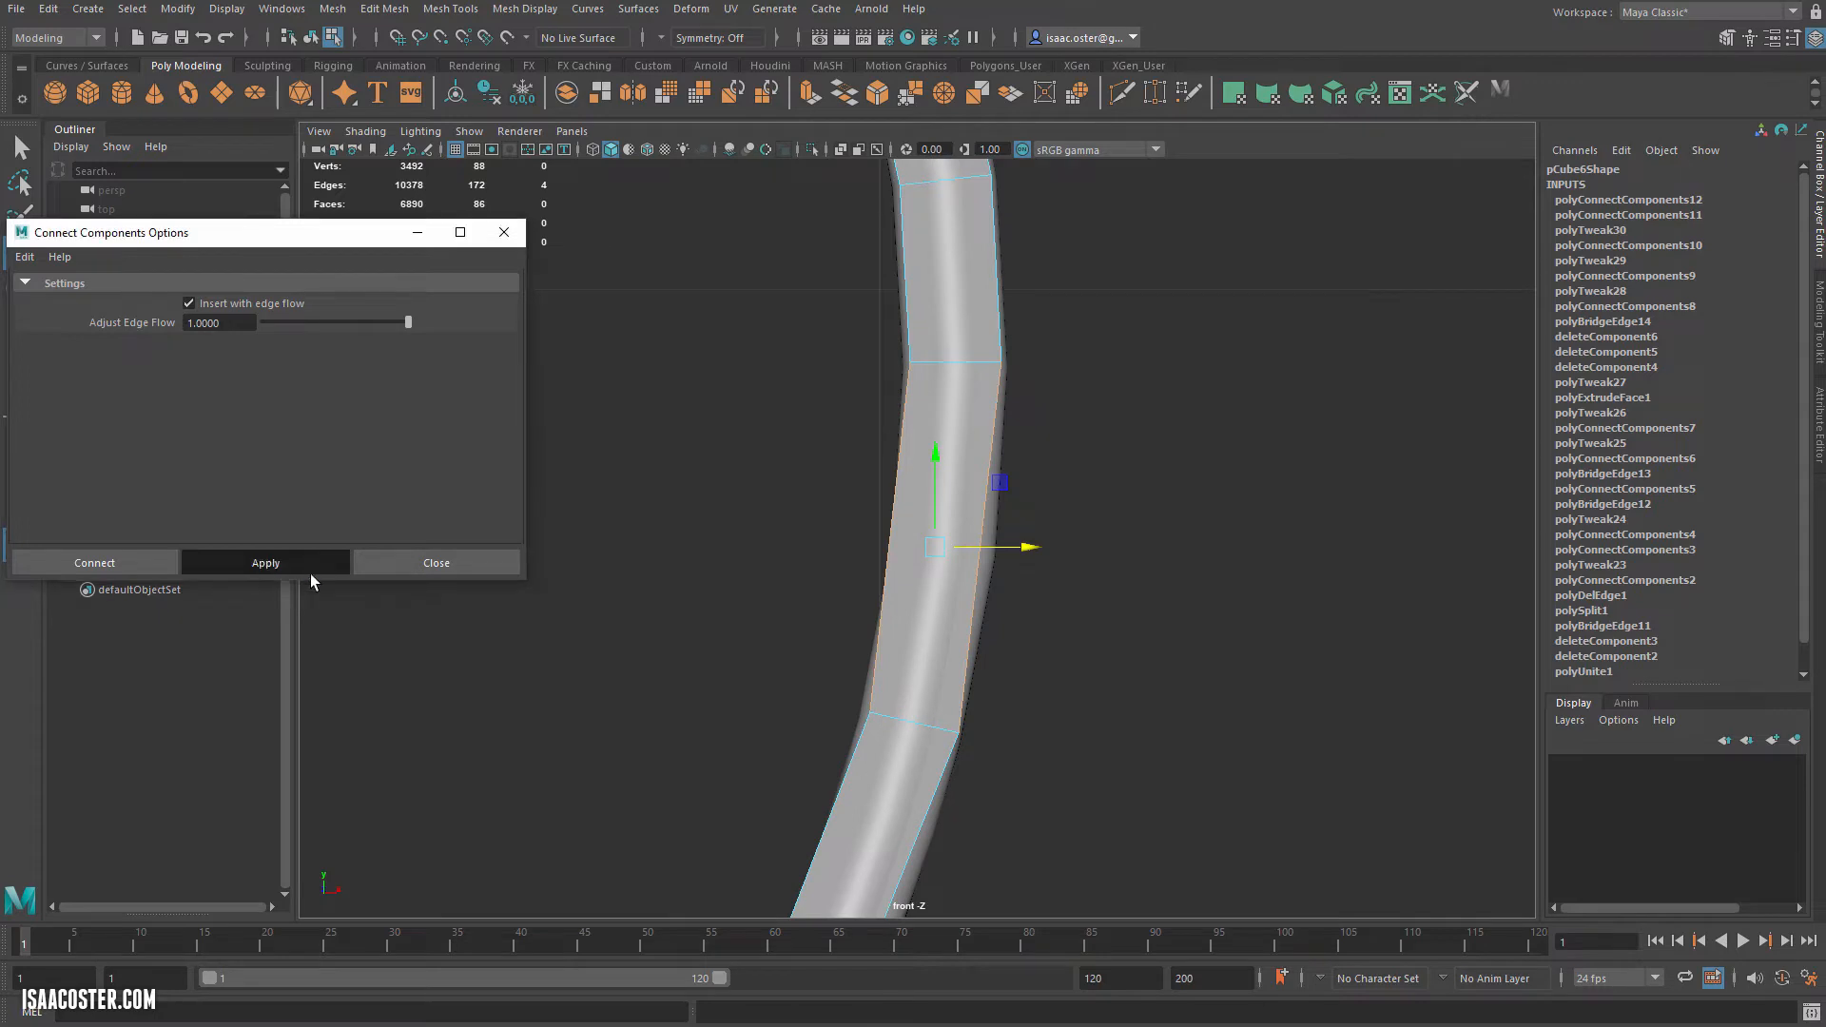
{"action": "middle_click_drag", "start_coordinate": [595, 692], "coordinate": [635, 384], "text": "alt"}
{"action": "left_click_drag", "start_coordinate": [731, 511], "coordinate": [1014, 652]}
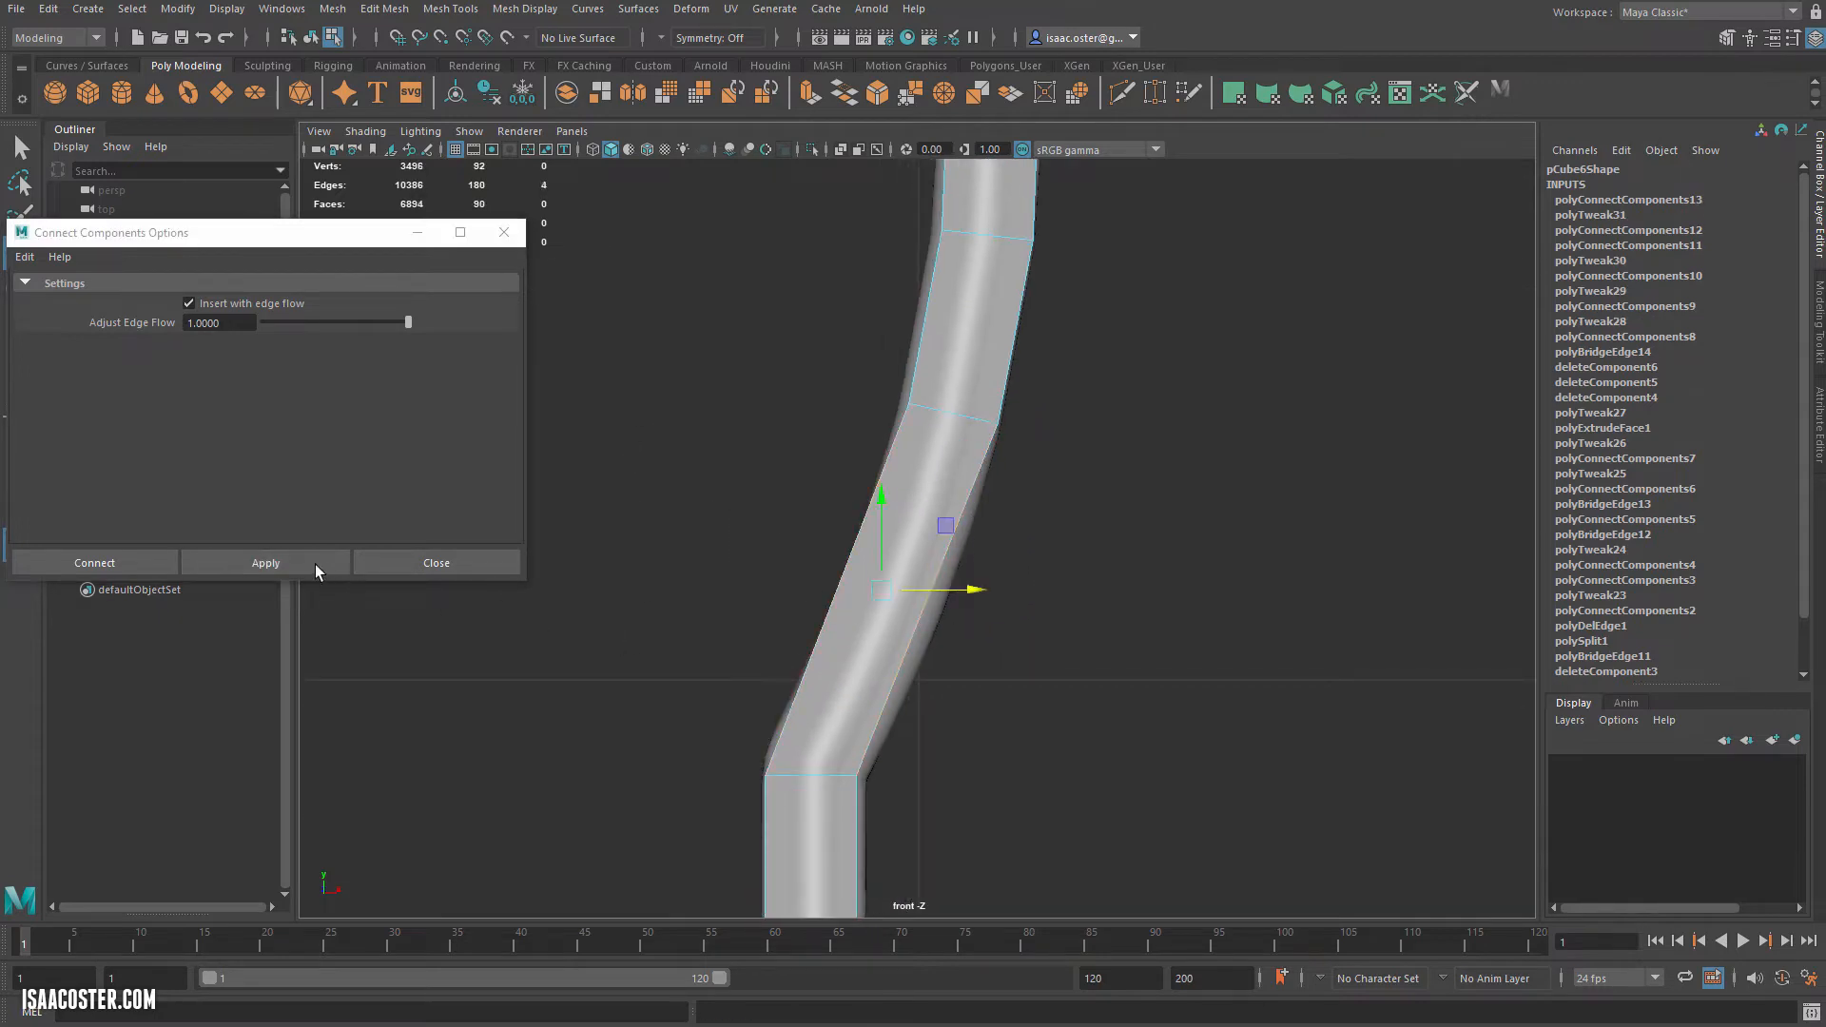
{"action": "left_click", "coordinate": [314, 563]}
{"action": "double_click", "coordinate": [895, 597]}
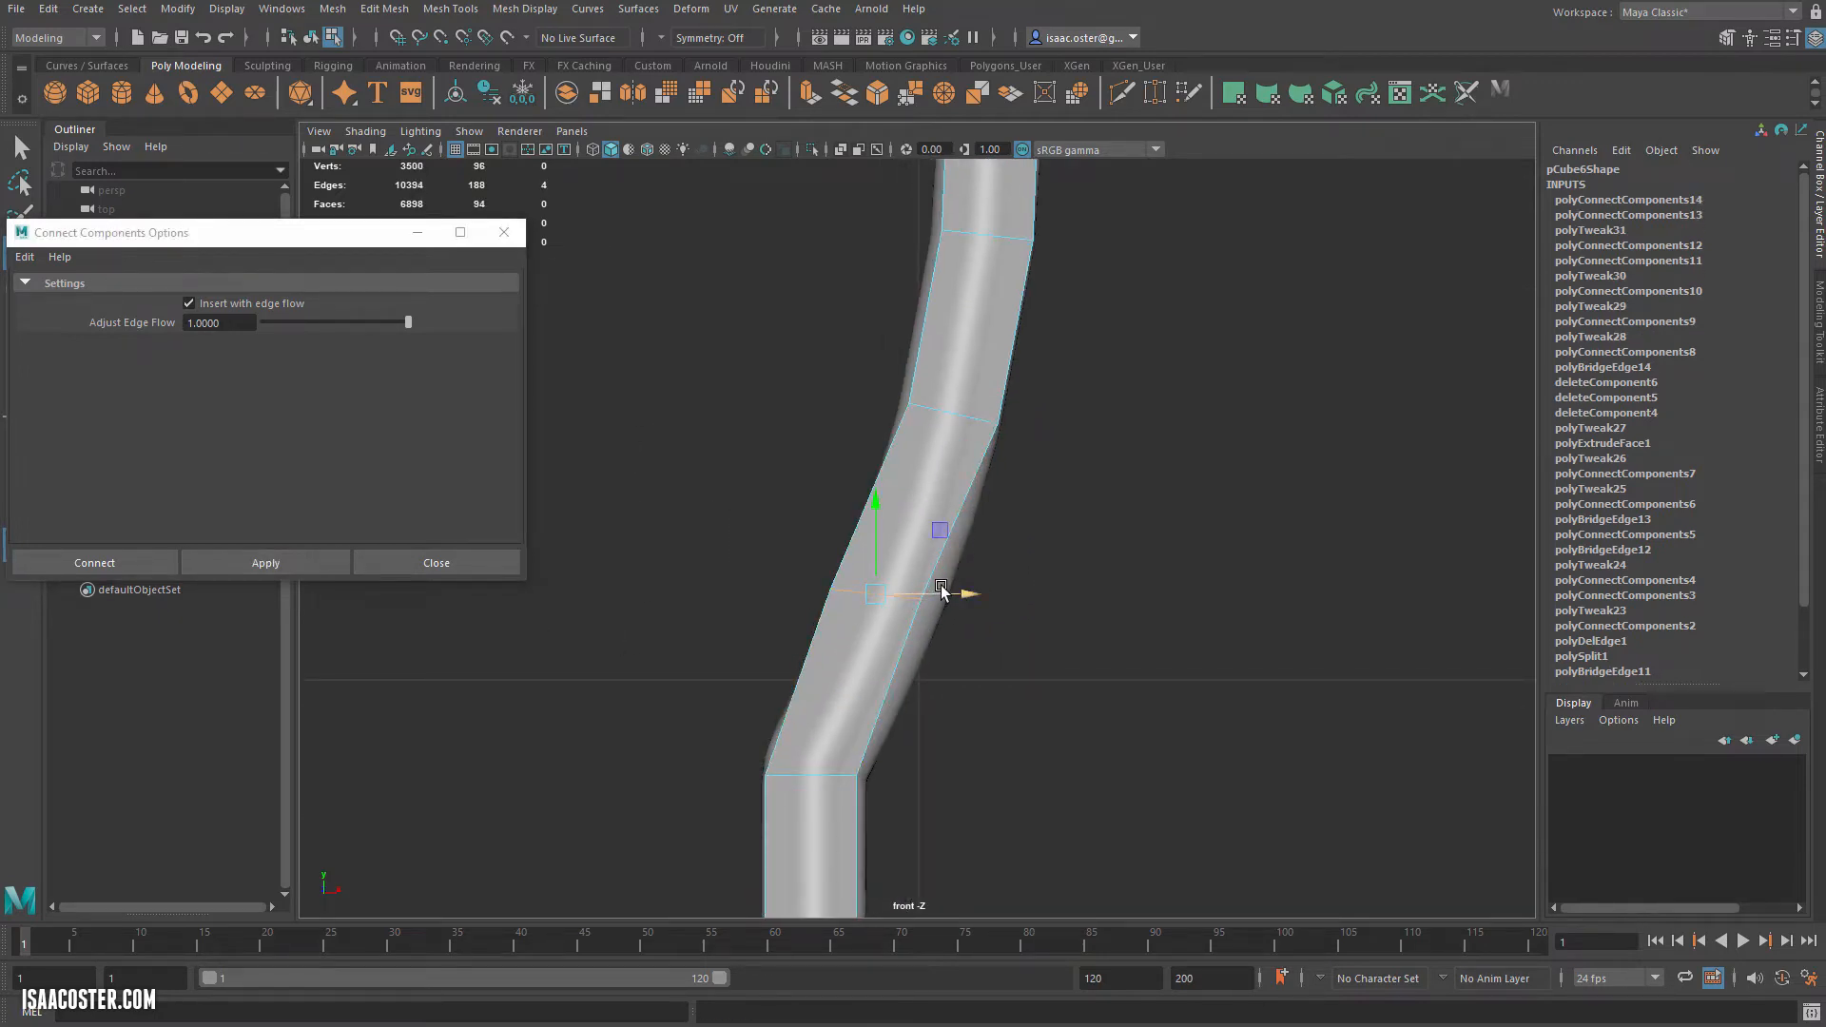
{"action": "left_click_drag", "start_coordinate": [941, 591], "coordinate": [968, 594]}
Return to the perspective view and switch the low-poly mesh back to object selection mode.
{"action": "right_click_drag", "start_coordinate": [1202, 618], "coordinate": [805, 567], "text": "alt"}
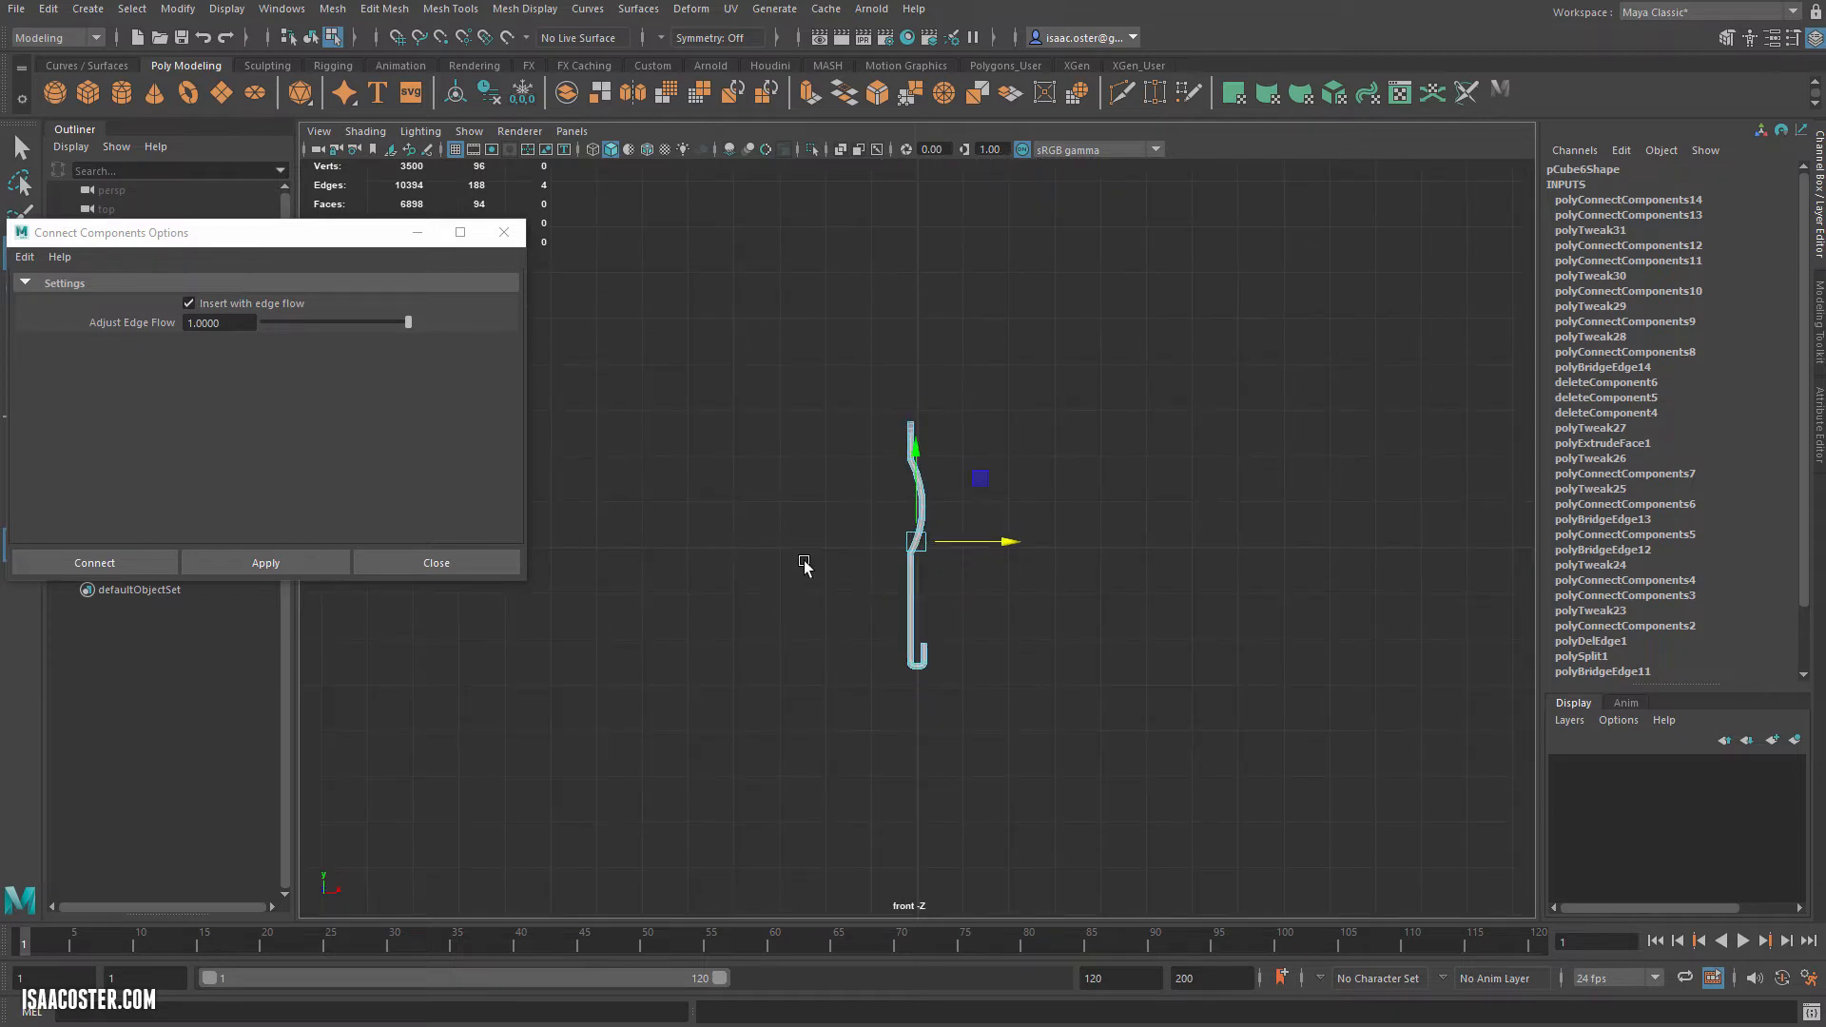
{"action": "key", "text": "space"}
{"action": "left_click_drag", "start_coordinate": [855, 577], "coordinate": [713, 562]}
{"action": "right_click_drag", "start_coordinate": [713, 562], "coordinate": [677, 476], "text": "alt"}
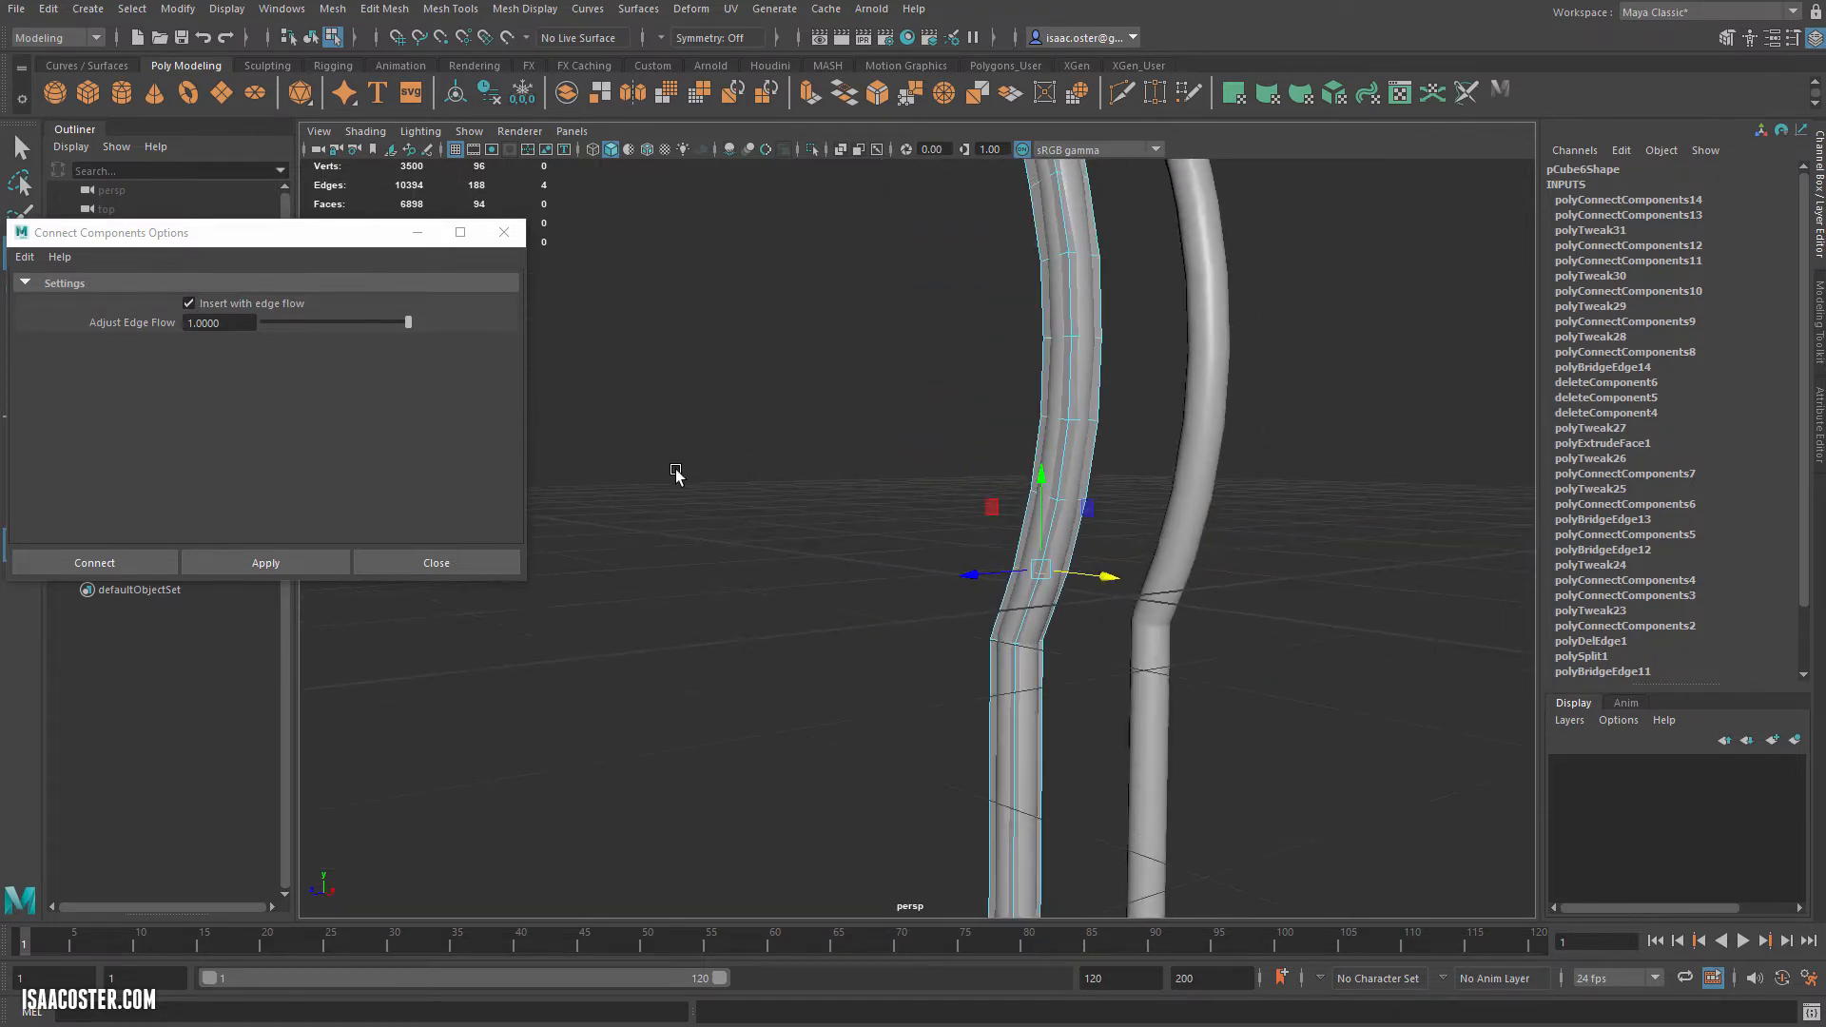
{"action": "left_click_drag", "start_coordinate": [676, 476], "coordinate": [1254, 227], "text": "alt"}
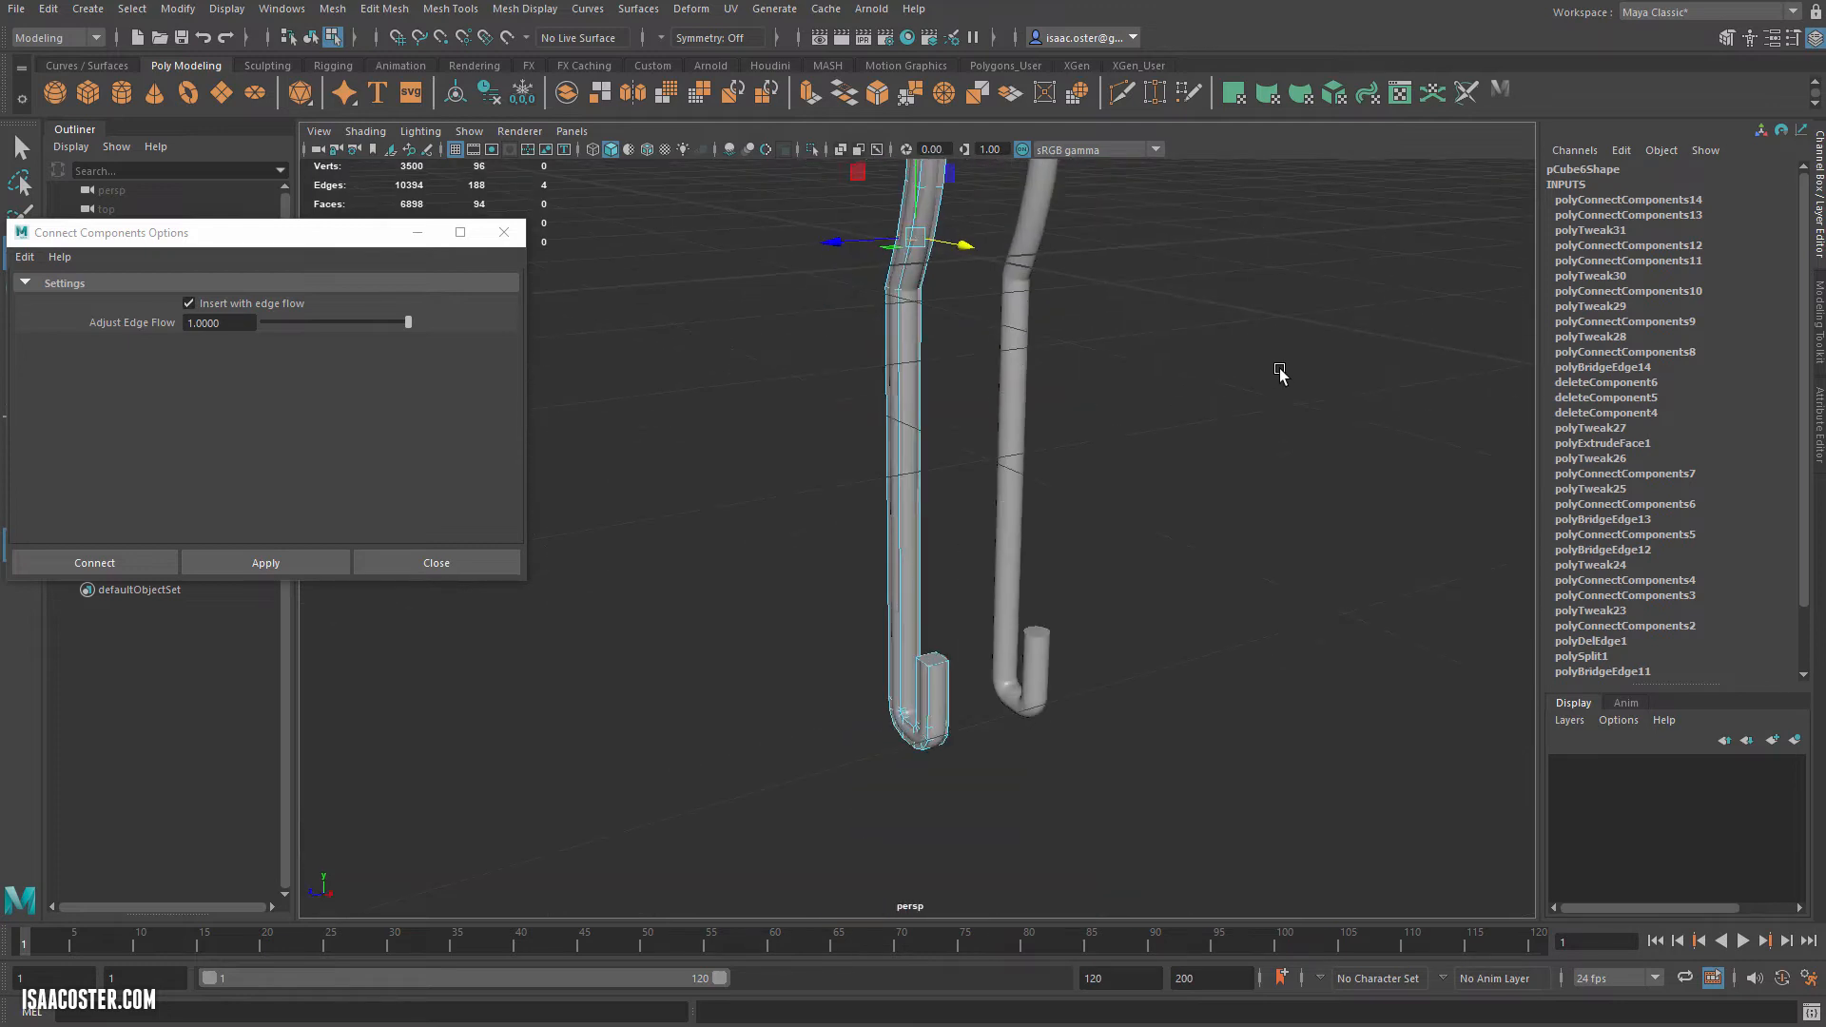
{"action": "mouse_move", "coordinate": [1279, 373]}
{"action": "left_mouse_down", "text": "alt"}
{"action": "mouse_move", "coordinate": [1333, 362]}
{"action": "mouse_move", "coordinate": [1309, 363]}
{"action": "left_mouse_up", "text": "alt"}
{"action": "key", "text": "F8"}
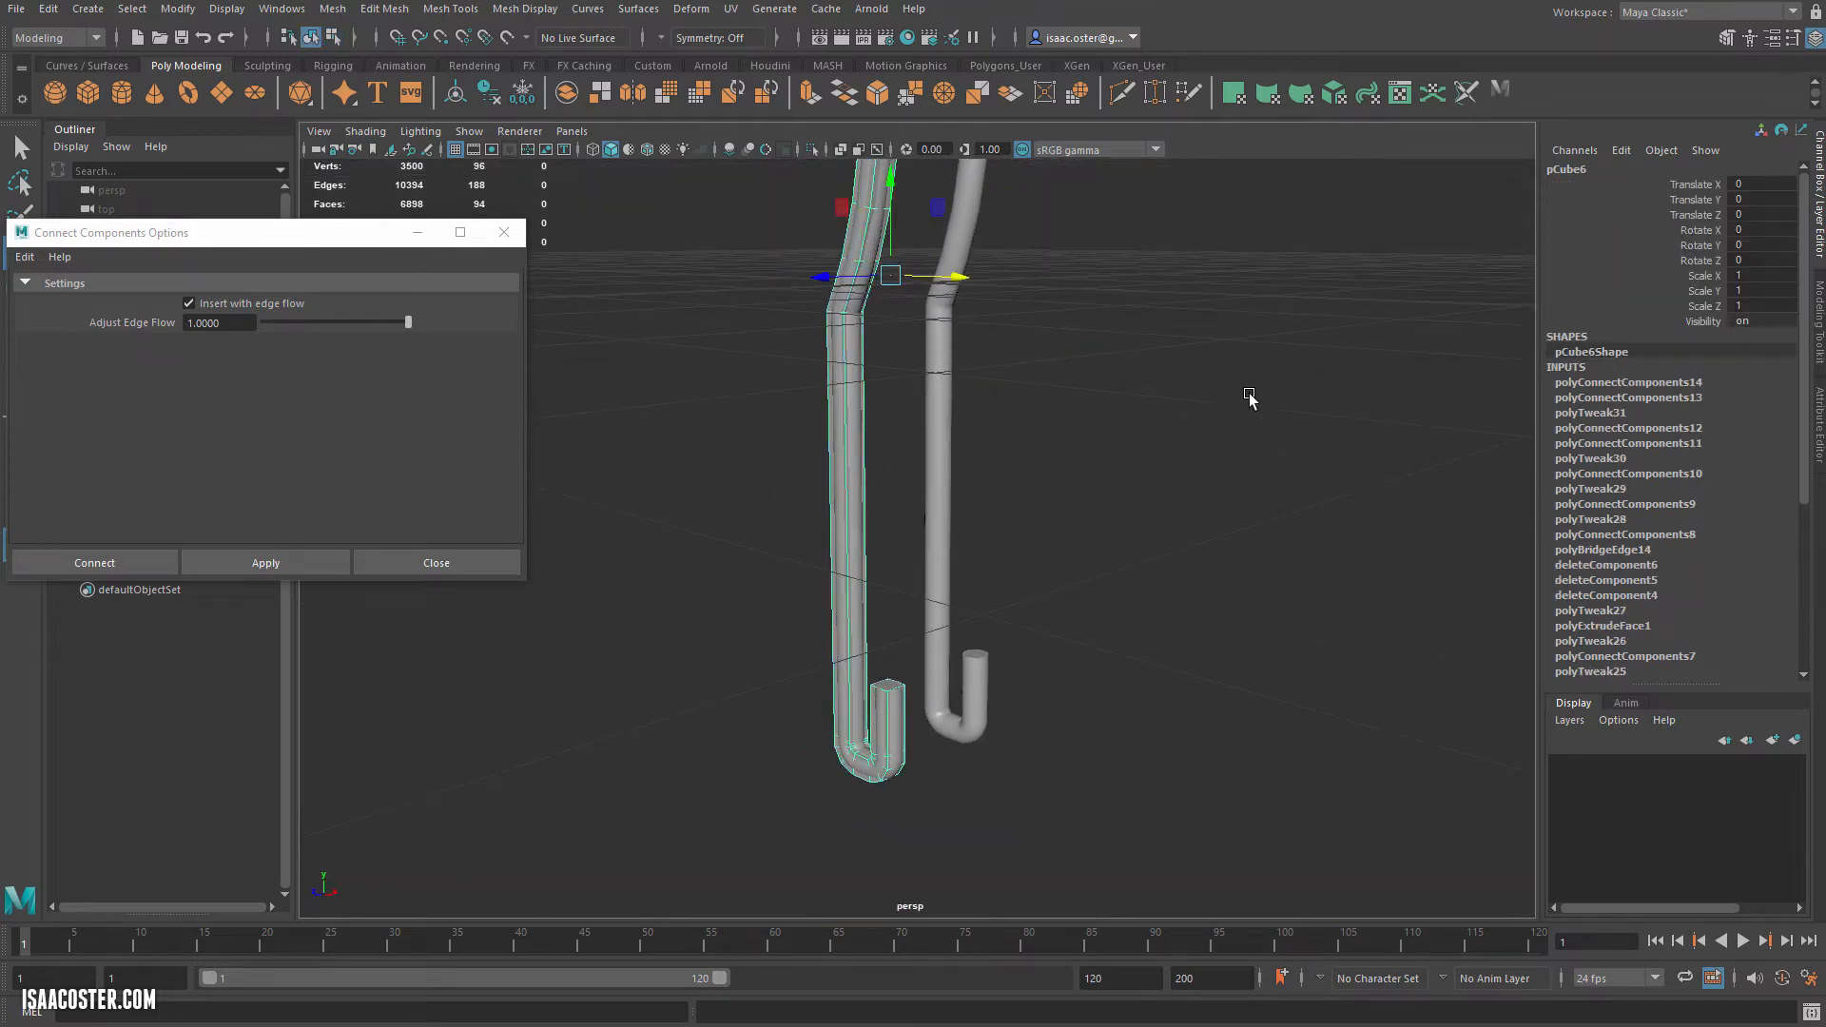
Delete the construction history of the low-poly mesh.
{"action": "left_click_drag", "start_coordinate": [1142, 362], "coordinate": [976, 642], "text": "alt"}
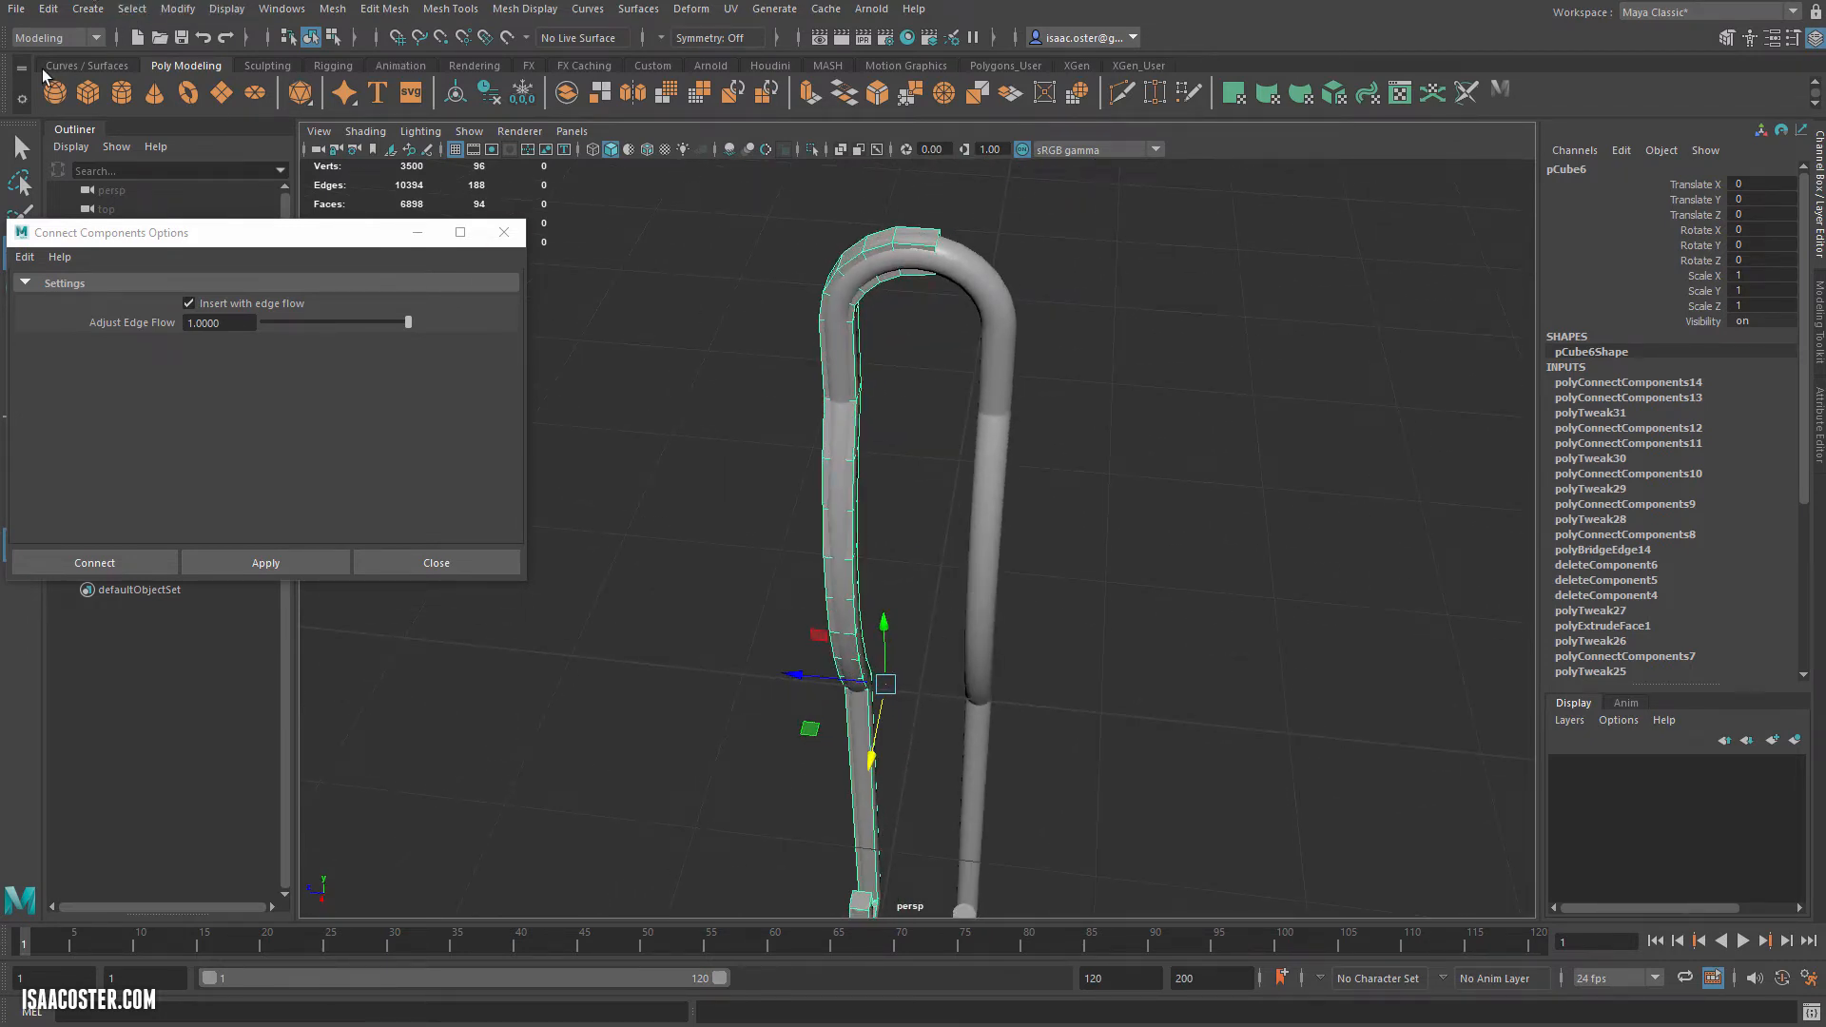
{"action": "left_click", "coordinate": [57, 11]}
{"action": "mouse_move", "coordinate": [141, 236]}
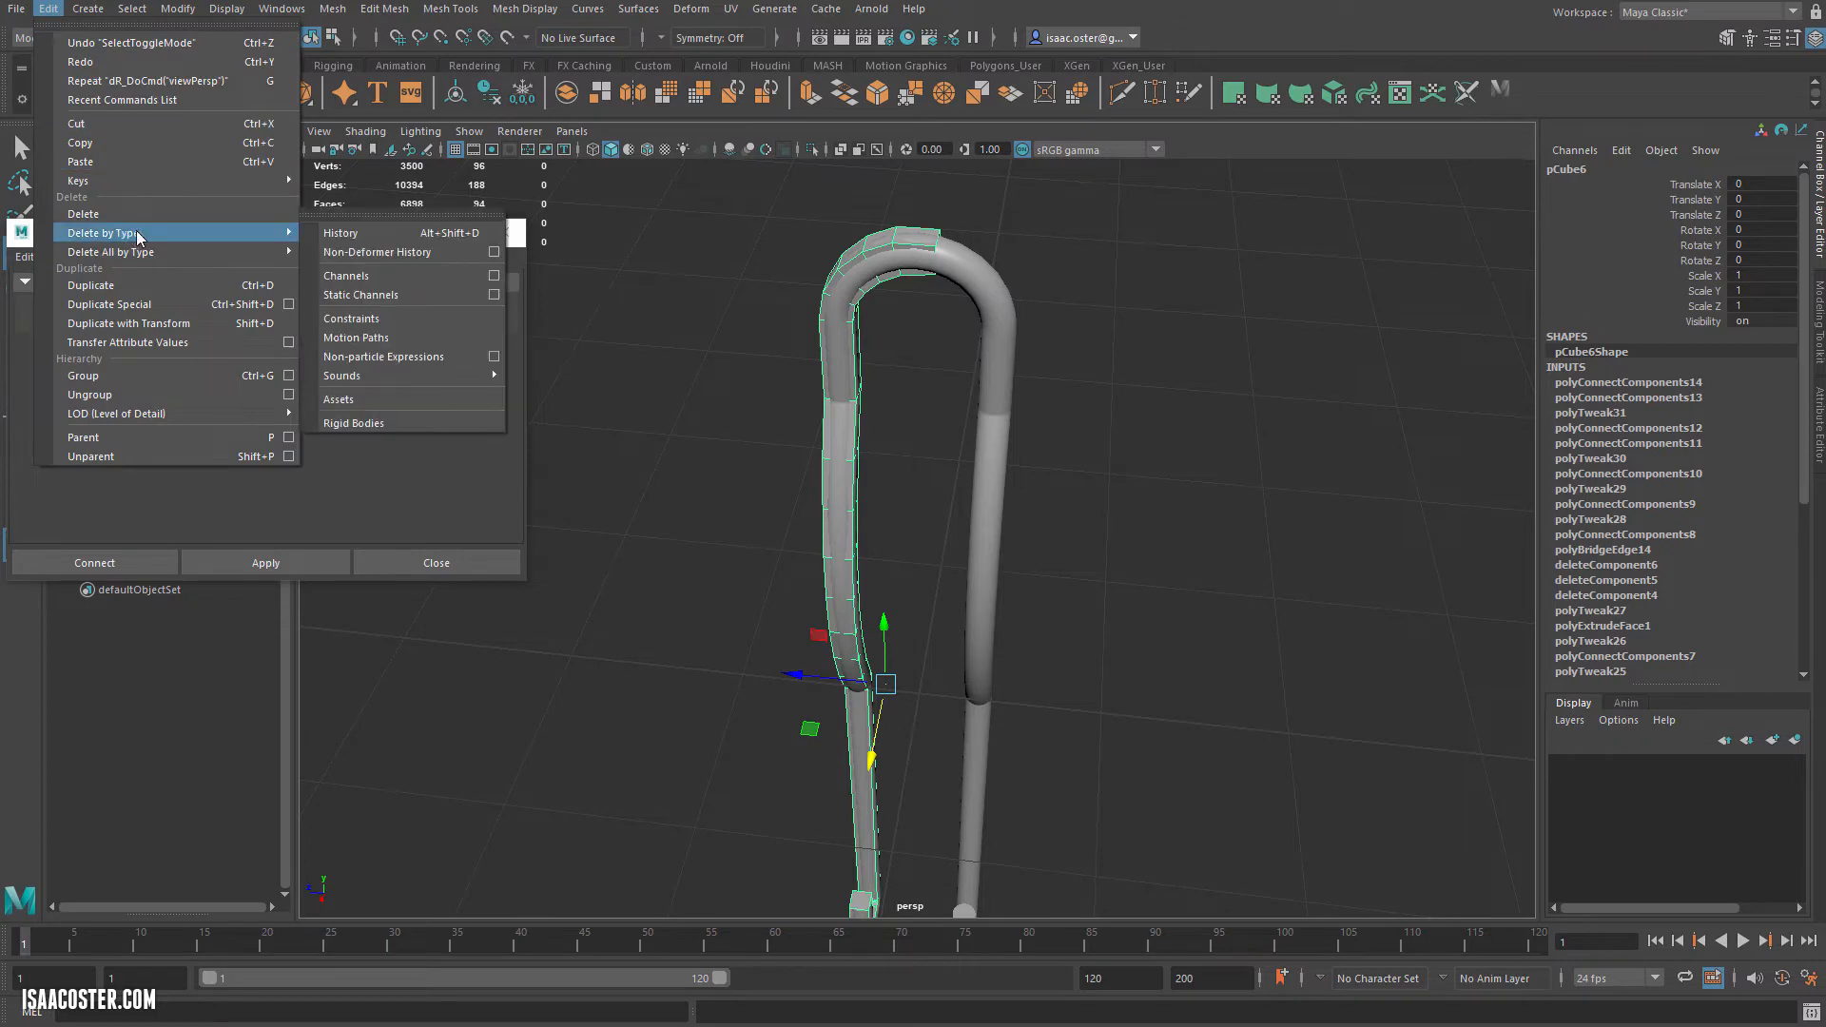
{"action": "left_click", "coordinate": [381, 237]}
{"action": "left_click", "coordinate": [178, 8]}
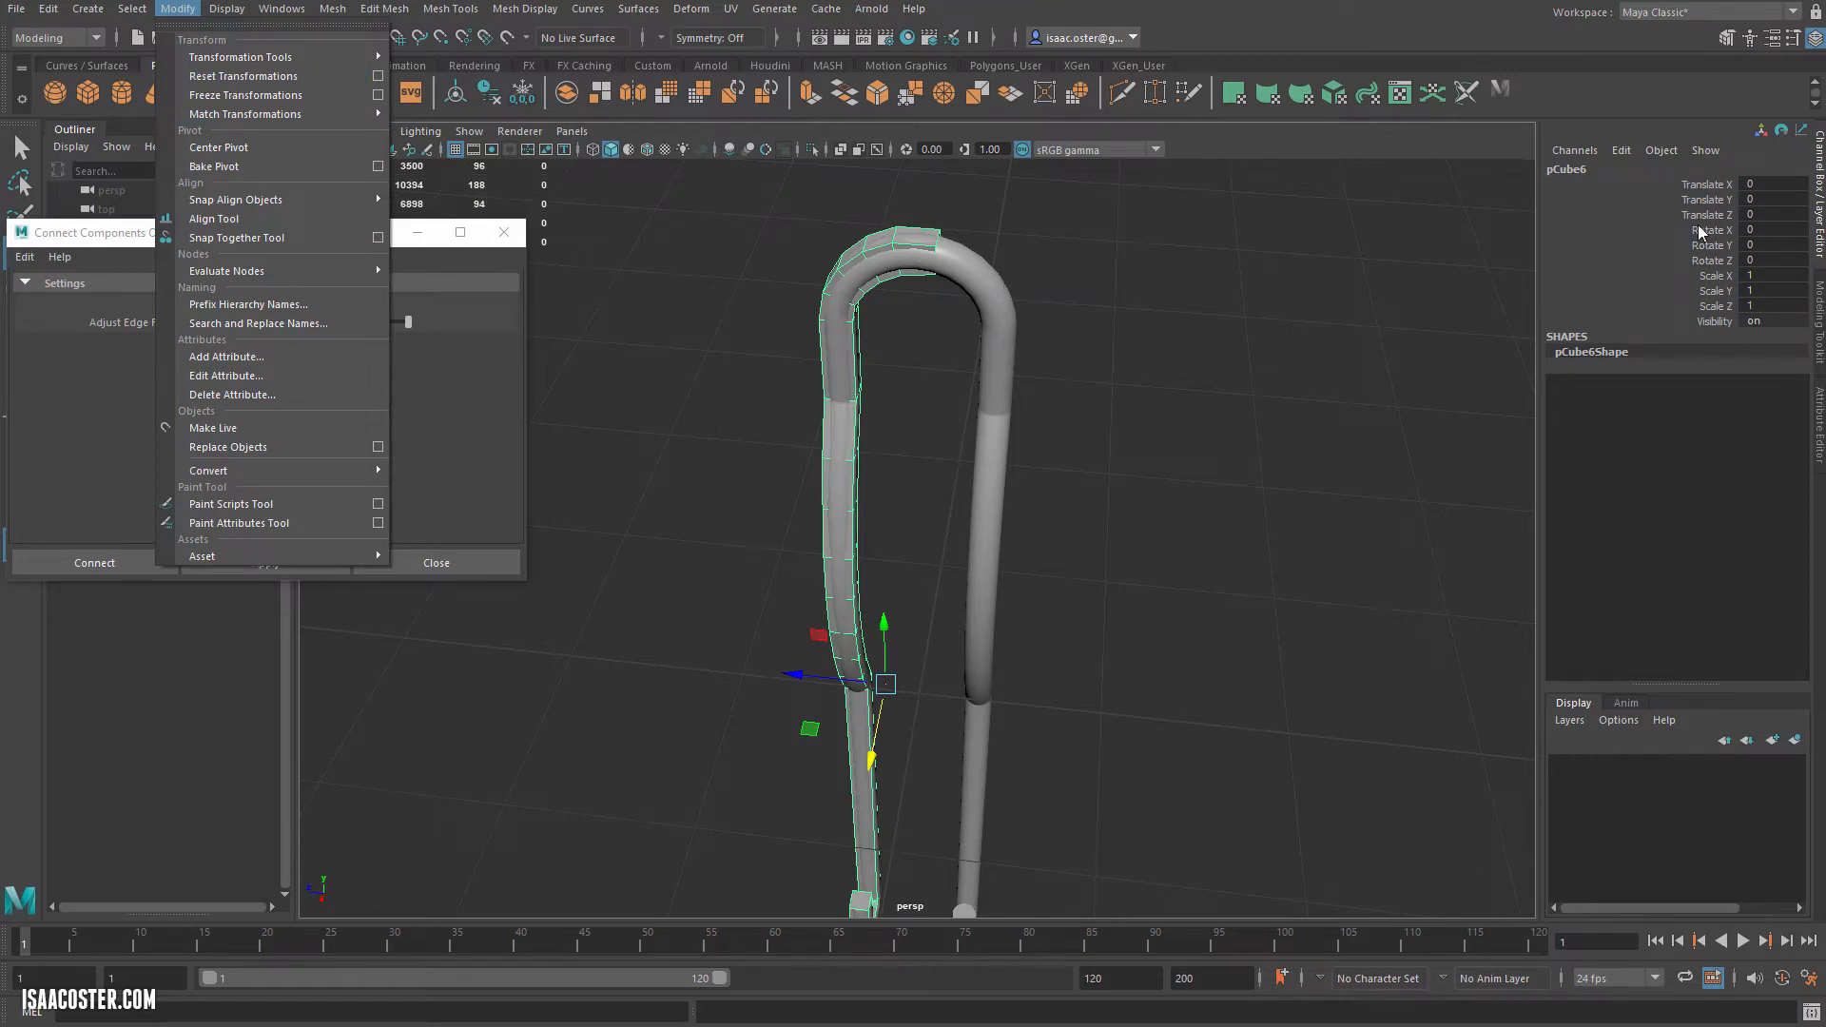
{"action": "left_click", "coordinate": [1125, 394]}
{"action": "left_click", "coordinate": [880, 251]}
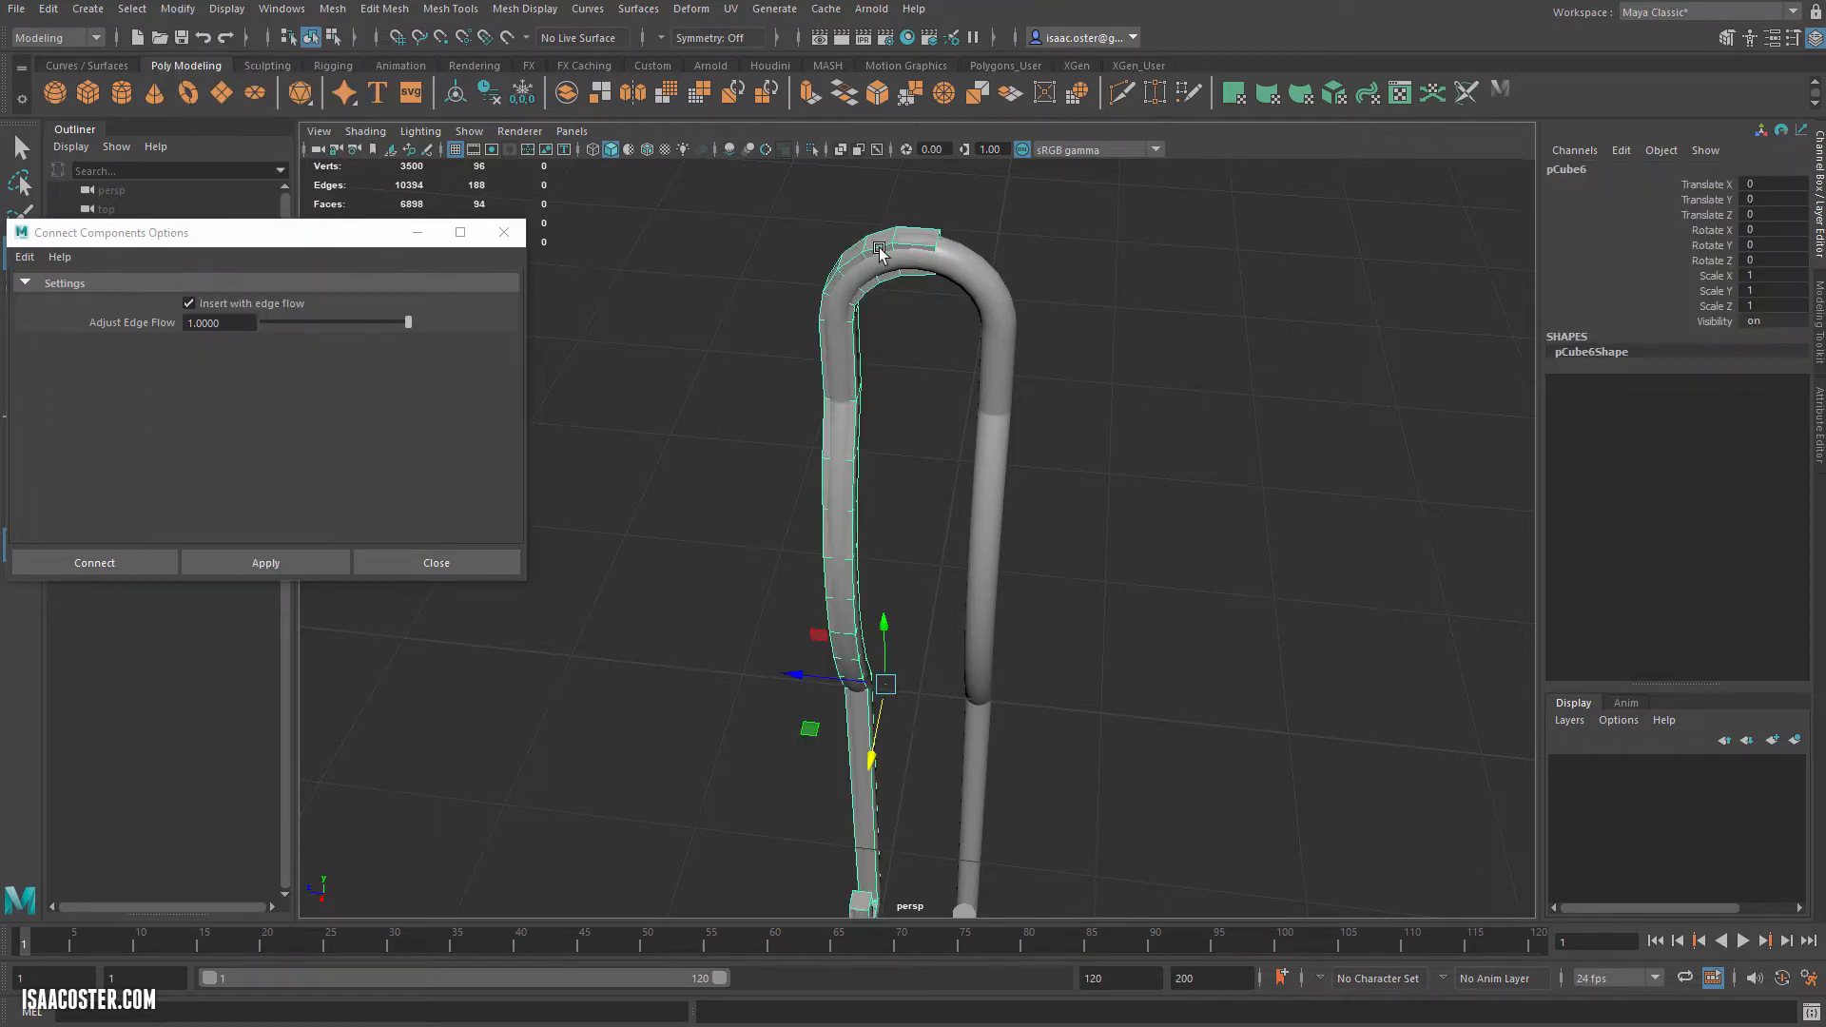
Mirror the mesh across the world Z axis in the negative direction, with geometry cutting, combined with the original and border vertices merged.
{"action": "left_click", "coordinate": [324, 10]}
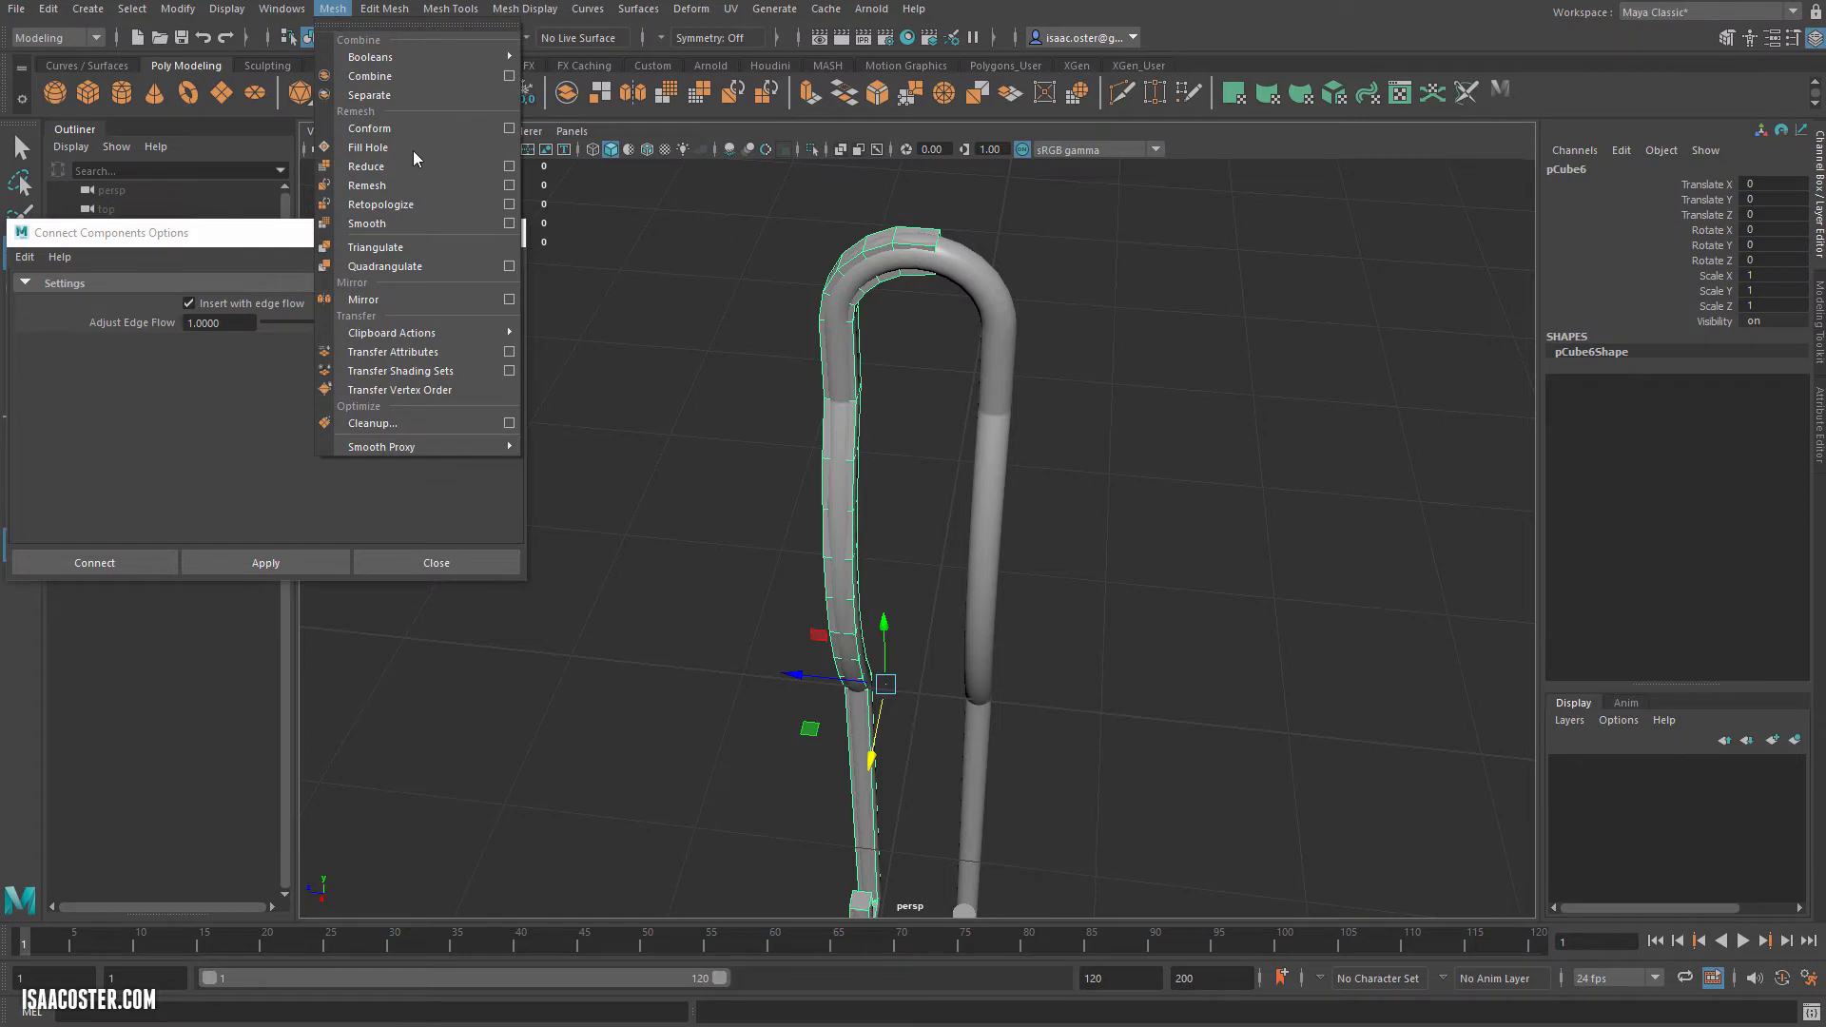
{"action": "left_click", "coordinate": [509, 299]}
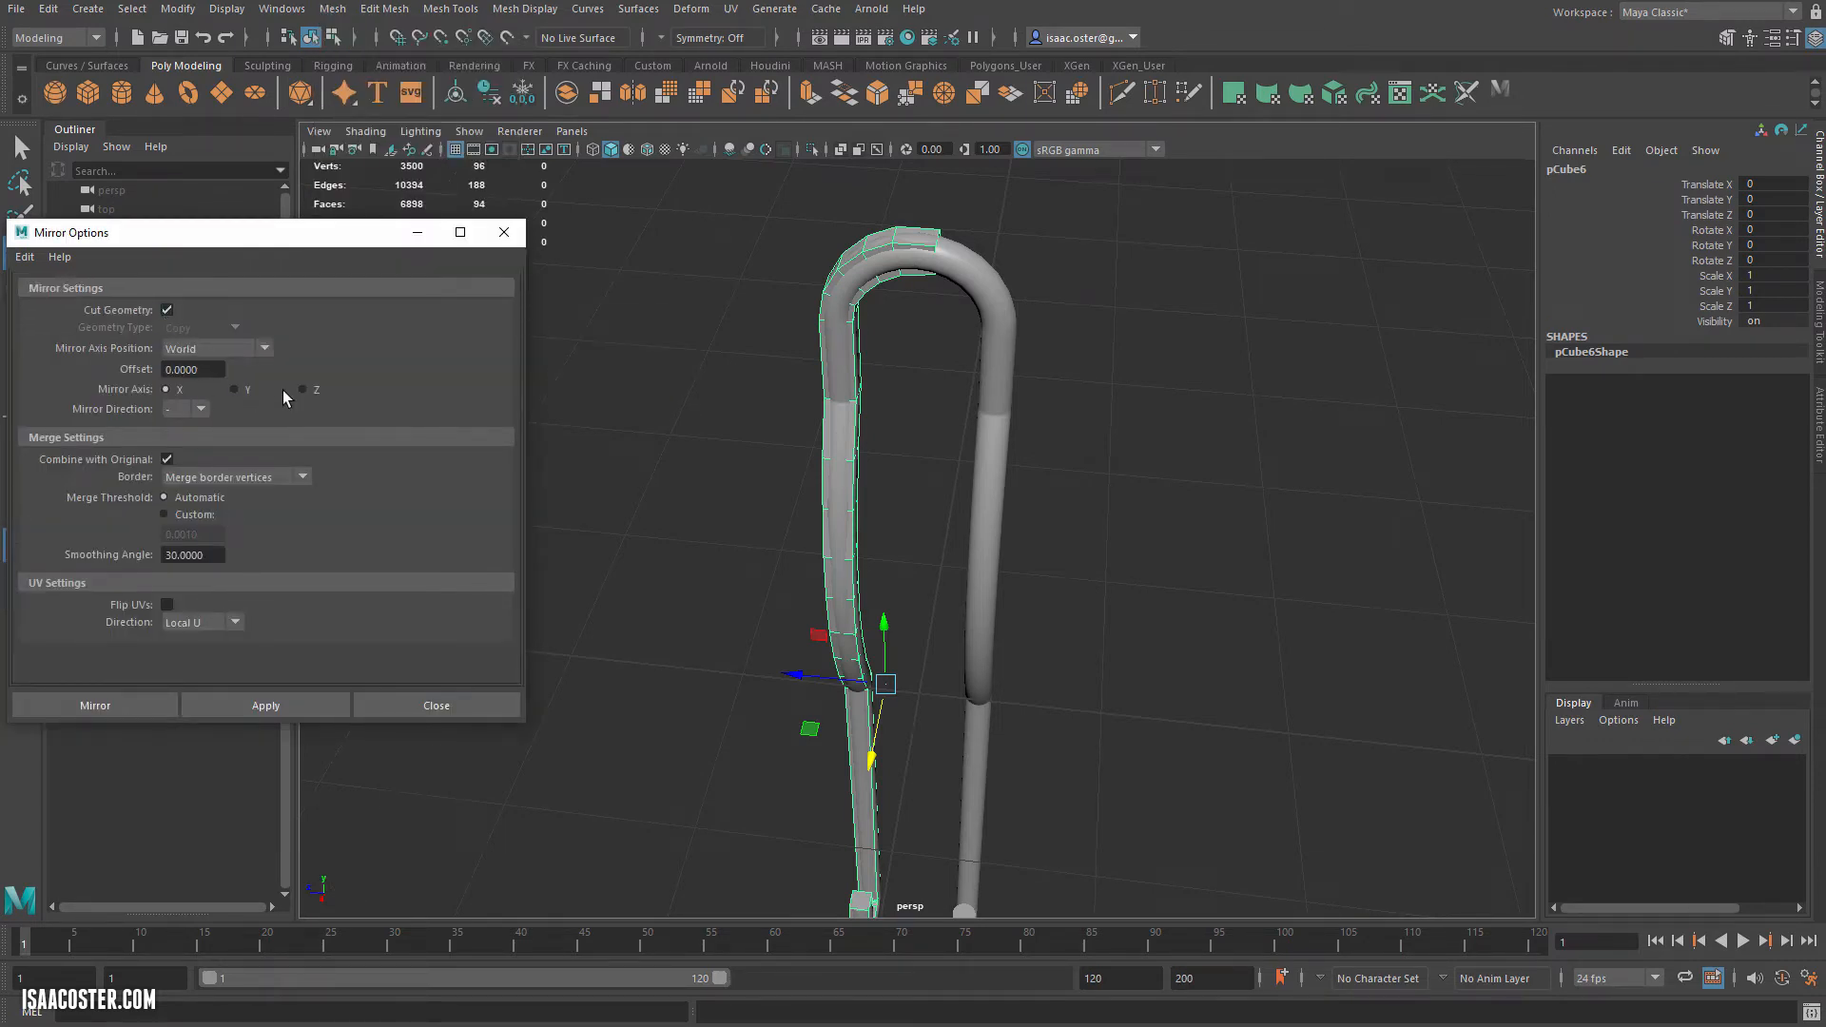
{"action": "left_click", "coordinate": [282, 709]}
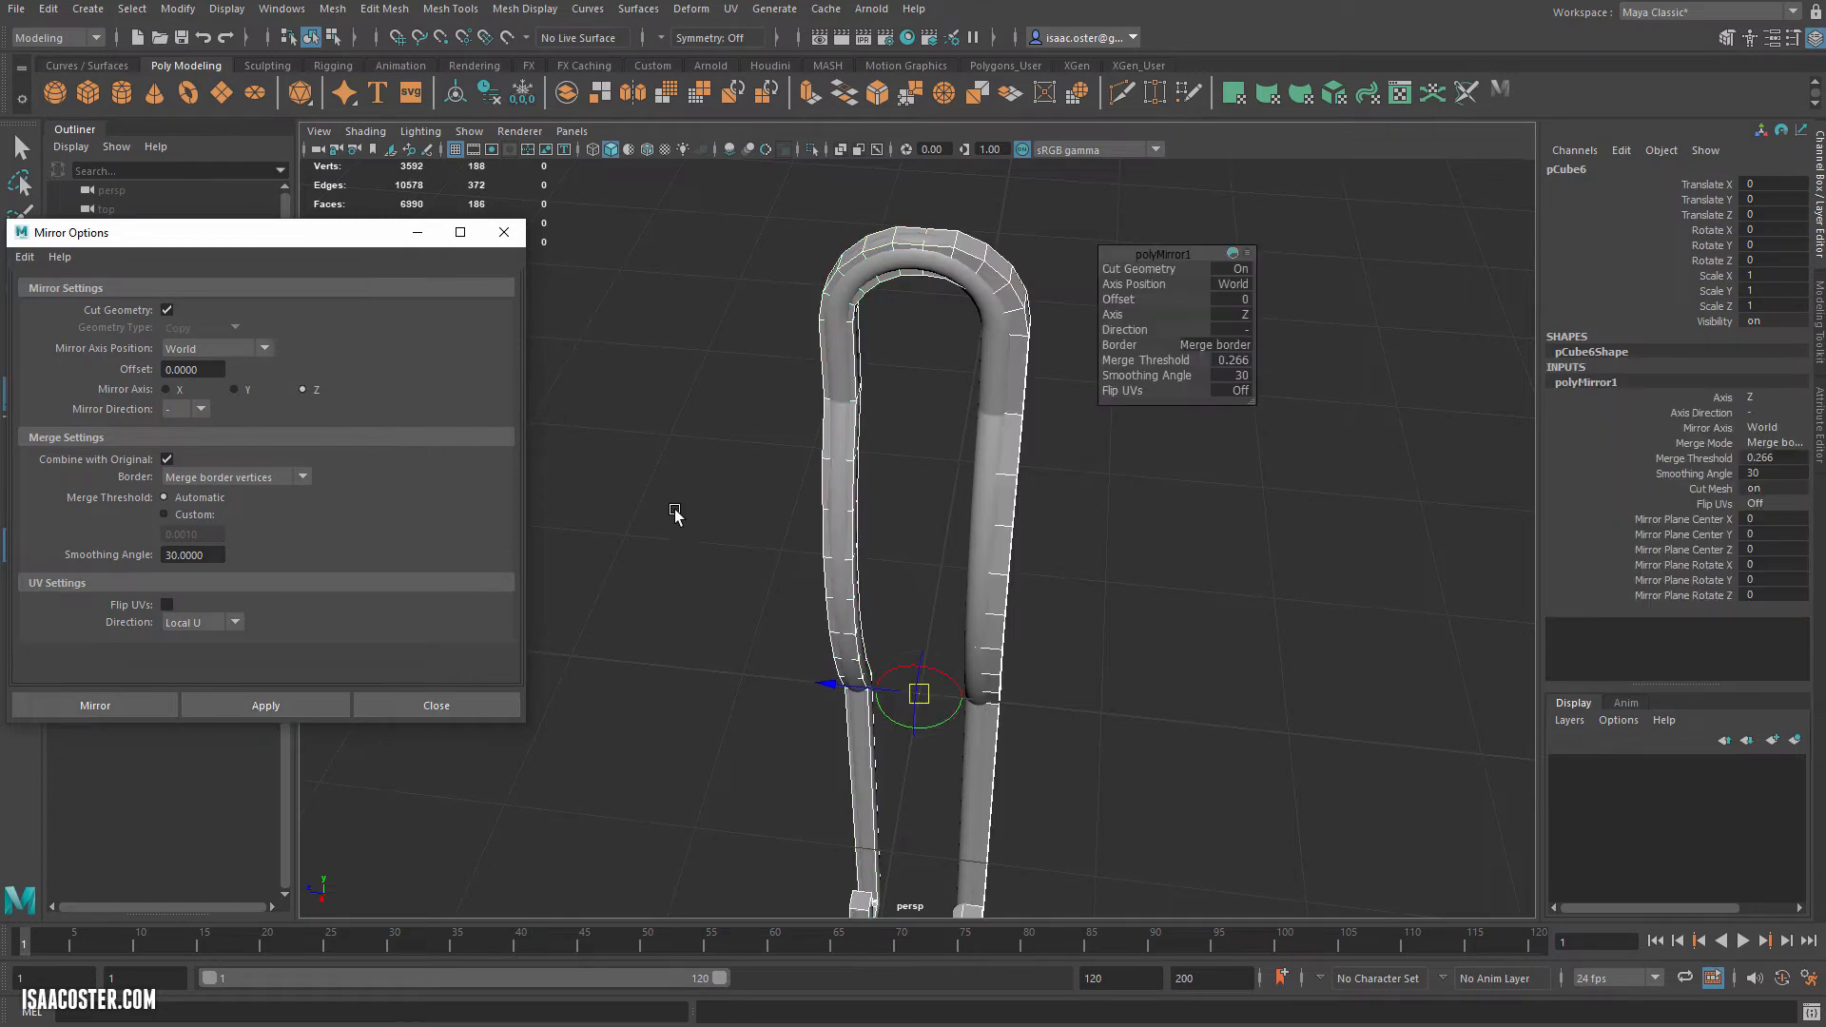
Select the edge loop at the mirror seam on top of the bend.
{"action": "left_click_drag", "start_coordinate": [676, 513], "coordinate": [735, 430], "text": "alt"}
{"action": "middle_click_drag", "start_coordinate": [861, 333], "coordinate": [865, 578], "text": "alt"}
{"action": "right_click_drag", "start_coordinate": [867, 577], "coordinate": [1617, 603], "text": "alt"}
{"action": "middle_click_drag", "start_coordinate": [1078, 478], "coordinate": [1081, 530], "text": "alt"}
{"action": "right_click_drag", "start_coordinate": [882, 506], "coordinate": [883, 459]}
{"action": "double_click", "coordinate": [884, 525]}
{"action": "left_click_drag", "start_coordinate": [937, 525], "coordinate": [991, 580], "text": "alt"}
Try a plain delete on the selected seam loop's edges, and undo it.
{"action": "key", "text": "Delete"}
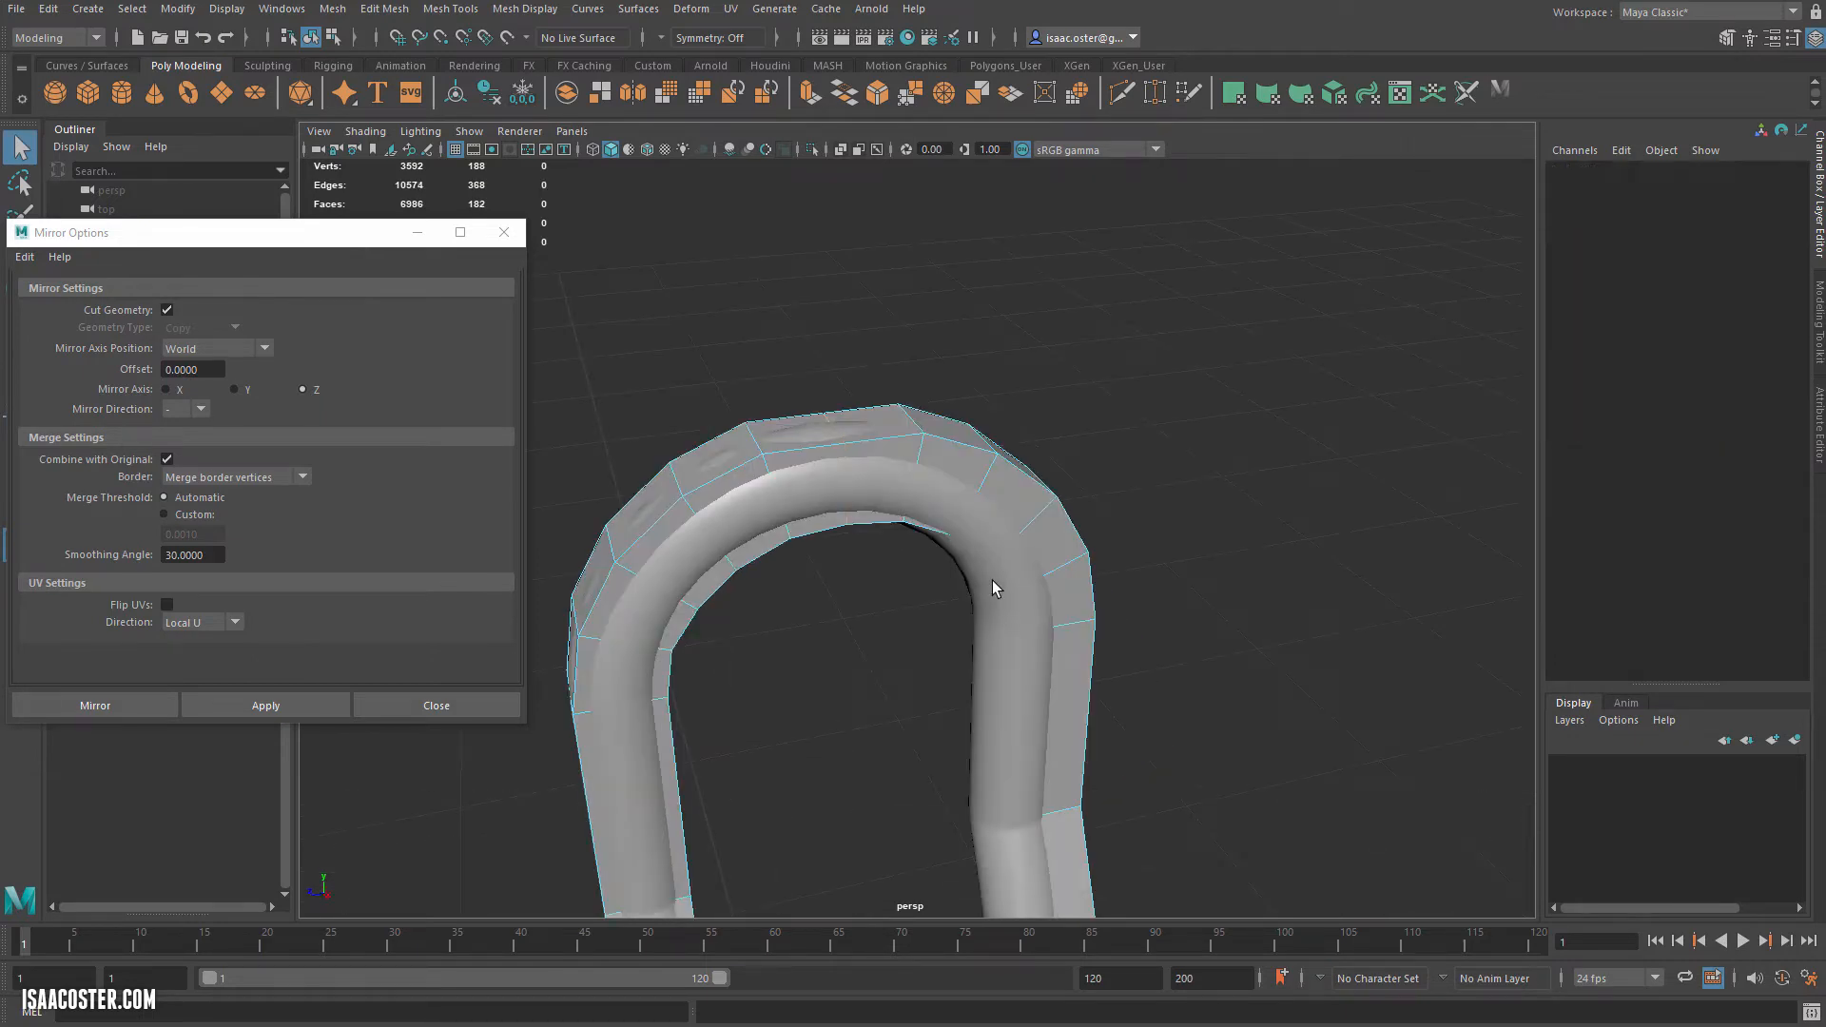
{"action": "left_click", "coordinate": [854, 443]}
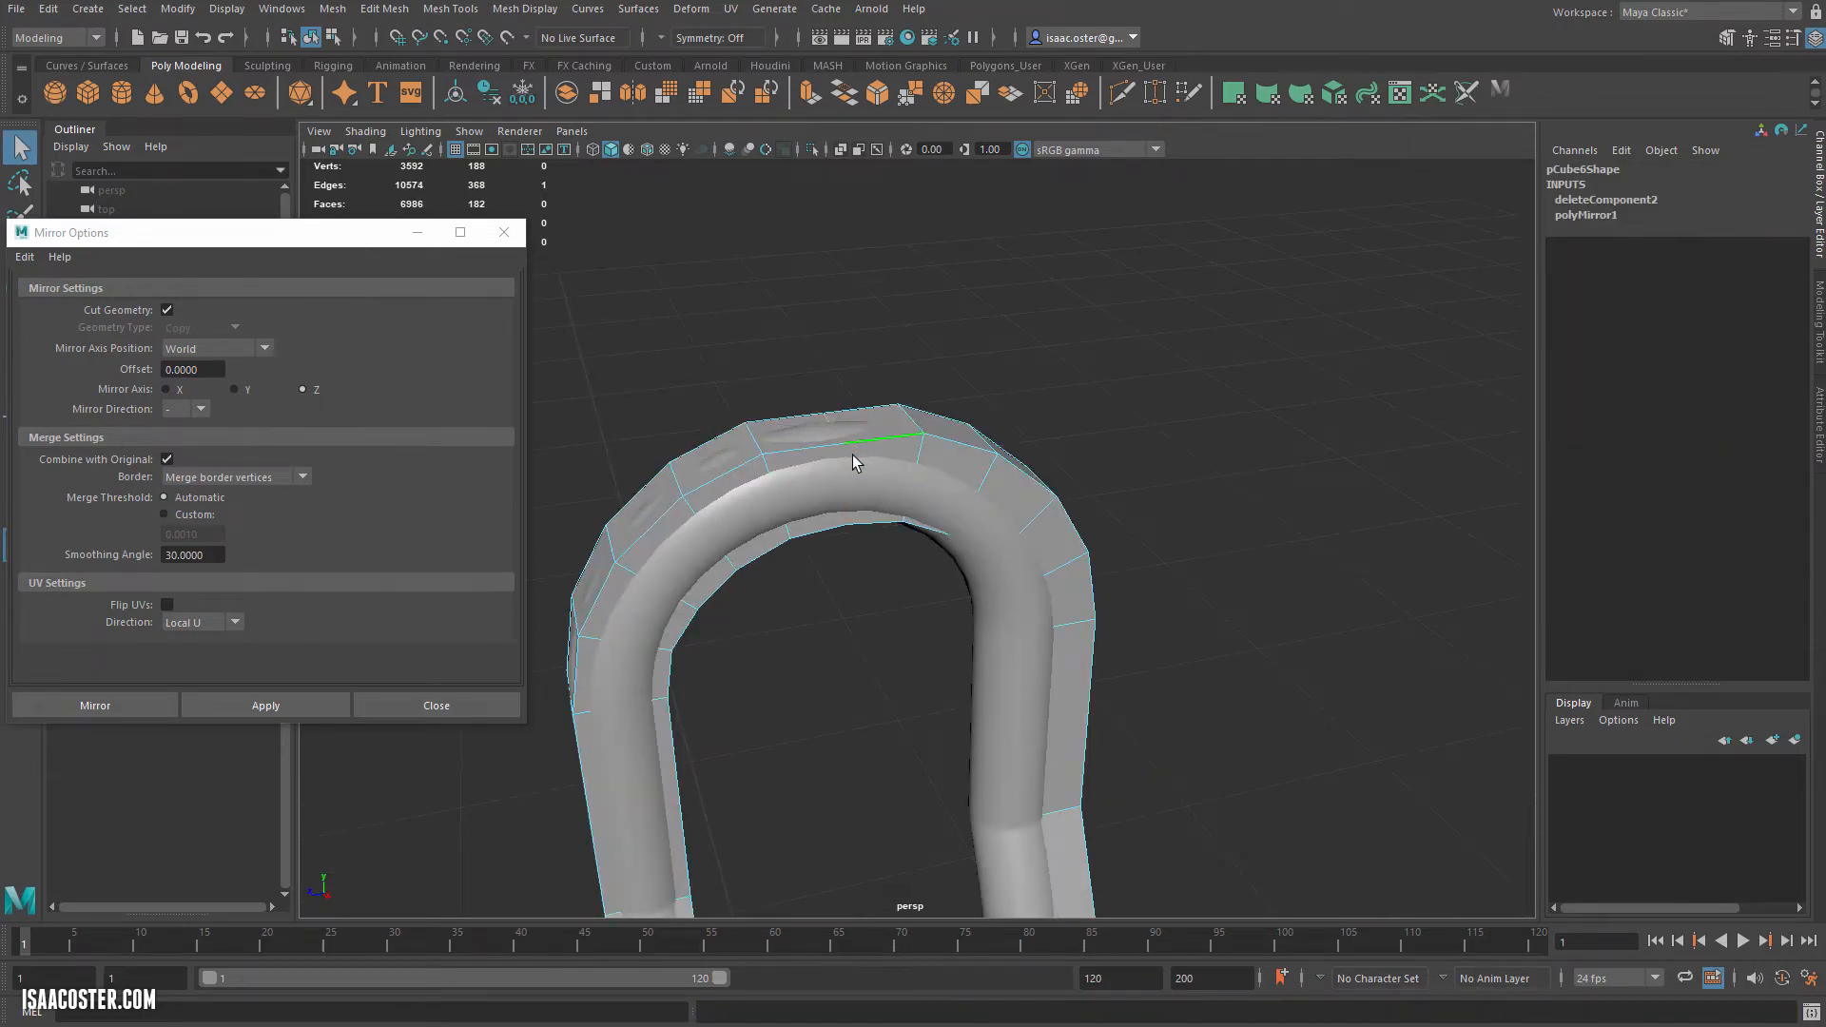
{"action": "left_click", "coordinate": [872, 378]}
{"action": "key", "text": "ctrl+z"}
{"action": "key", "text": "ctrl+z"}
{"action": "key", "text": "ctrl+z"}
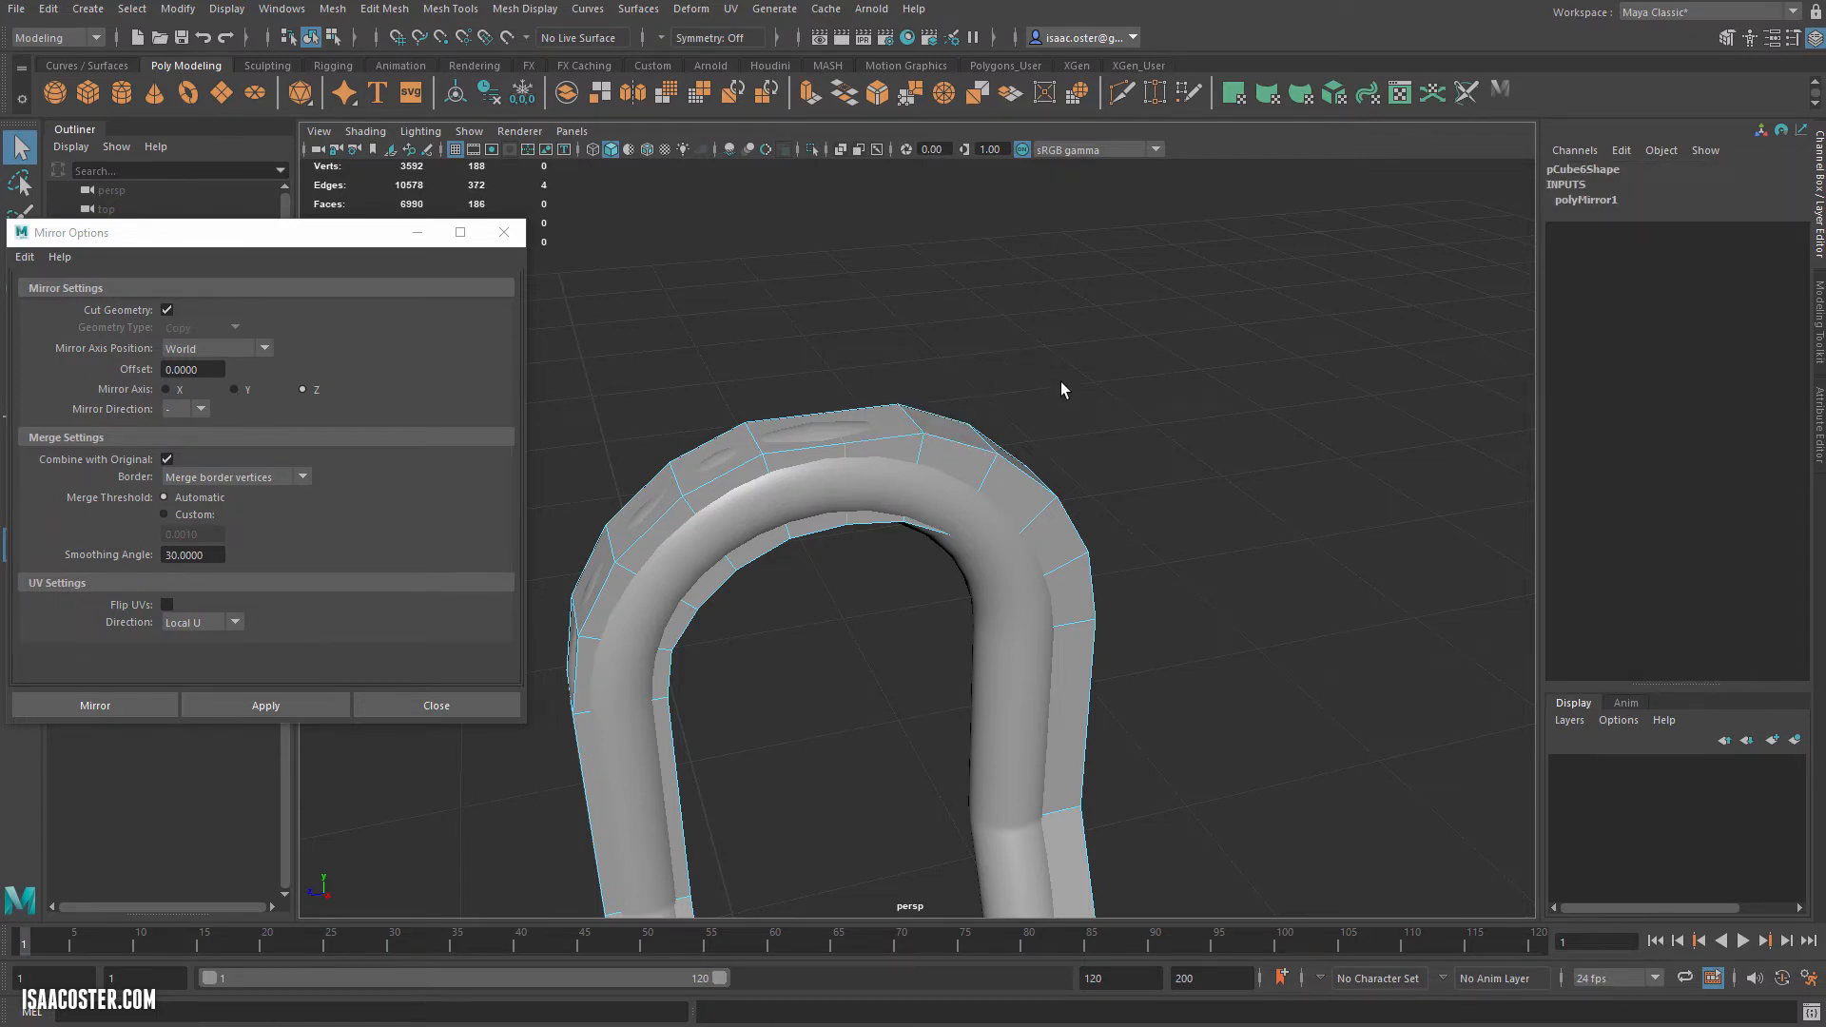
Delete the selected seam loop together with its vertices and connect a new edge-flow loop across the middle of the bend.
{"action": "key", "text": "ctrl+Delete"}
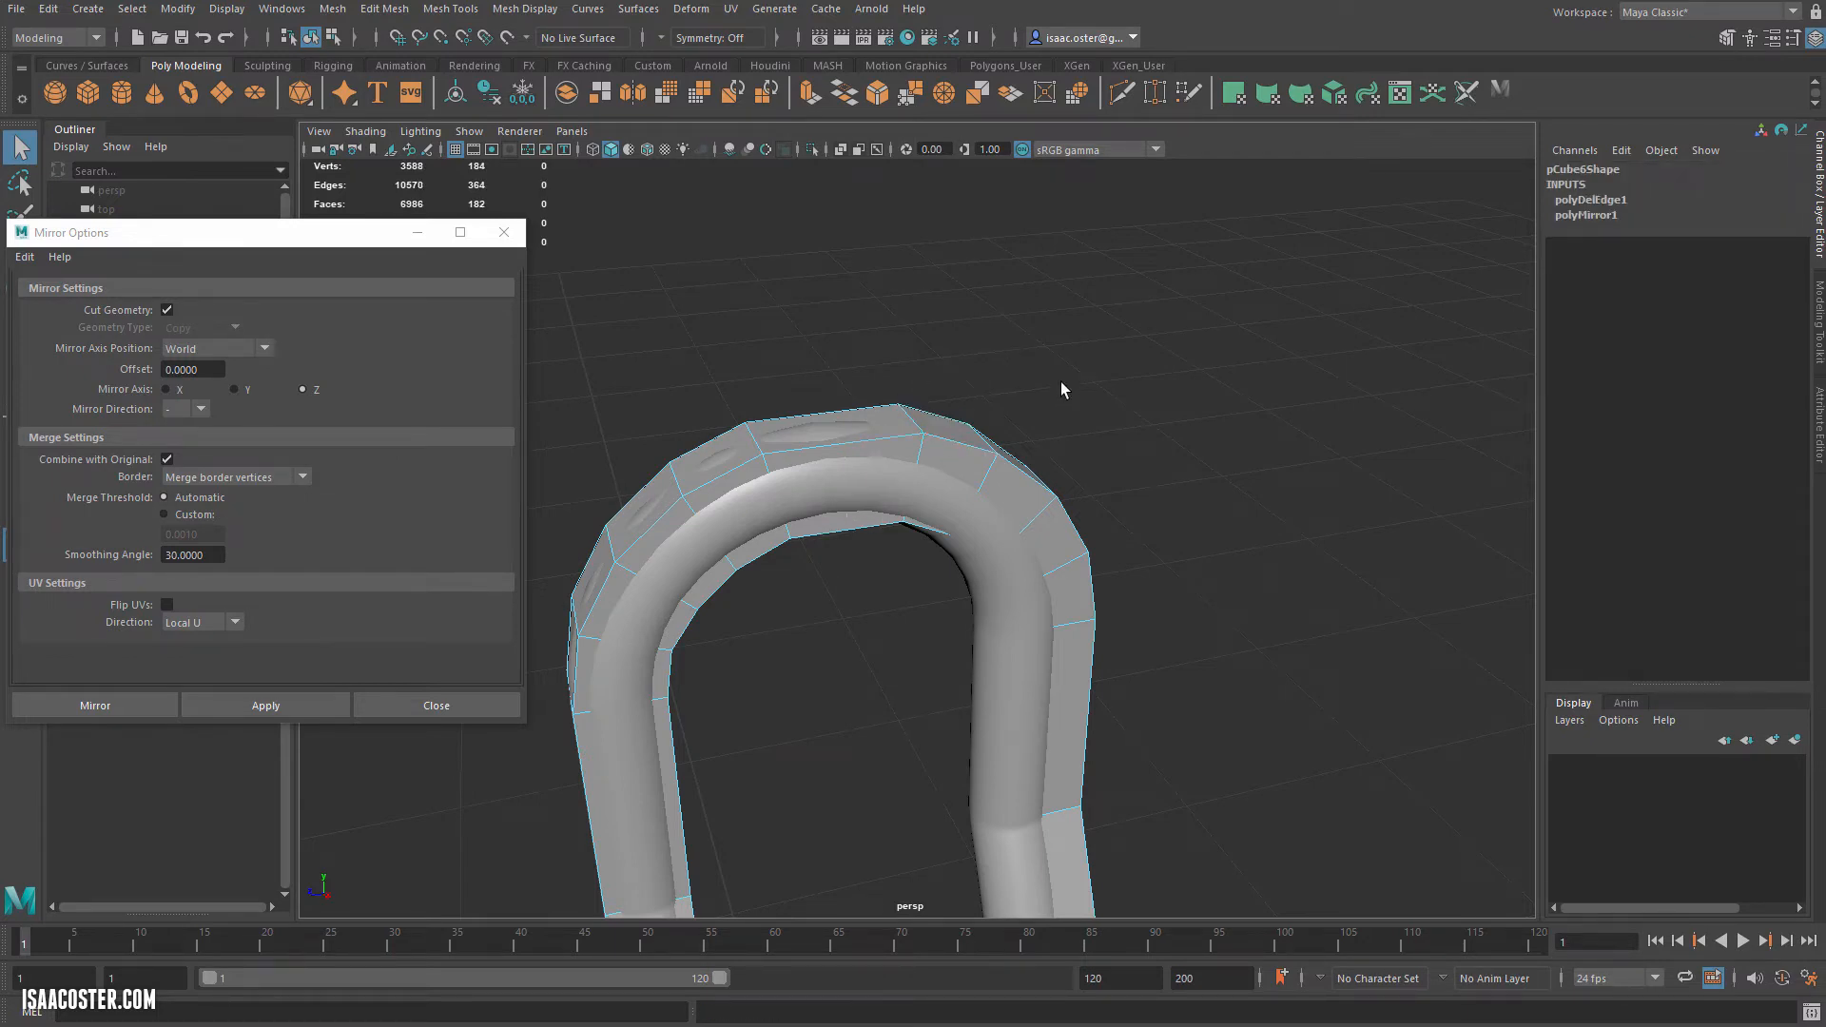
{"action": "left_click", "coordinate": [861, 461]}
{"action": "left_click", "coordinate": [385, 9]}
{"action": "left_click", "coordinate": [381, 163]}
{"action": "left_click_drag", "start_coordinate": [774, 326], "coordinate": [757, 275], "text": "alt"}
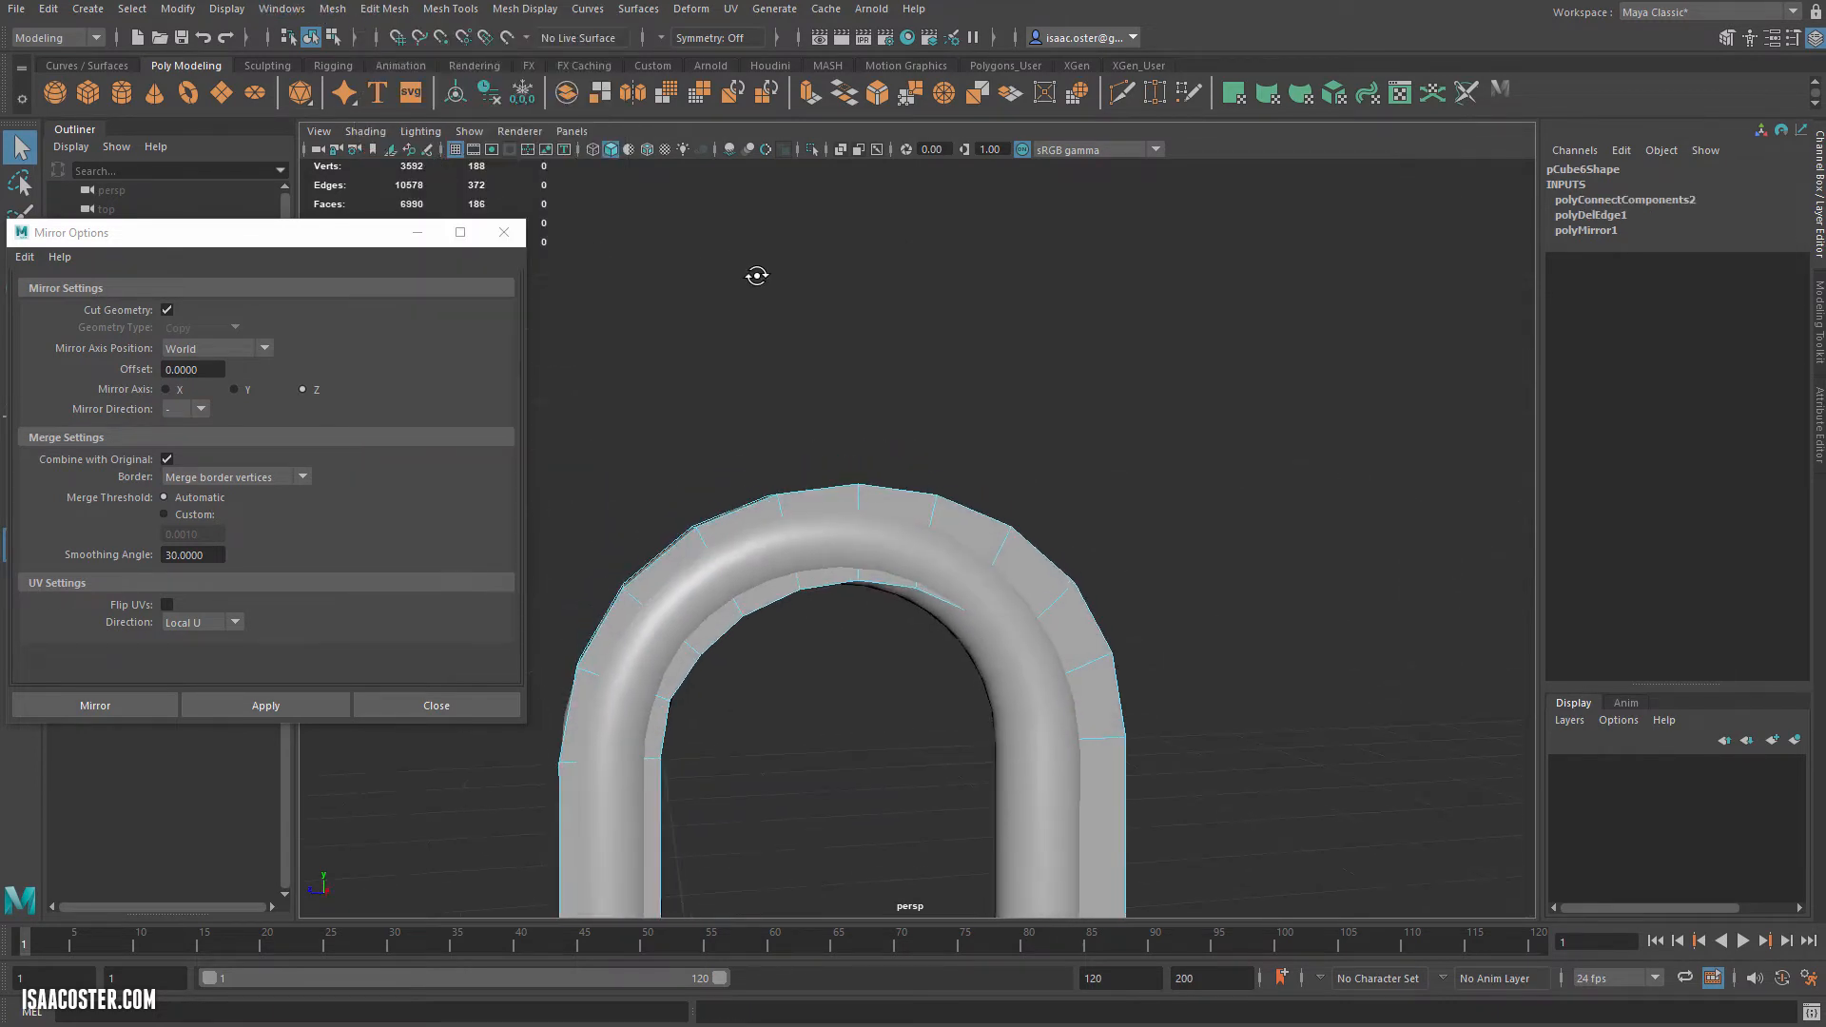
Examine how closely the mirrored mesh follows the high-poly tube, from the top bend down both legs.
{"action": "left_click_drag", "start_coordinate": [852, 416], "coordinate": [908, 287], "text": "alt"}
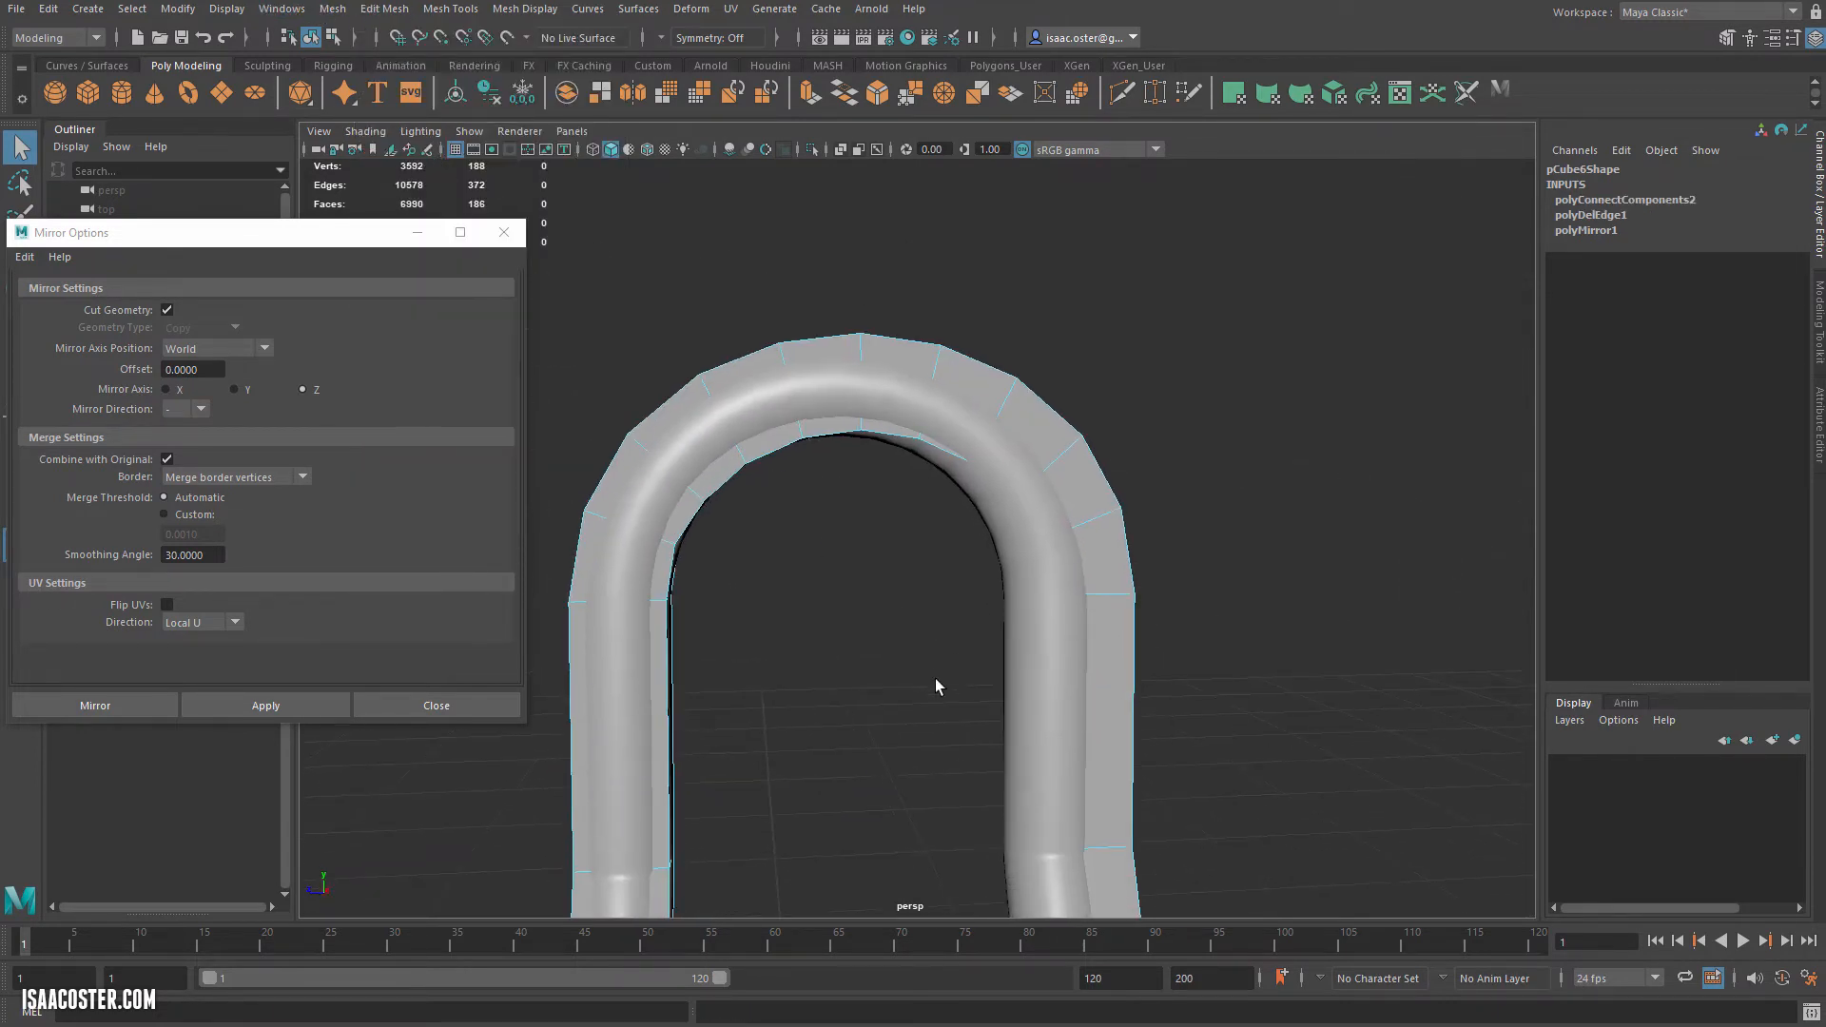
{"action": "left_click_drag", "start_coordinate": [936, 685], "coordinate": [956, 447], "text": "alt"}
{"action": "left_click_drag", "start_coordinate": [1051, 635], "coordinate": [803, 587], "text": "alt"}
{"action": "right_click_drag", "start_coordinate": [983, 612], "coordinate": [861, 606], "text": "alt"}
{"action": "middle_click_drag", "start_coordinate": [861, 606], "coordinate": [787, 453], "text": "alt"}
{"action": "middle_click_drag", "start_coordinate": [984, 420], "coordinate": [1023, 448], "text": "alt"}
{"action": "right_click_drag", "start_coordinate": [1025, 443], "coordinate": [1022, 496]}
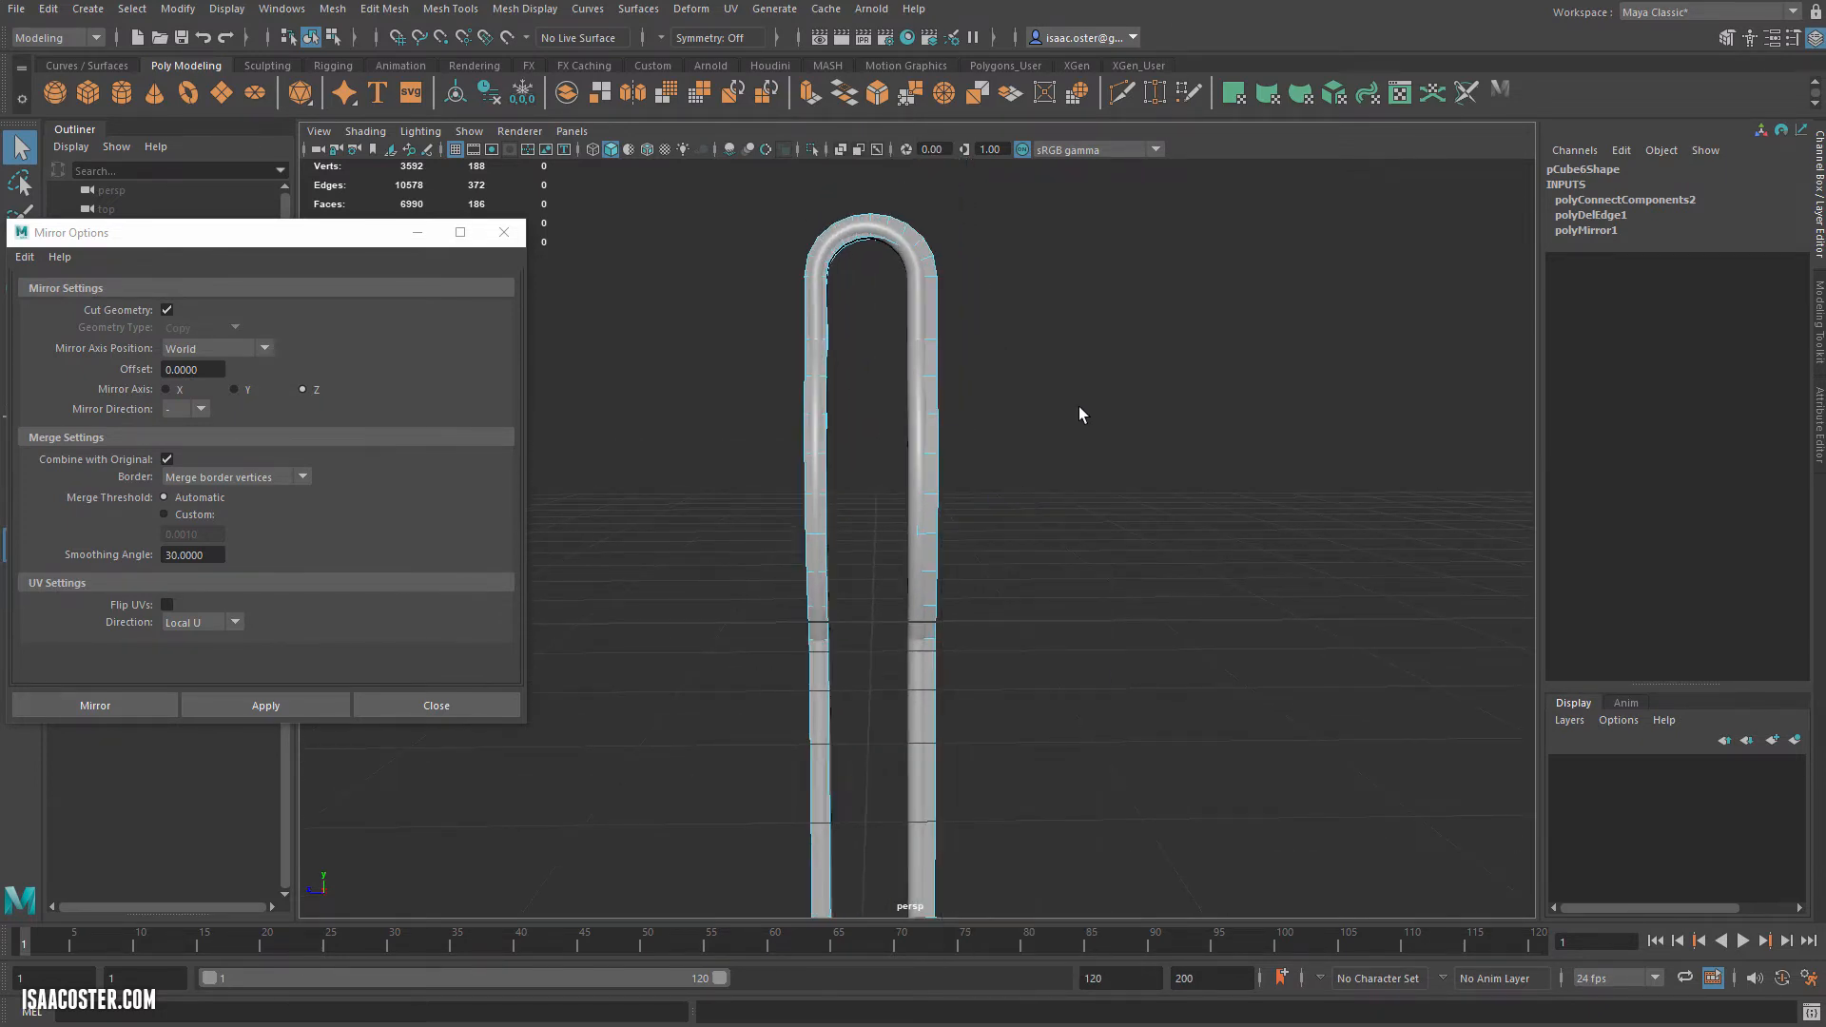
{"action": "scroll", "coordinate": [1081, 418], "scroll_direction": "down", "scroll_amount": 2}
{"action": "left_click_drag", "start_coordinate": [1101, 433], "coordinate": [1097, 481], "text": "alt"}
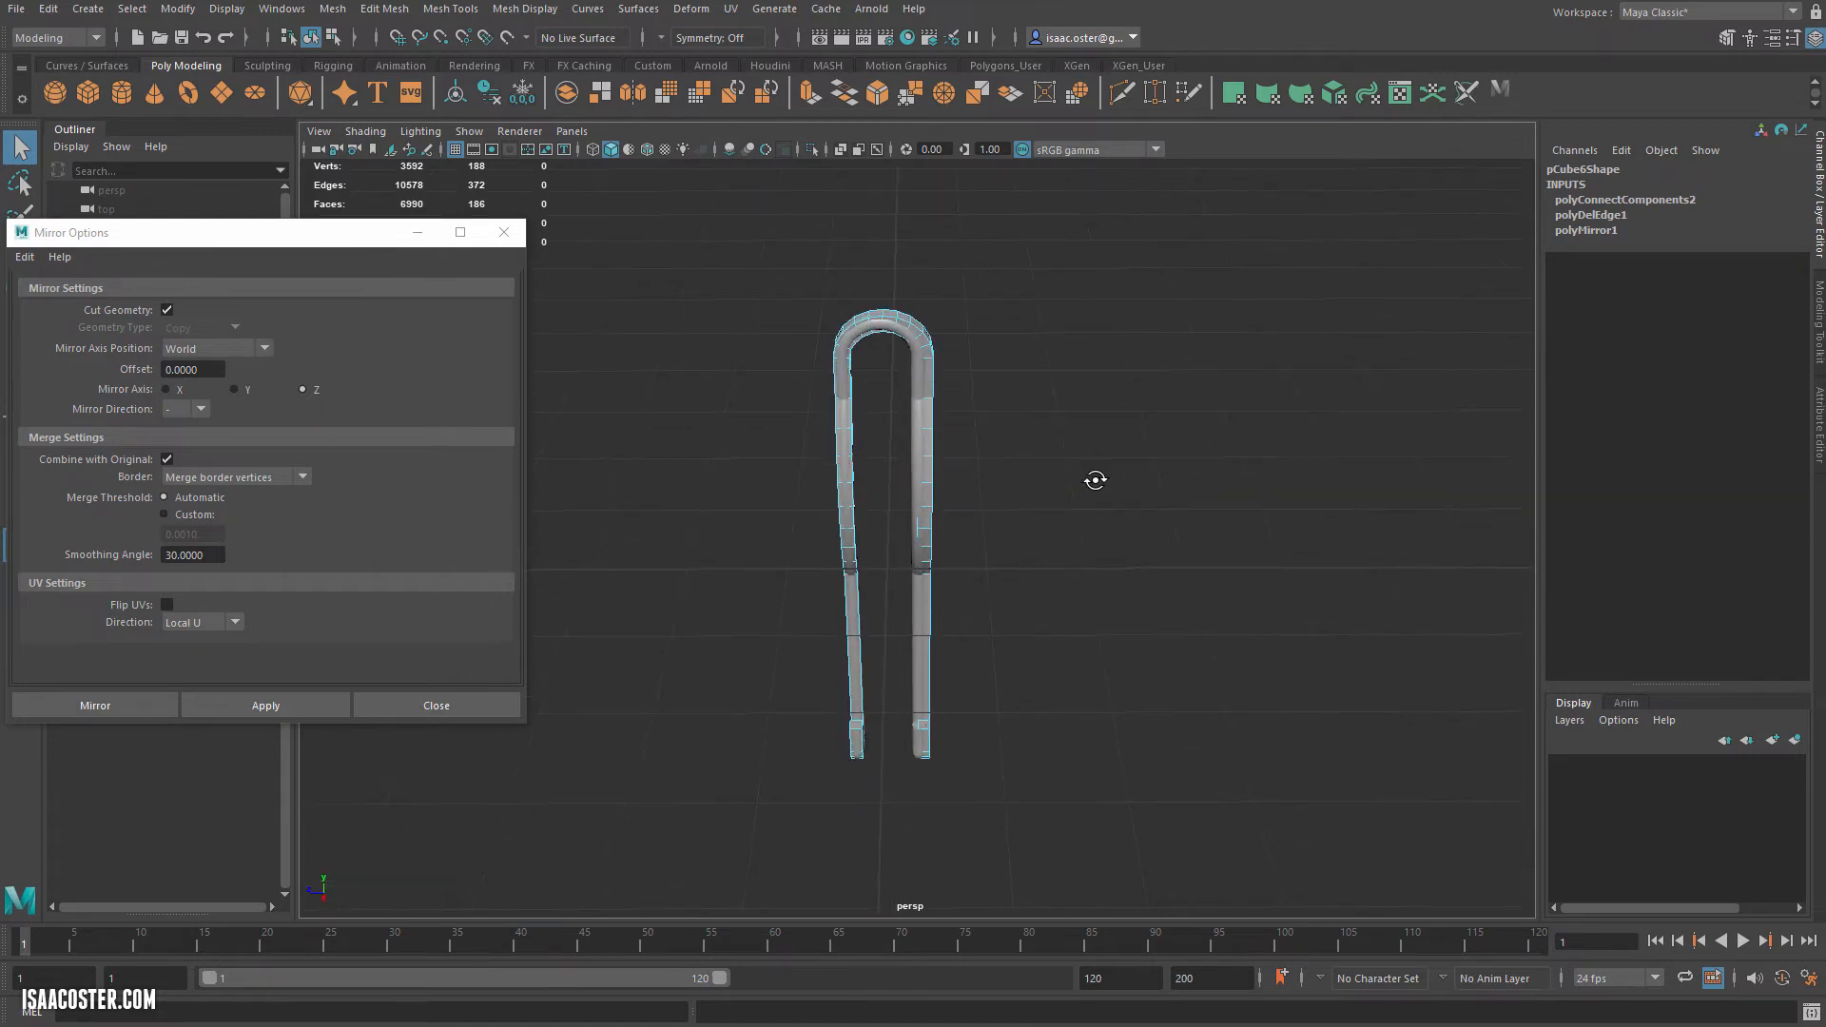
{"action": "right_click_drag", "start_coordinate": [1045, 518], "coordinate": [1415, 543], "text": "alt"}
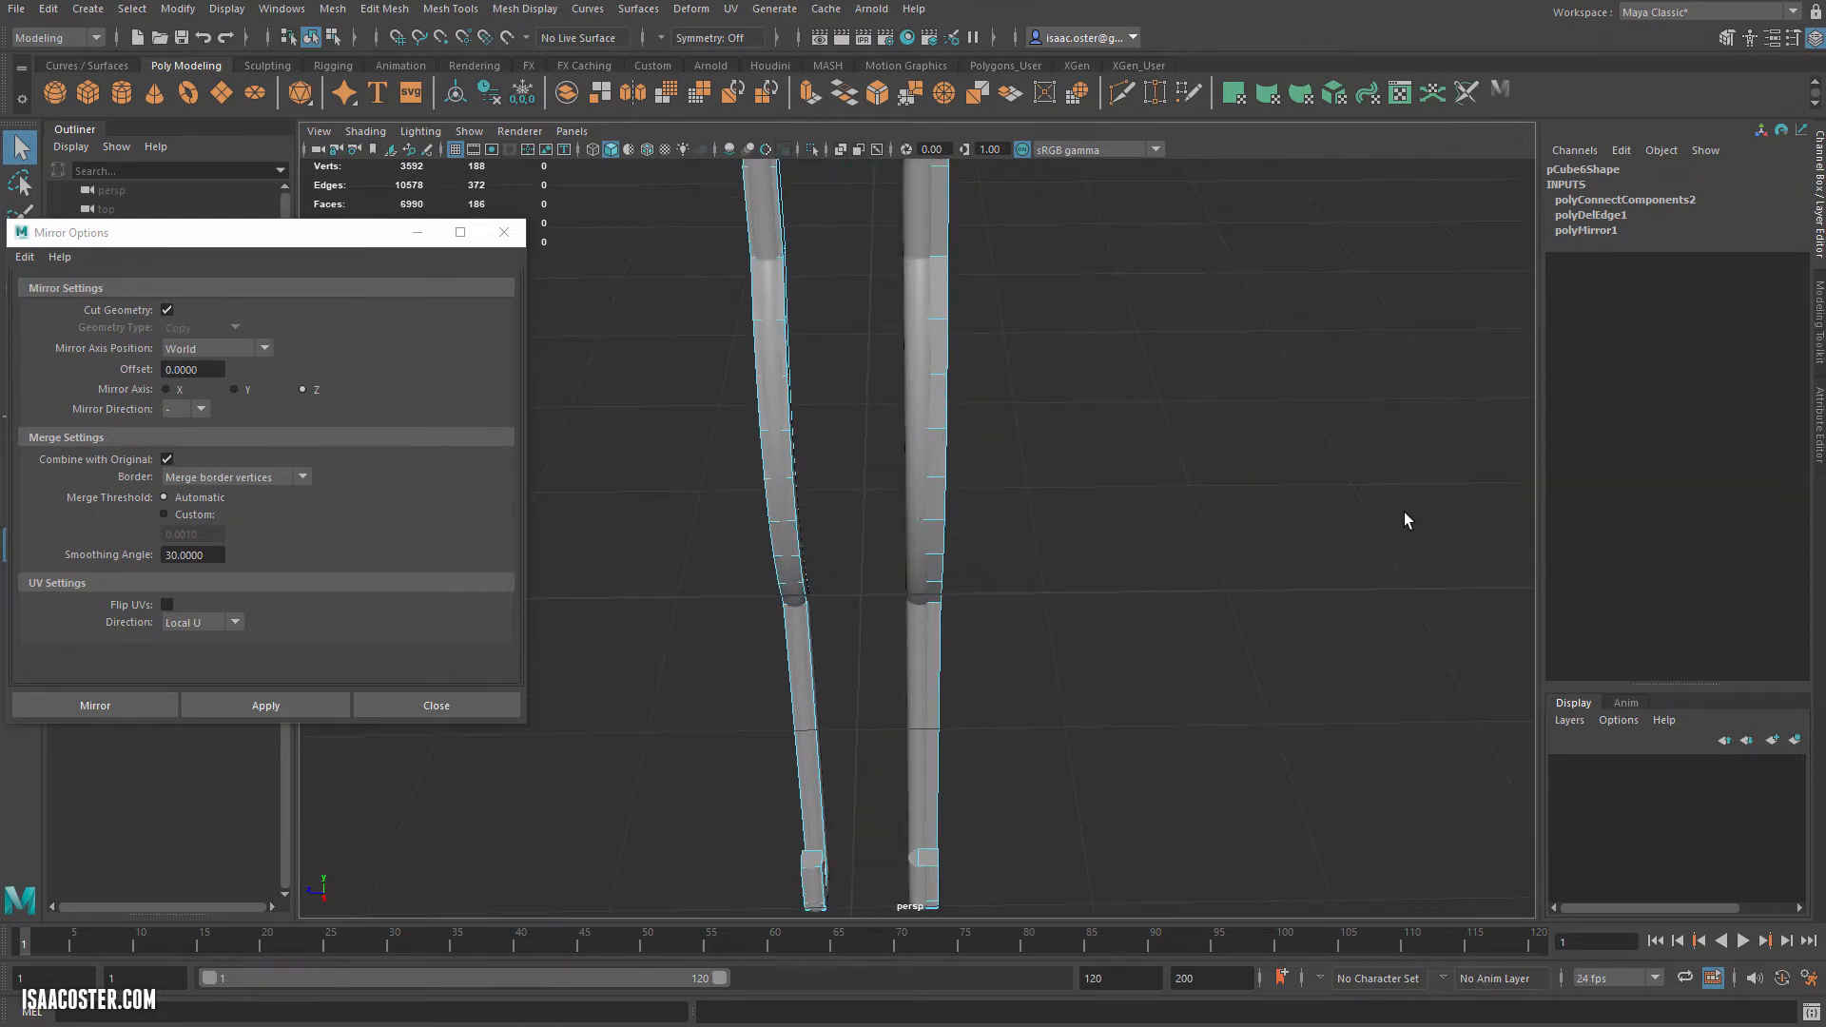
{"action": "left_click_drag", "start_coordinate": [1405, 514], "coordinate": [1412, 491], "text": "alt"}
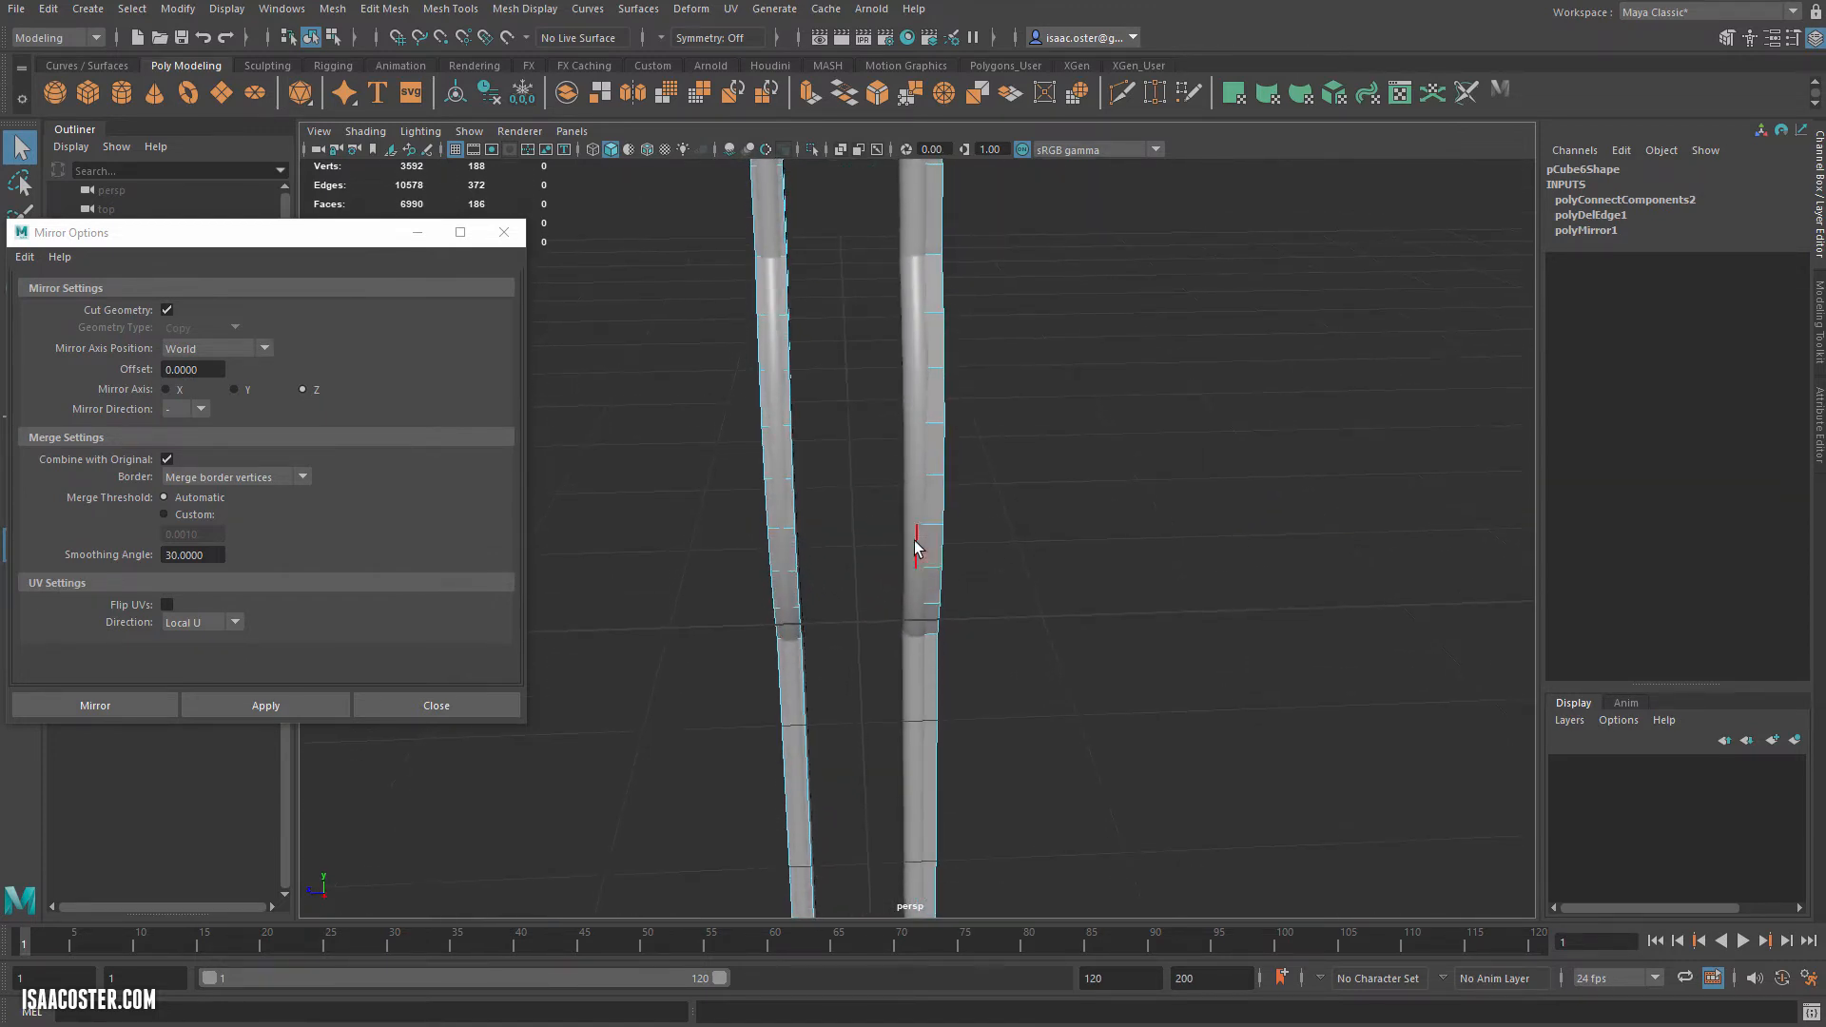
Try to mirror the high-poly tube across the world Z axis, and undo the mirror.
{"action": "key", "text": "F8"}
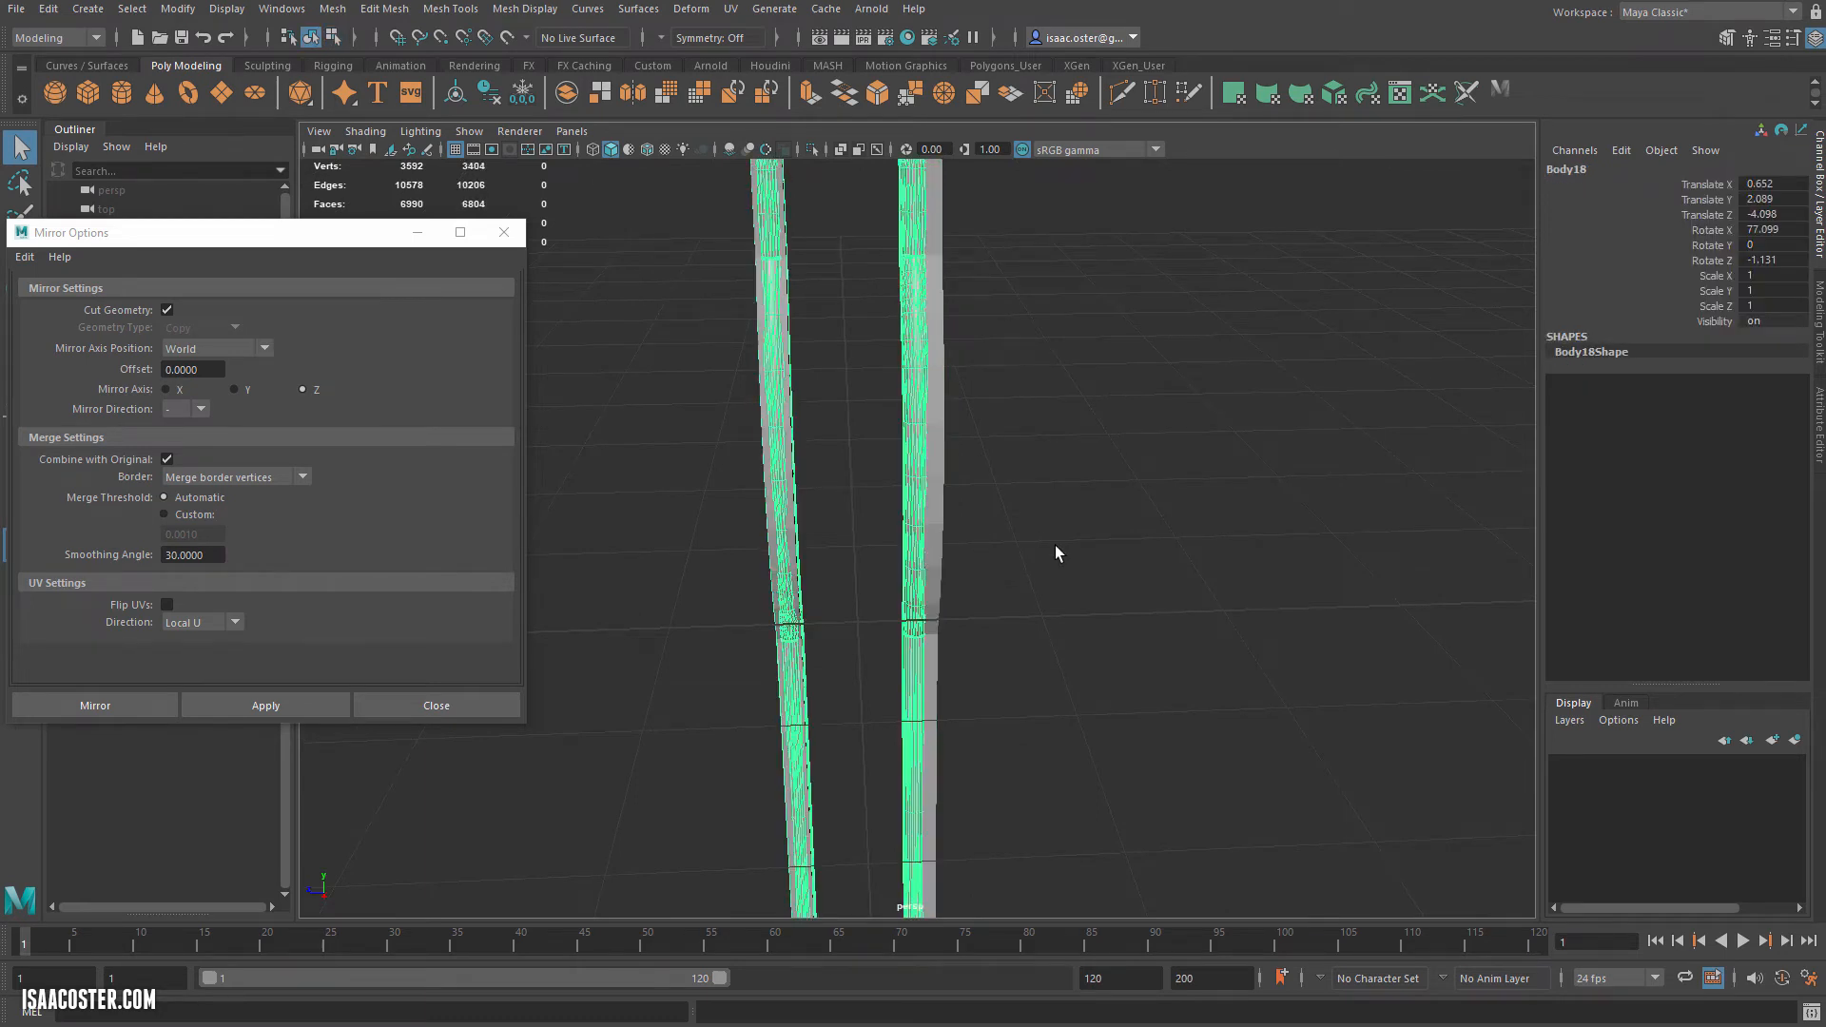
{"action": "left_click", "coordinate": [266, 706]}
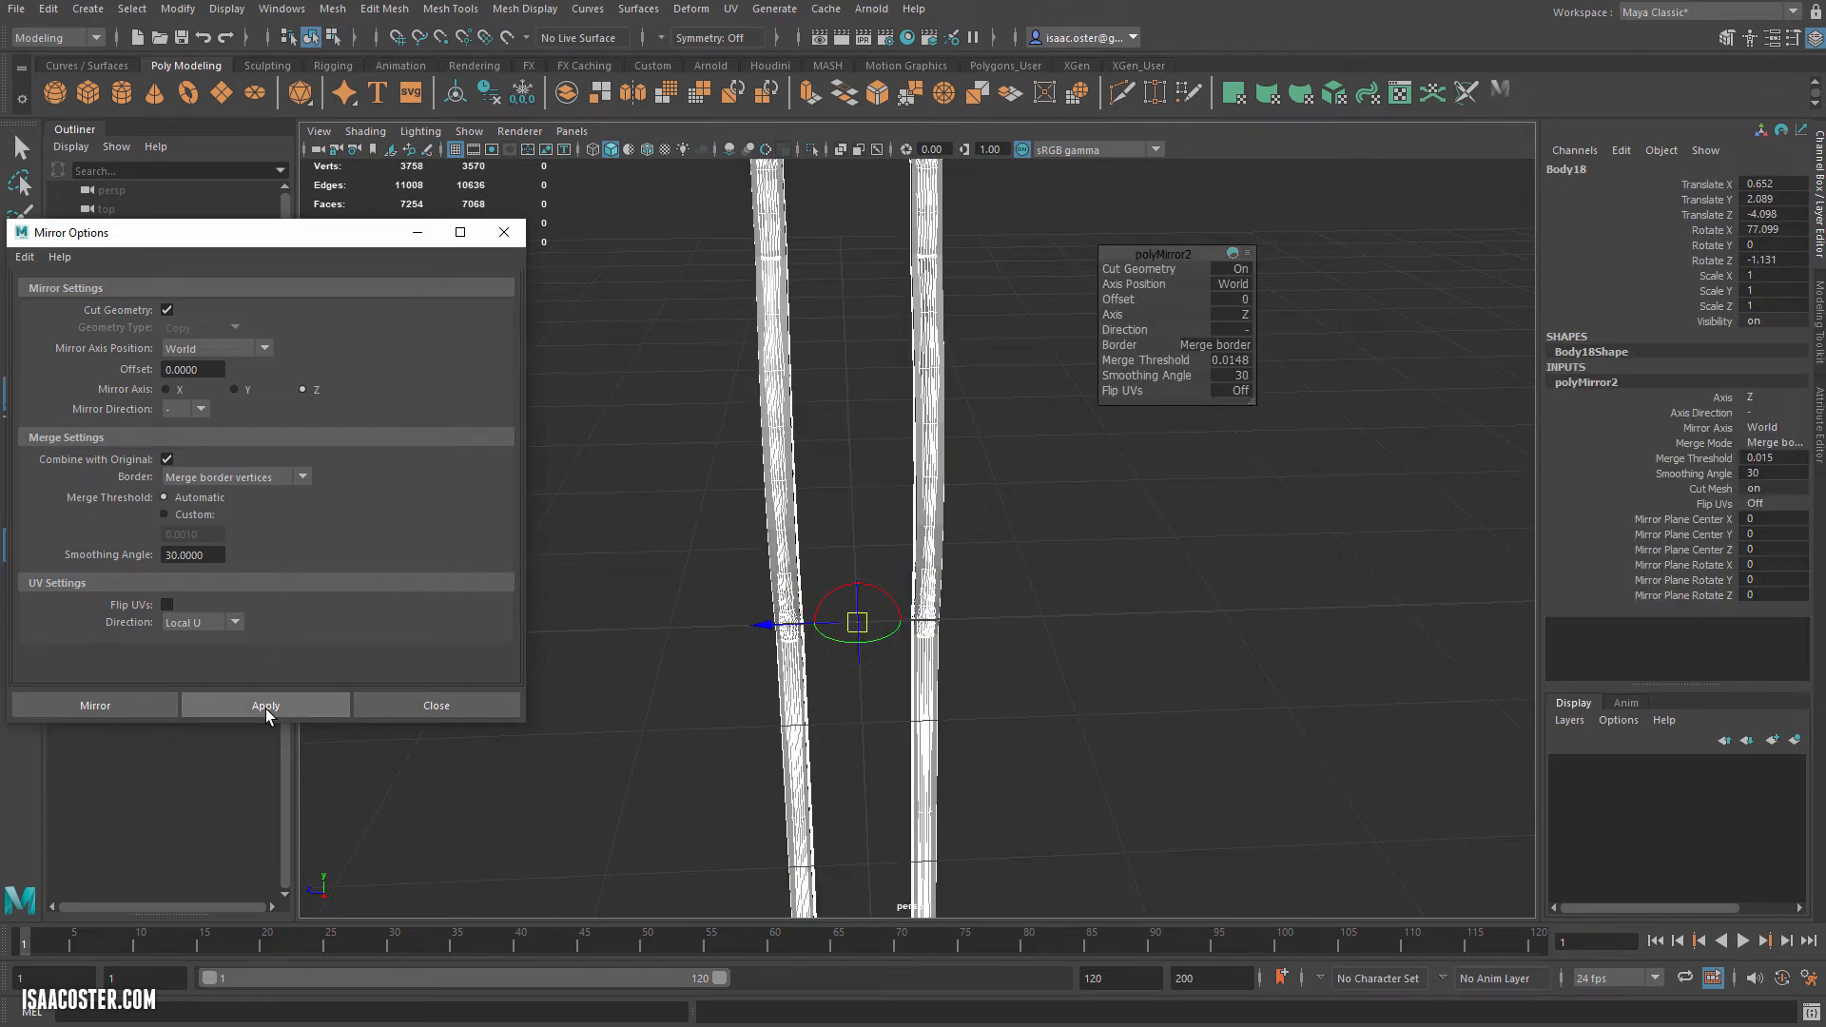
{"action": "middle_click_drag", "start_coordinate": [1072, 521], "coordinate": [1121, 623], "text": "alt"}
{"action": "key", "text": "ctrl+z"}
Center the pivot of the high-poly tube.
{"action": "left_click_drag", "start_coordinate": [1072, 475], "coordinate": [1007, 609], "text": "alt"}
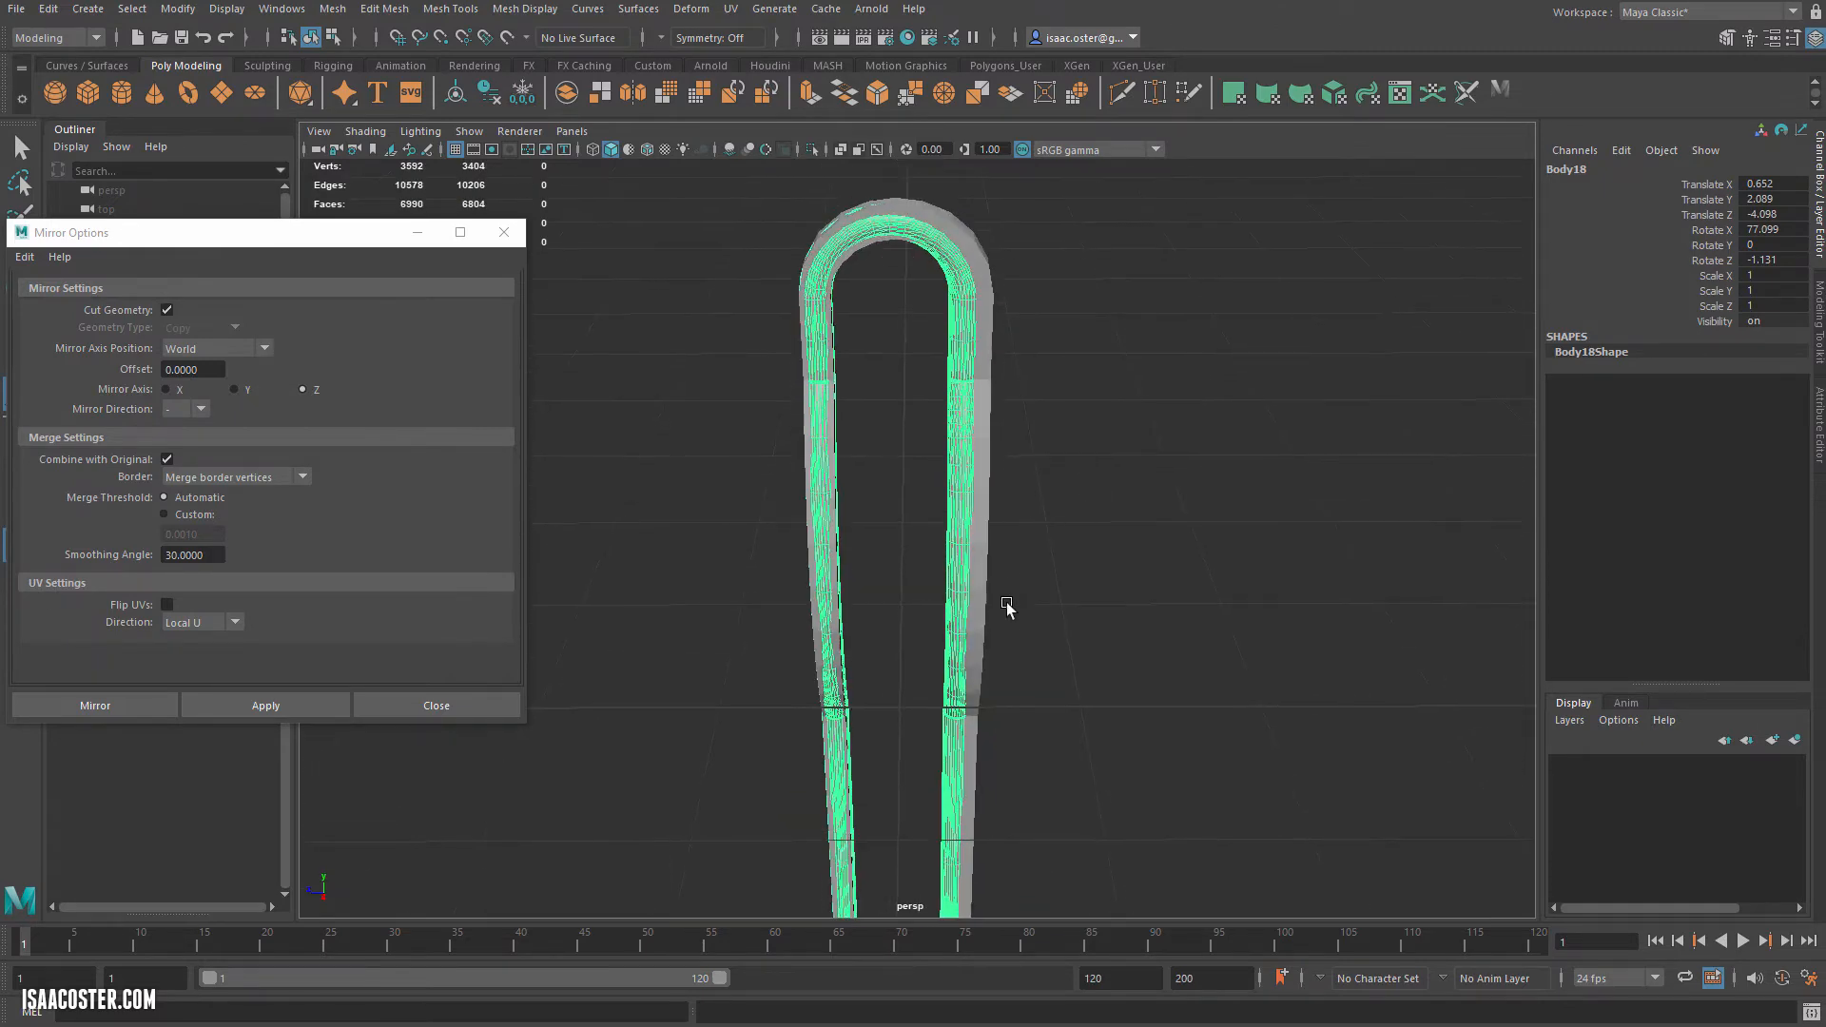
{"action": "mouse_move", "coordinate": [1000, 706]}
{"action": "left_mouse_down", "text": "alt"}
{"action": "mouse_move", "coordinate": [1024, 722]}
{"action": "mouse_move", "coordinate": [1009, 761]}
{"action": "mouse_move", "coordinate": [1068, 758]}
{"action": "left_mouse_up", "text": "alt"}
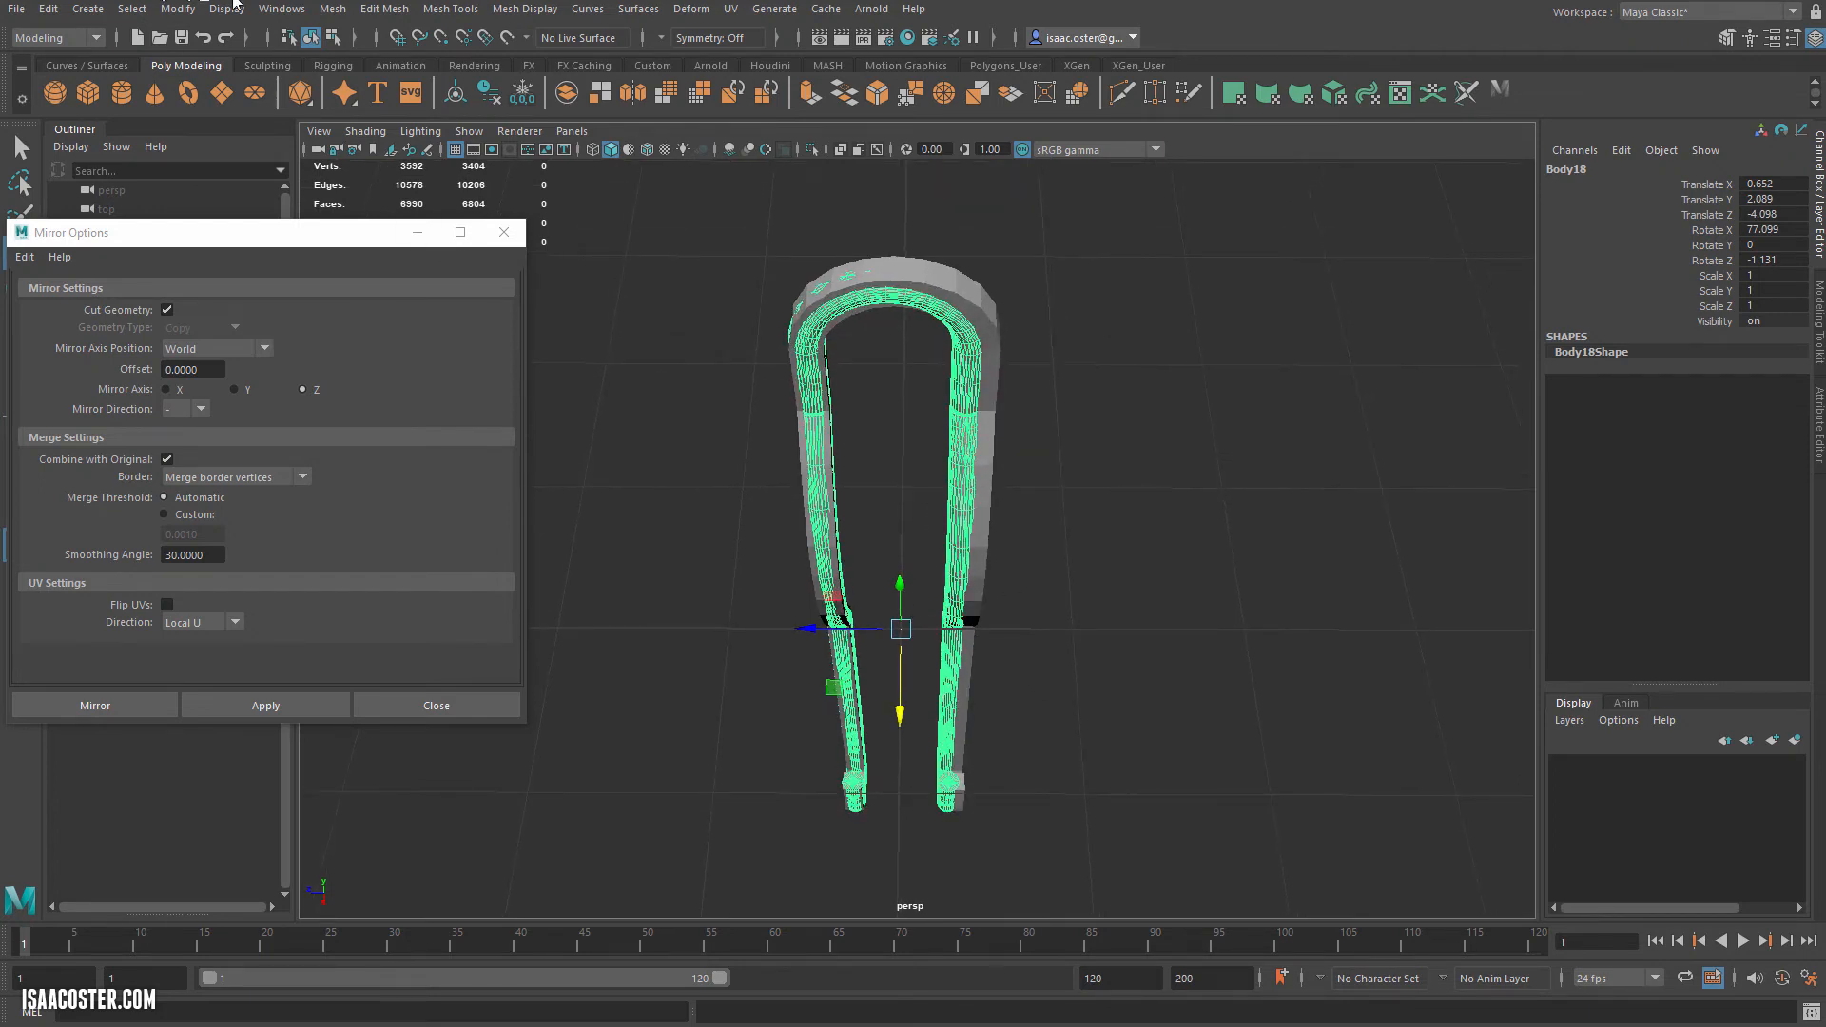
{"action": "left_click", "coordinate": [178, 9]}
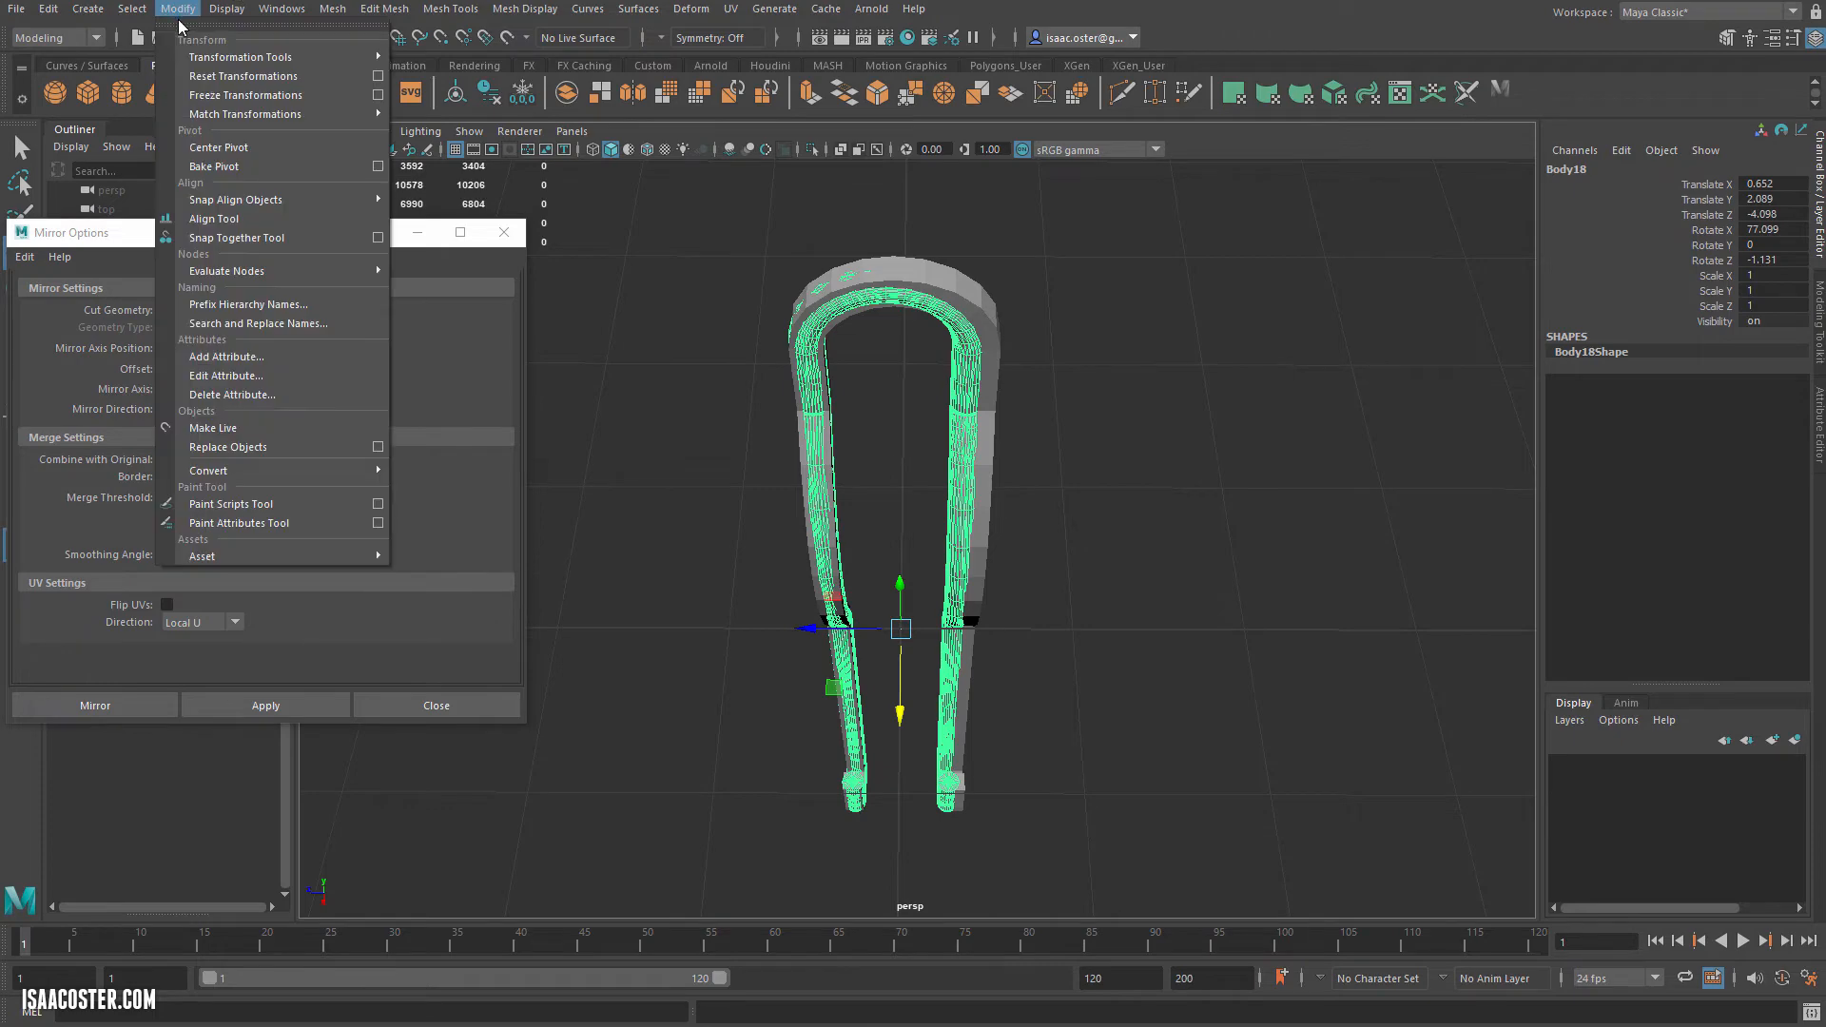
{"action": "left_click", "coordinate": [219, 149]}
{"action": "left_click_drag", "start_coordinate": [810, 372], "coordinate": [918, 231], "text": "alt"}
Delete the two rings of faces in the middle of the low-poly mesh's top bend.
{"action": "left_click", "coordinate": [960, 243]}
{"action": "middle_click_drag", "start_coordinate": [1028, 384], "coordinate": [1018, 352], "text": "alt"}
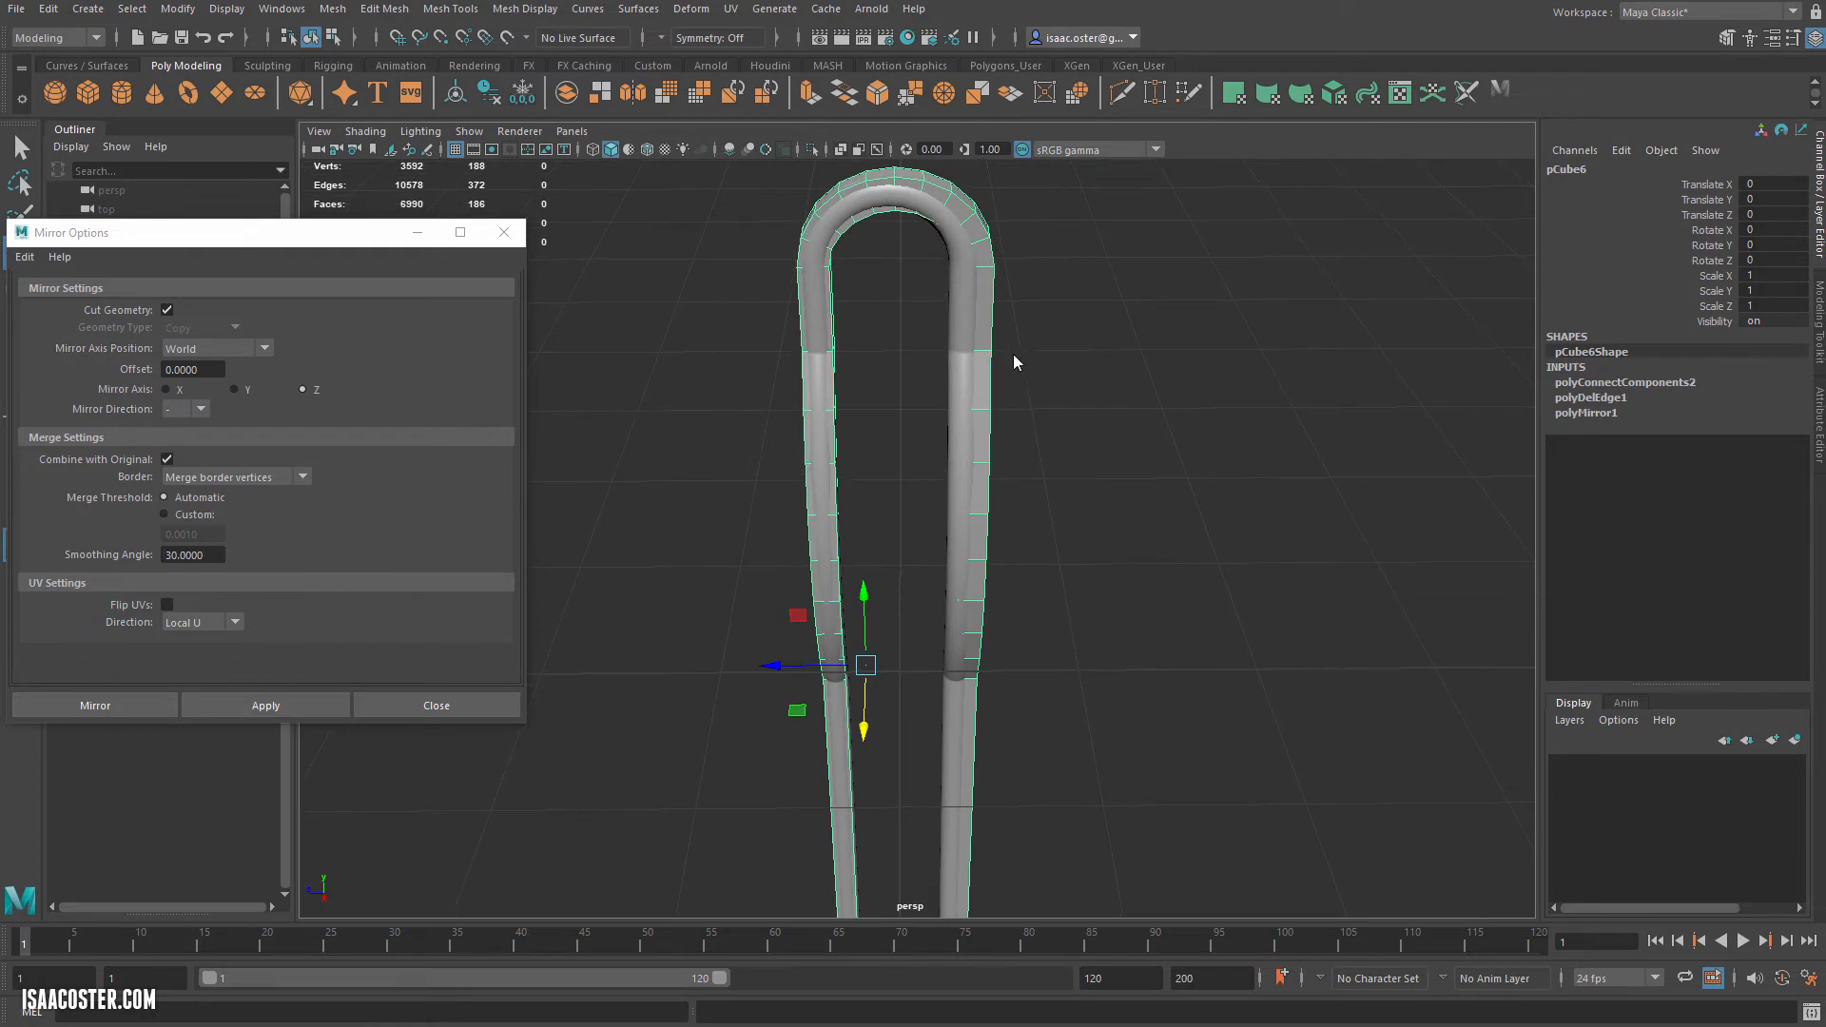
{"action": "right_click_drag", "start_coordinate": [1015, 354], "coordinate": [1038, 393]}
{"action": "scroll", "coordinate": [1038, 393], "scroll_direction": "down", "scroll_amount": 3}
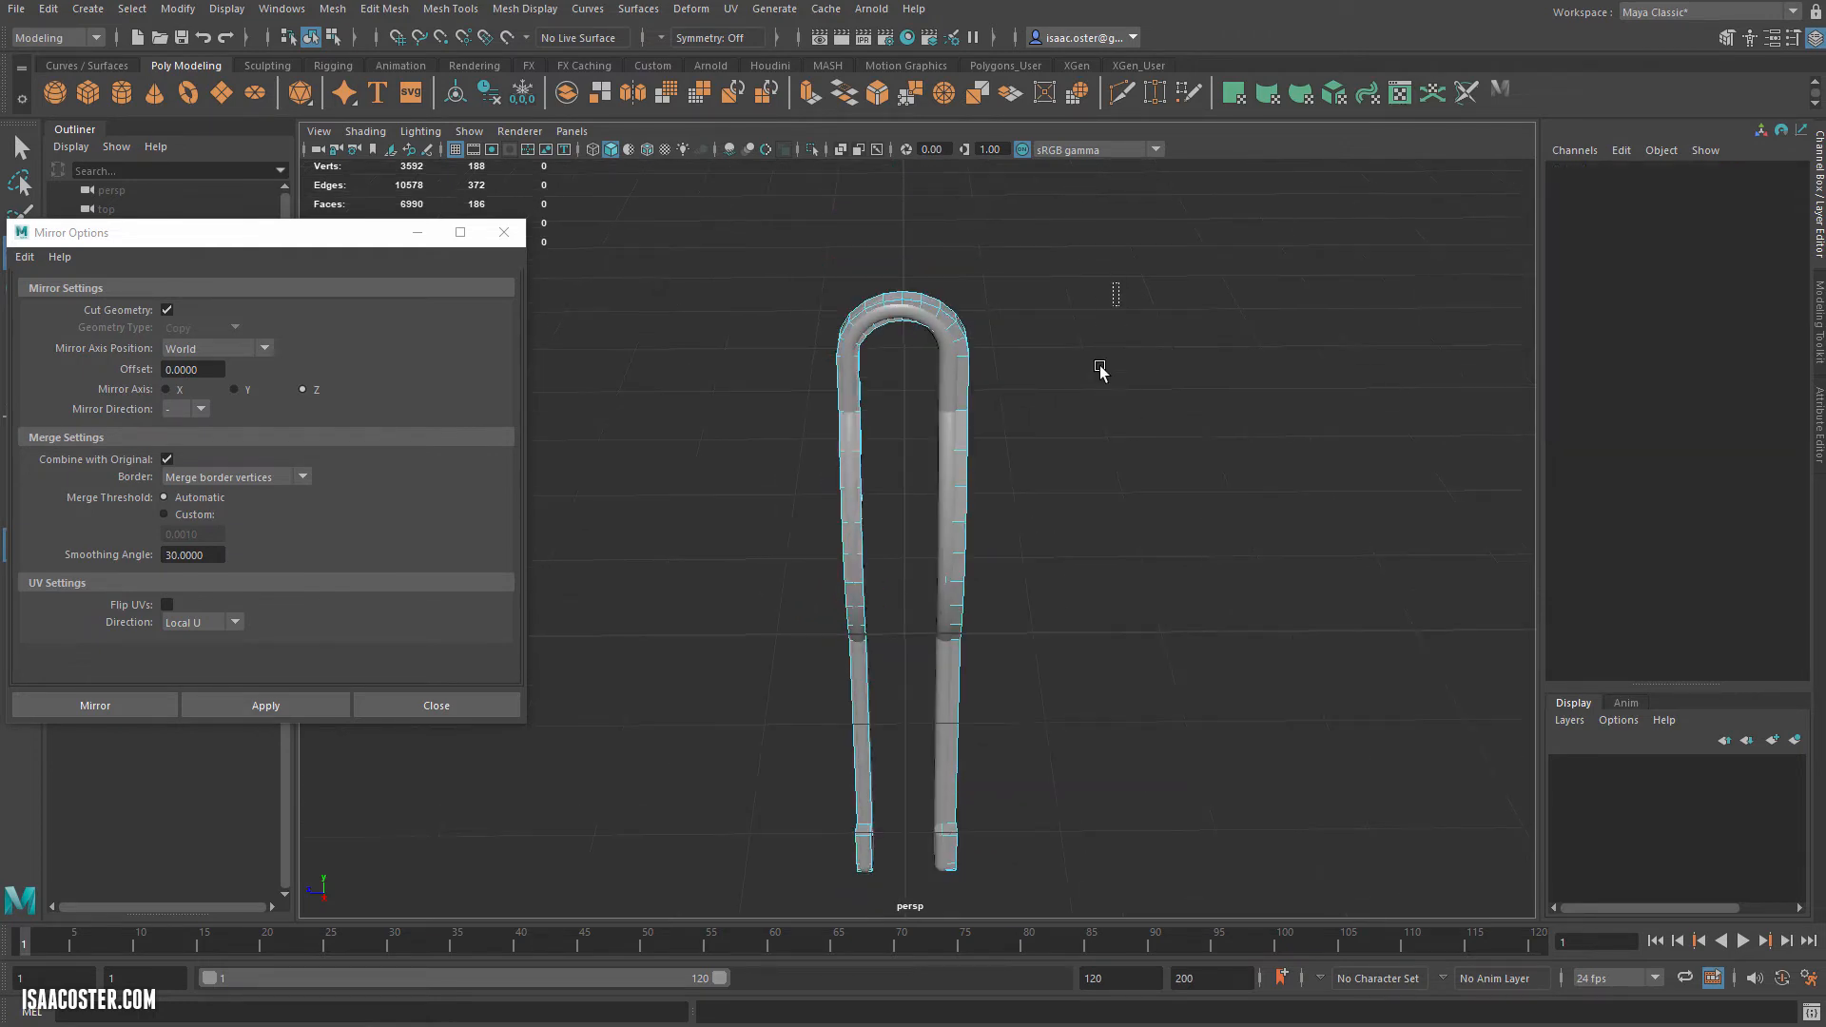
{"action": "left_click_drag", "start_coordinate": [1101, 371], "coordinate": [911, 932]}
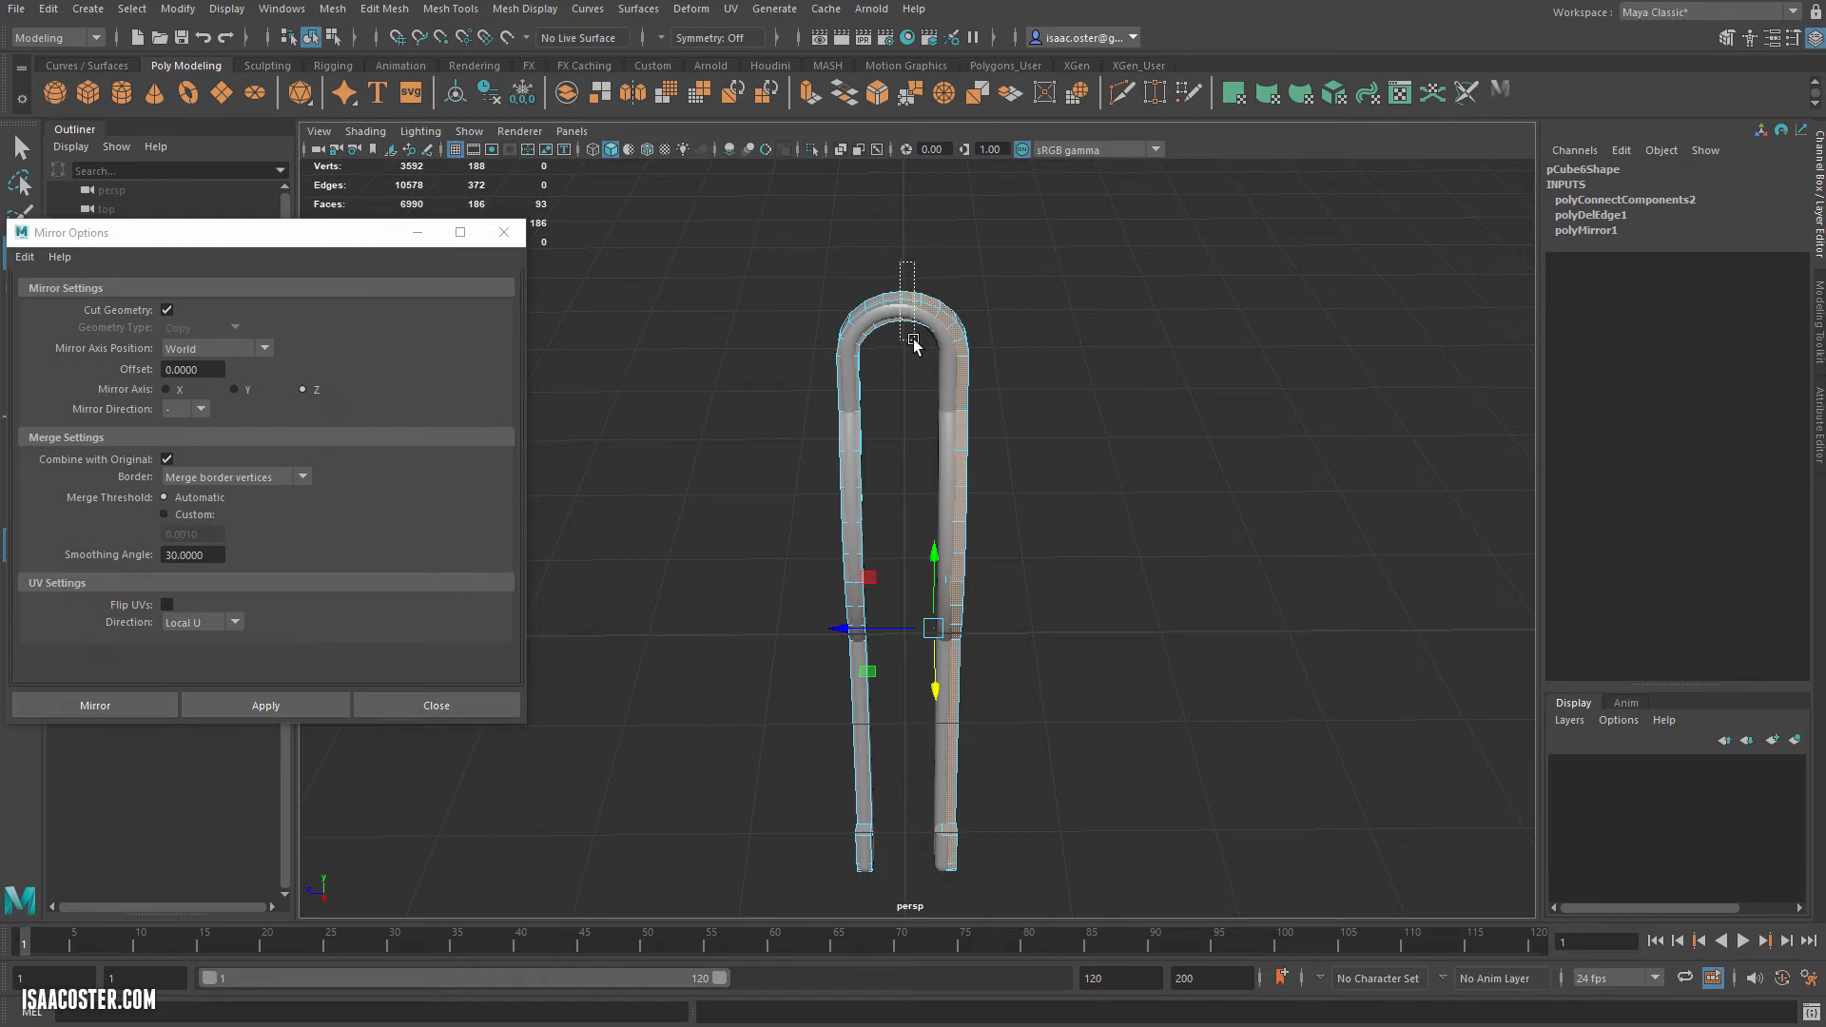
{"action": "left_click_drag", "start_coordinate": [913, 344], "coordinate": [915, 342]}
{"action": "key", "text": "Delete"}
Shift all faces of one separated half of the low-poly mesh along Z so they line up with the high-poly tube.
{"action": "left_click_drag", "start_coordinate": [1091, 216], "coordinate": [911, 961]}
{"action": "scroll", "coordinate": [901, 709], "scroll_direction": "up", "scroll_amount": 5}
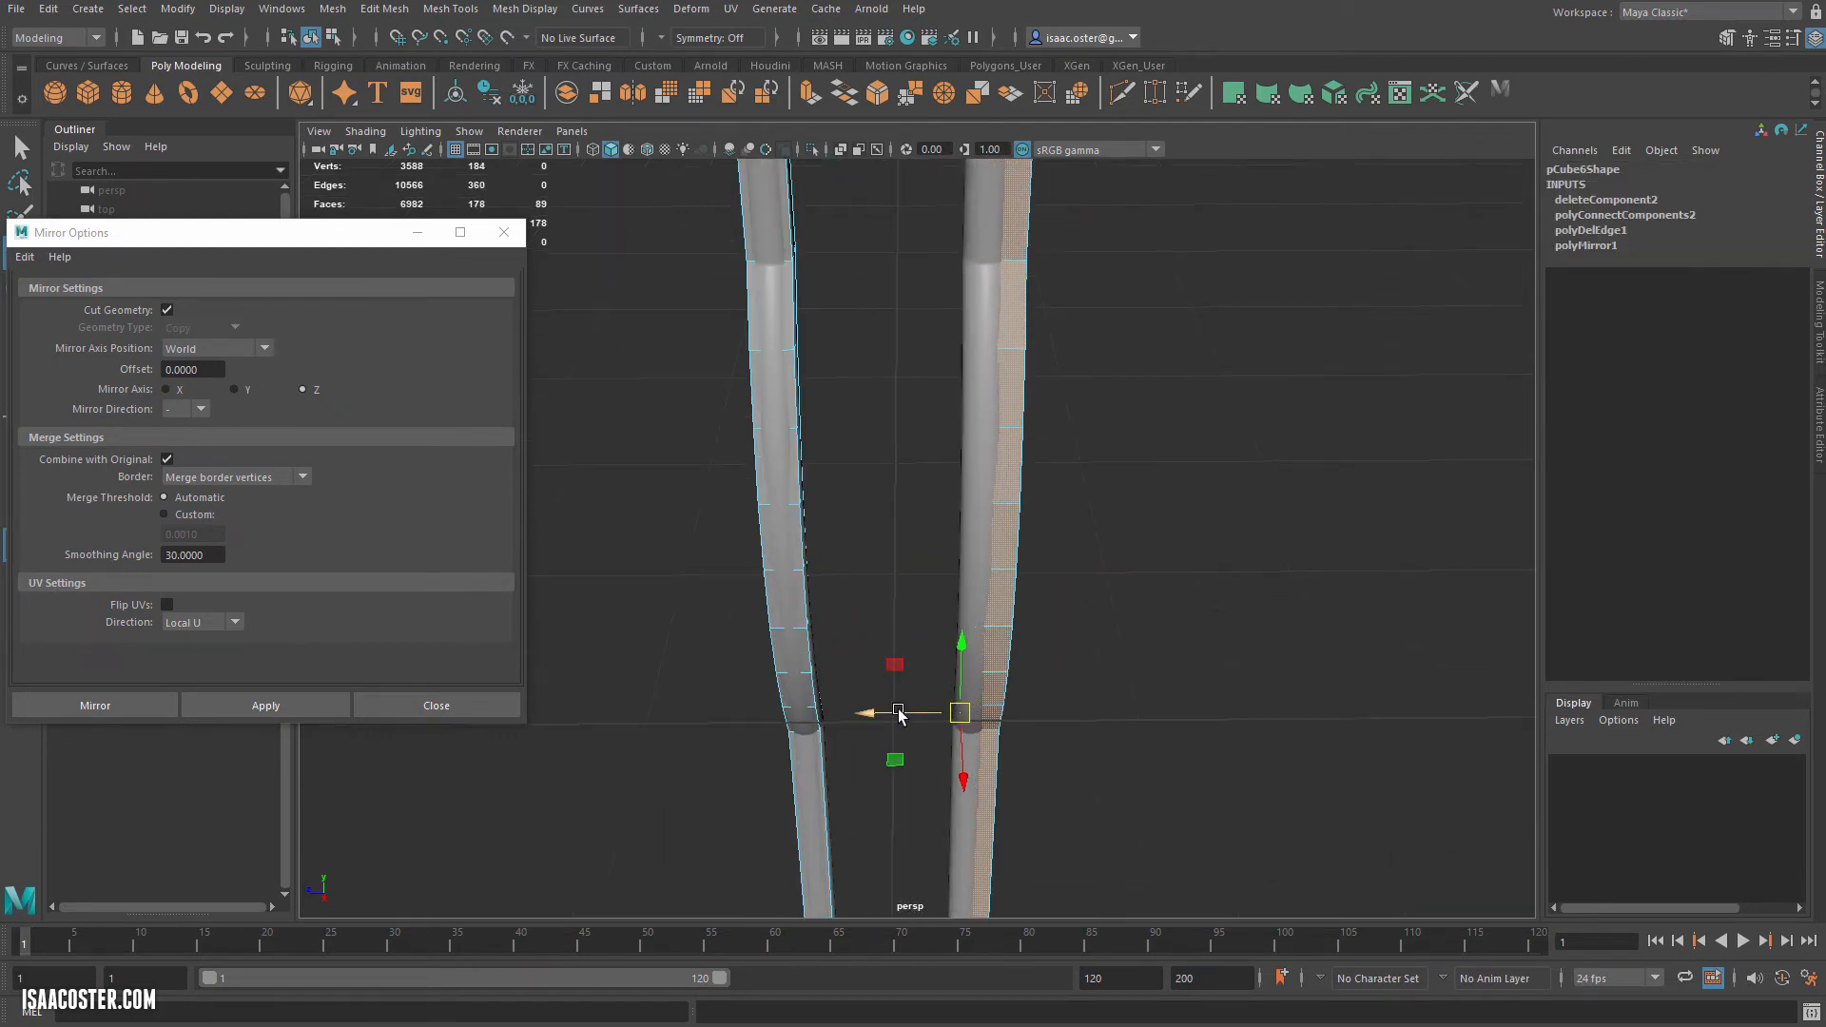
{"action": "left_click_drag", "start_coordinate": [899, 713], "coordinate": [884, 721]}
{"action": "scroll", "coordinate": [1079, 619], "scroll_direction": "down", "scroll_amount": 5}
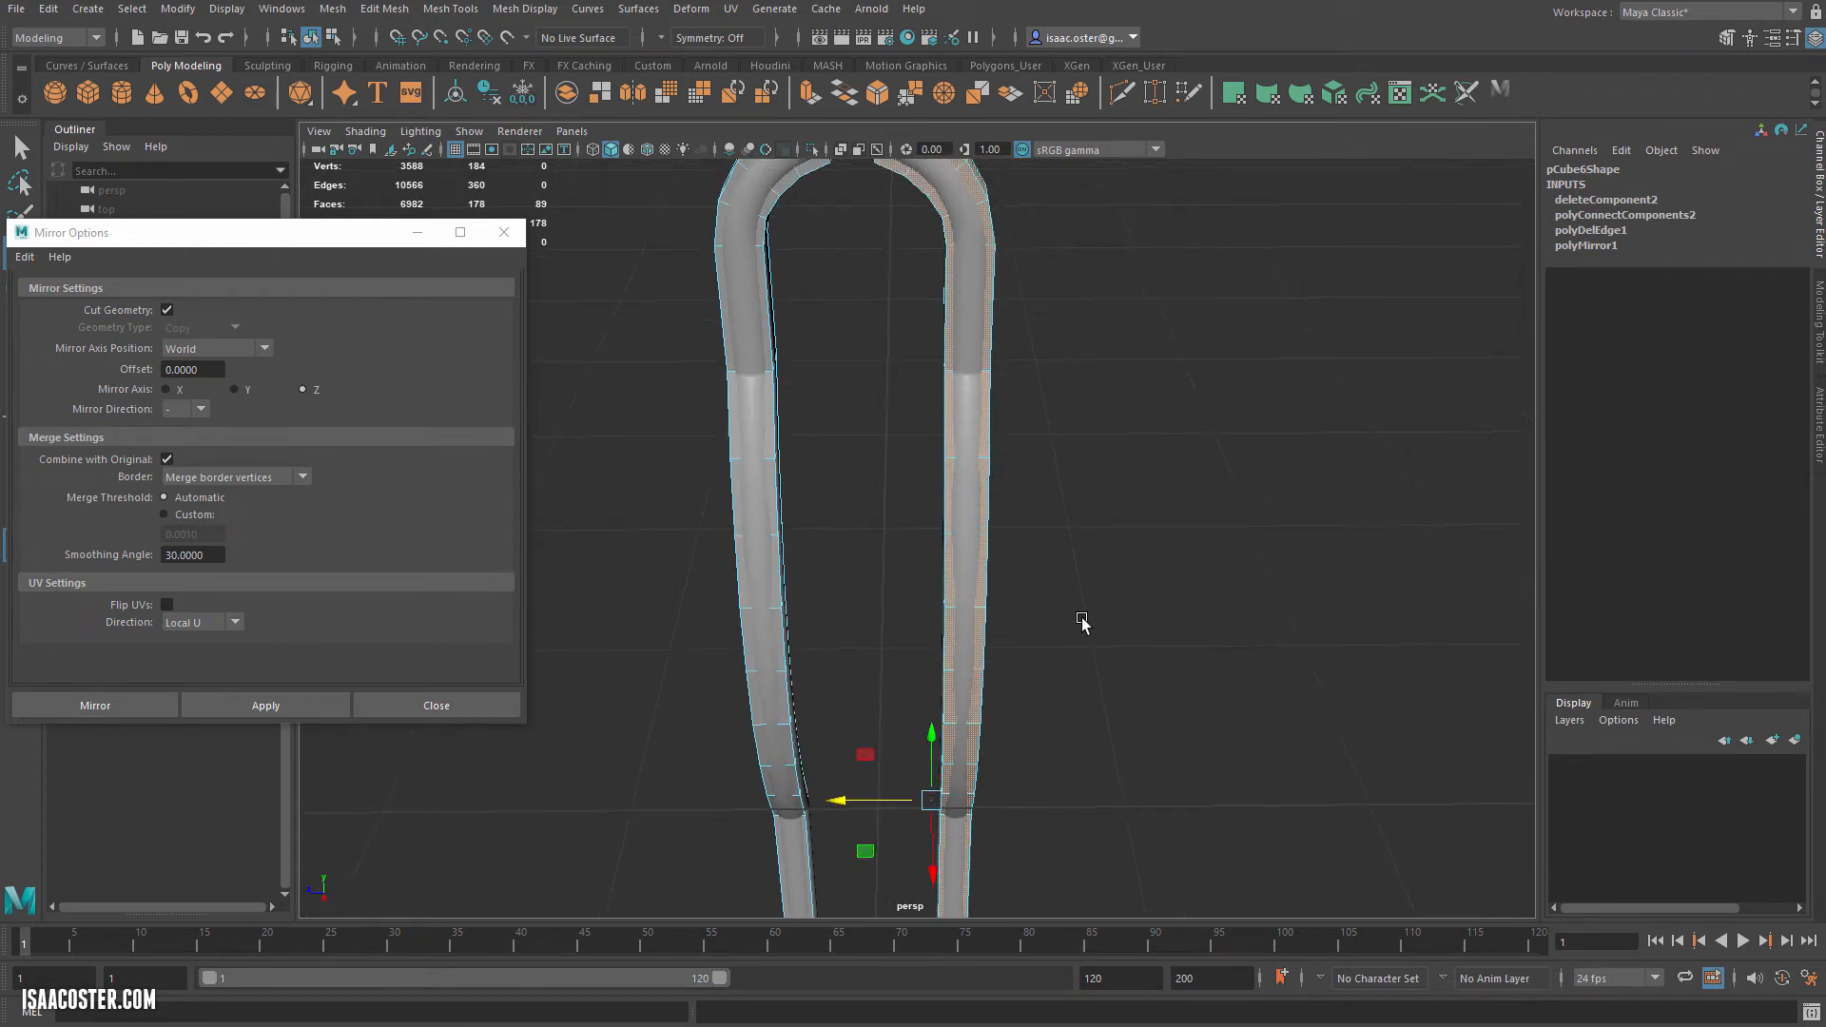
{"action": "scroll", "coordinate": [1106, 585], "scroll_direction": "up", "scroll_amount": 6}
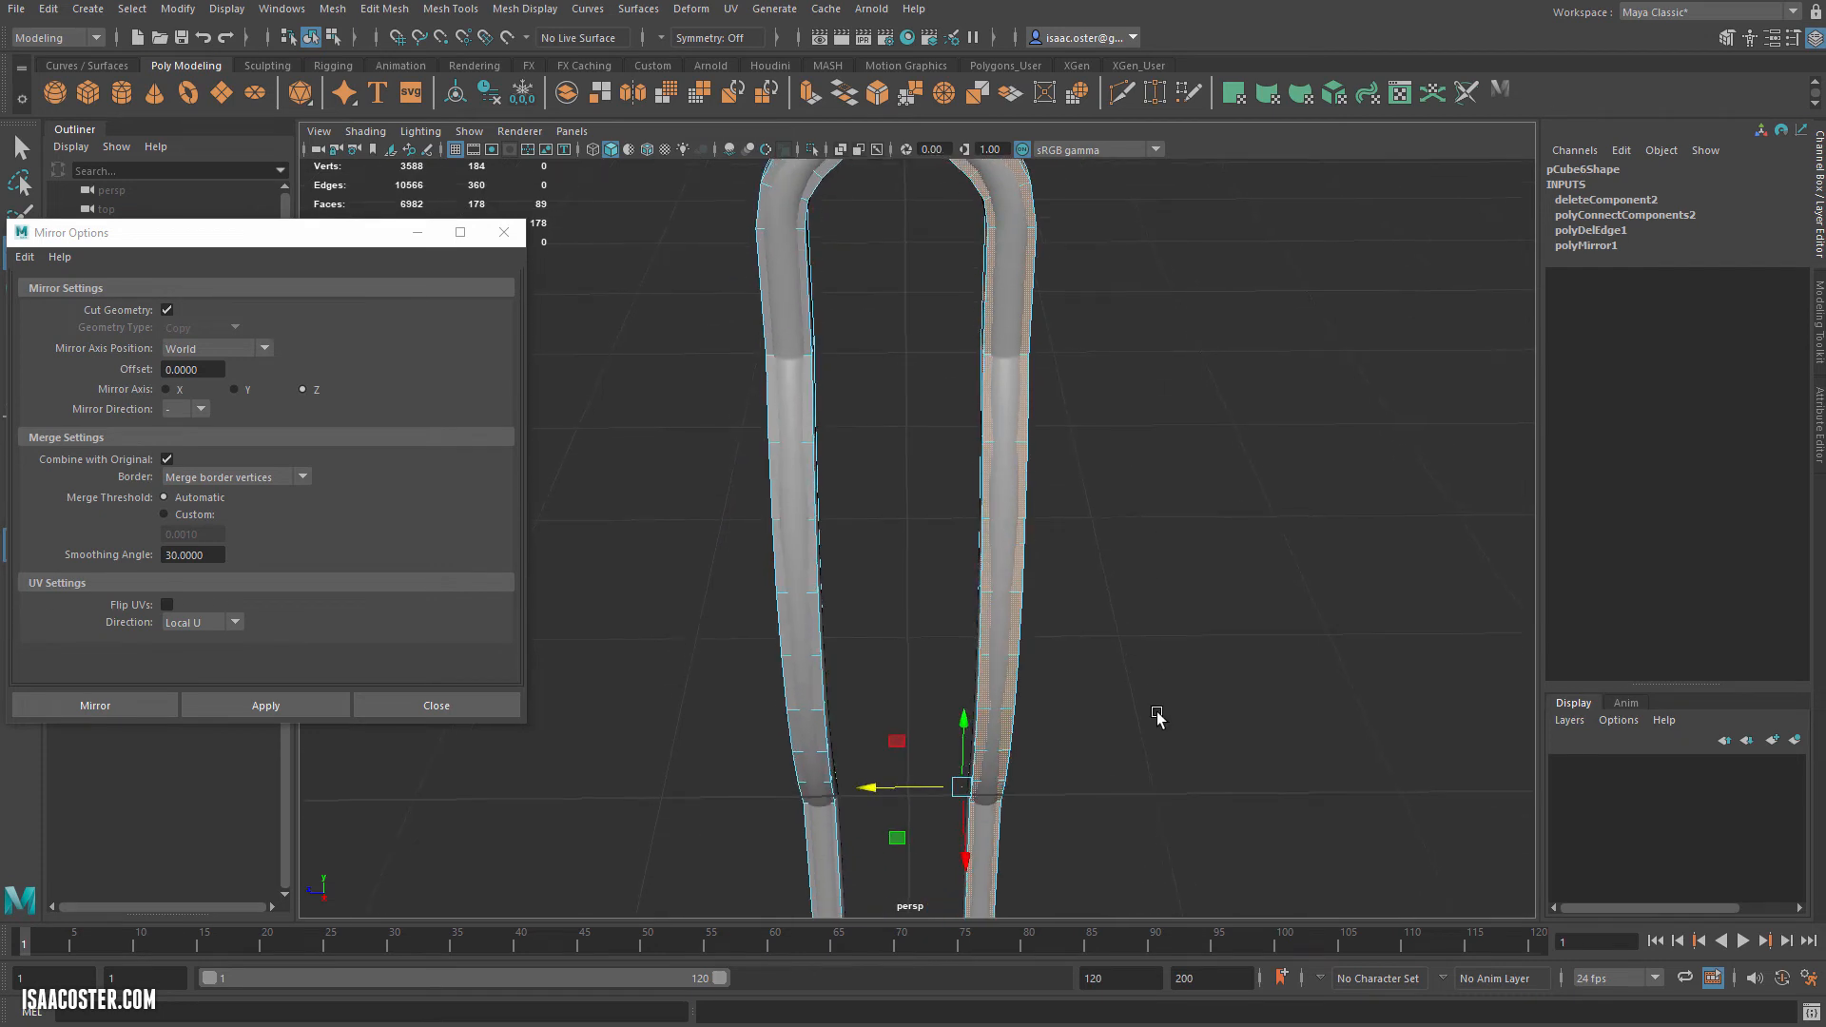
{"action": "scroll", "coordinate": [1092, 631], "scroll_direction": "down", "scroll_amount": 6}
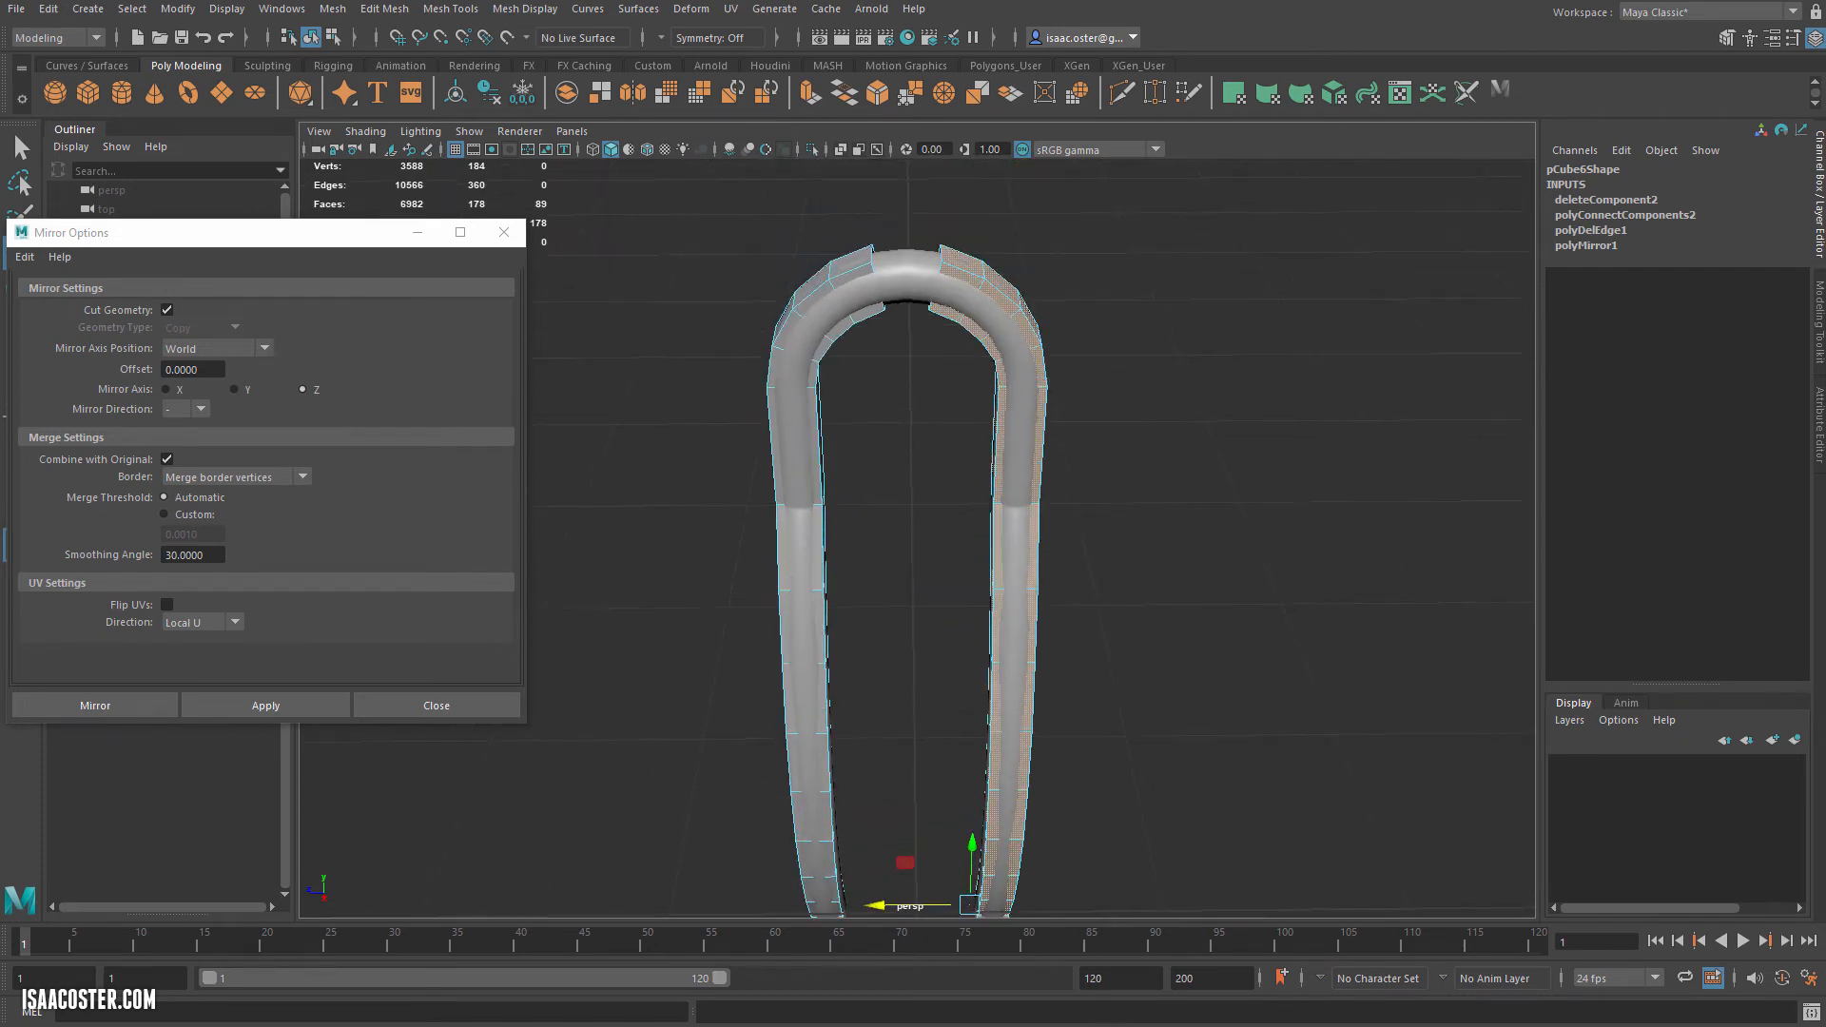
{"action": "middle_click_drag", "start_coordinate": [907, 328], "coordinate": [888, 499], "text": "alt"}
{"action": "right_click_drag", "start_coordinate": [923, 496], "coordinate": [1117, 520], "text": "alt"}
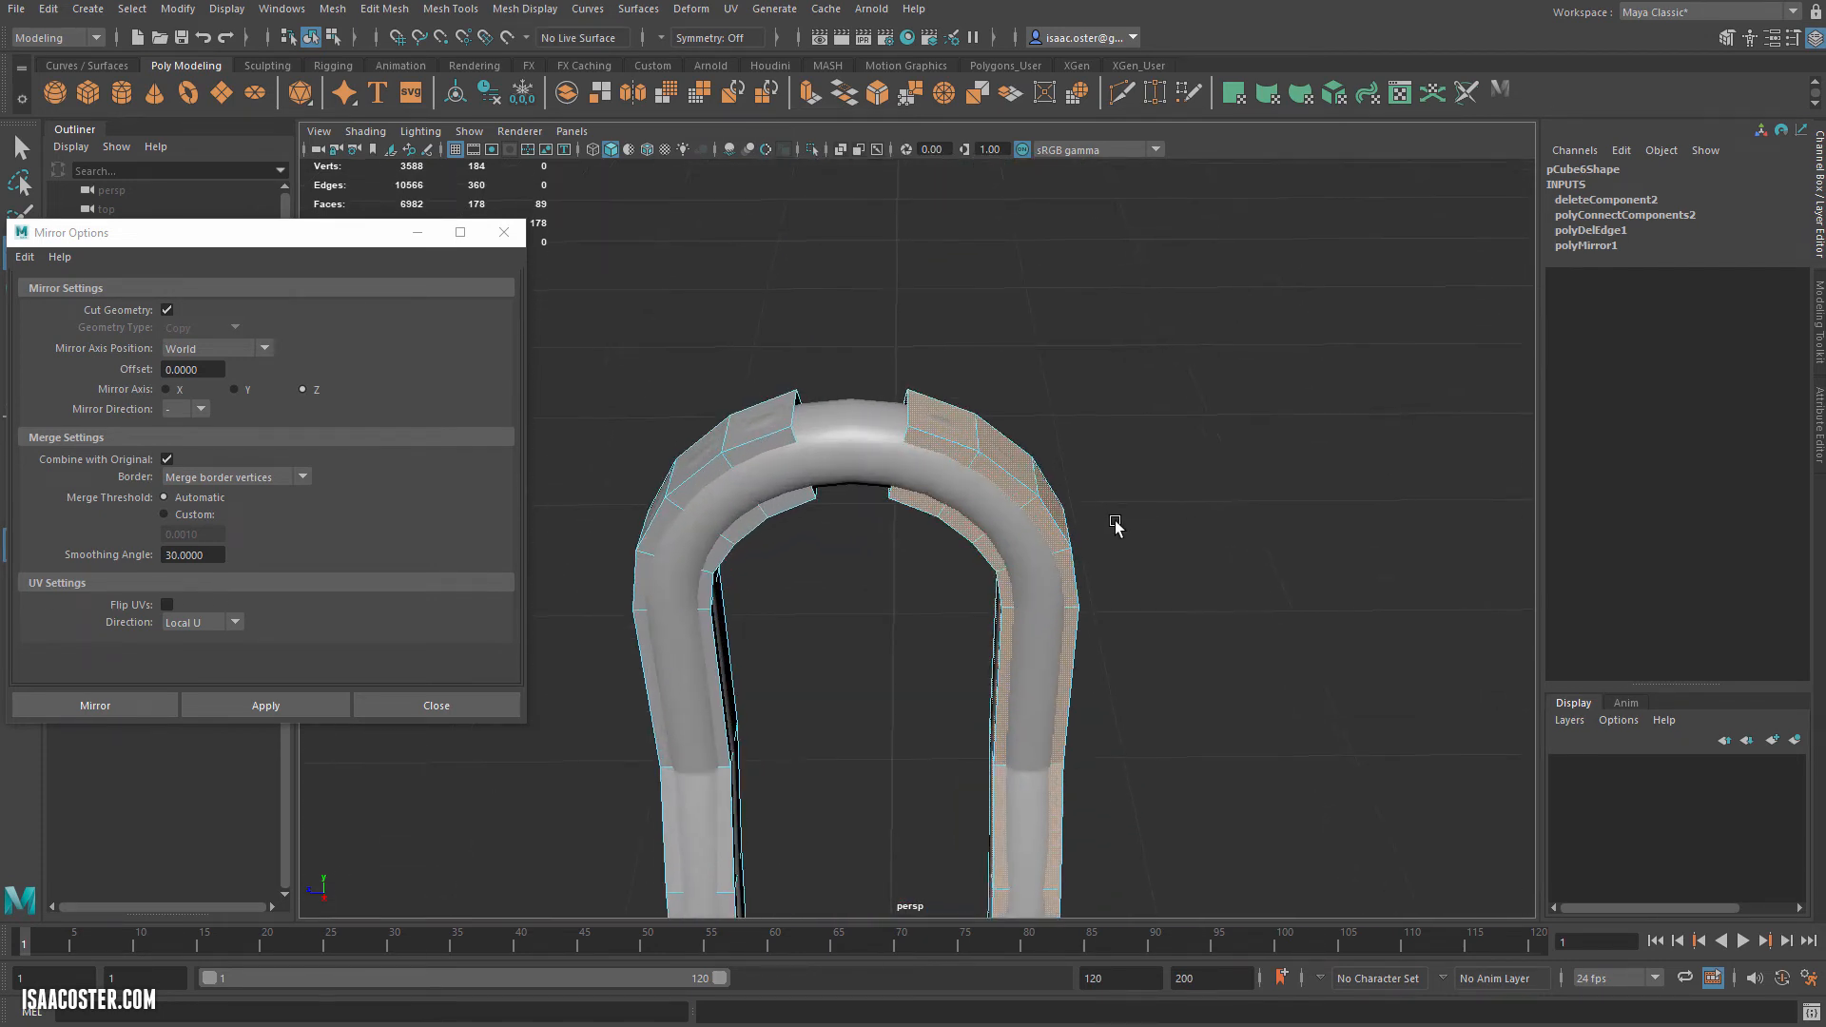
Bridge the two open border loops across the gap at the top of the bend.
{"action": "right_click_drag", "start_coordinate": [1018, 353], "coordinate": [994, 353]}
{"action": "left_click", "coordinate": [994, 353]}
{"action": "double_click", "coordinate": [906, 430]}
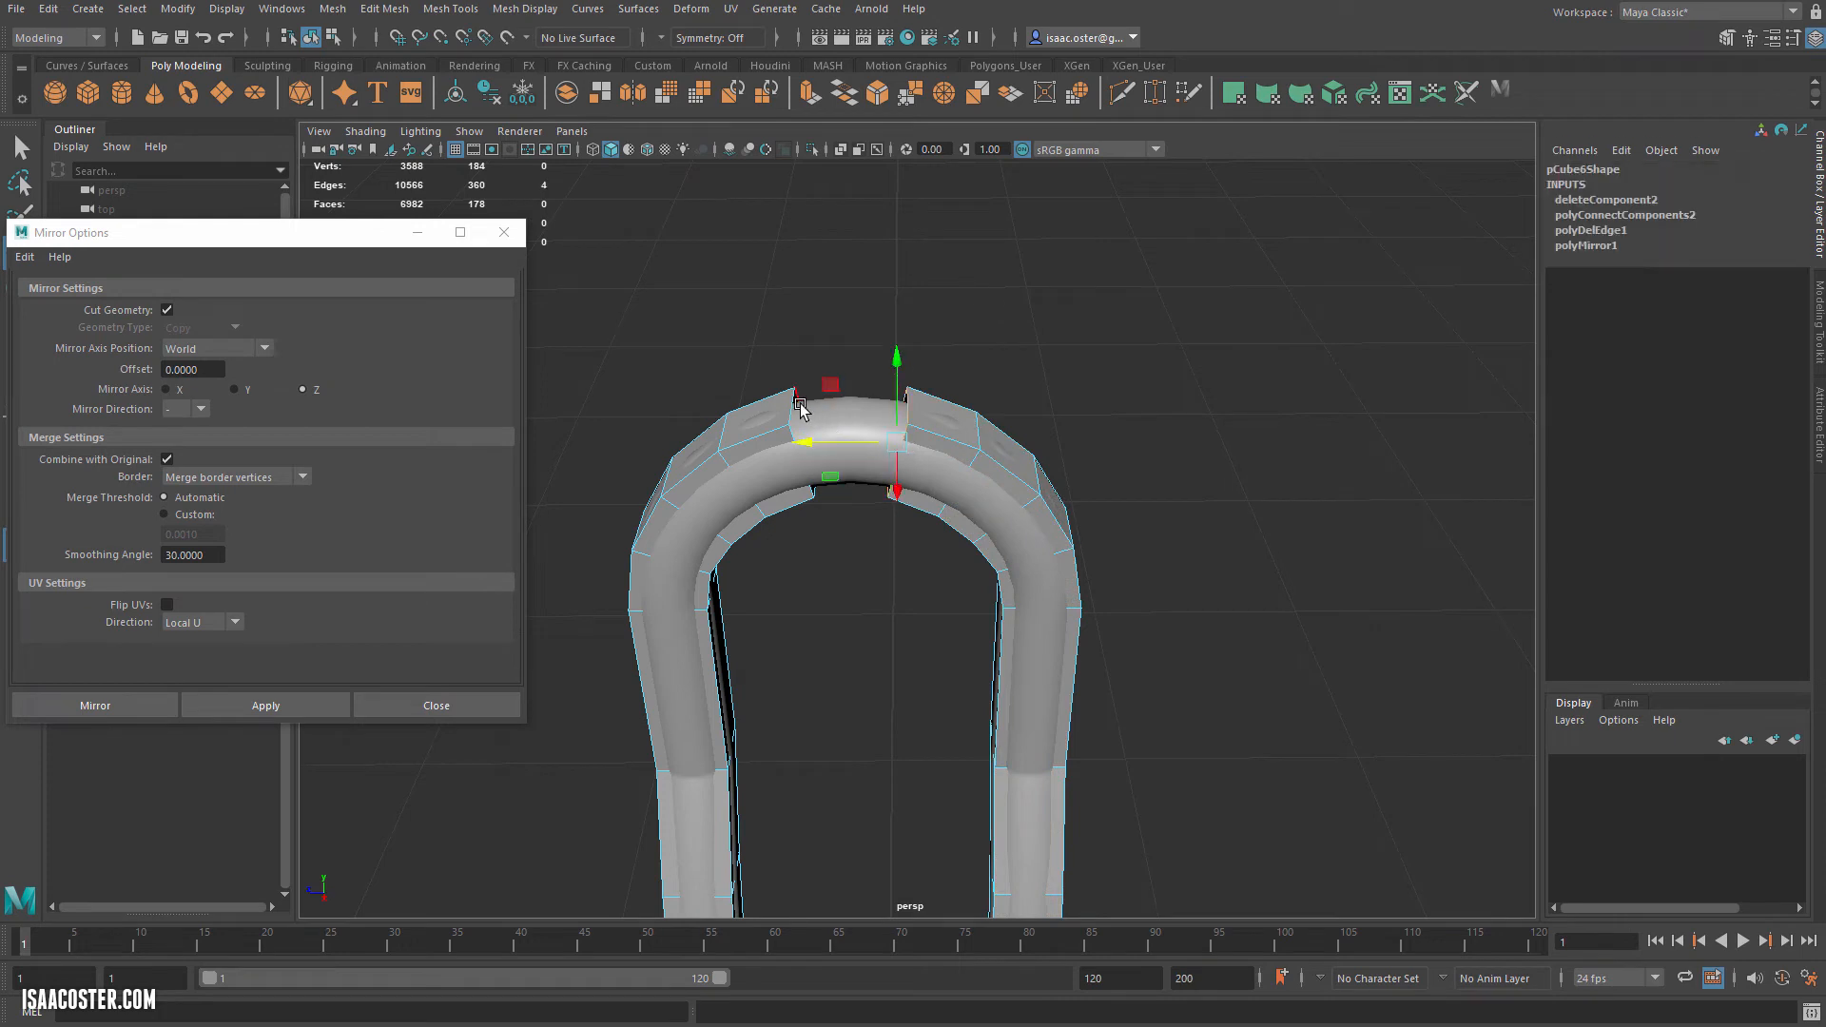
{"action": "double_click", "coordinate": [806, 476], "text": "shift"}
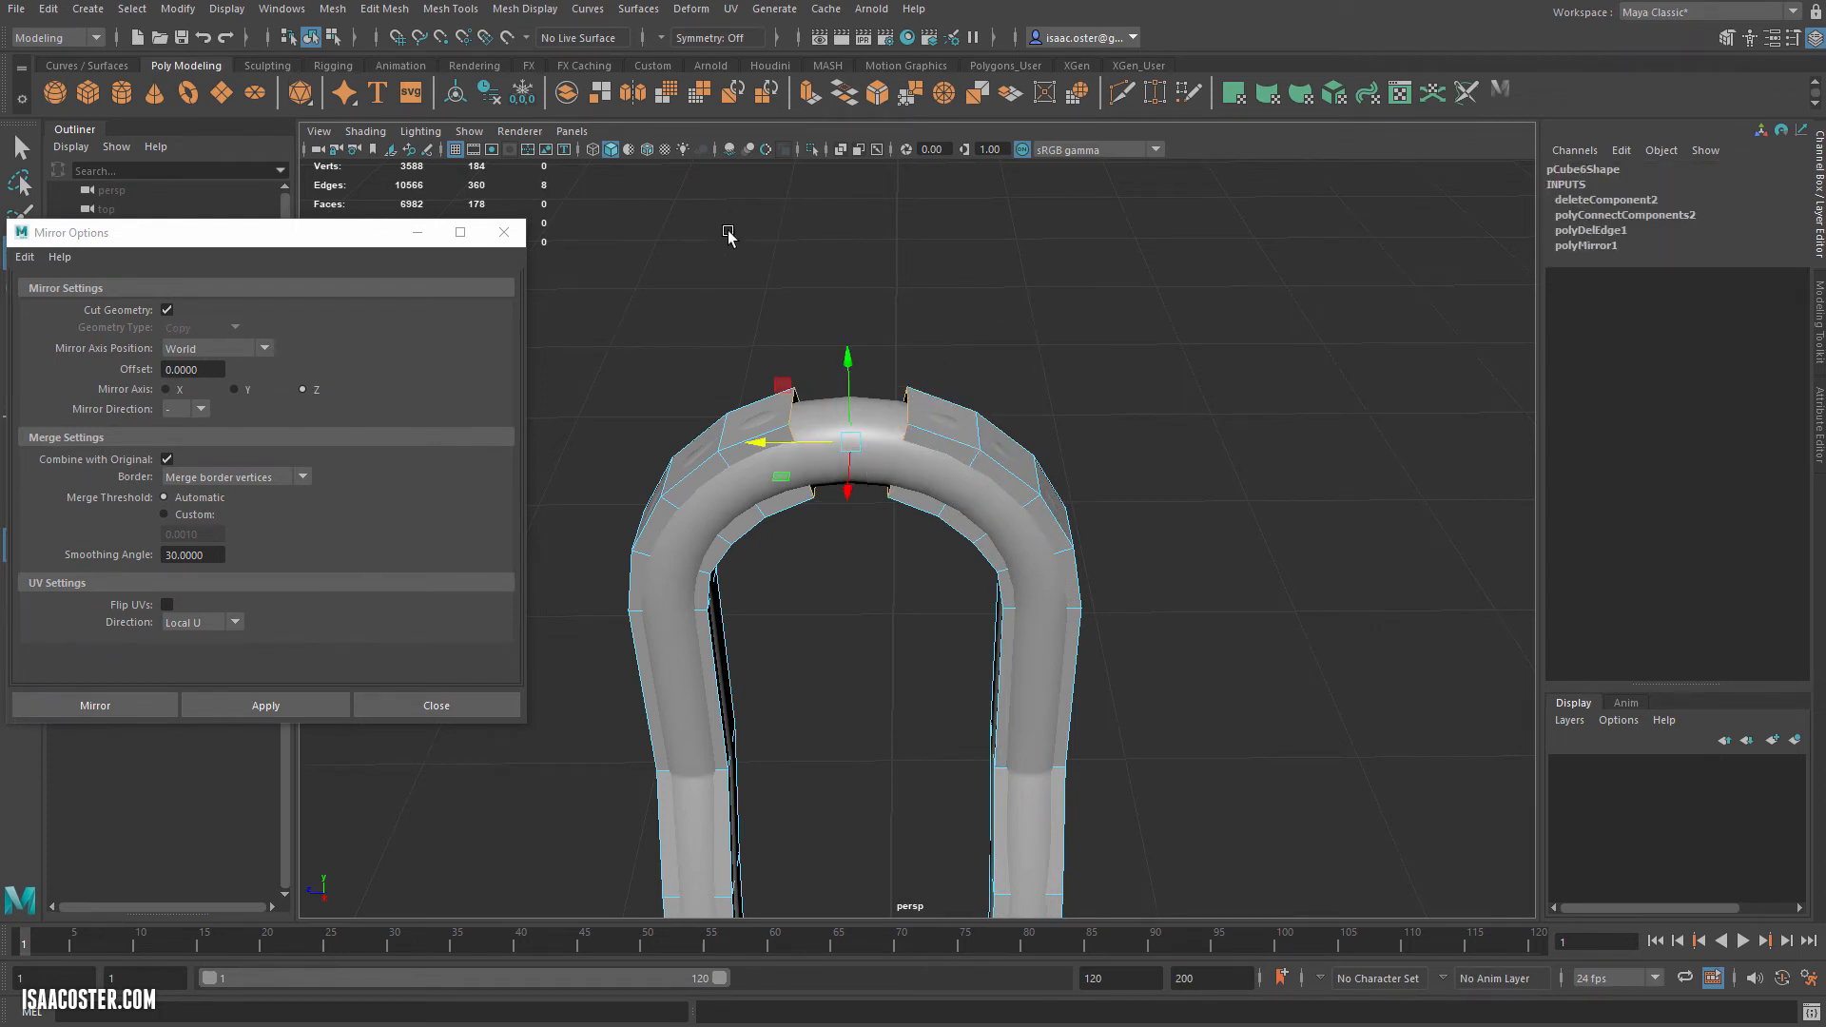
{"action": "left_click", "coordinate": [400, 9]}
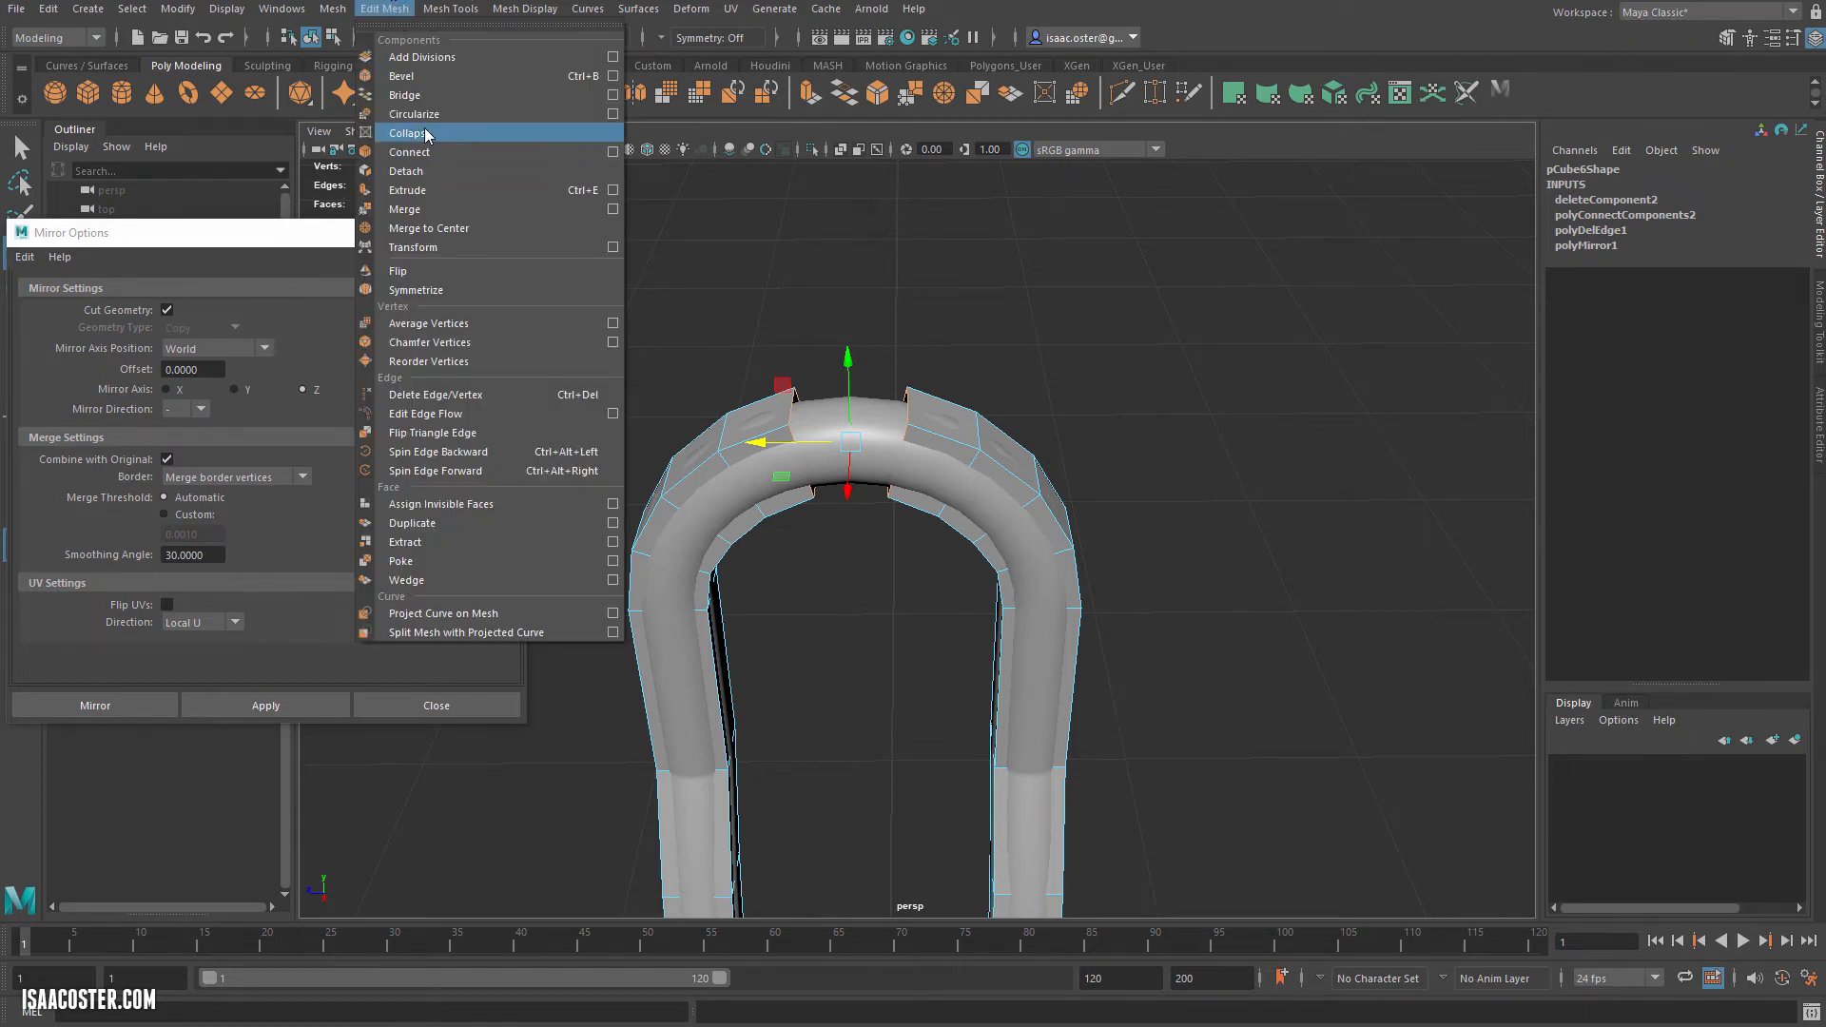
{"action": "left_click", "coordinate": [409, 95]}
Connect the lengthwise edges of the bridged section to add an edge loop across its middle.
{"action": "left_click", "coordinate": [836, 431]}
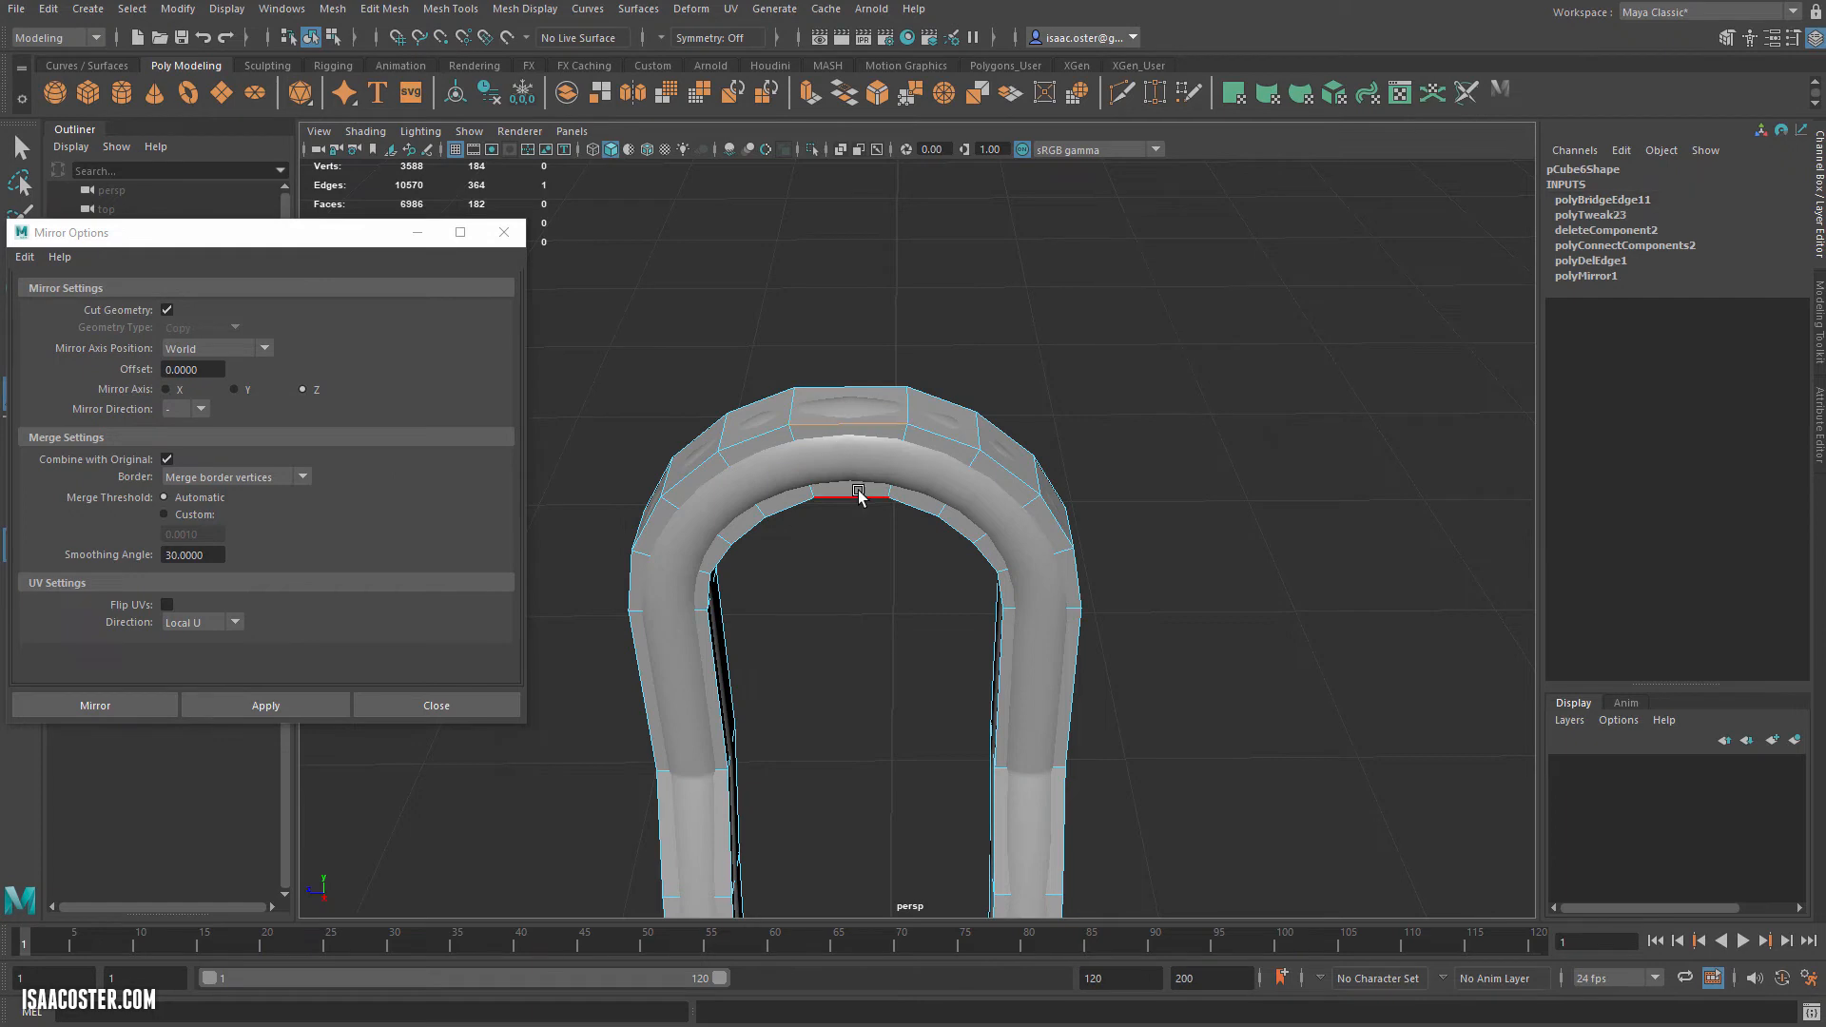
{"action": "left_click", "coordinate": [385, 8]}
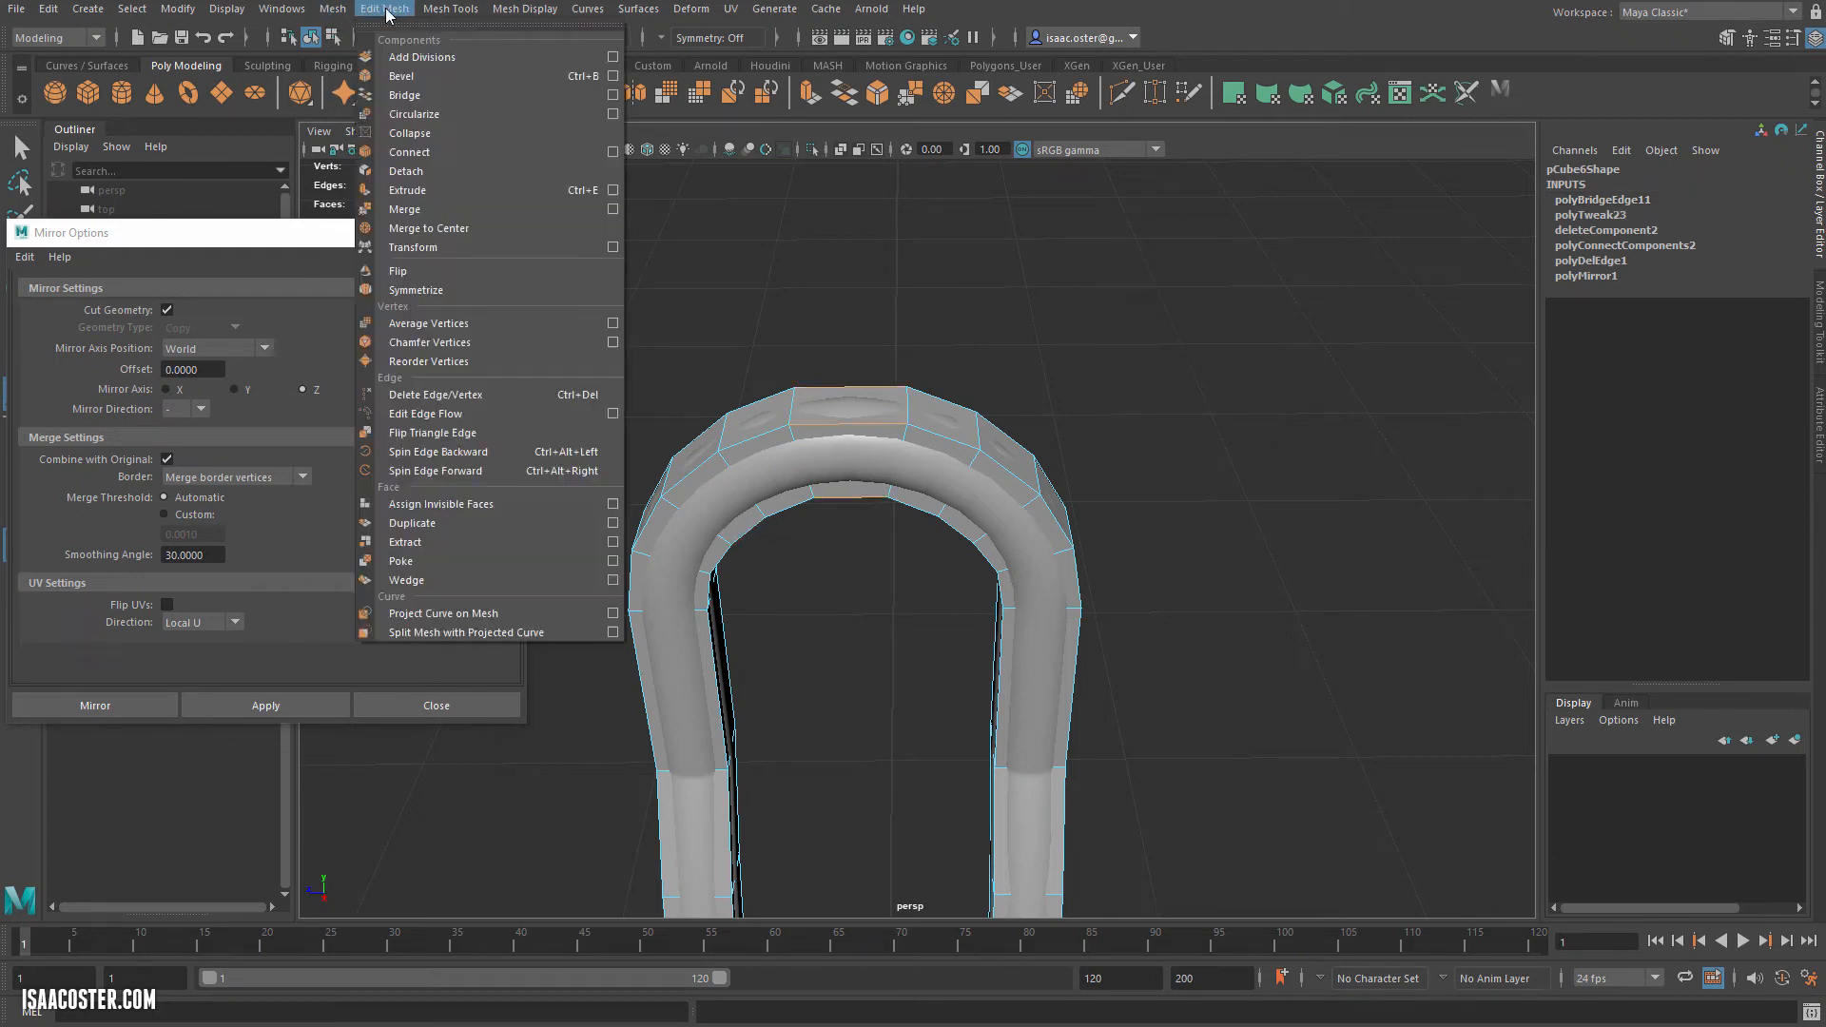
{"action": "left_click", "coordinate": [409, 141]}
Return to object mode, hide the high-poly tube and select the low-poly mesh.
{"action": "left_click_drag", "start_coordinate": [967, 331], "coordinate": [1272, 529], "text": "alt"}
{"action": "left_click_drag", "start_coordinate": [986, 685], "coordinate": [1014, 548], "text": "alt"}
{"action": "left_click_drag", "start_coordinate": [905, 583], "coordinate": [975, 628], "text": "alt"}
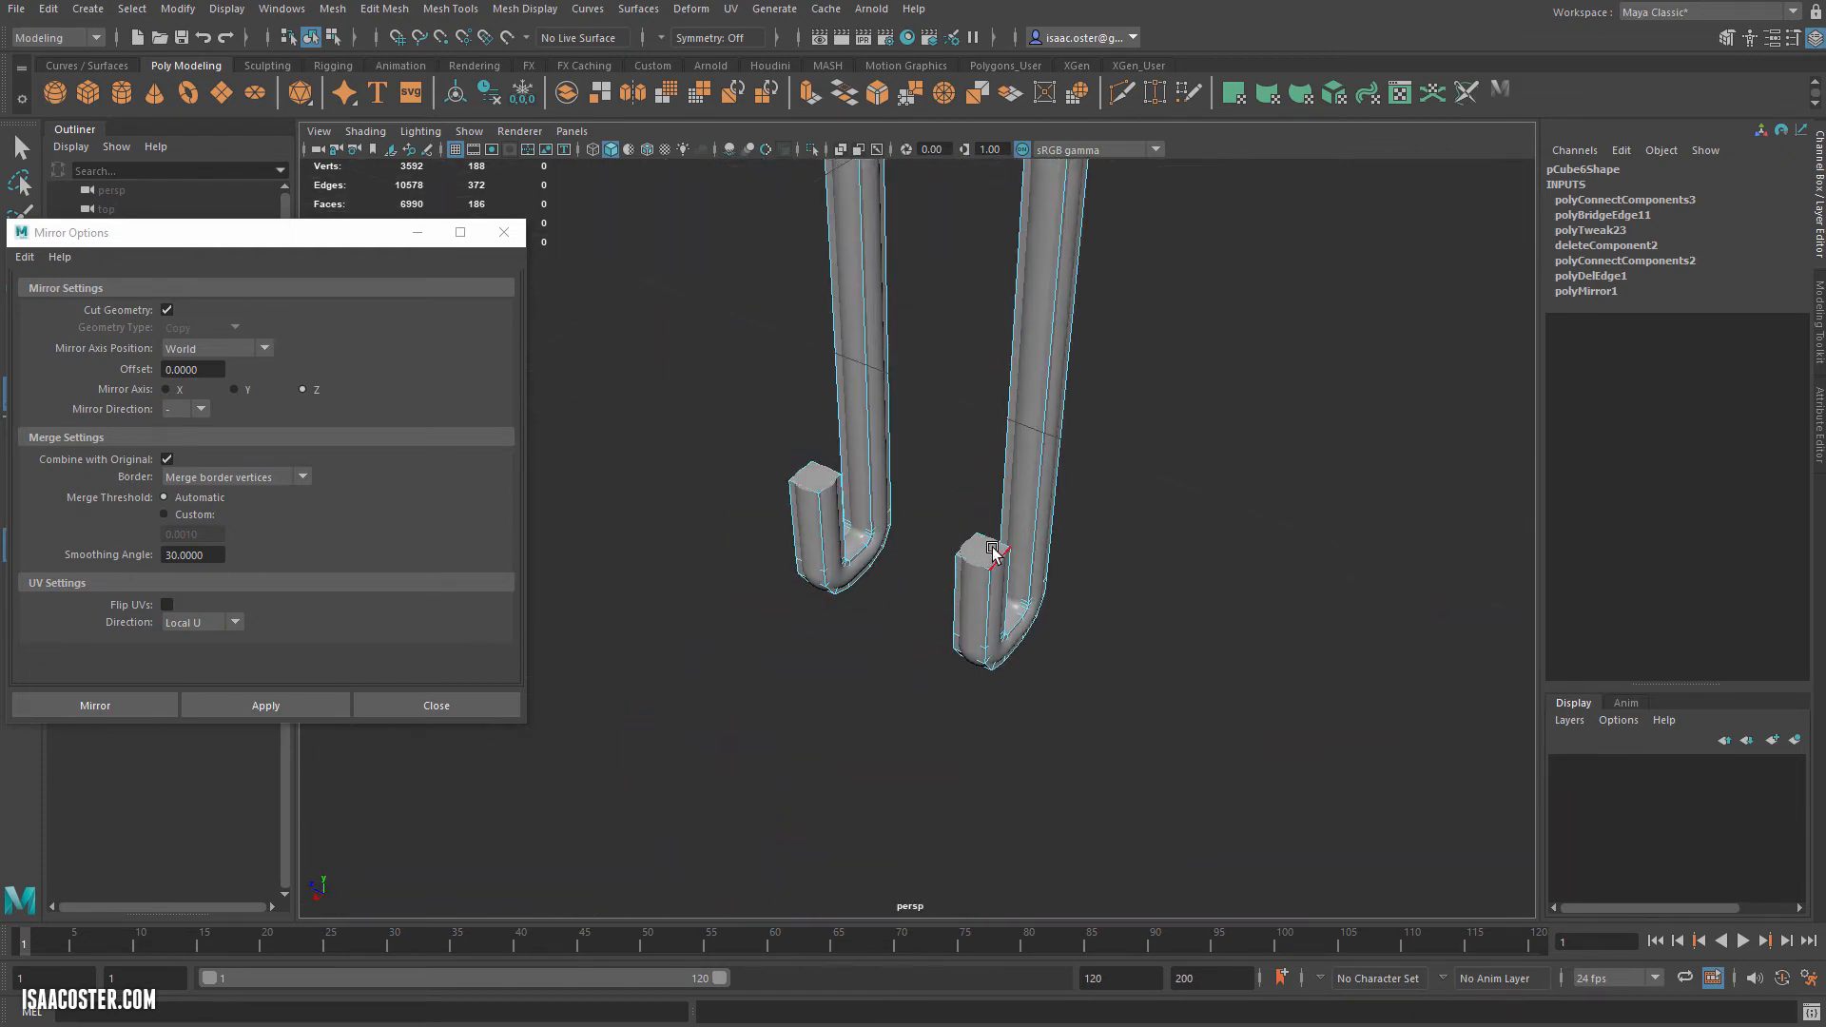
{"action": "key", "text": "q"}
{"action": "key", "text": "F8"}
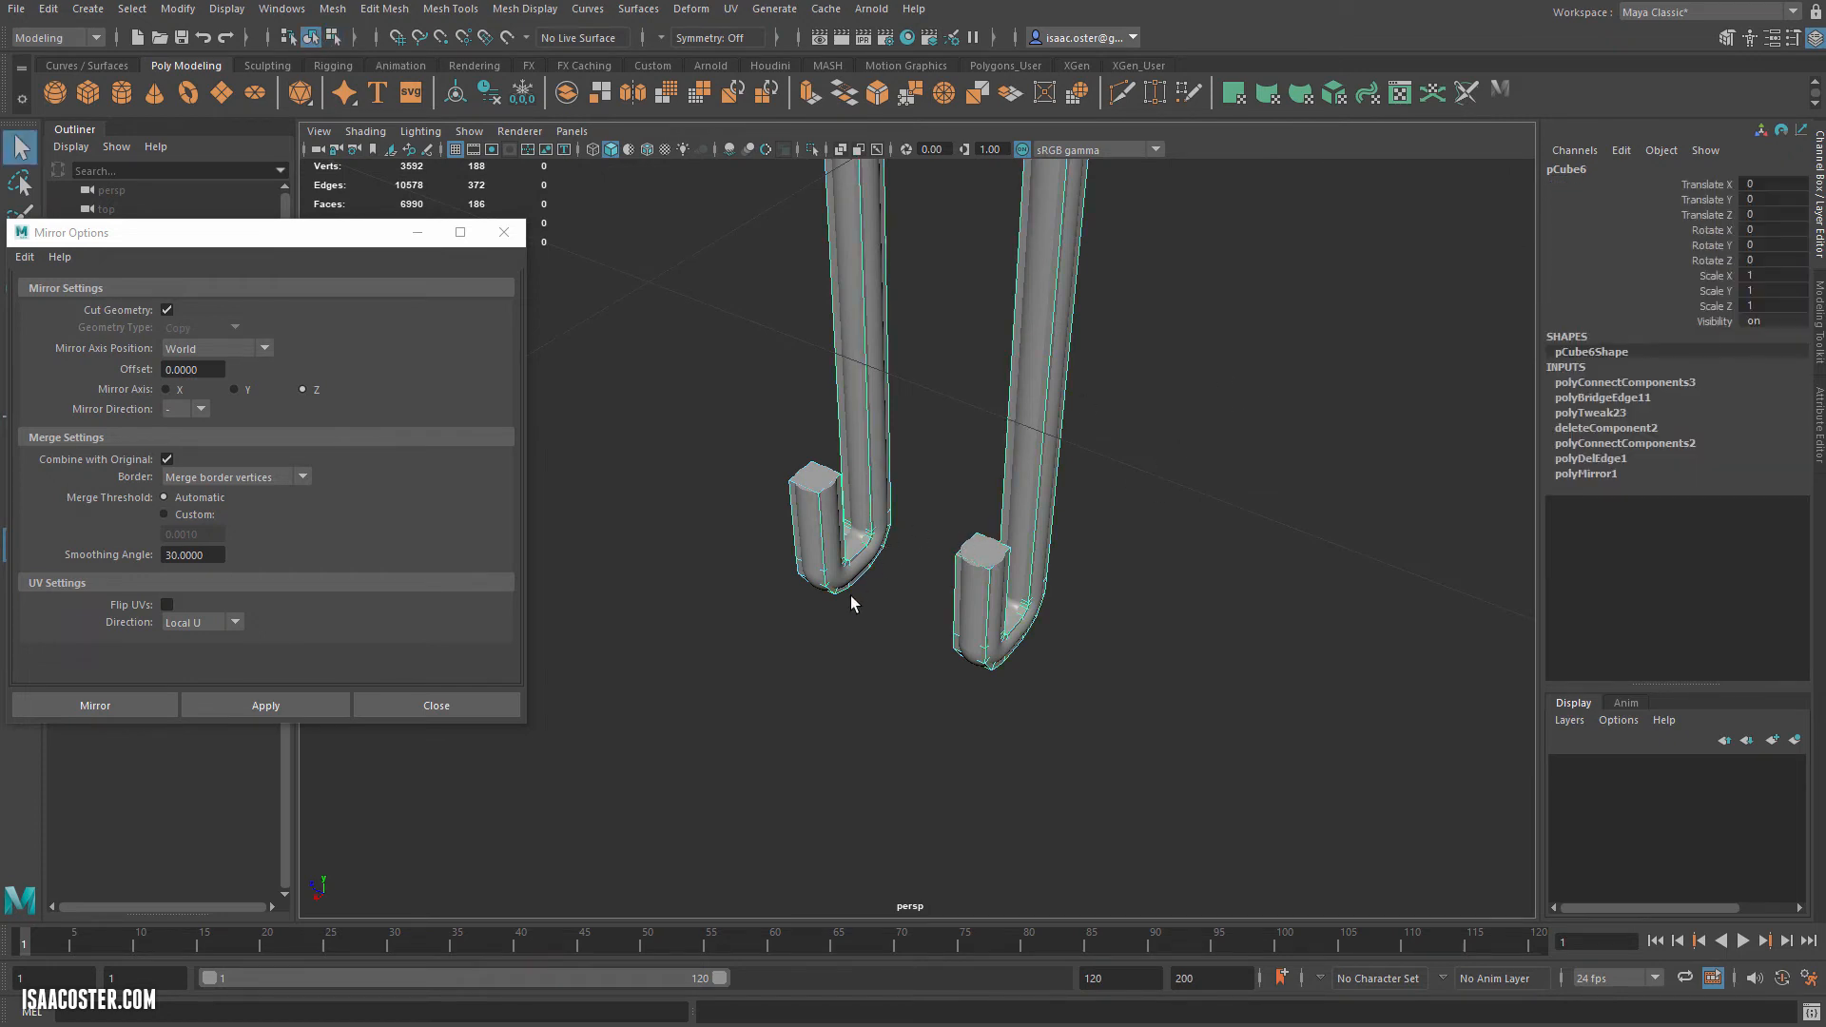
{"action": "left_click_drag", "start_coordinate": [985, 602], "coordinate": [1075, 574], "text": "alt"}
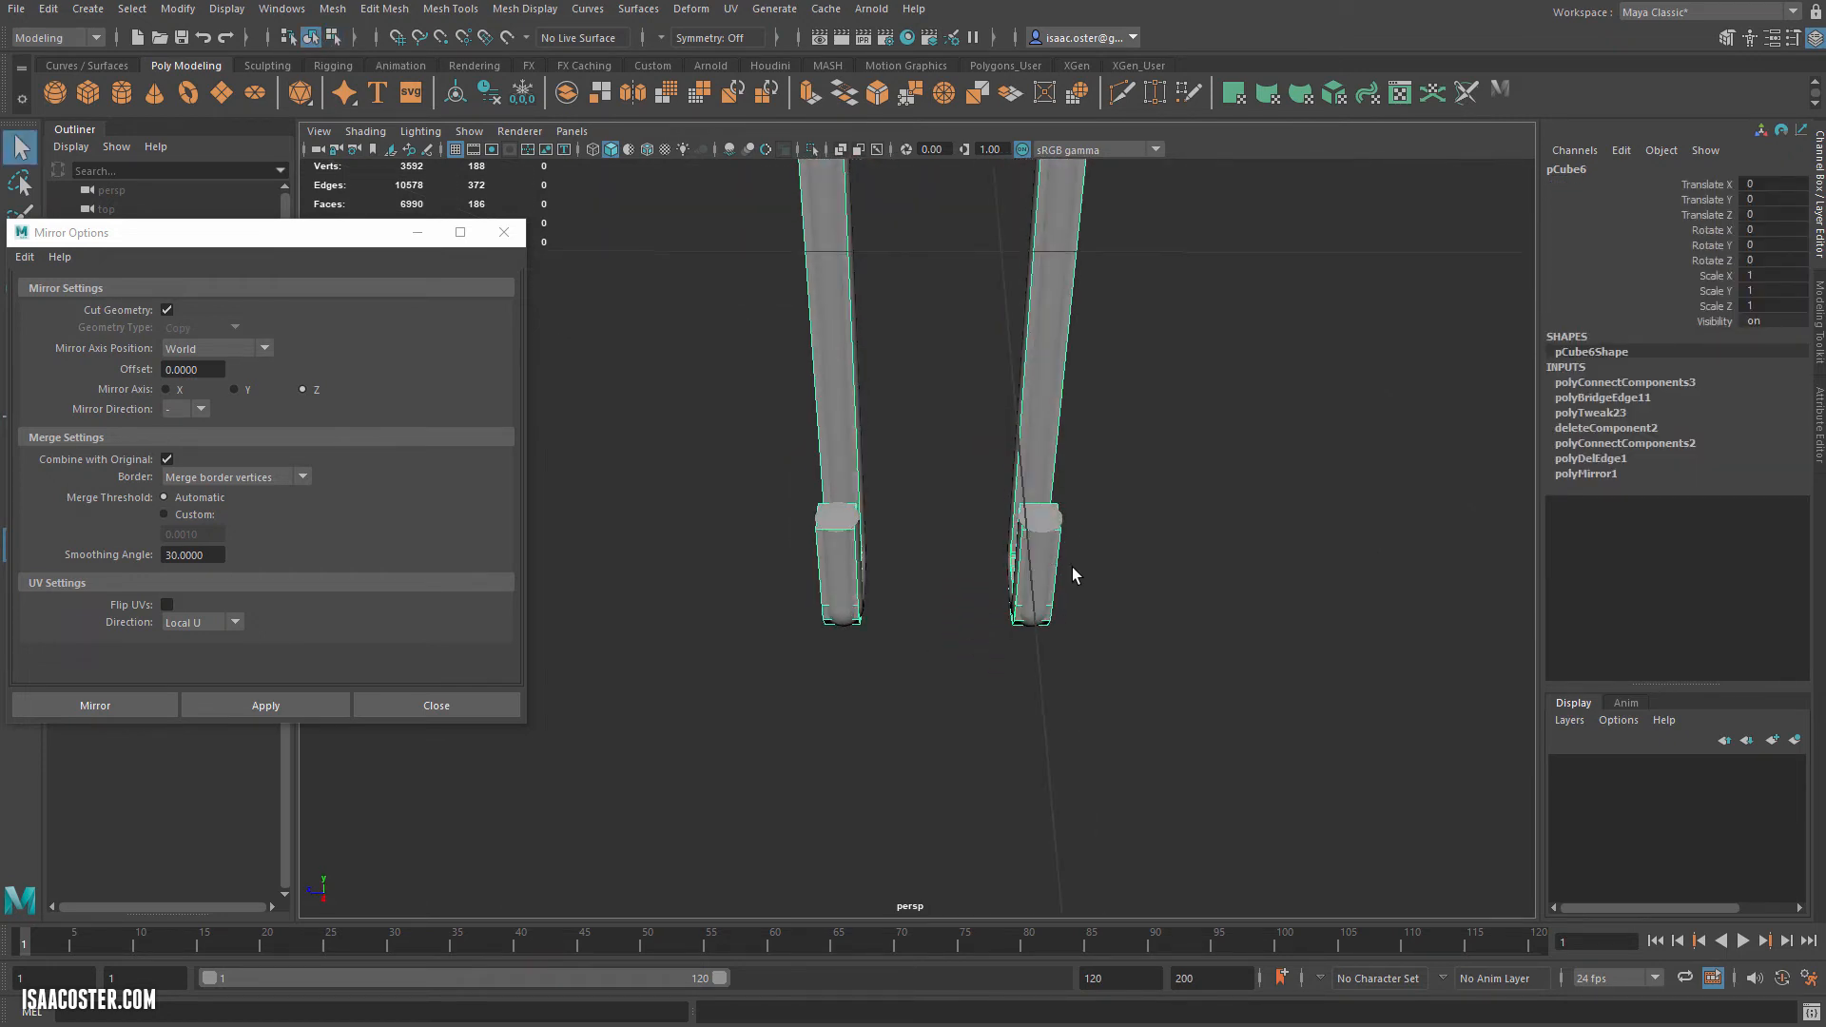
{"action": "left_click_drag", "start_coordinate": [1094, 480], "coordinate": [1010, 539], "text": "alt"}
{"action": "left_click", "coordinate": [1052, 522]}
{"action": "key", "text": "ctrl+h"}
{"action": "left_click", "coordinate": [1091, 544]}
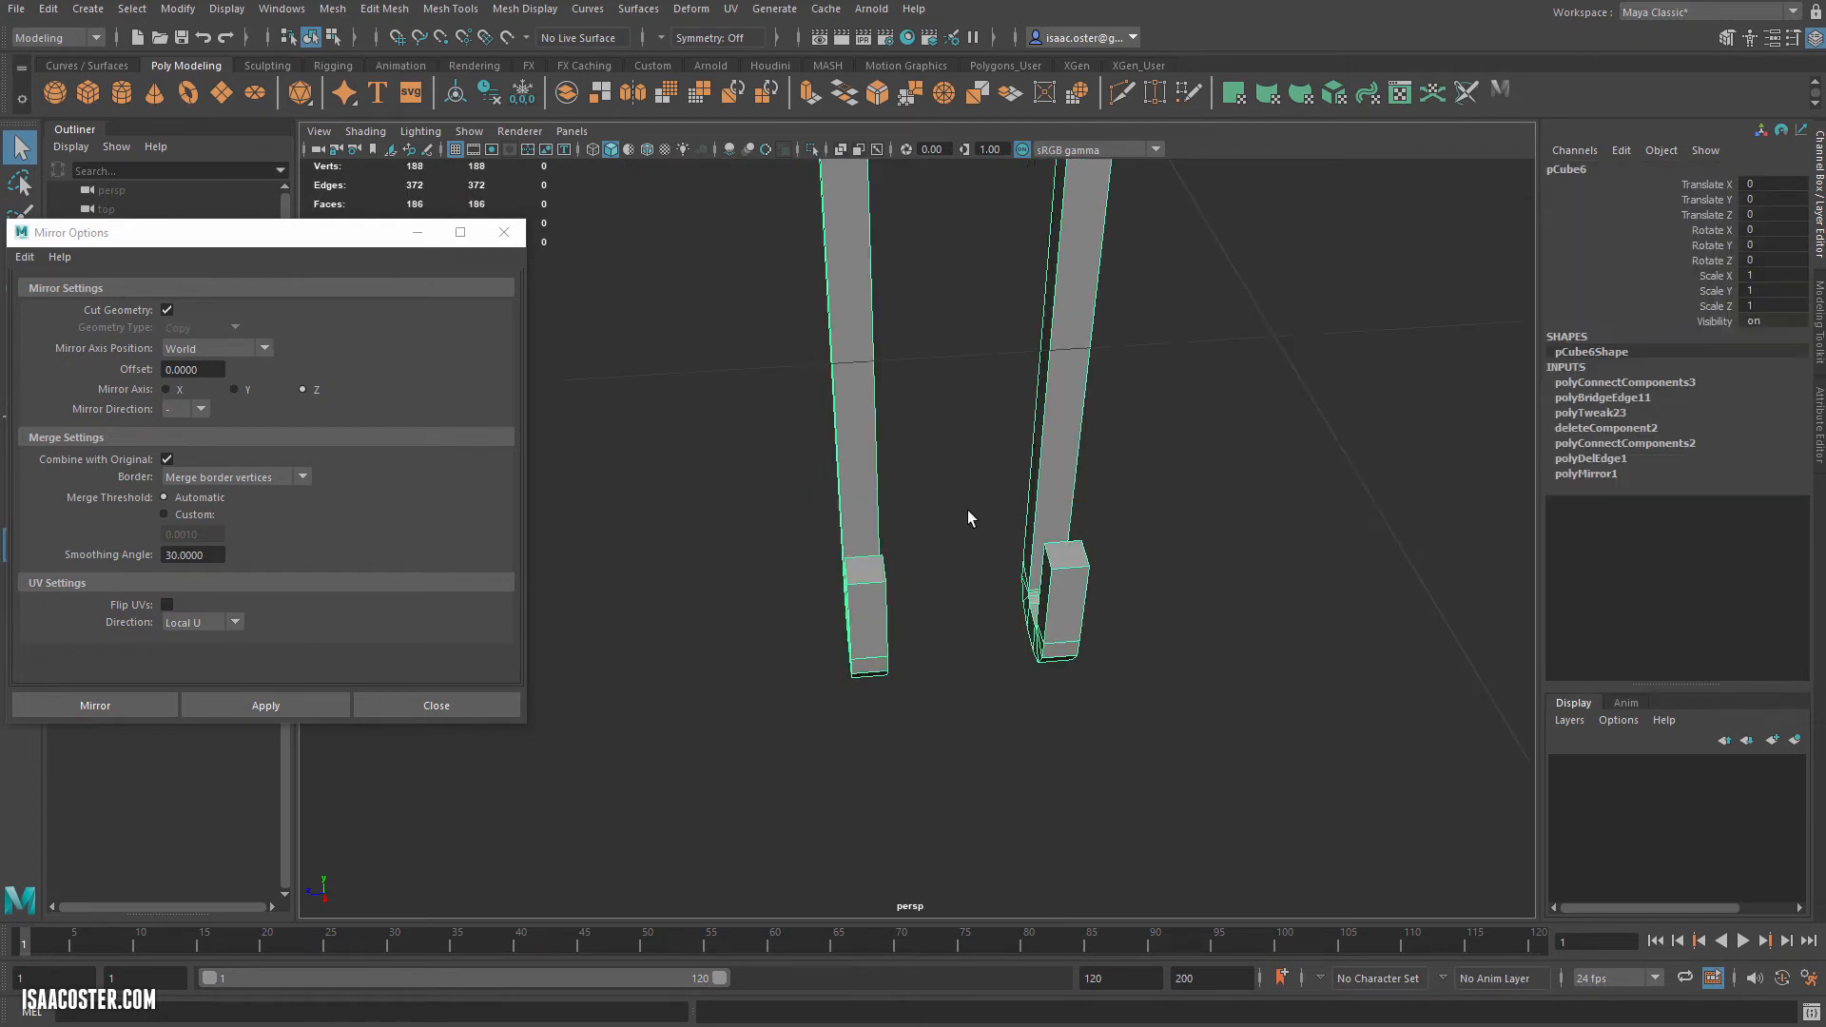
Bevel the four lengthwise corner edge loops of the low-poly mesh and return to object mode.
{"action": "left_click_drag", "start_coordinate": [342, 248], "coordinate": [363, 369]}
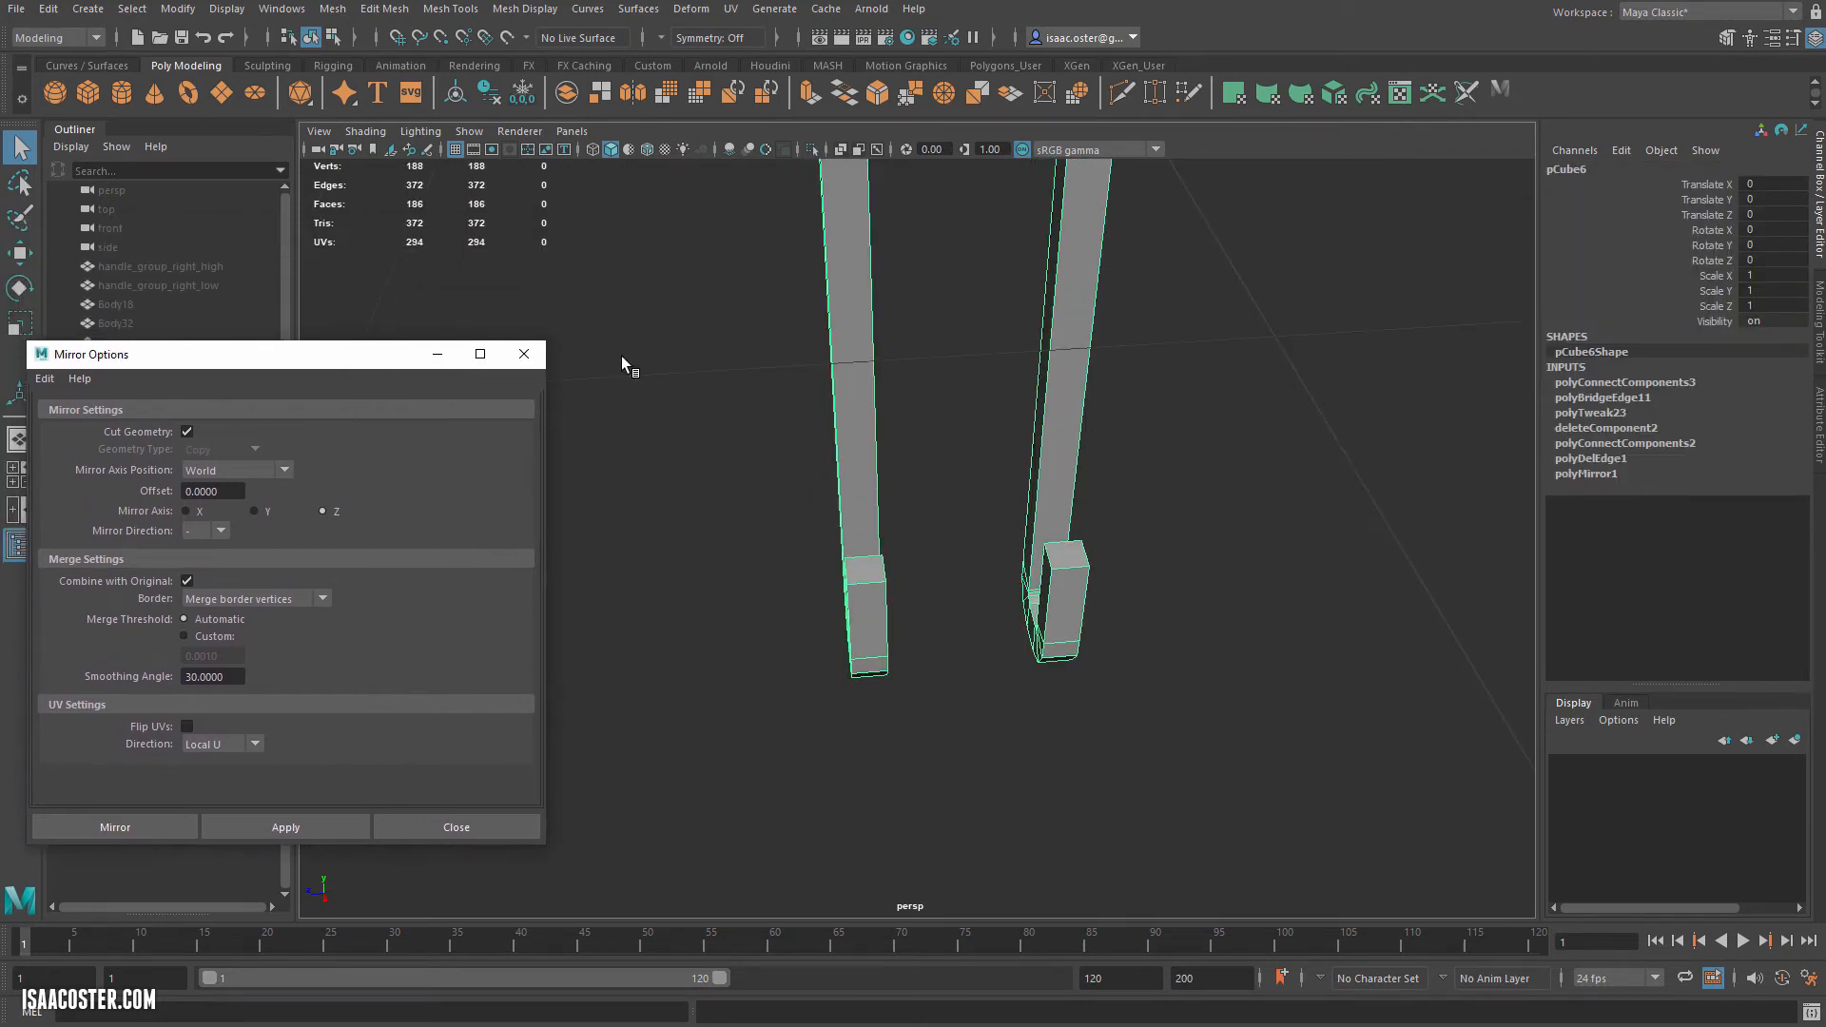
{"action": "left_click_drag", "start_coordinate": [623, 362], "coordinate": [1114, 515], "text": "alt"}
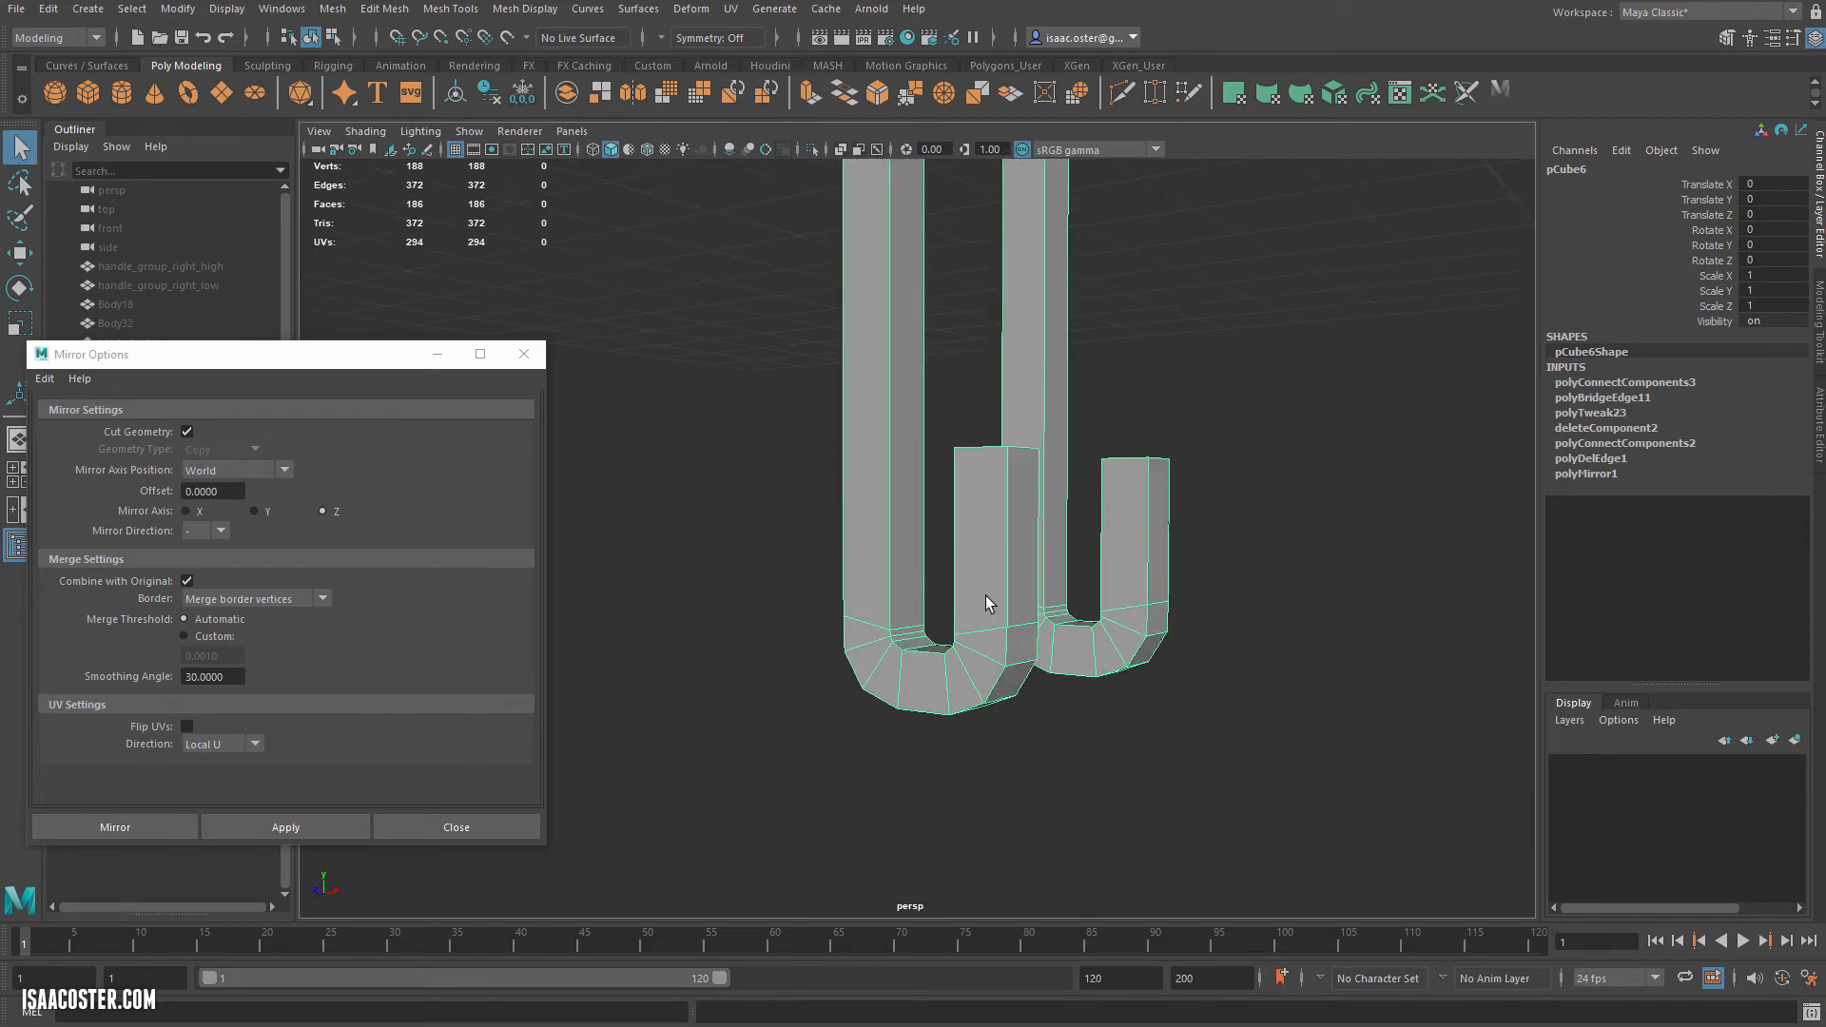
{"action": "mouse_move", "coordinate": [988, 603]}
{"action": "left_mouse_down", "text": "alt"}
{"action": "mouse_move", "coordinate": [938, 619]}
{"action": "mouse_move", "coordinate": [992, 623]}
{"action": "mouse_move", "coordinate": [973, 560]}
{"action": "mouse_move", "coordinate": [963, 592]}
{"action": "left_mouse_up", "text": "alt"}
{"action": "right_click_drag", "start_coordinate": [957, 625], "coordinate": [962, 588]}
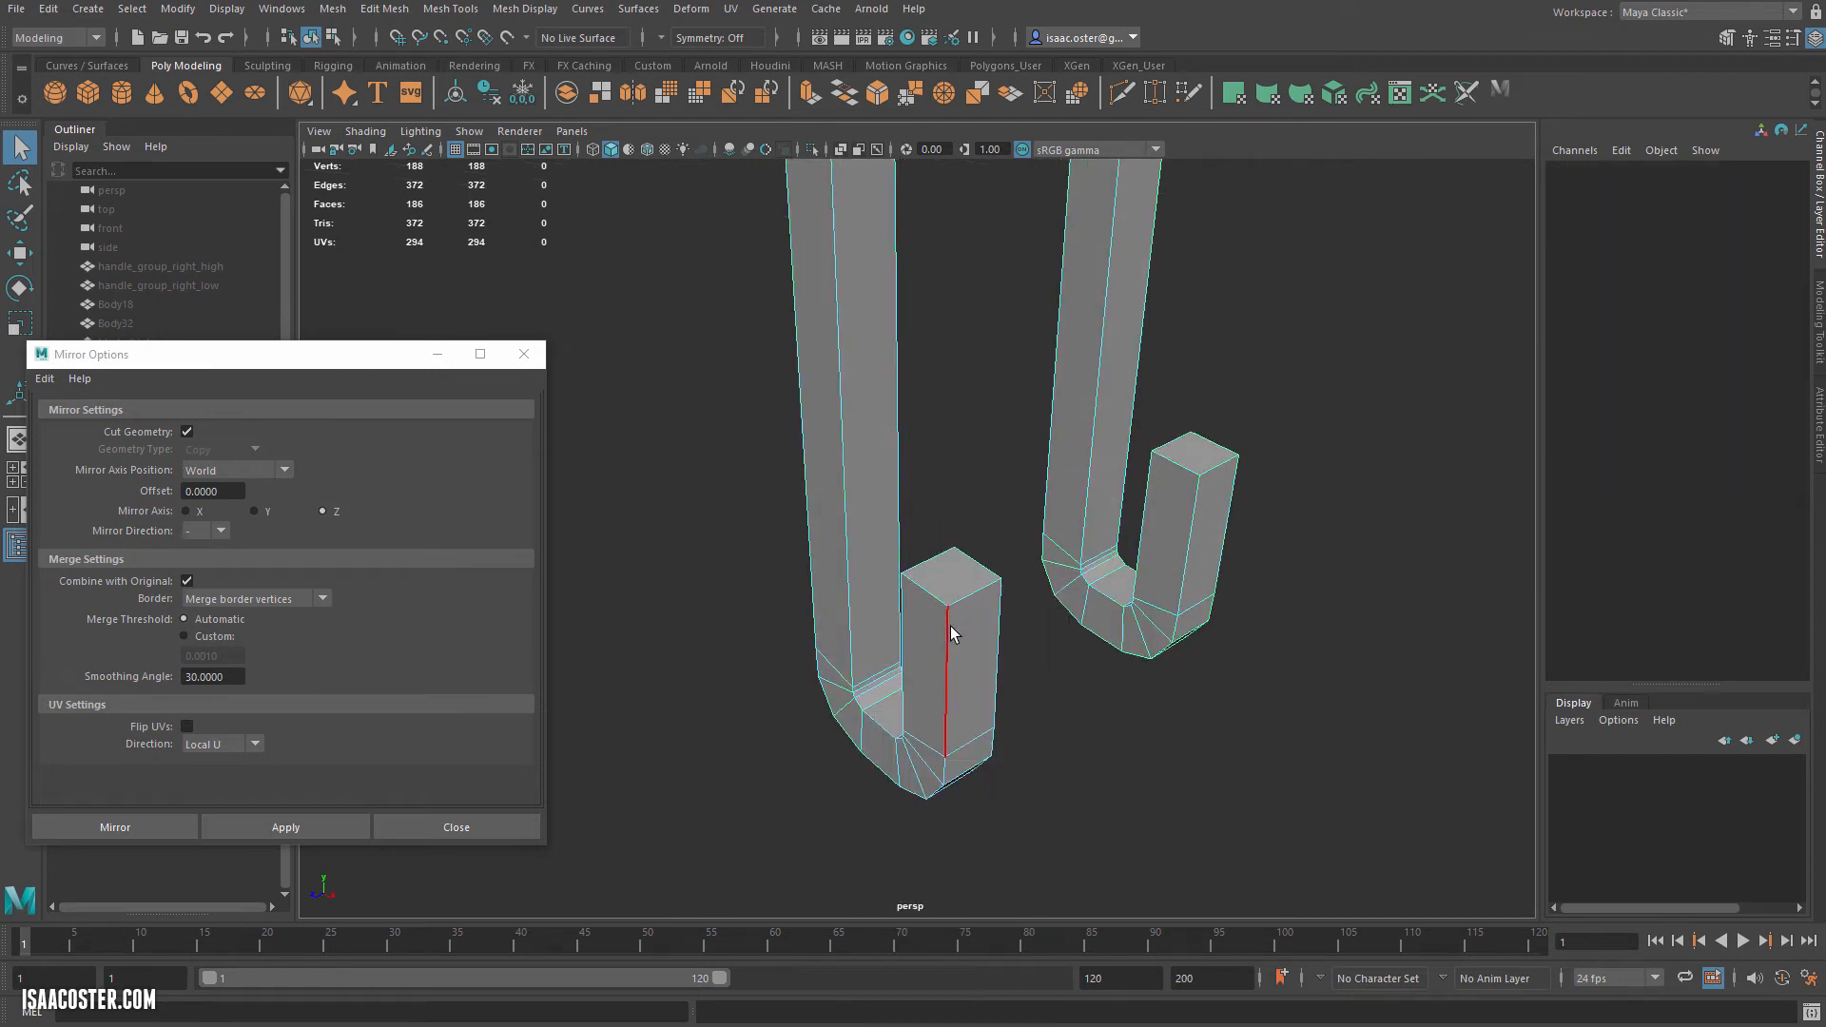
{"action": "double_click", "coordinate": [949, 635]}
{"action": "left_click_drag", "start_coordinate": [950, 633], "coordinate": [883, 635], "text": "alt"}
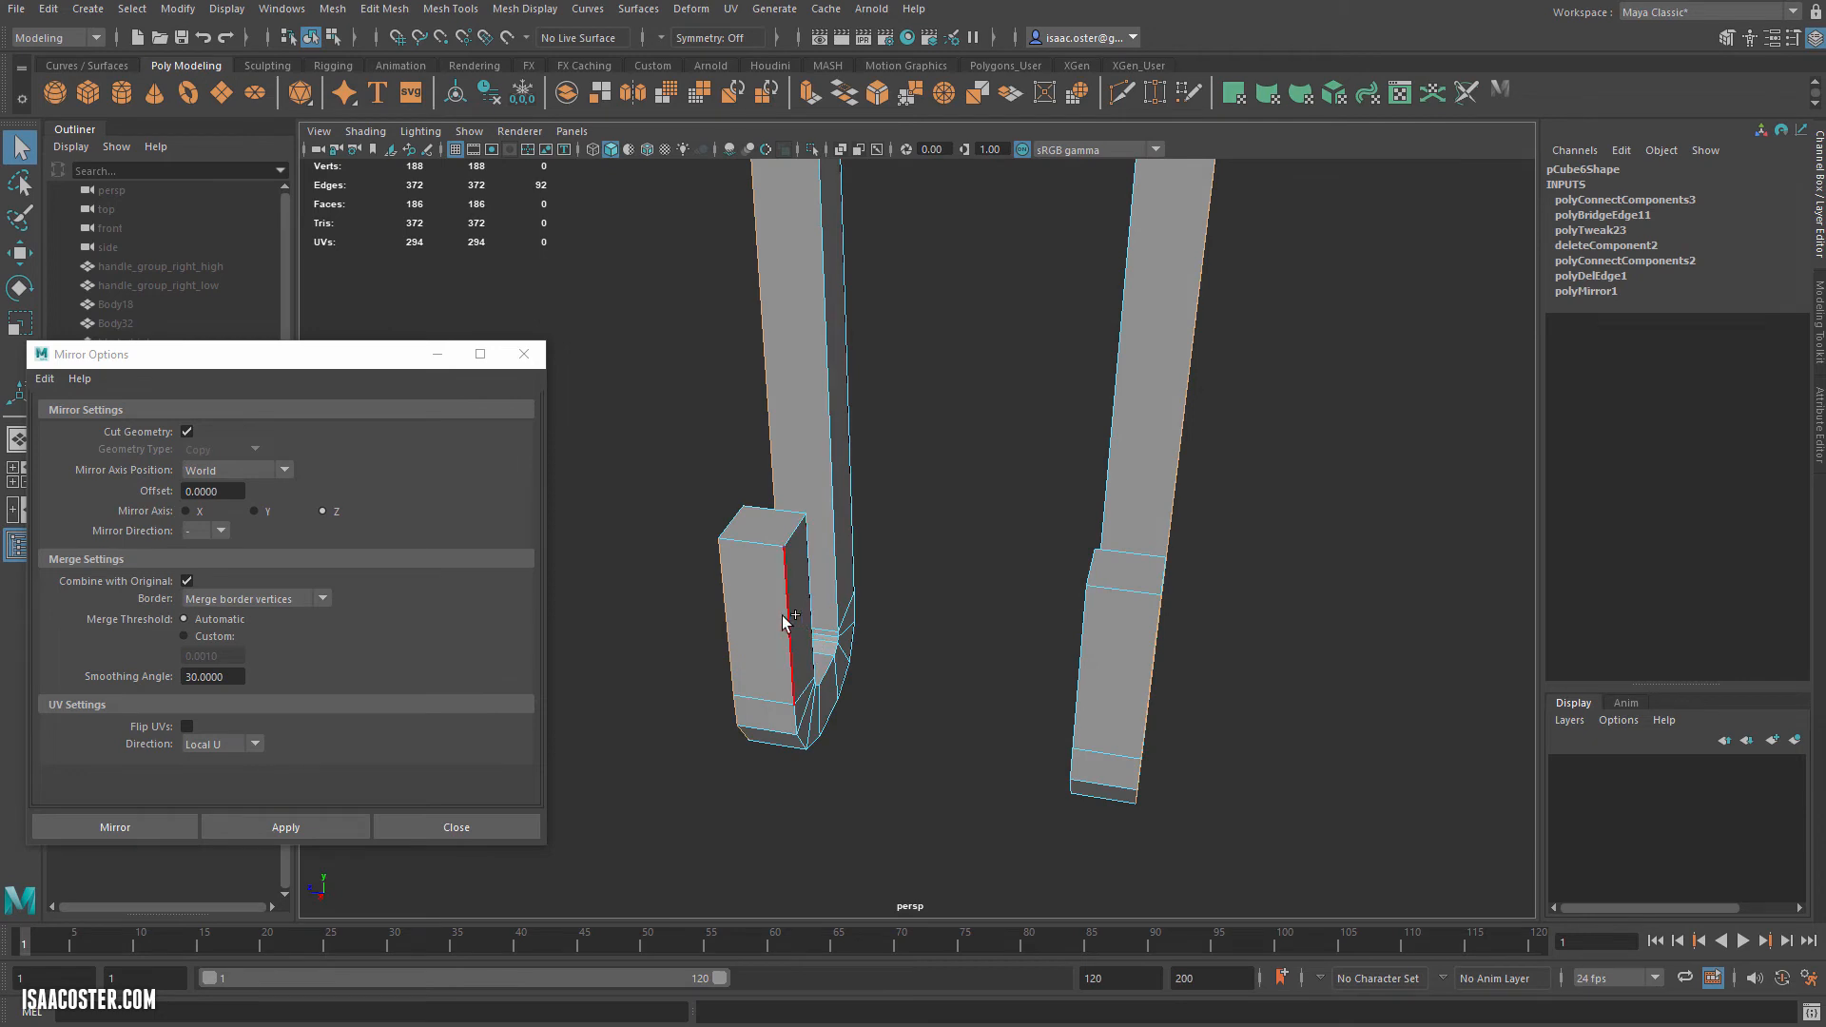
{"action": "double_click", "coordinate": [788, 620], "text": "shift"}
{"action": "double_click", "coordinate": [812, 575], "text": "shift"}
{"action": "left_click_drag", "start_coordinate": [921, 560], "coordinate": [1056, 540], "text": "alt"}
{"action": "left_click_drag", "start_coordinate": [973, 459], "coordinate": [1046, 547], "text": "alt"}
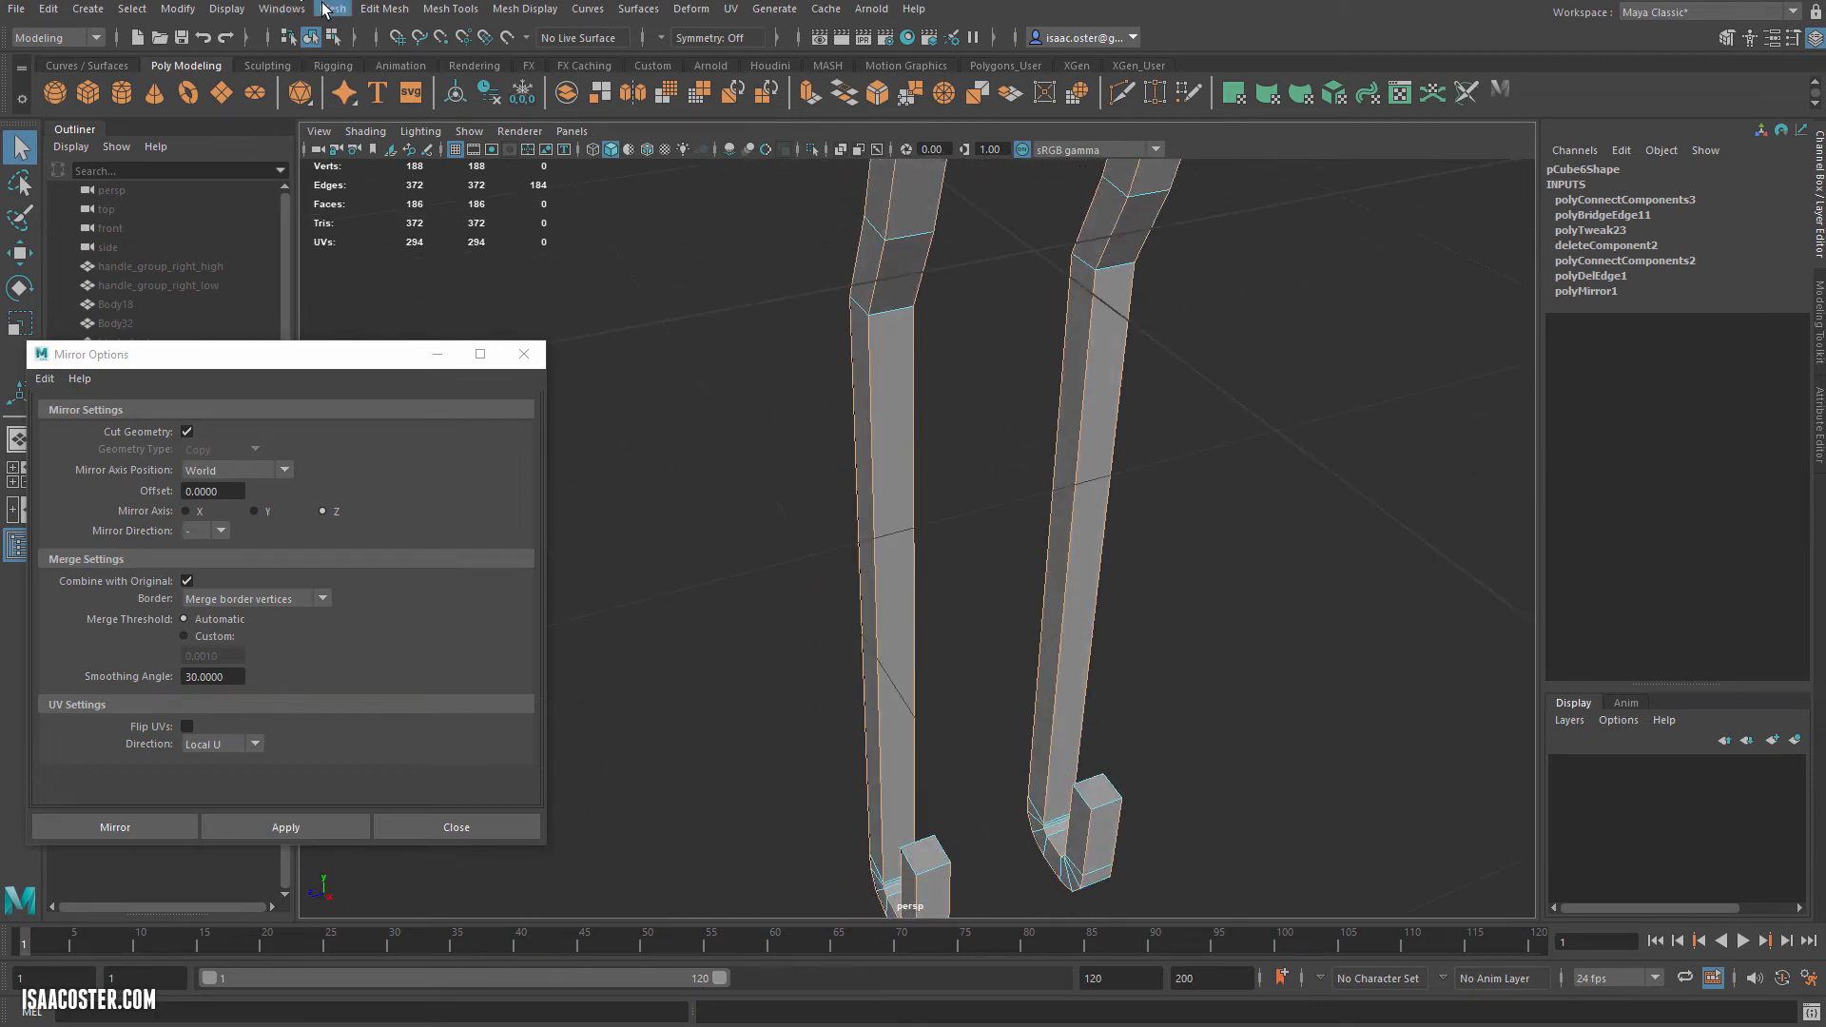
{"action": "left_click", "coordinate": [326, 12]}
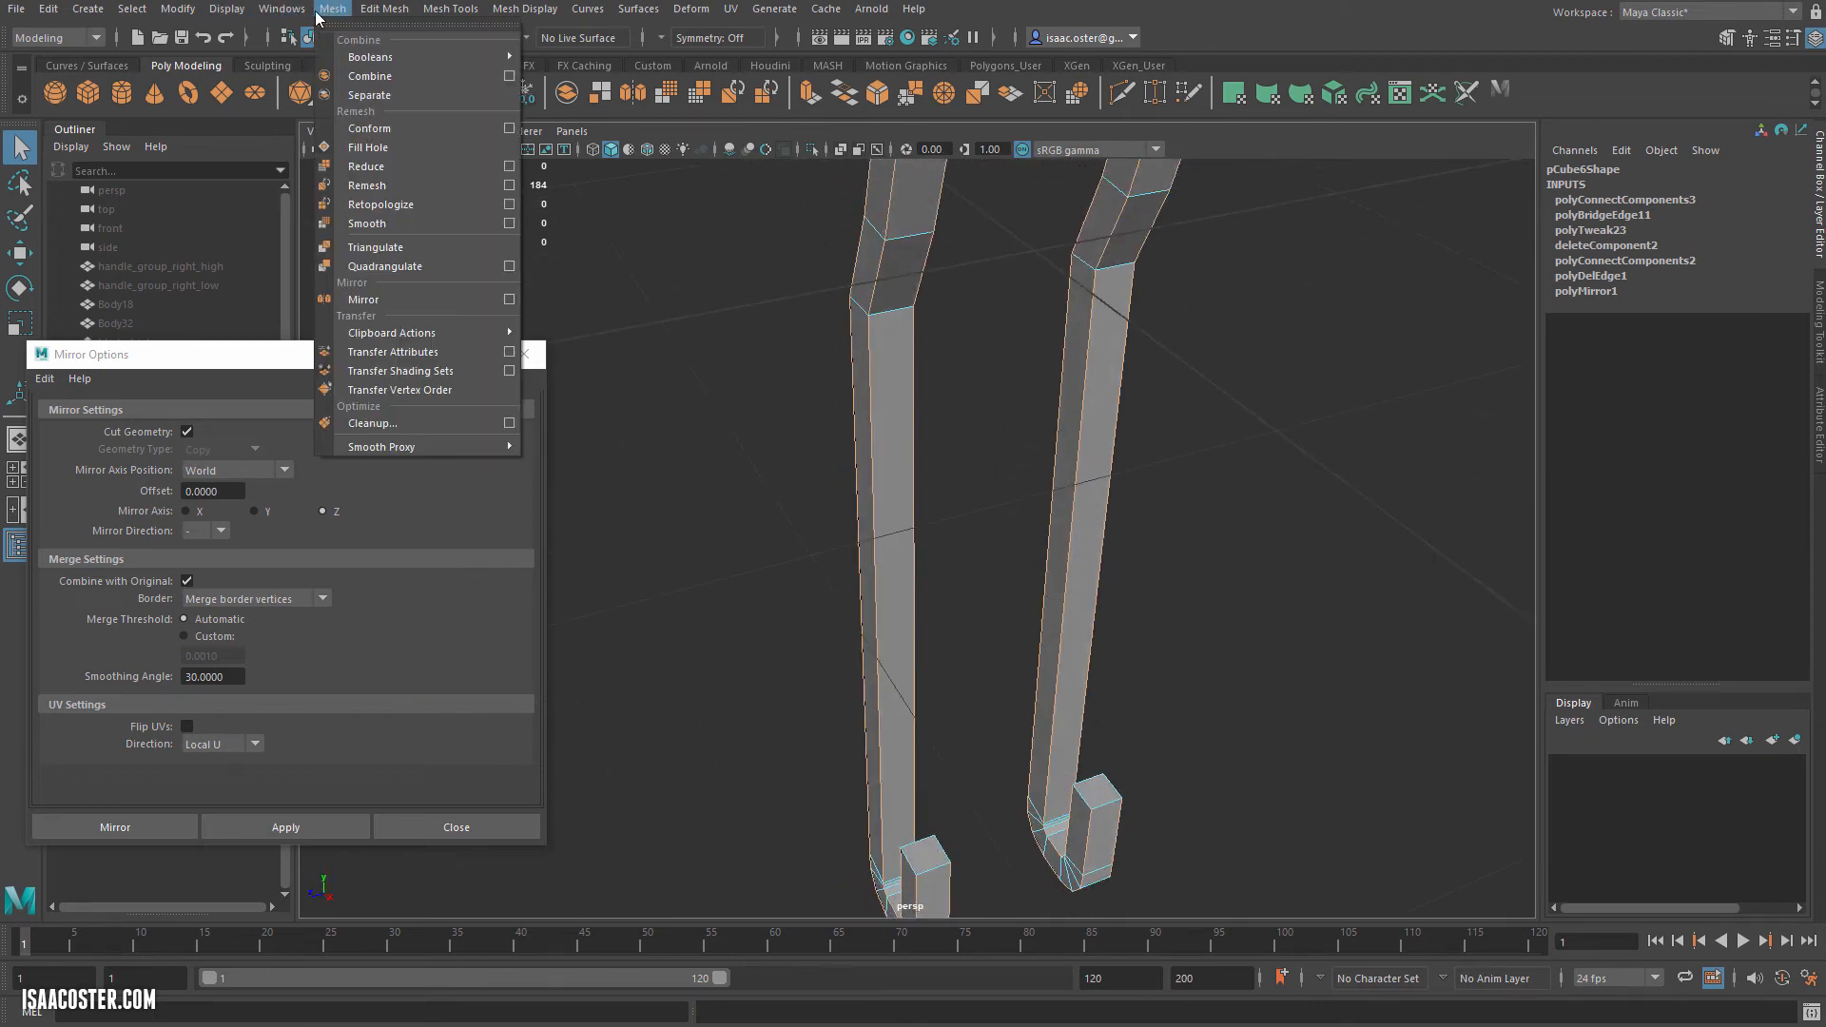
{"action": "mouse_move", "coordinate": [384, 9]}
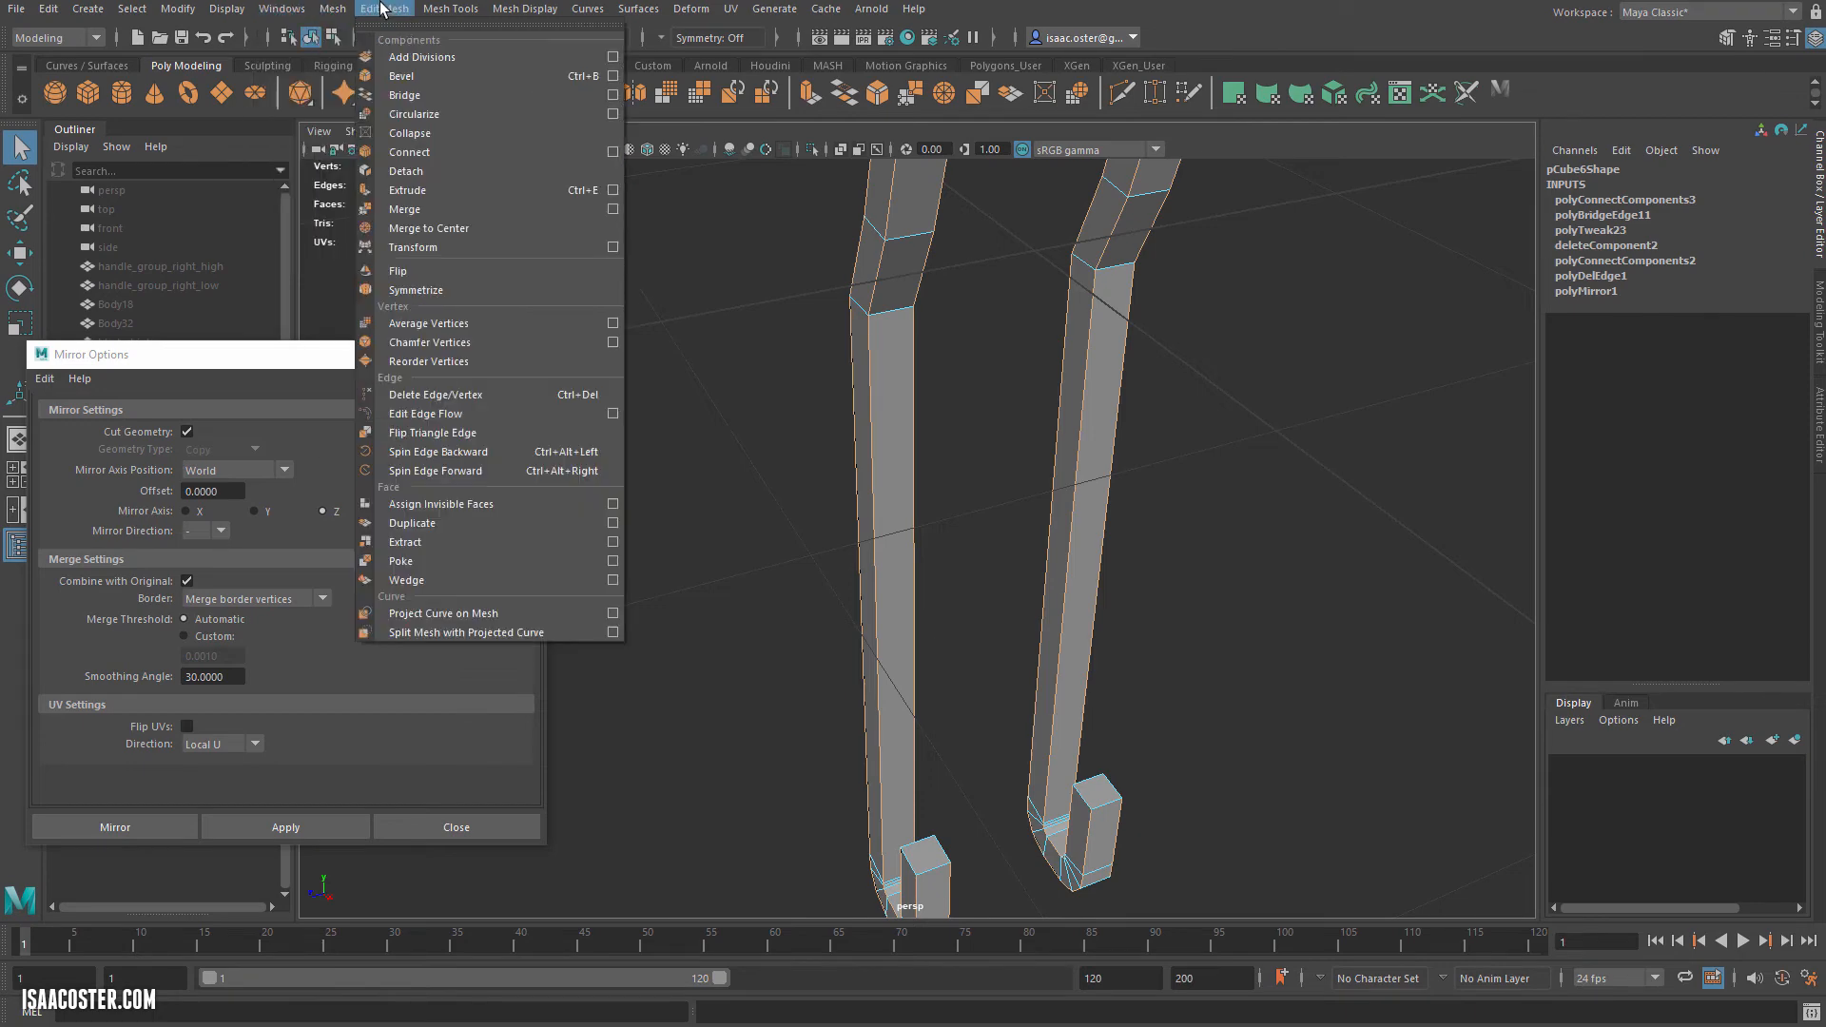
{"action": "left_click", "coordinate": [518, 77]}
{"action": "left_click_drag", "start_coordinate": [695, 453], "coordinate": [644, 475], "text": "alt"}
{"action": "key", "text": "q"}
{"action": "key", "text": "F8"}
{"action": "key", "text": "F8"}
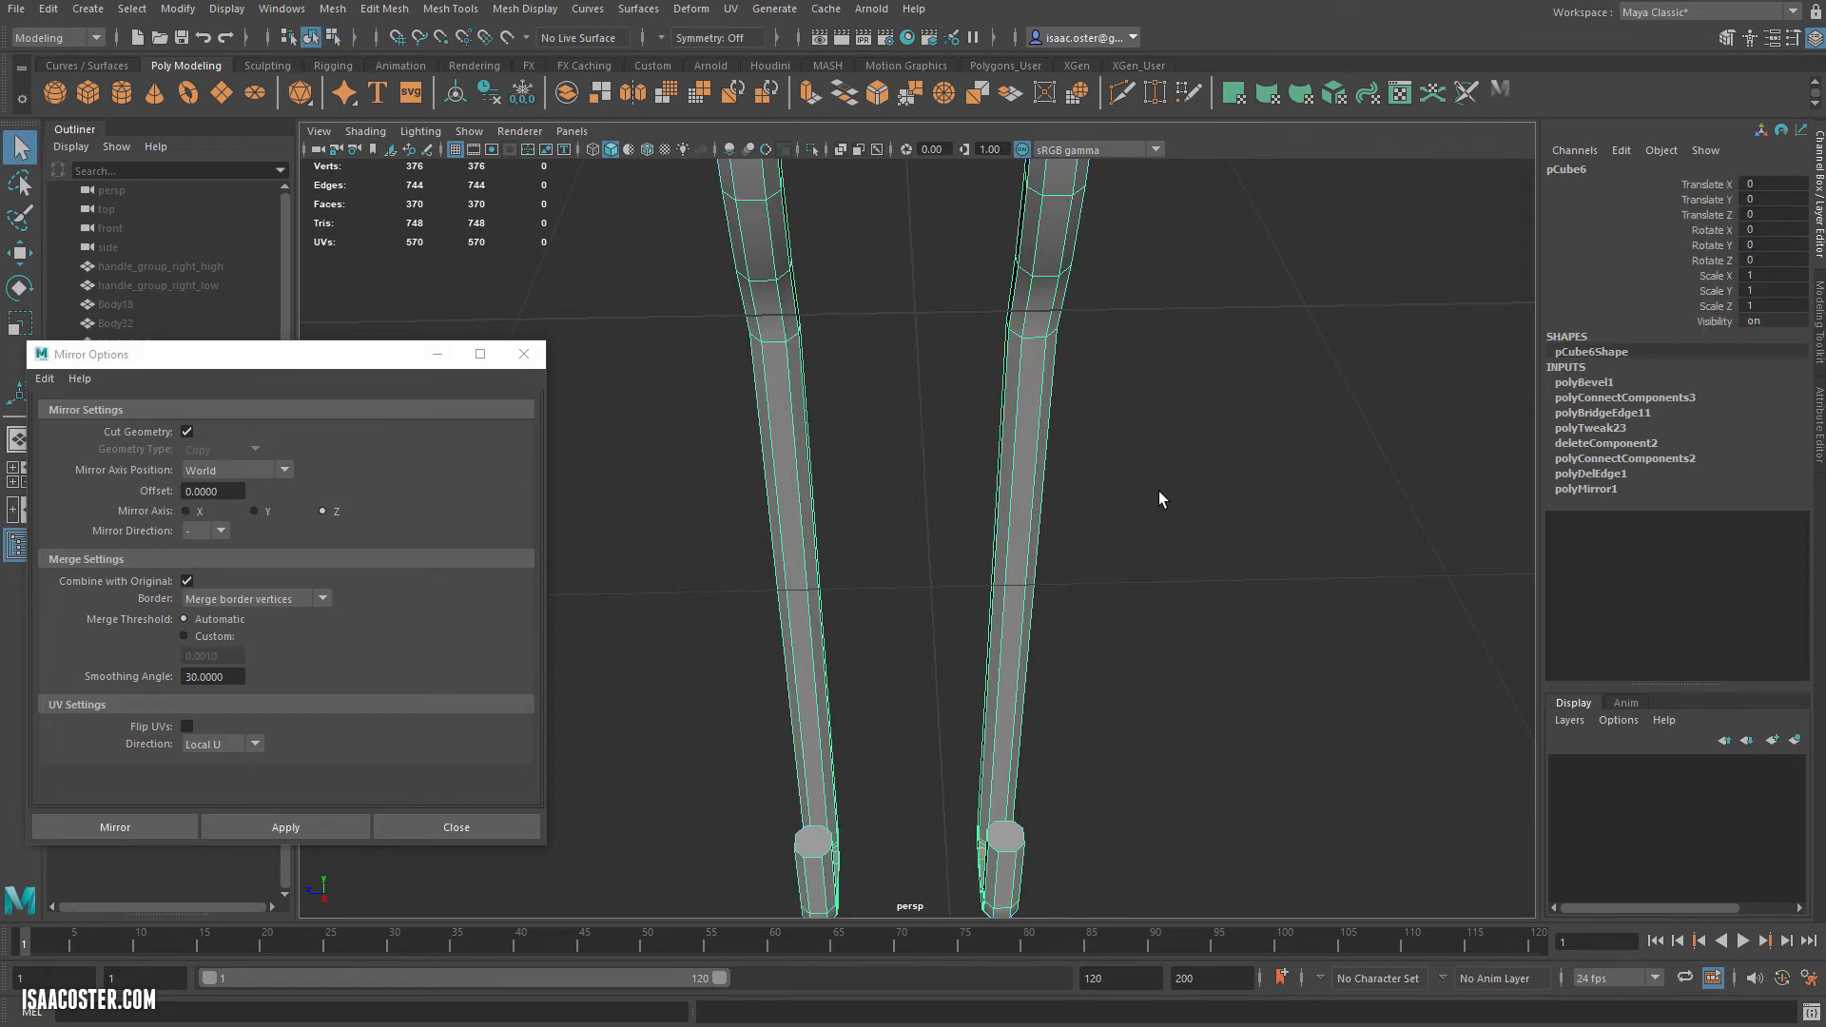
Soften all edges of the beveled low-poly mesh and check the shading along the bend and legs.
{"action": "left_click", "coordinate": [1161, 500]}
{"action": "left_click_drag", "start_coordinate": [1125, 583], "coordinate": [819, 612], "text": "alt"}
{"action": "left_click", "coordinate": [827, 613]}
{"action": "left_click", "coordinate": [530, 9]}
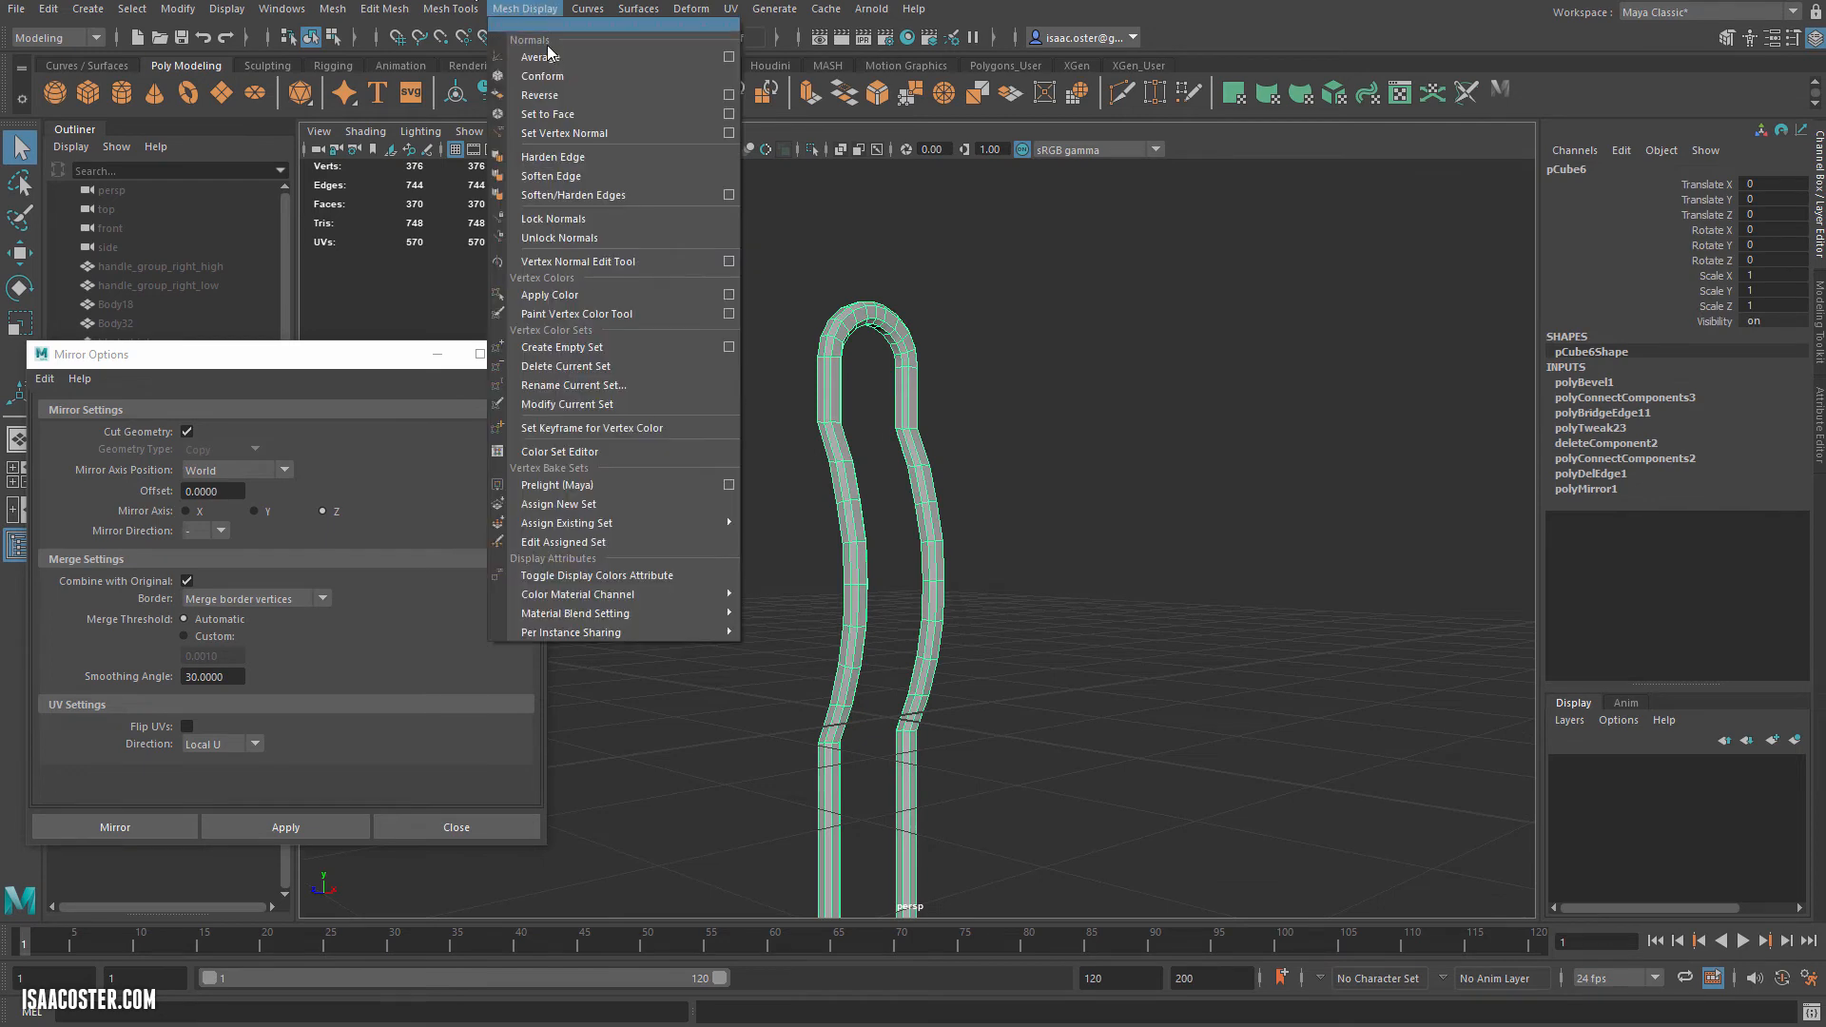
{"action": "left_click", "coordinate": [720, 309]}
{"action": "left_click_drag", "start_coordinate": [720, 309], "coordinate": [859, 476], "text": "alt"}
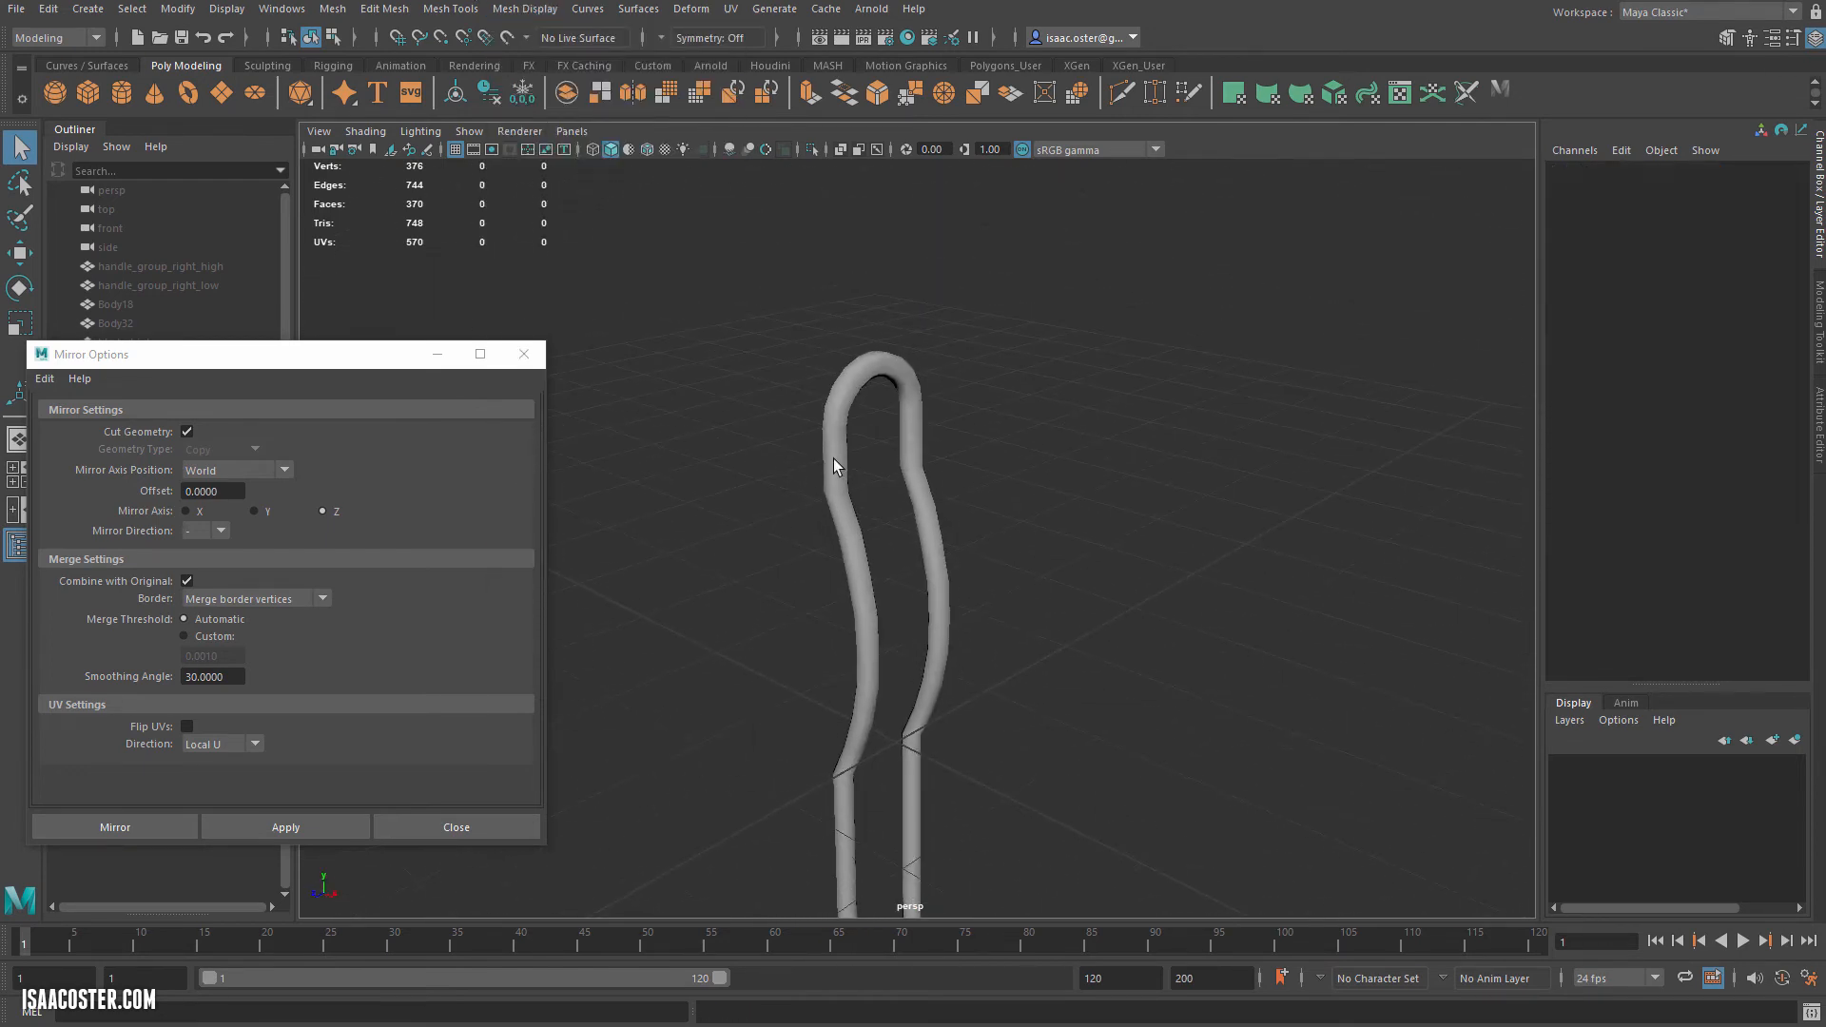
{"action": "left_click", "coordinate": [839, 458]}
{"action": "left_click_drag", "start_coordinate": [489, 219], "coordinate": [937, 537], "text": "alt"}
{"action": "right_click_drag", "start_coordinate": [937, 538], "coordinate": [1221, 509], "text": "alt"}
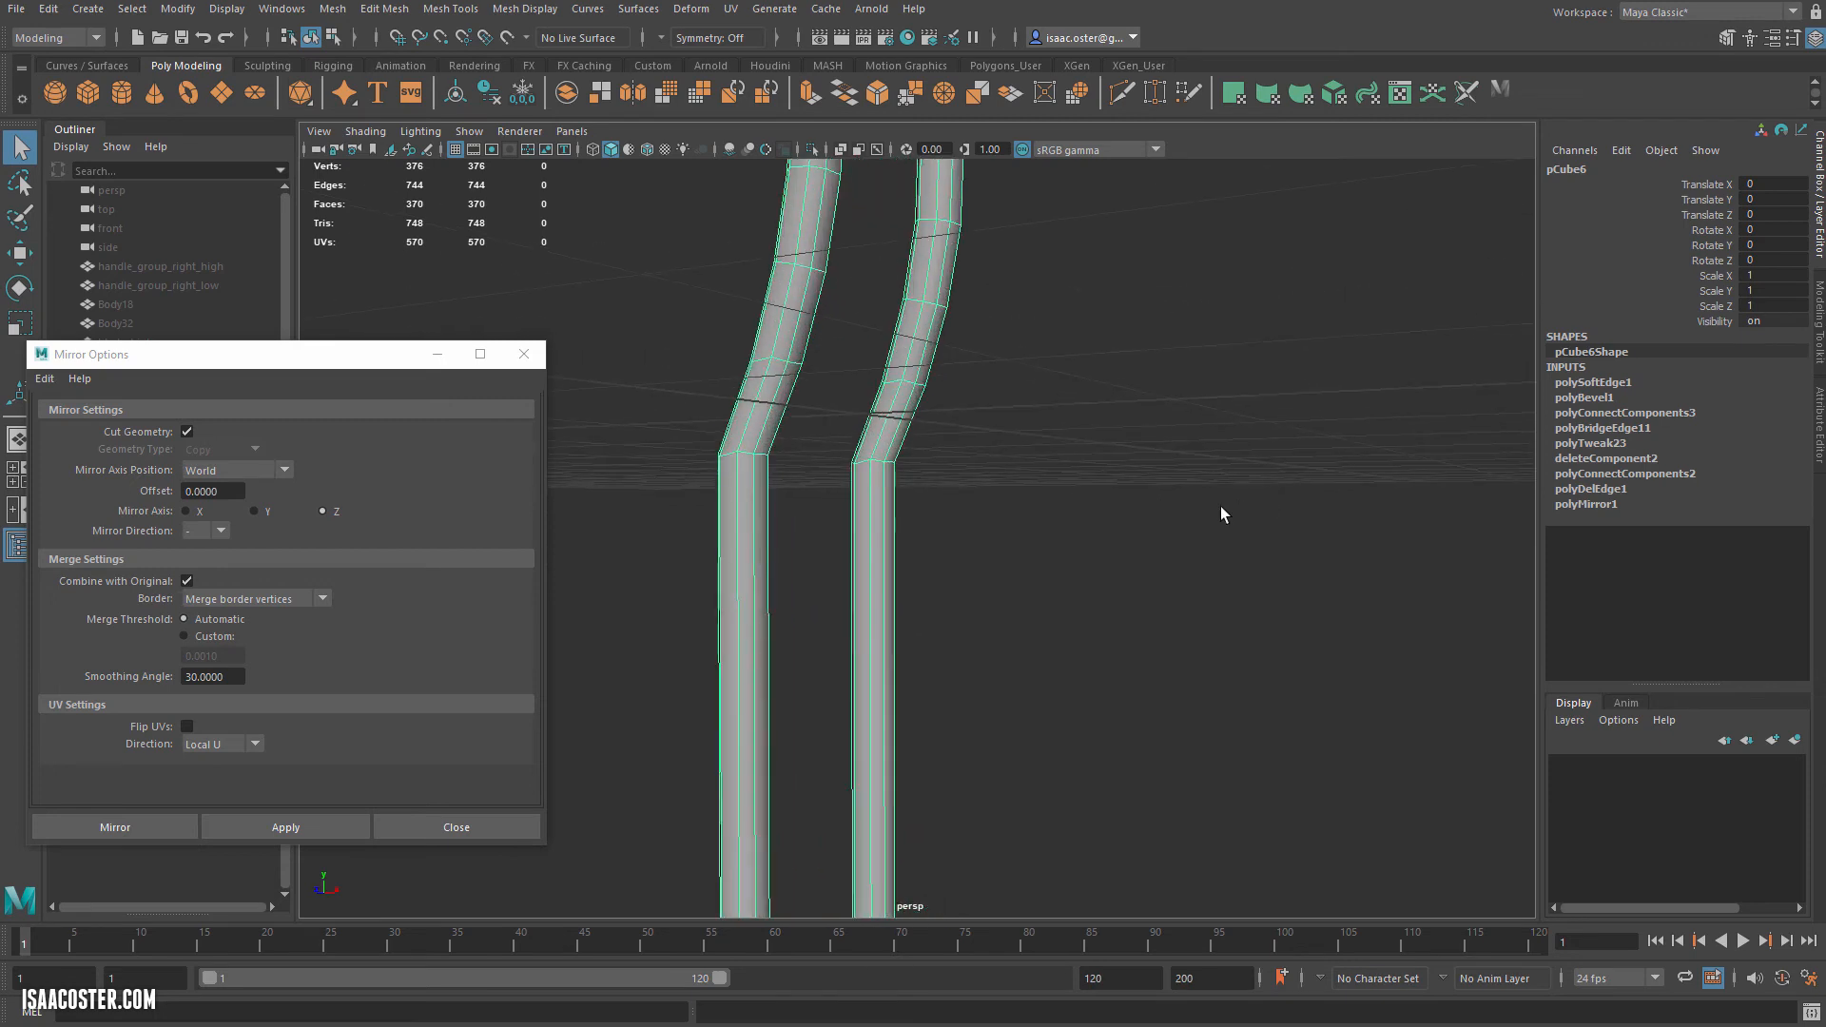
{"action": "left_click", "coordinate": [1211, 517]}
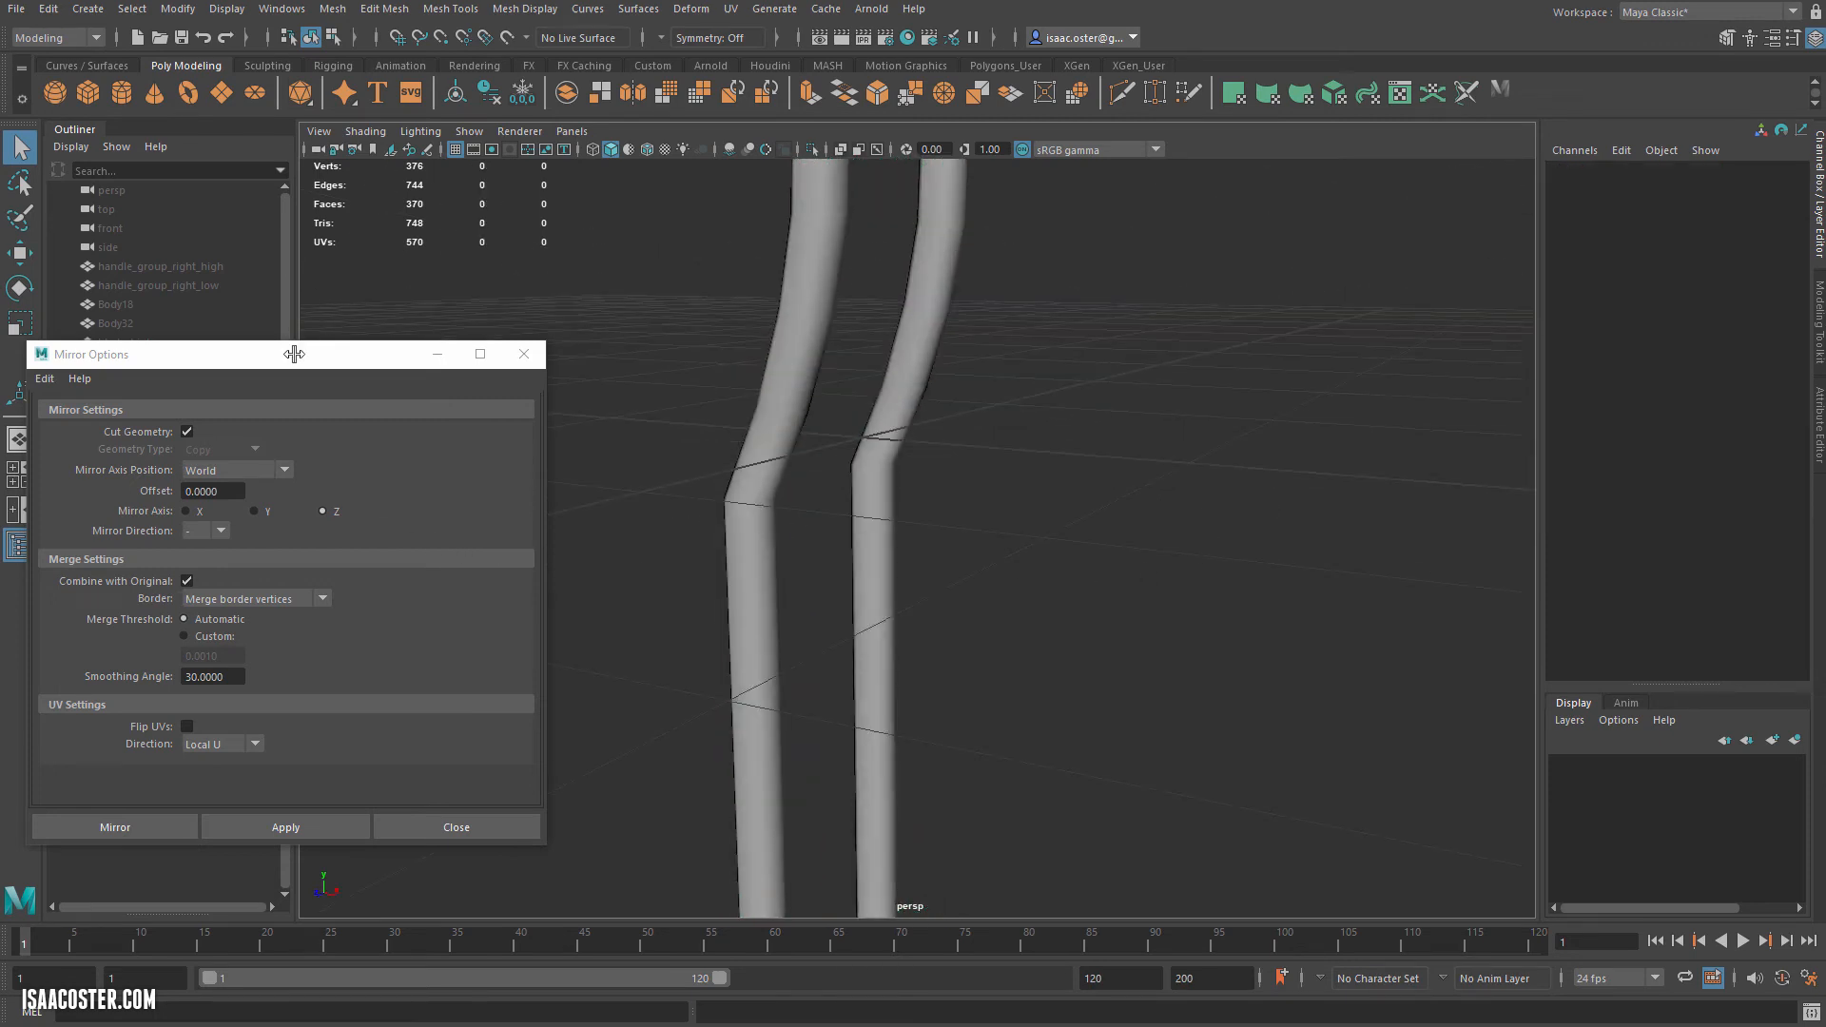
Unhide the high-poly tube Body18 so it overlaps the low-poly mesh.
{"action": "left_click_drag", "start_coordinate": [294, 354], "coordinate": [289, 648]}
{"action": "left_click", "coordinate": [128, 436]}
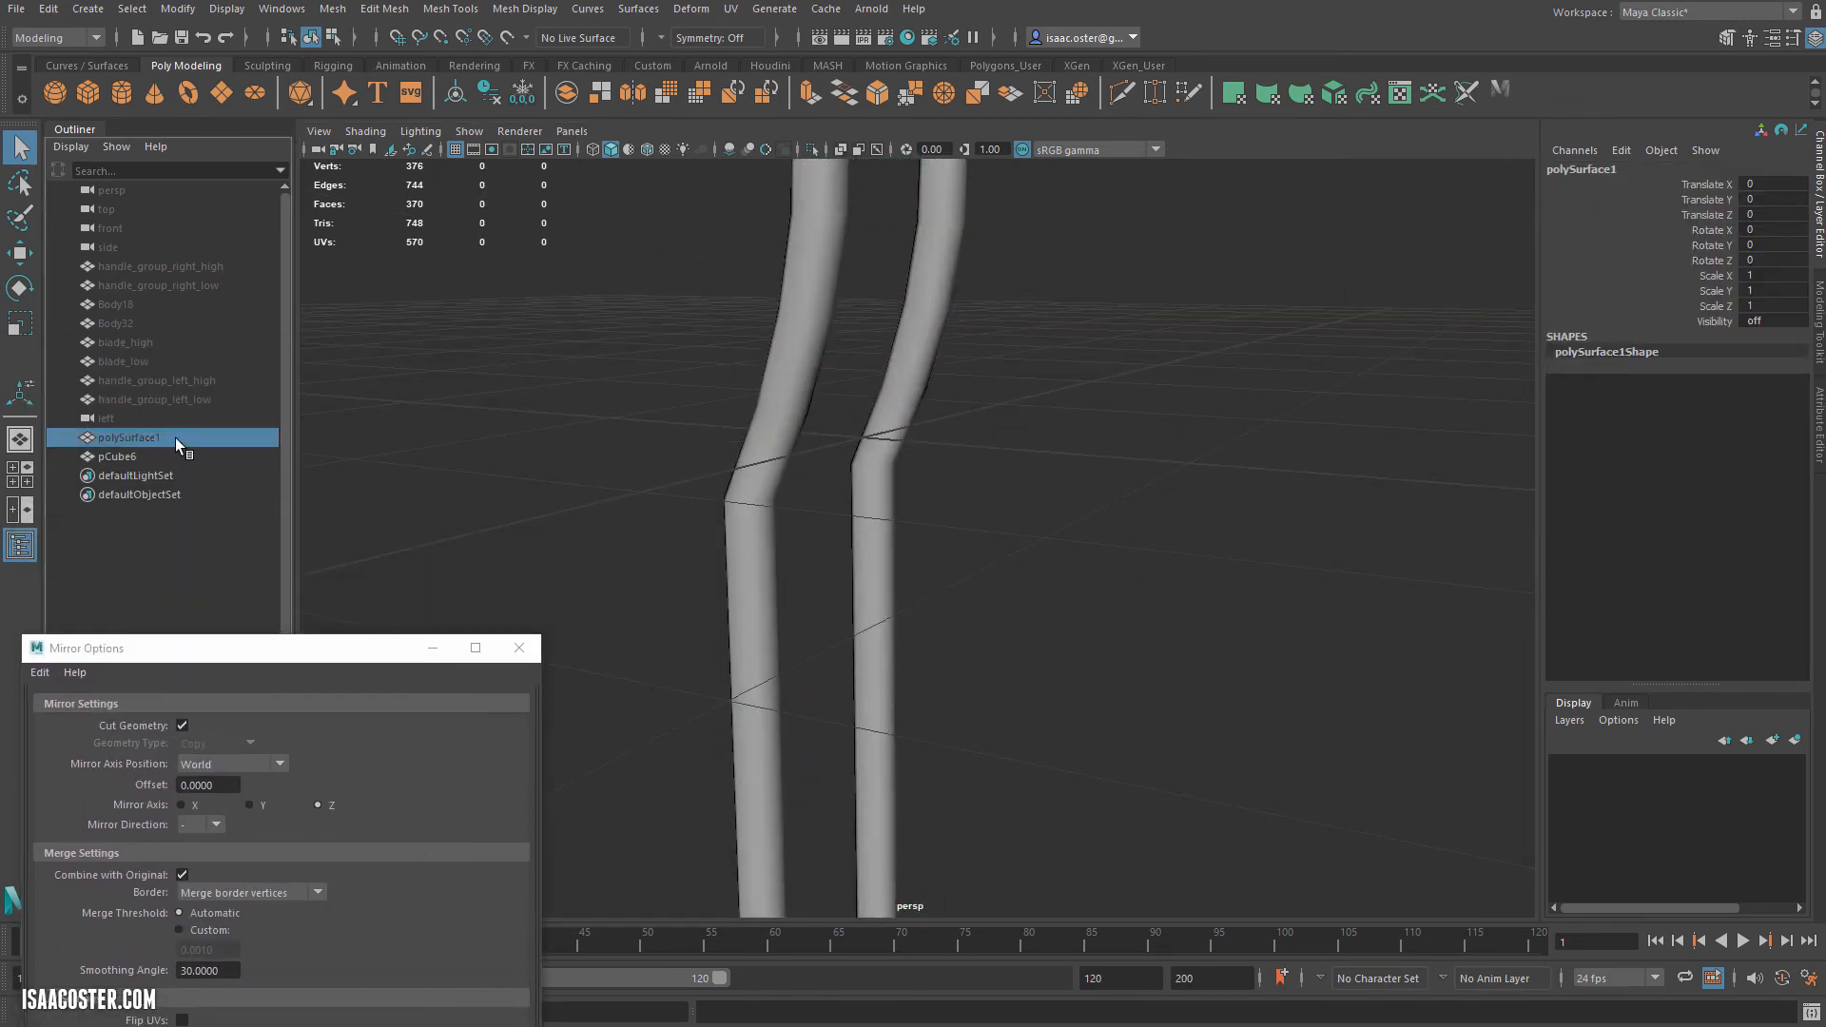
{"action": "key", "text": "shift+h"}
{"action": "left_click", "coordinate": [124, 303]}
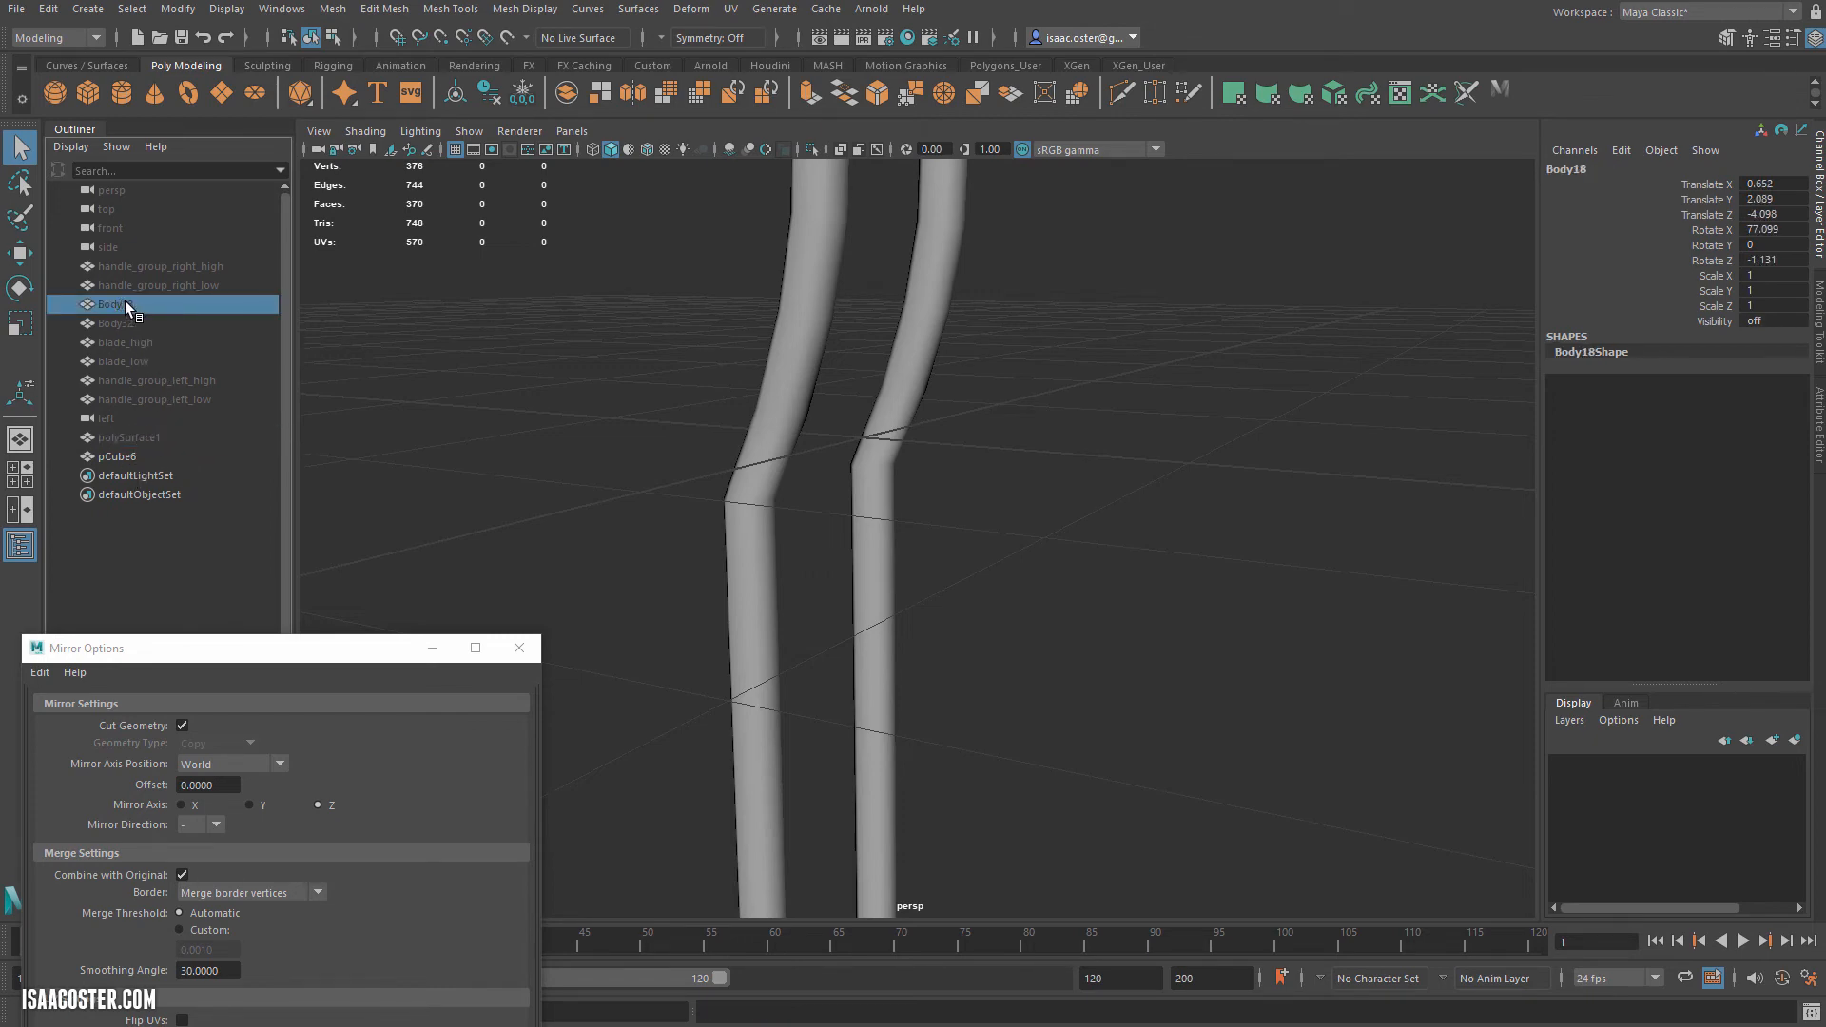
{"action": "key", "text": "shift+h"}
{"action": "right_click_drag", "start_coordinate": [1269, 483], "coordinate": [675, 530], "text": "alt"}
{"action": "left_click", "coordinate": [673, 527]}
{"action": "left_click_drag", "start_coordinate": [673, 529], "coordinate": [931, 613], "text": "alt"}
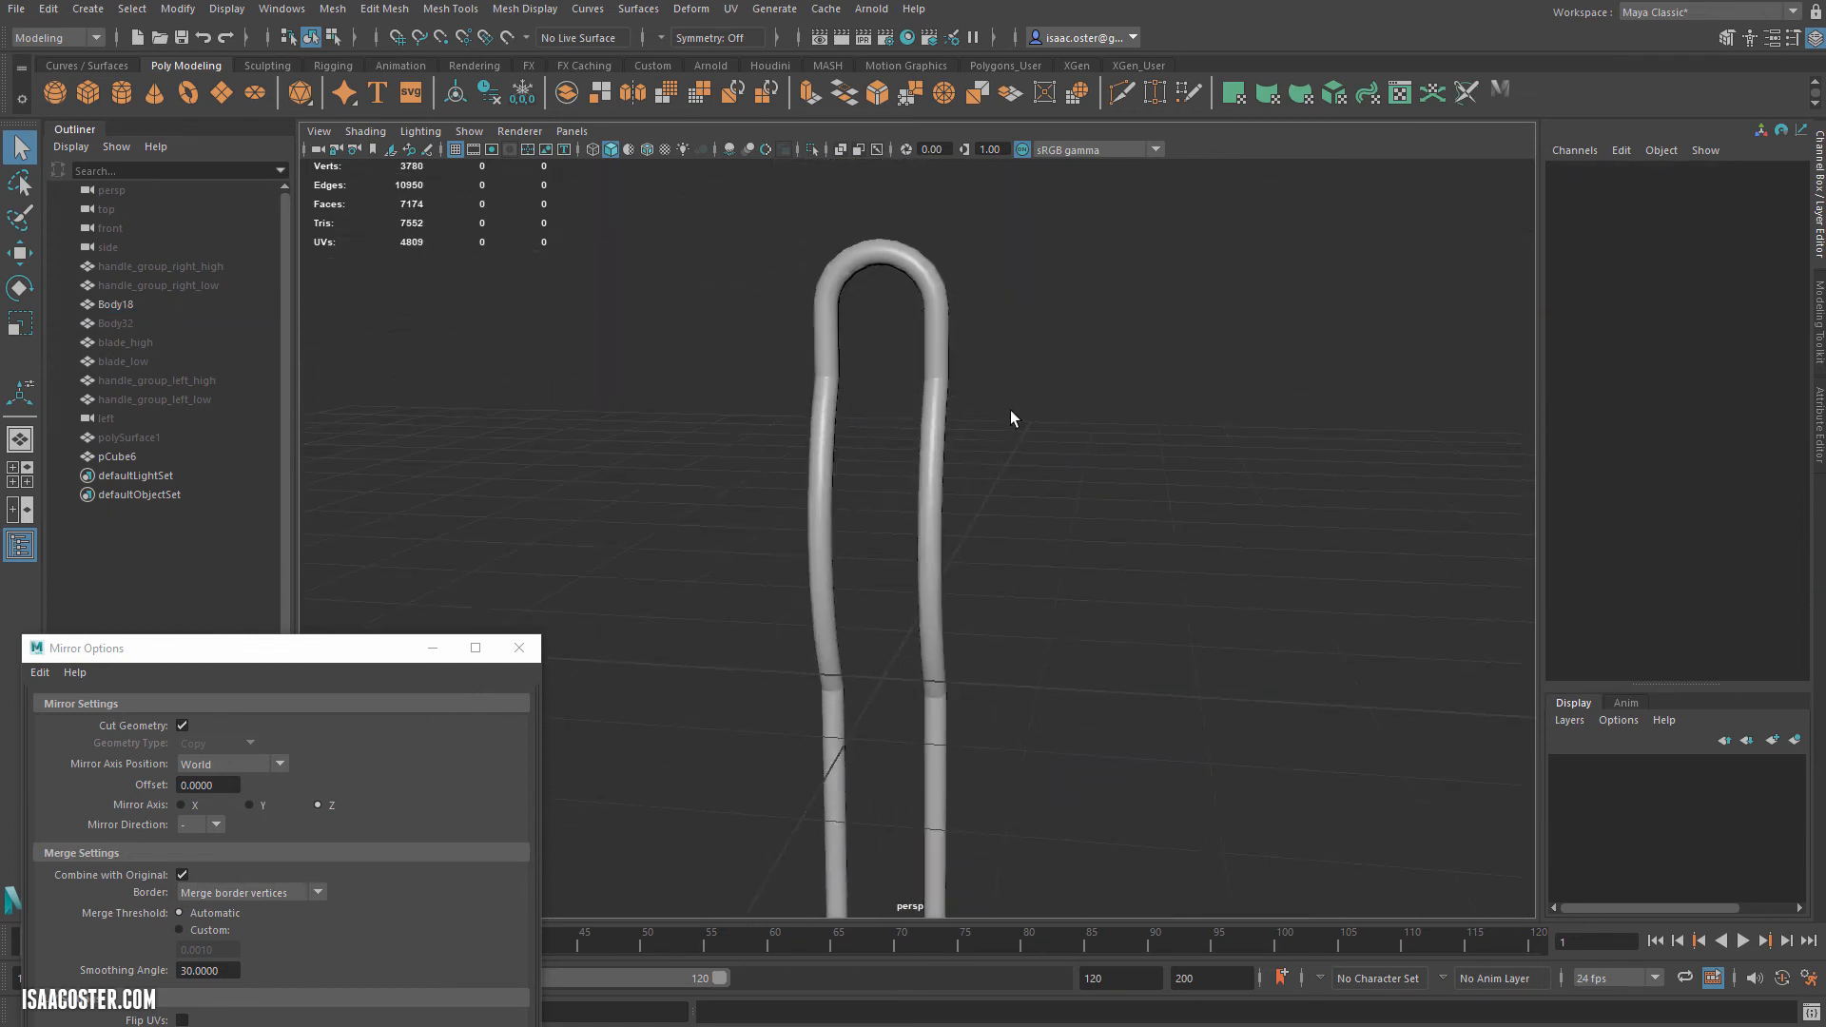
Rename the high-poly tube Body18 as clip_high.
{"action": "left_click", "coordinate": [942, 348]}
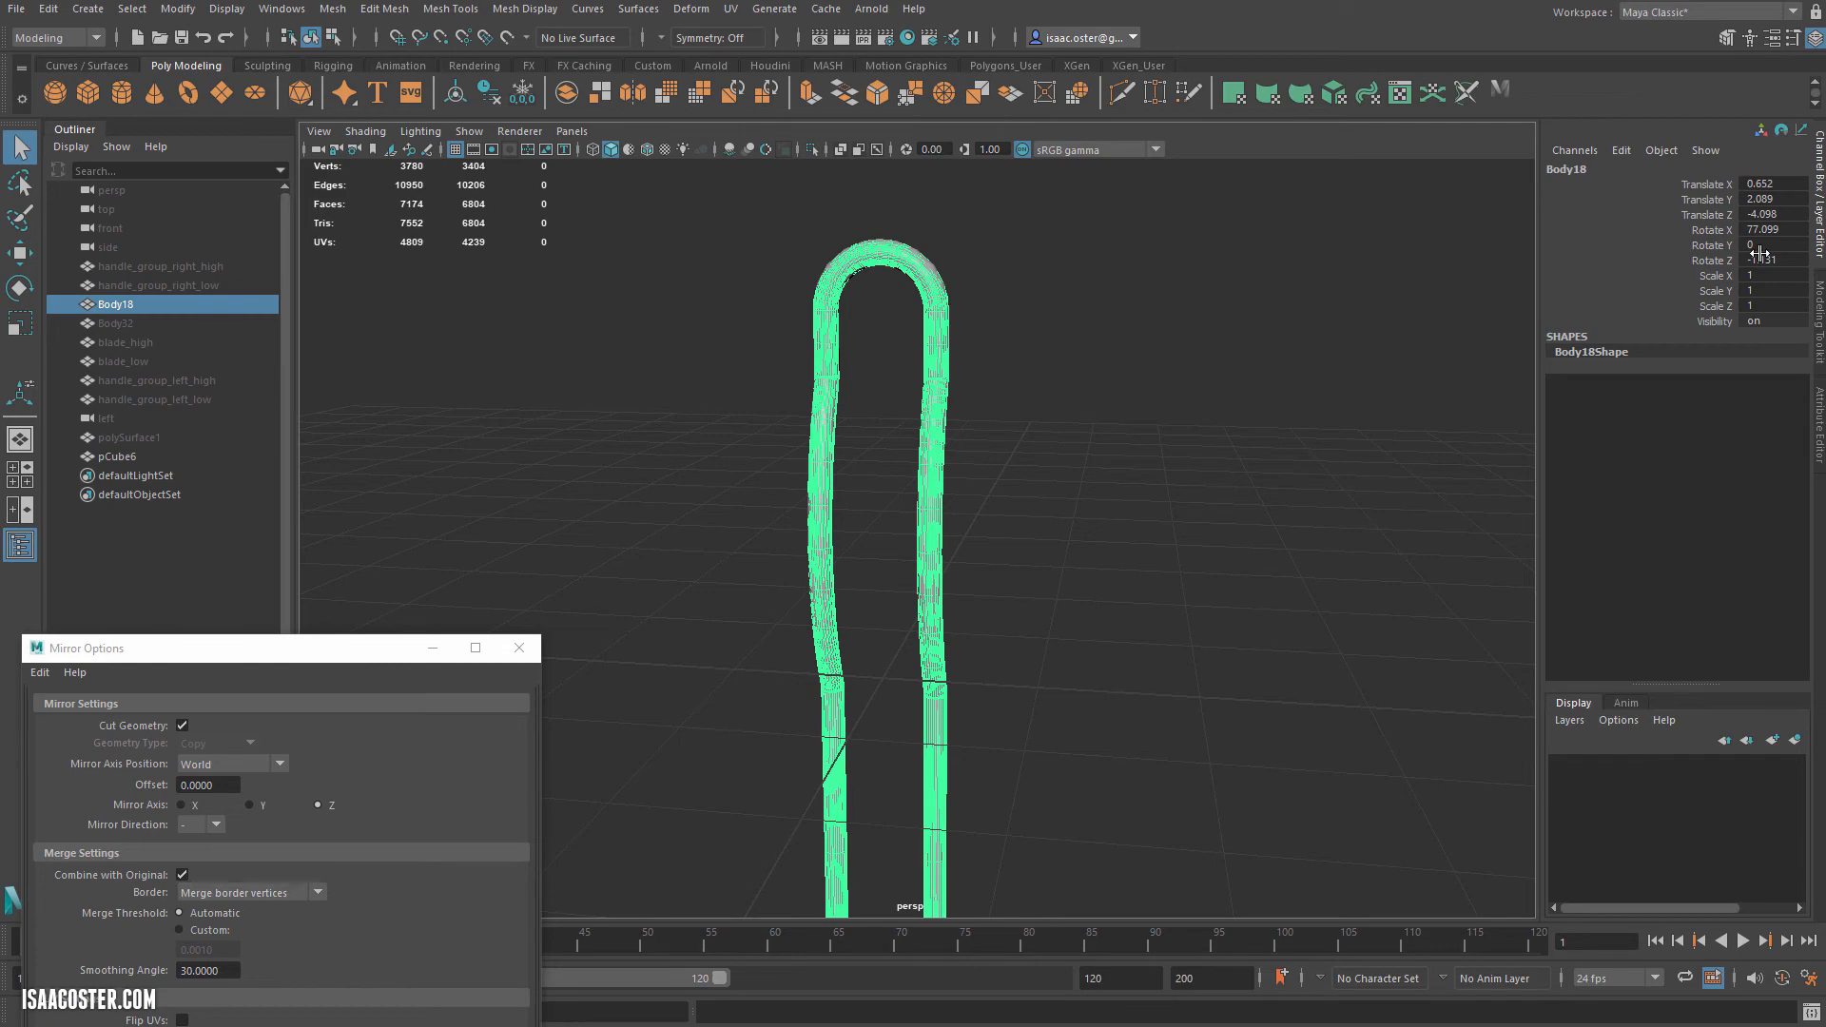
{"action": "left_click", "coordinate": [942, 278]}
{"action": "left_click", "coordinate": [938, 272]}
{"action": "left_click_drag", "start_coordinate": [733, 296], "coordinate": [954, 351], "text": "alt"}
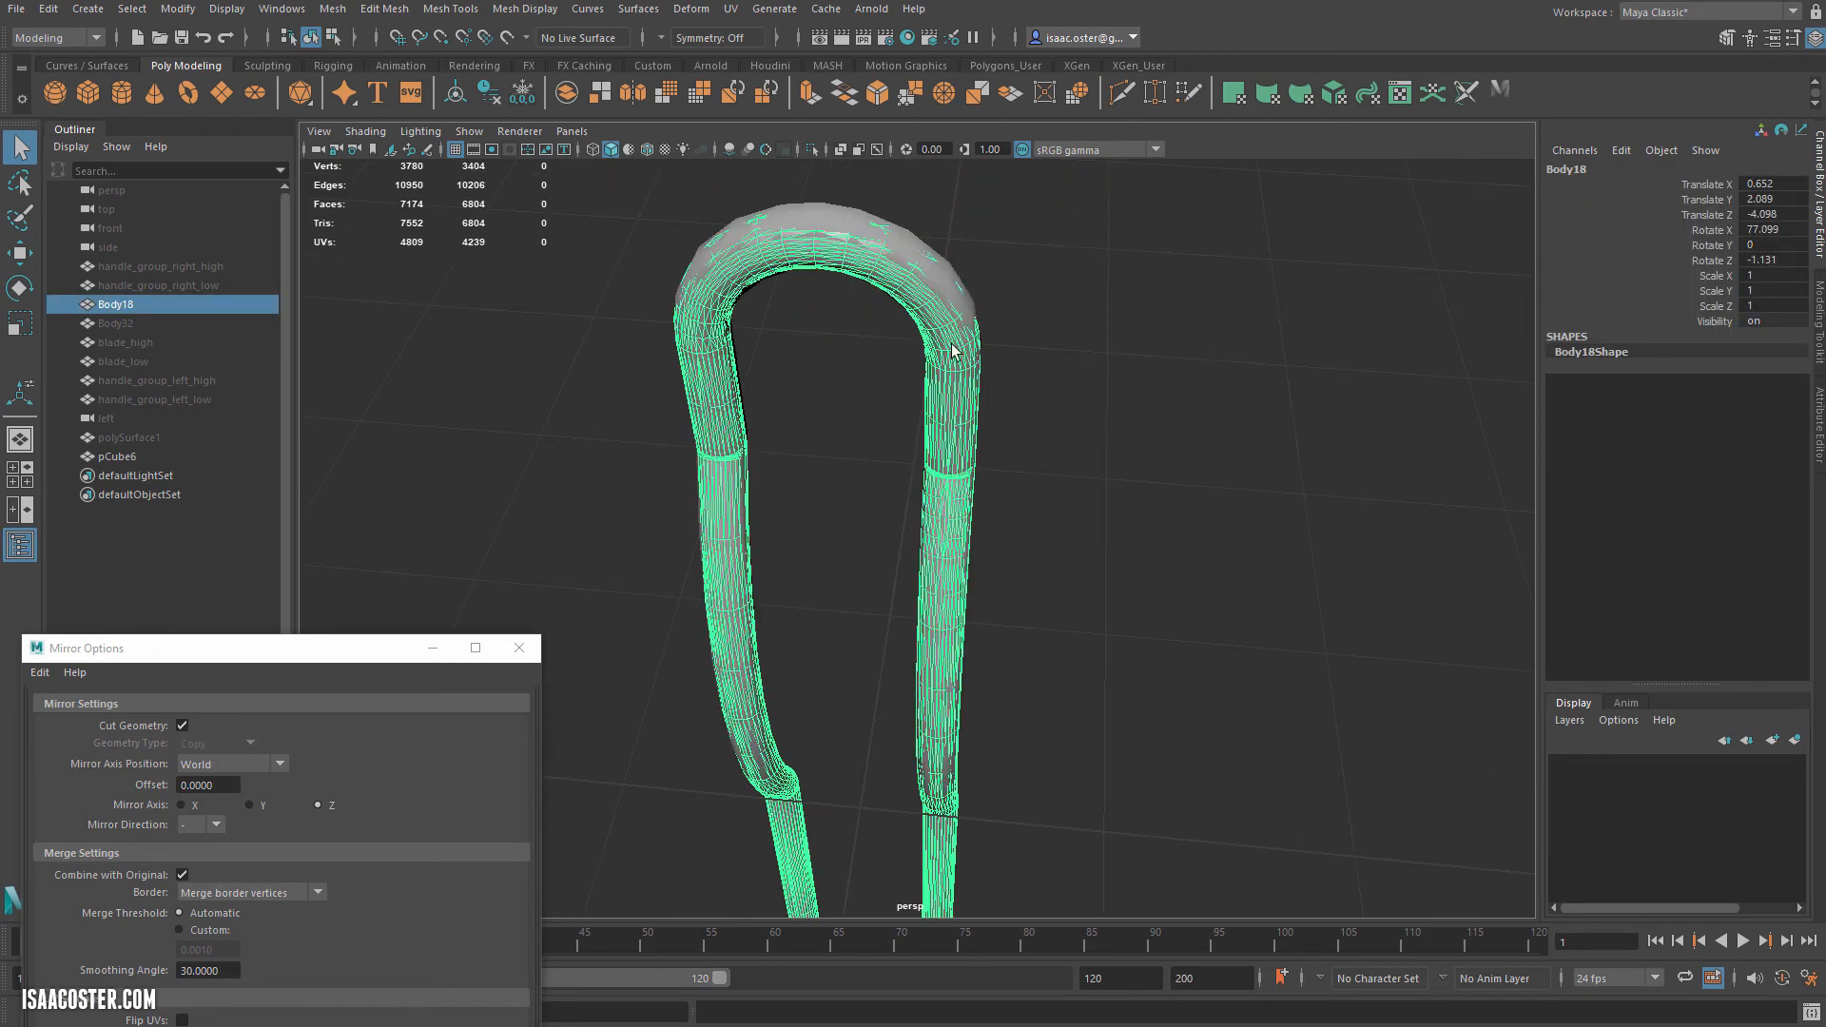
{"action": "left_click", "coordinate": [825, 226]}
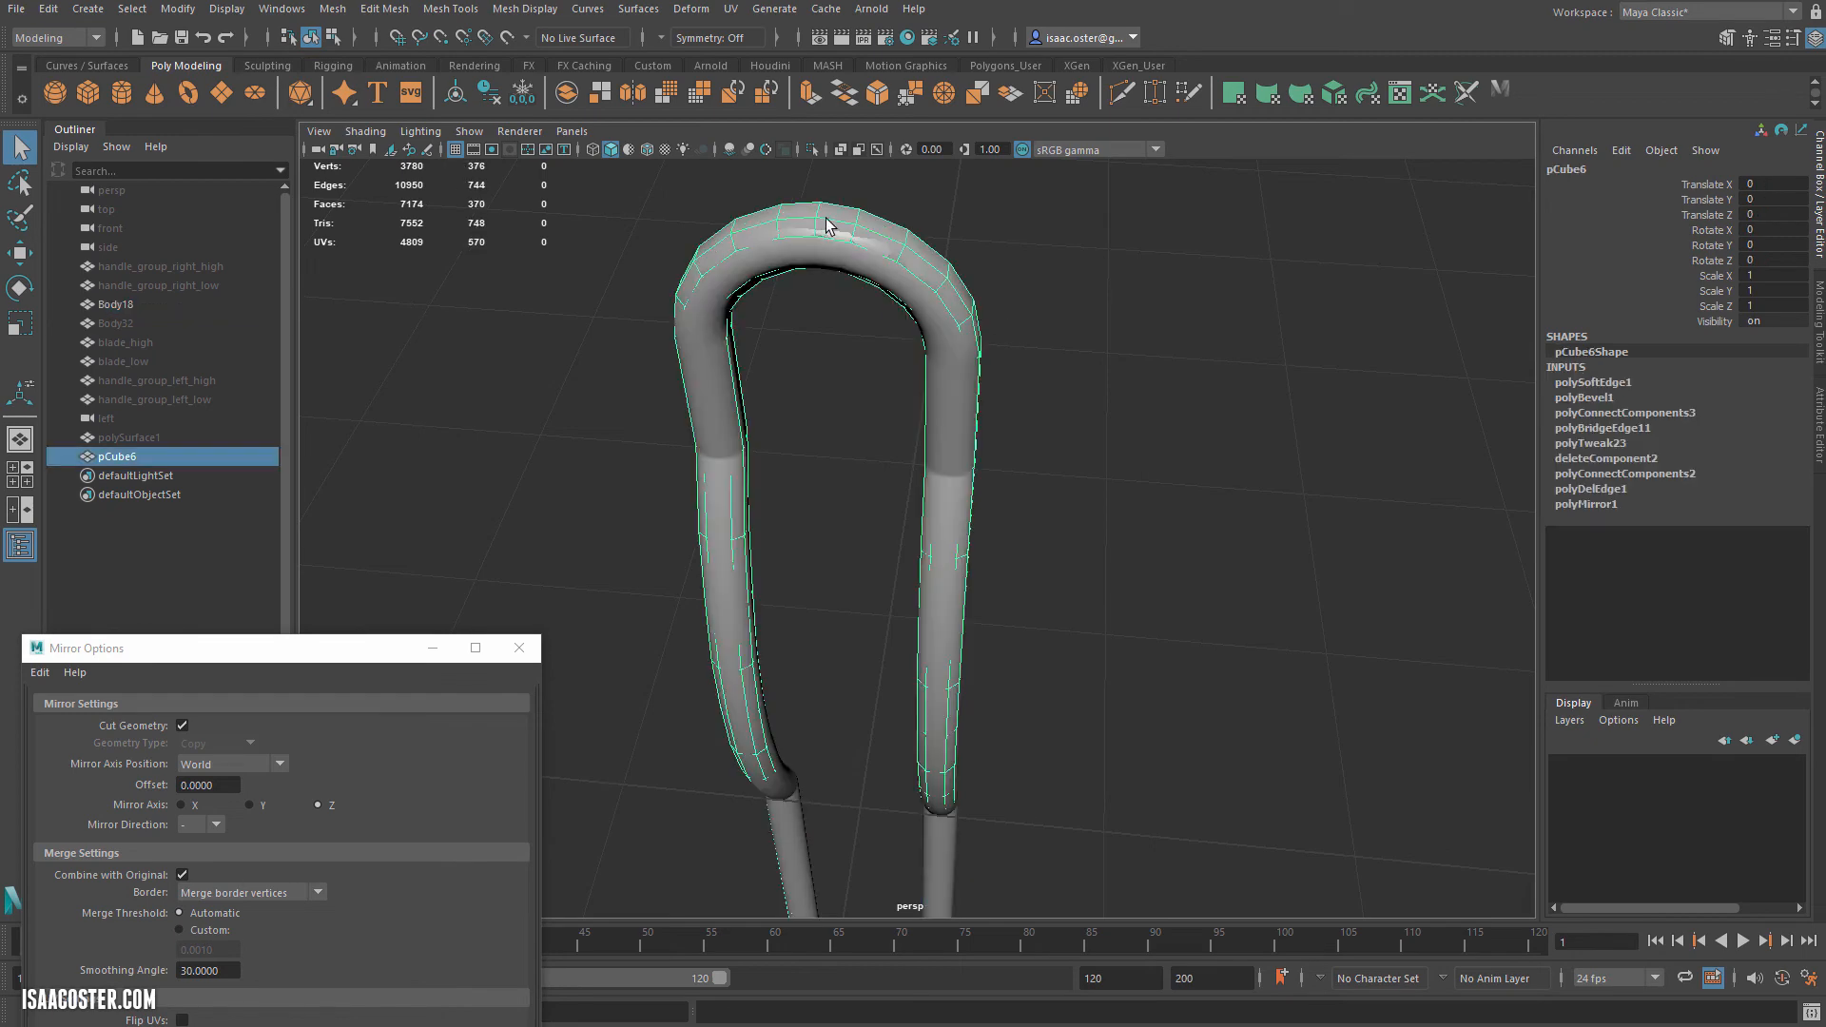
{"action": "left_click", "coordinate": [712, 287]}
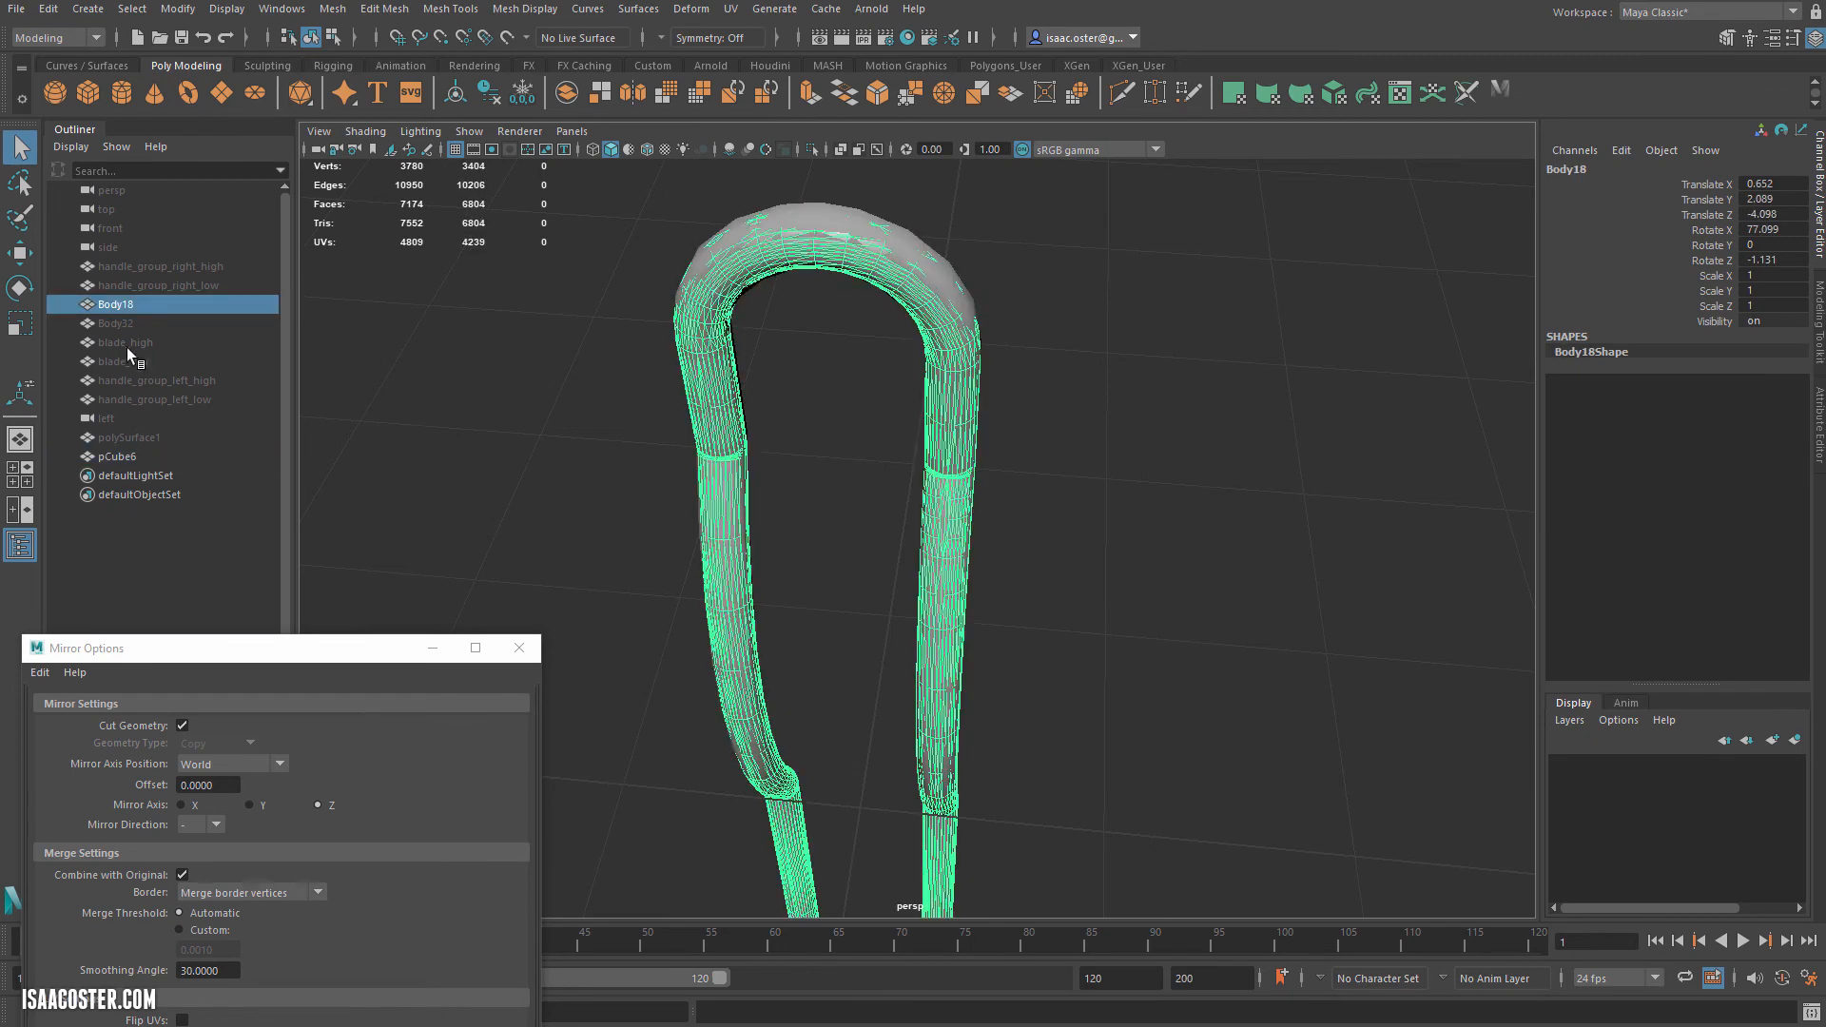
{"action": "double_click", "coordinate": [139, 309]}
{"action": "type", "text": "d"}
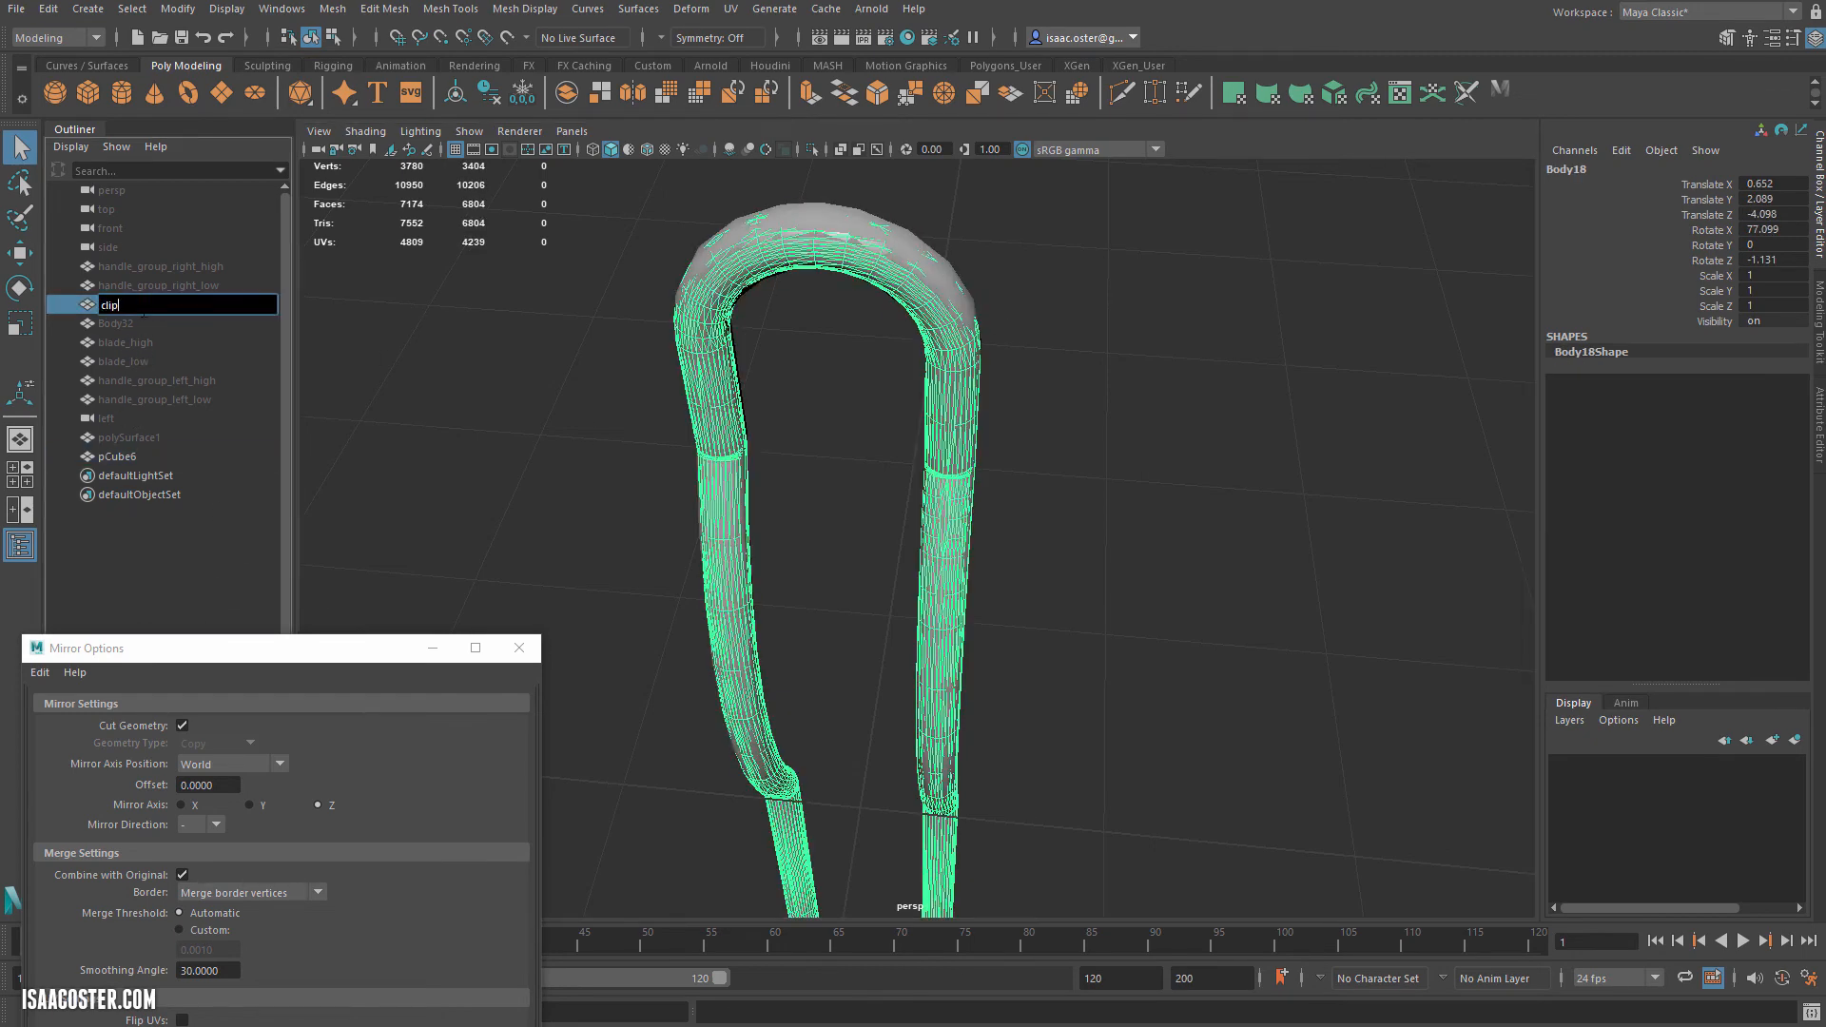
{"action": "type", "text": "lip_high"}
{"action": "key", "text": "Return"}
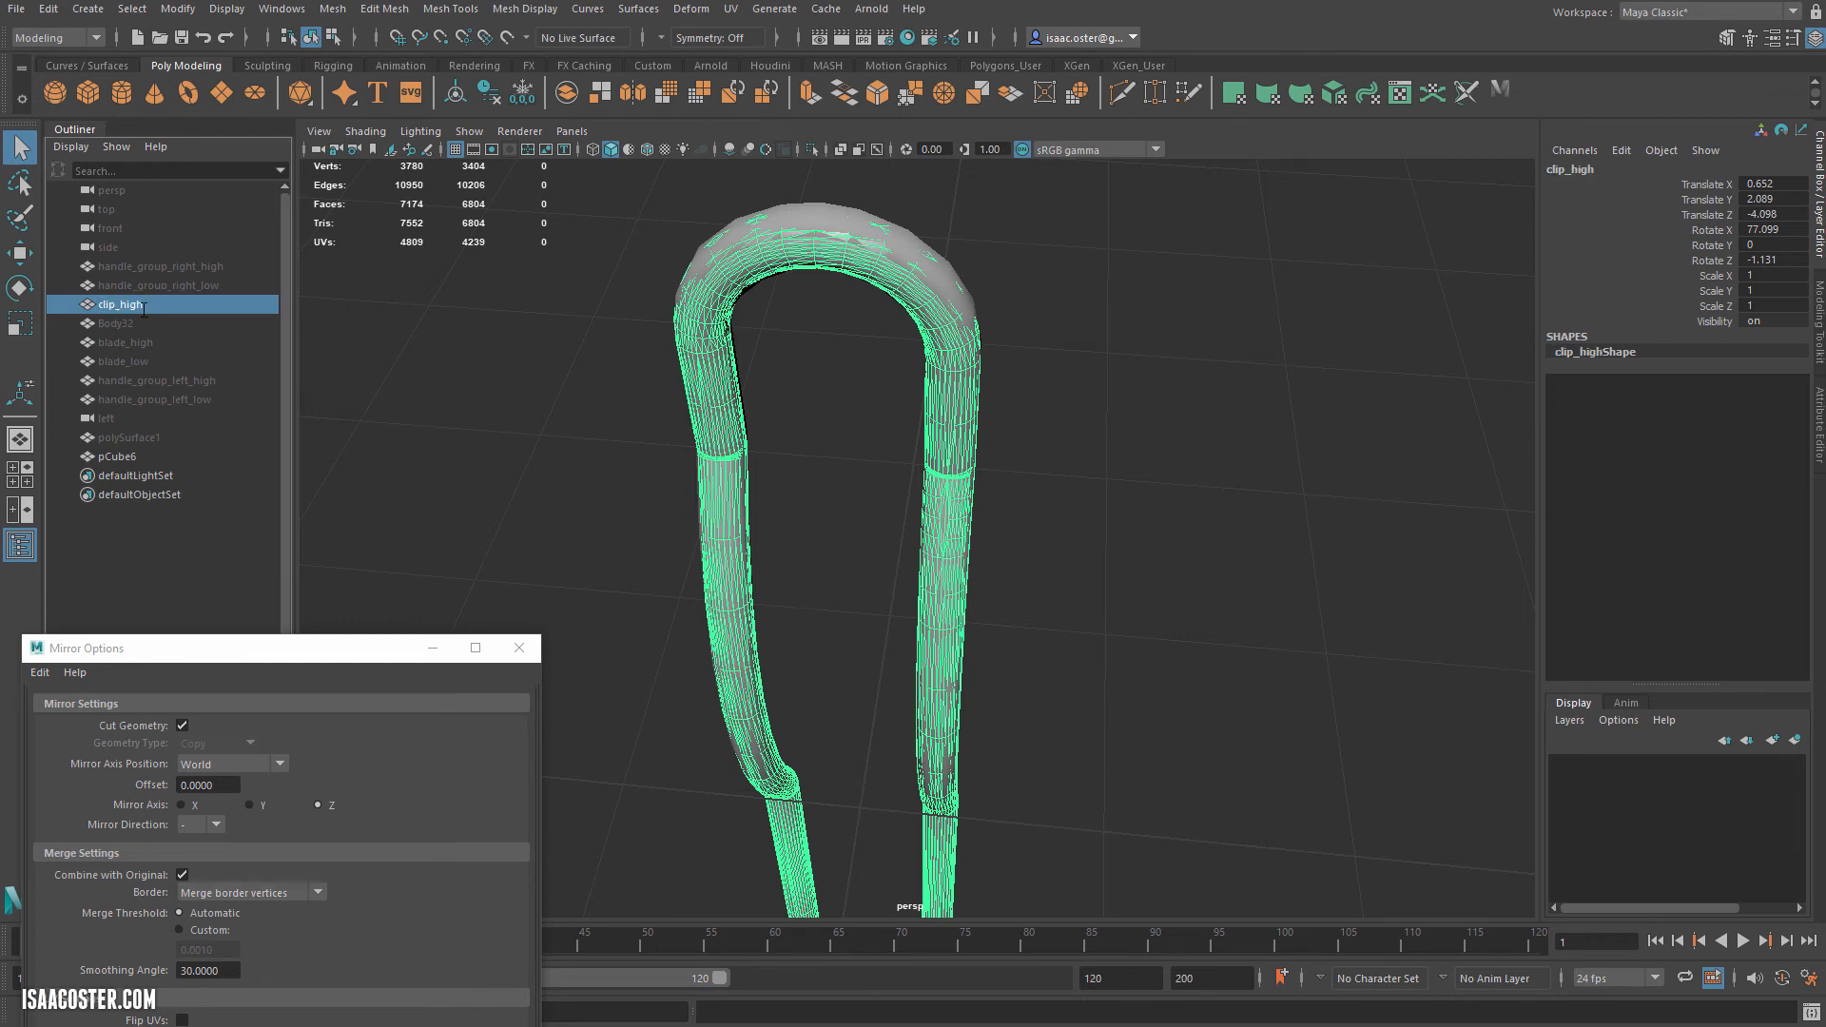
Rename the low-poly tube mesh pCube6 as clip_low.
{"action": "left_click", "coordinate": [791, 228]}
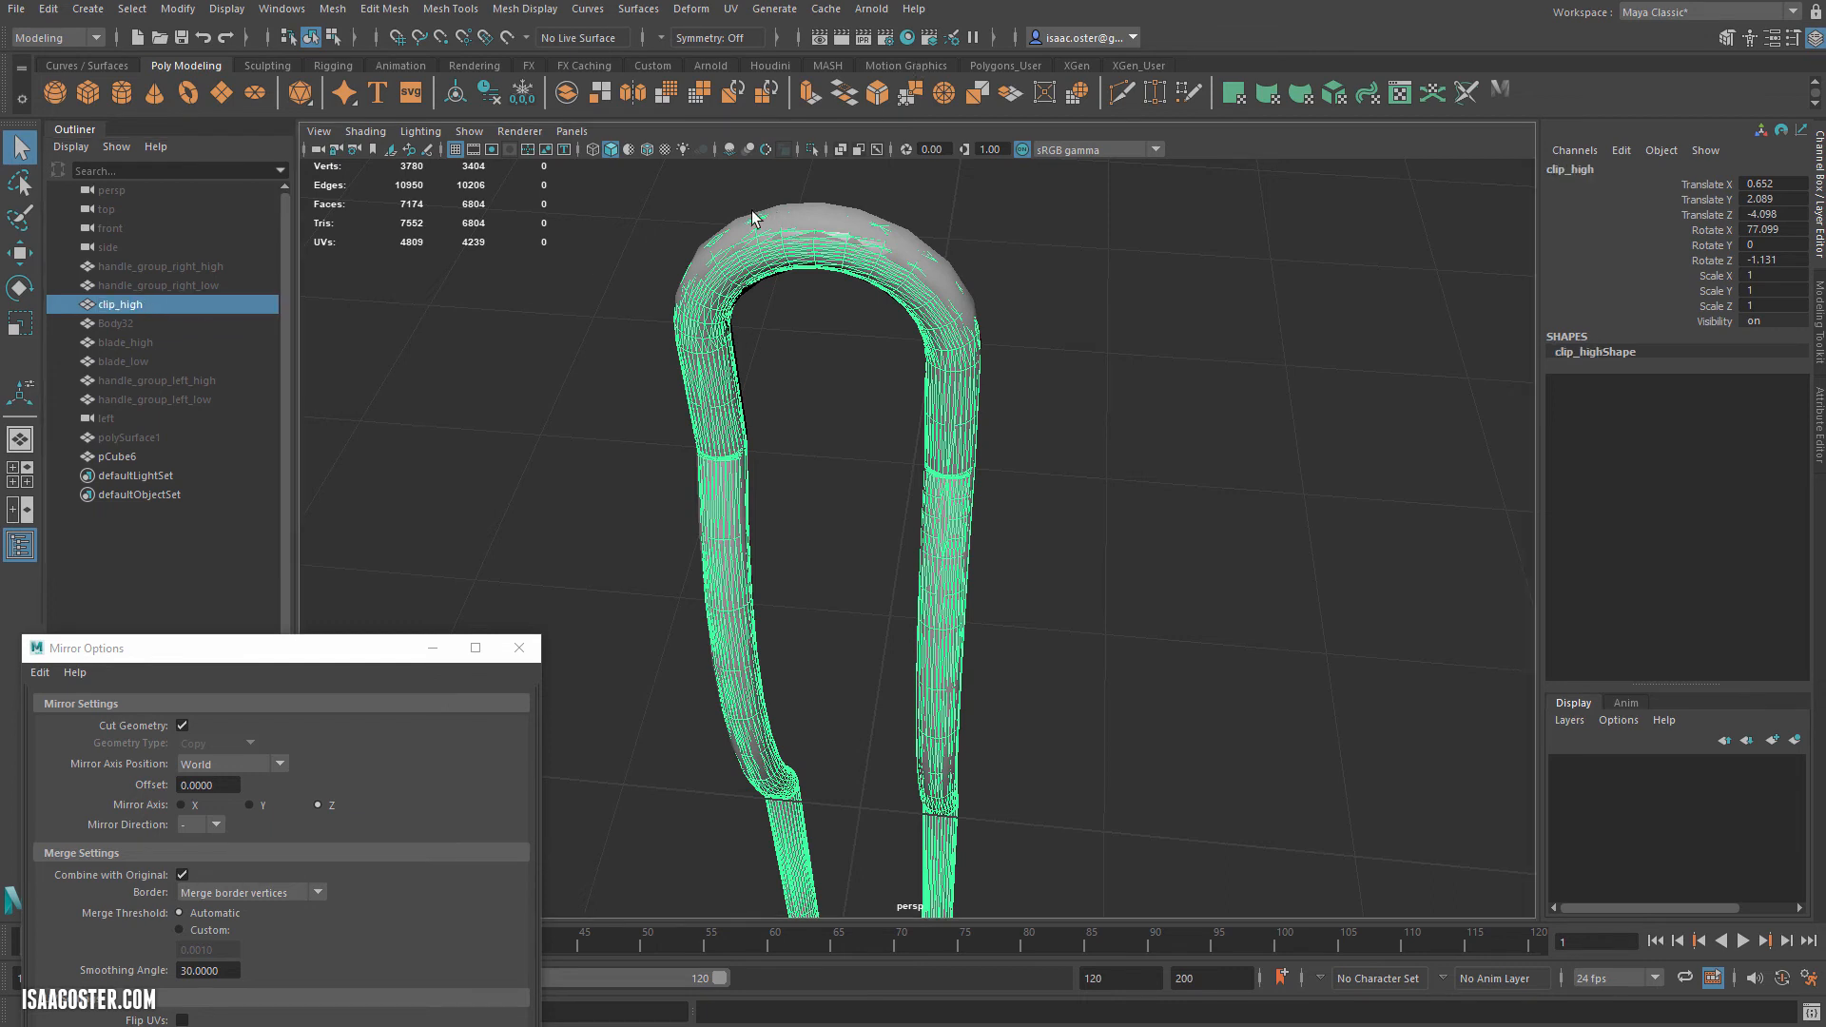
{"action": "left_click", "coordinate": [804, 223]}
{"action": "double_click", "coordinate": [121, 457]}
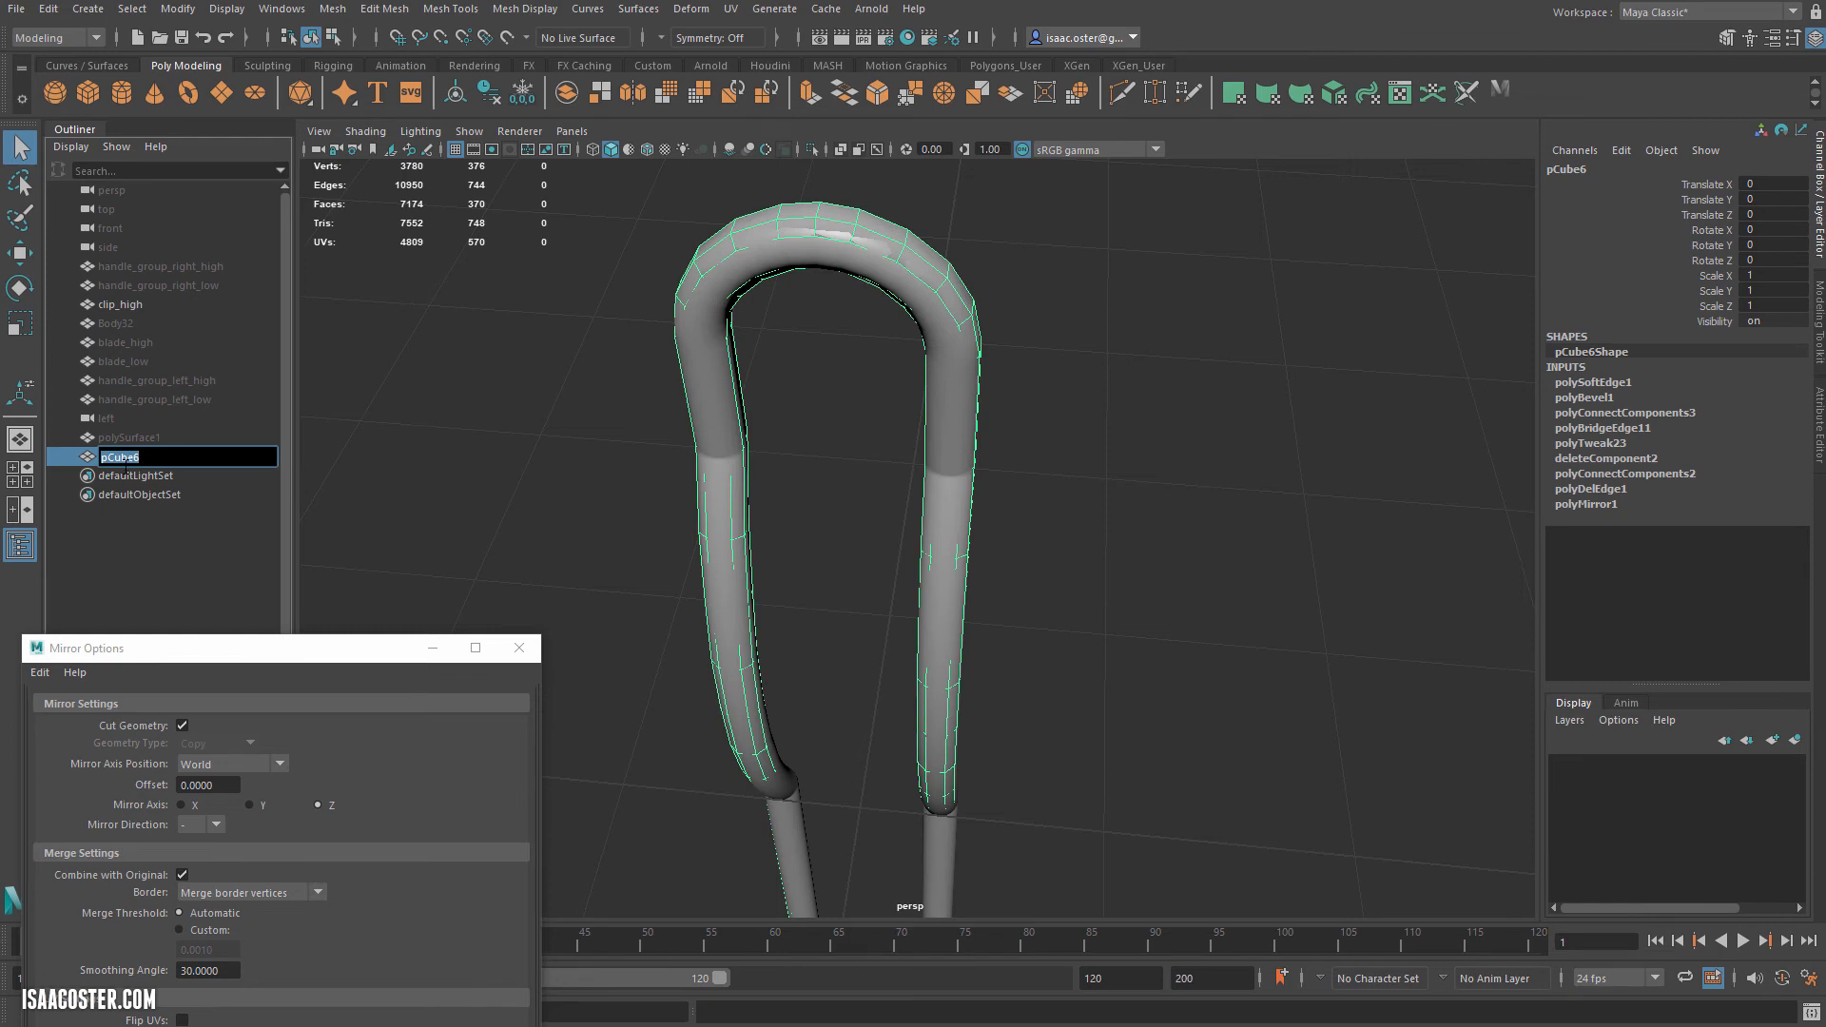
{"action": "type", "text": "clip_low"}
{"action": "key", "text": "Return"}
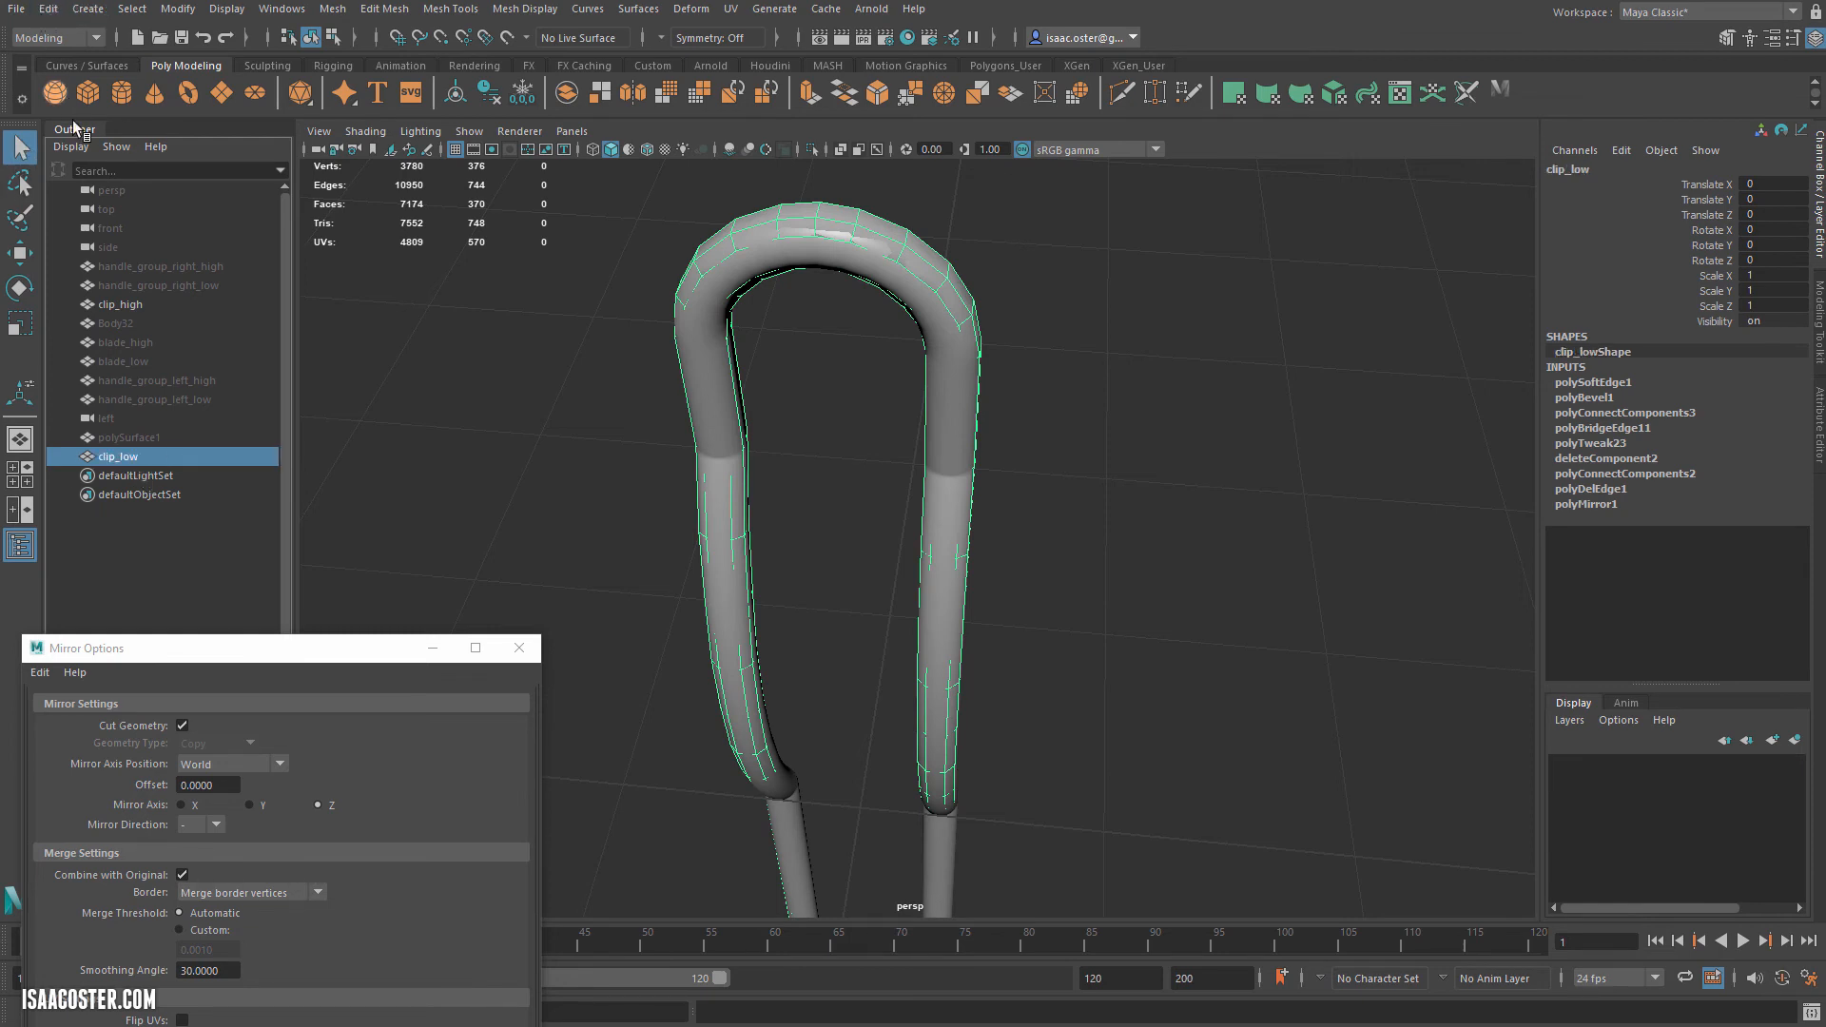
Delete the construction history of clip_low and deselect it.
{"action": "left_click", "coordinate": [49, 9]}
{"action": "mouse_move", "coordinate": [115, 251]}
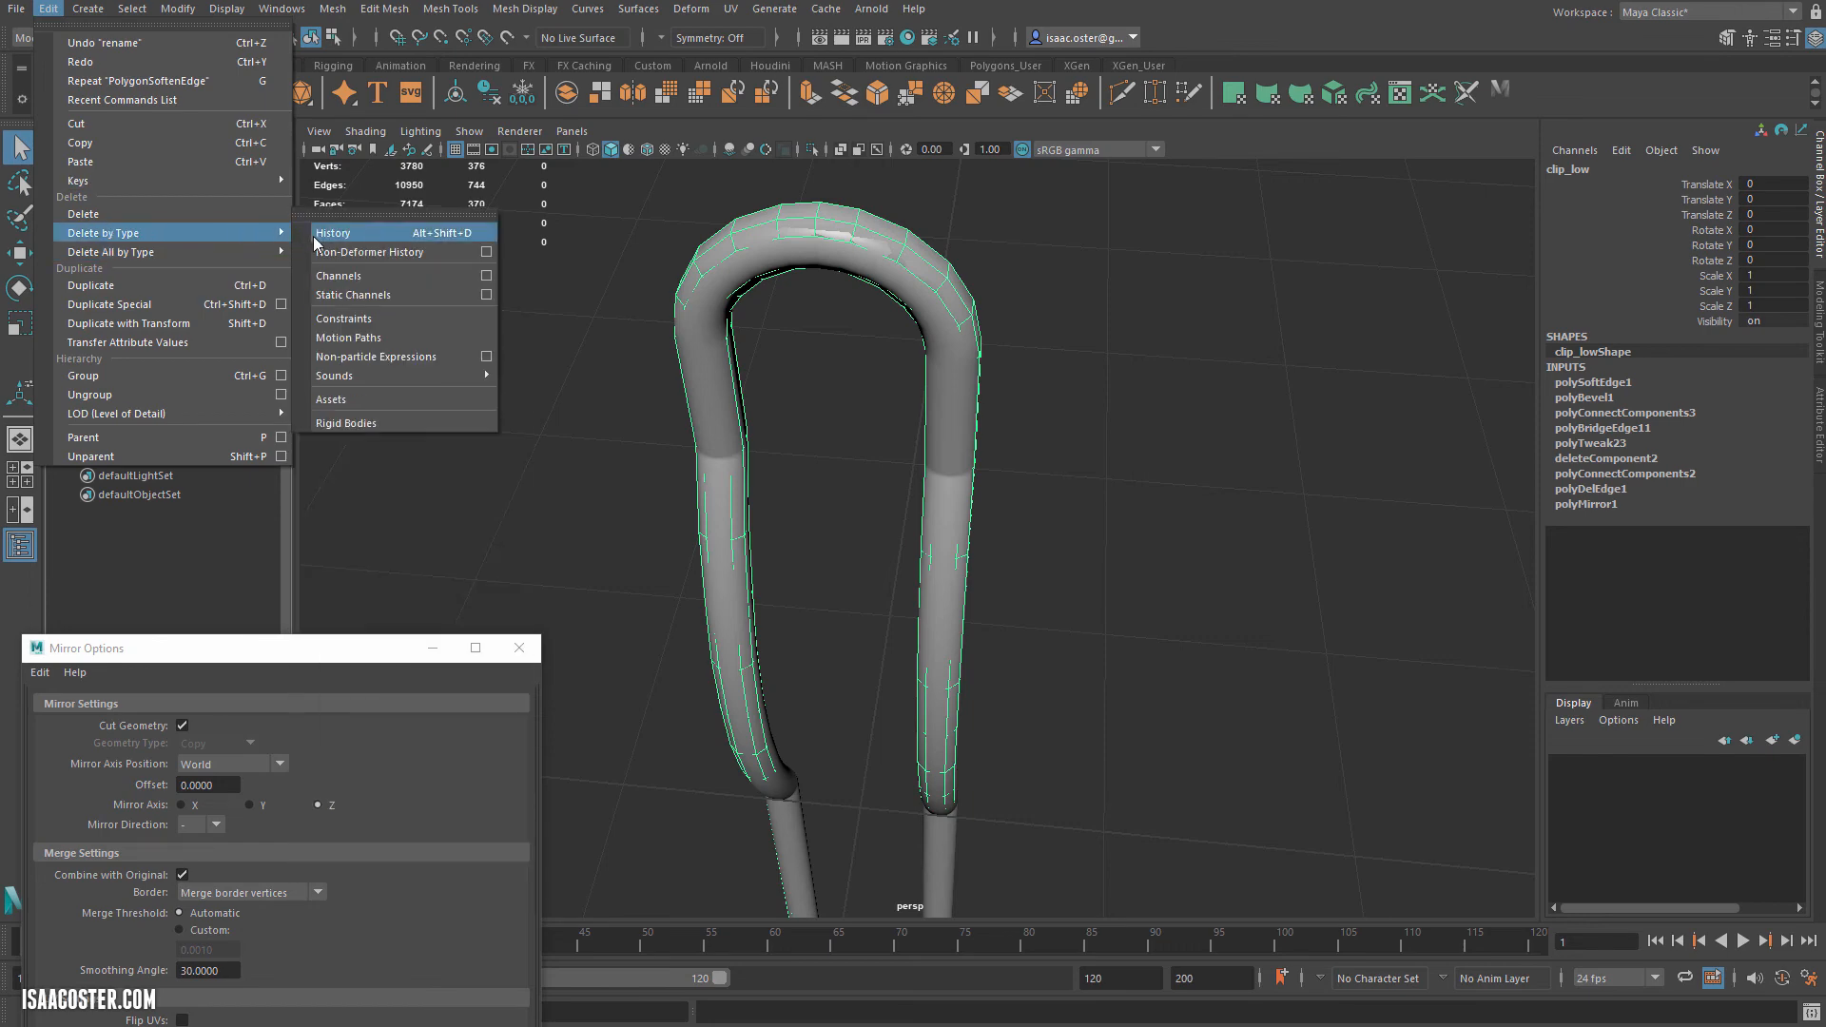
{"action": "left_click", "coordinate": [347, 233]}
{"action": "left_click_drag", "start_coordinate": [711, 376], "coordinate": [844, 551], "text": "alt"}
{"action": "middle_click_drag", "start_coordinate": [844, 550], "coordinate": [845, 594], "text": "alt"}
{"action": "left_click_drag", "start_coordinate": [845, 595], "coordinate": [990, 480], "text": "alt"}
{"action": "left_click", "coordinate": [883, 369]}
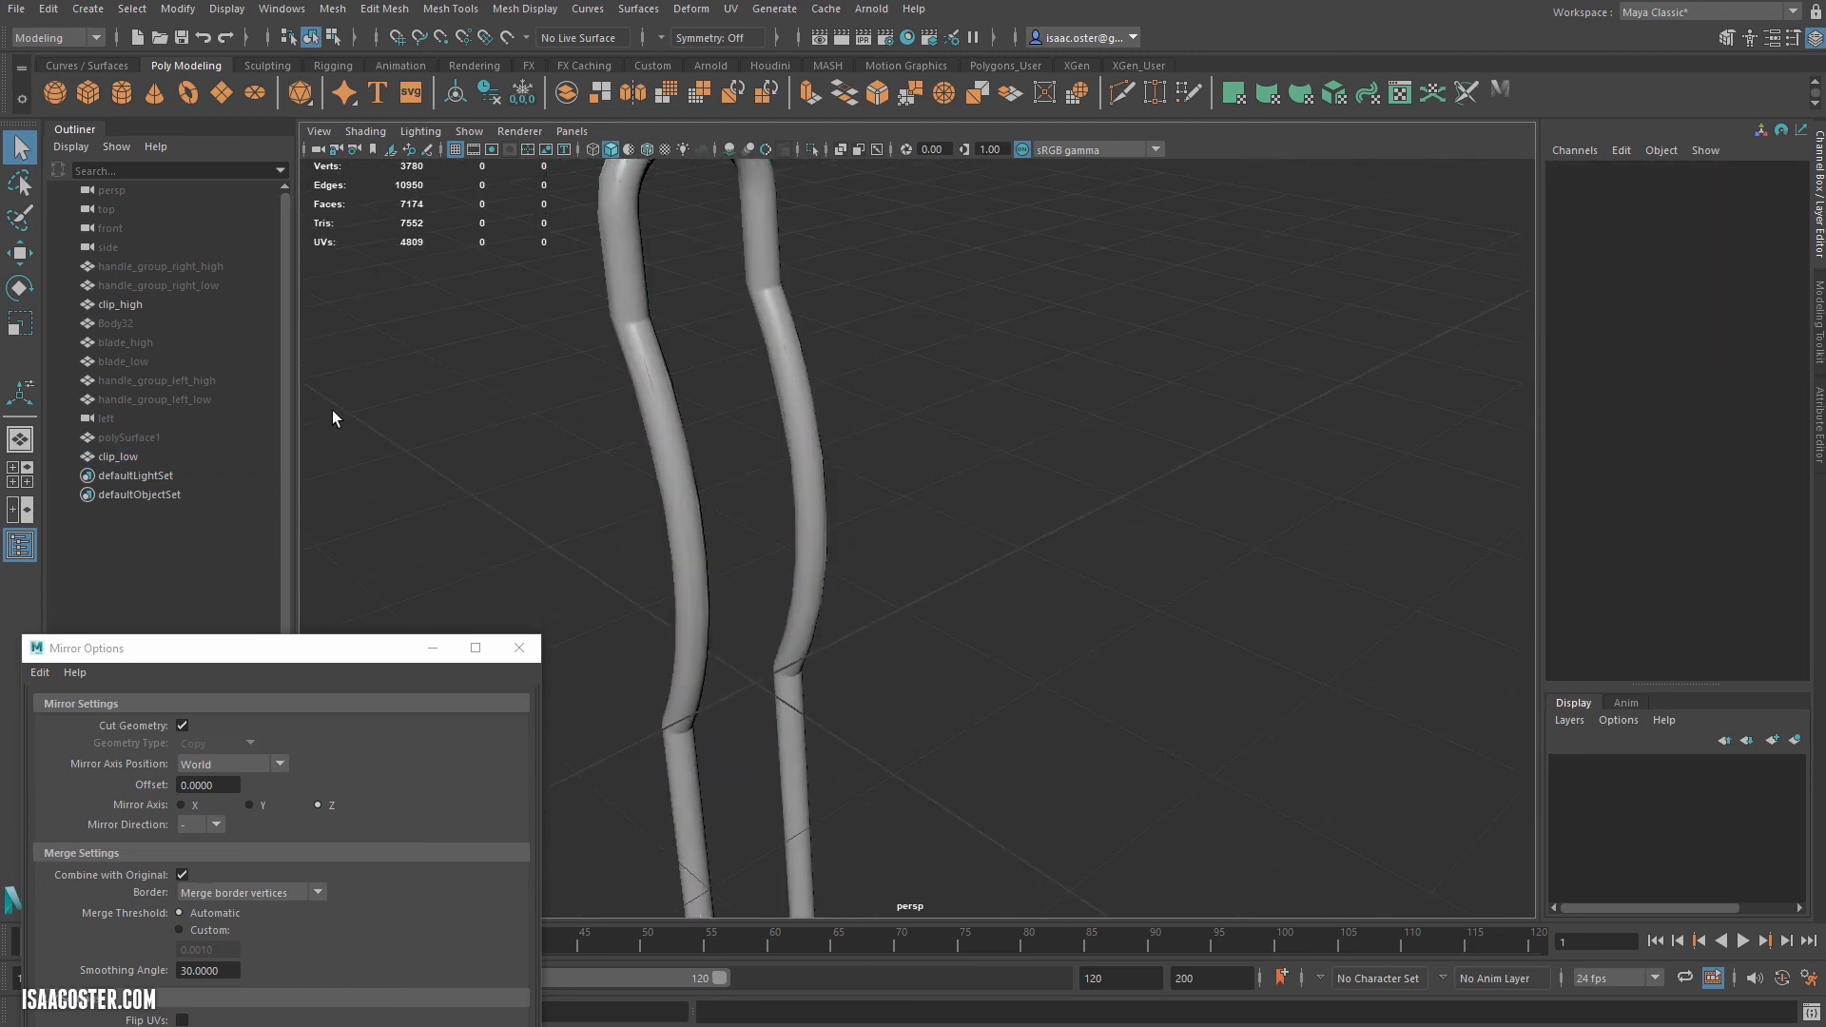
Parent clip_low under clip_high and expand the clip_high hierarchy.
{"action": "left_click", "coordinate": [124, 457]}
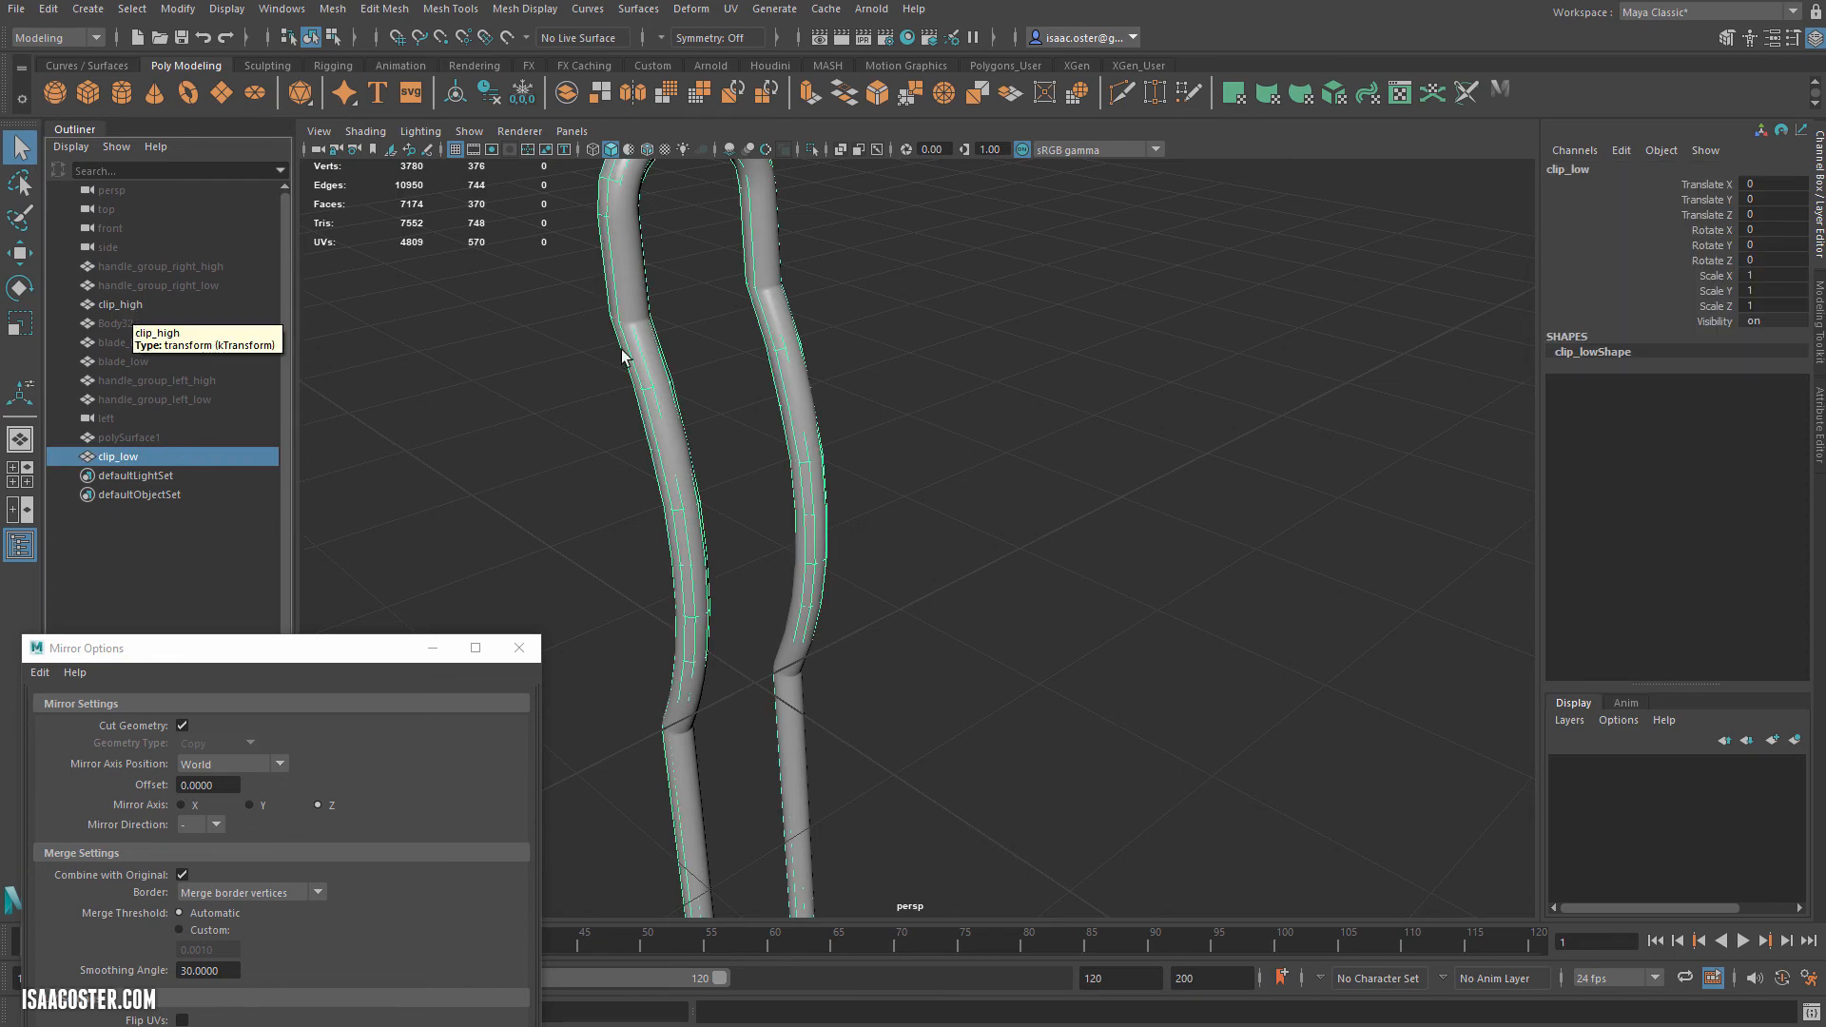
{"action": "middle_click_drag", "start_coordinate": [572, 451], "coordinate": [627, 505], "text": "alt"}
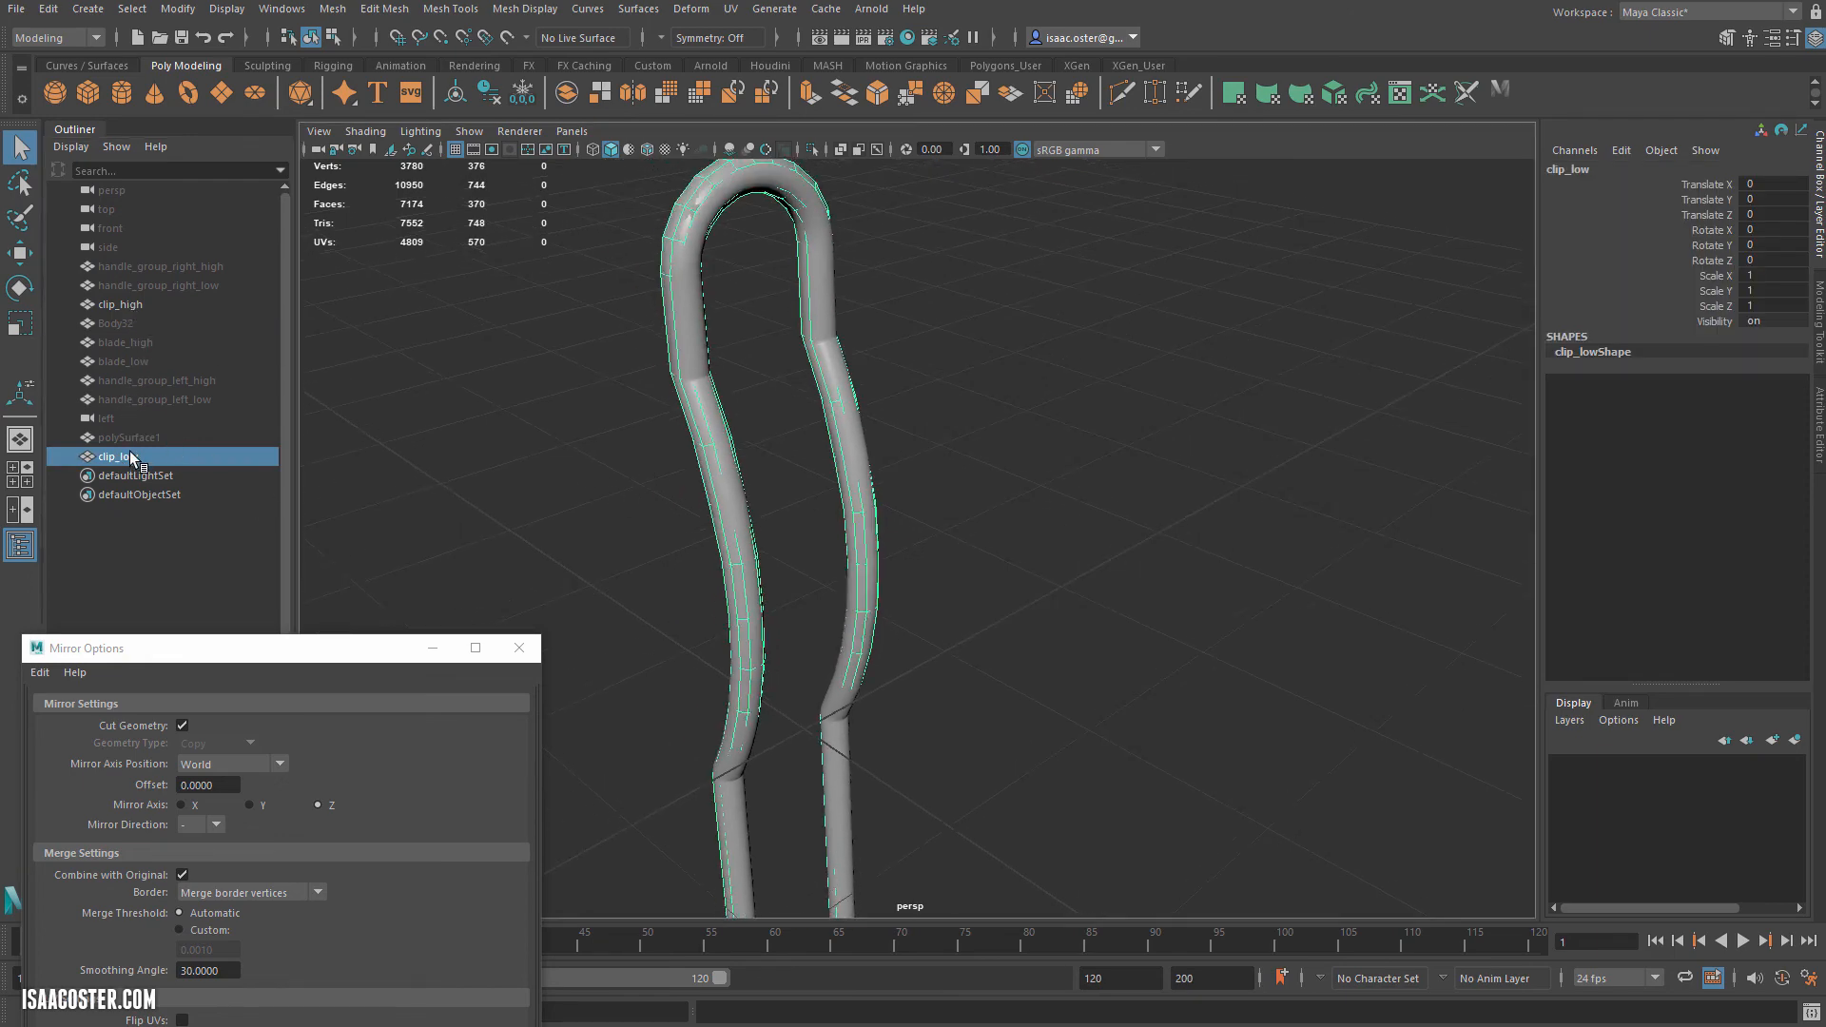
{"action": "left_click", "coordinate": [140, 306], "text": "ctrl"}
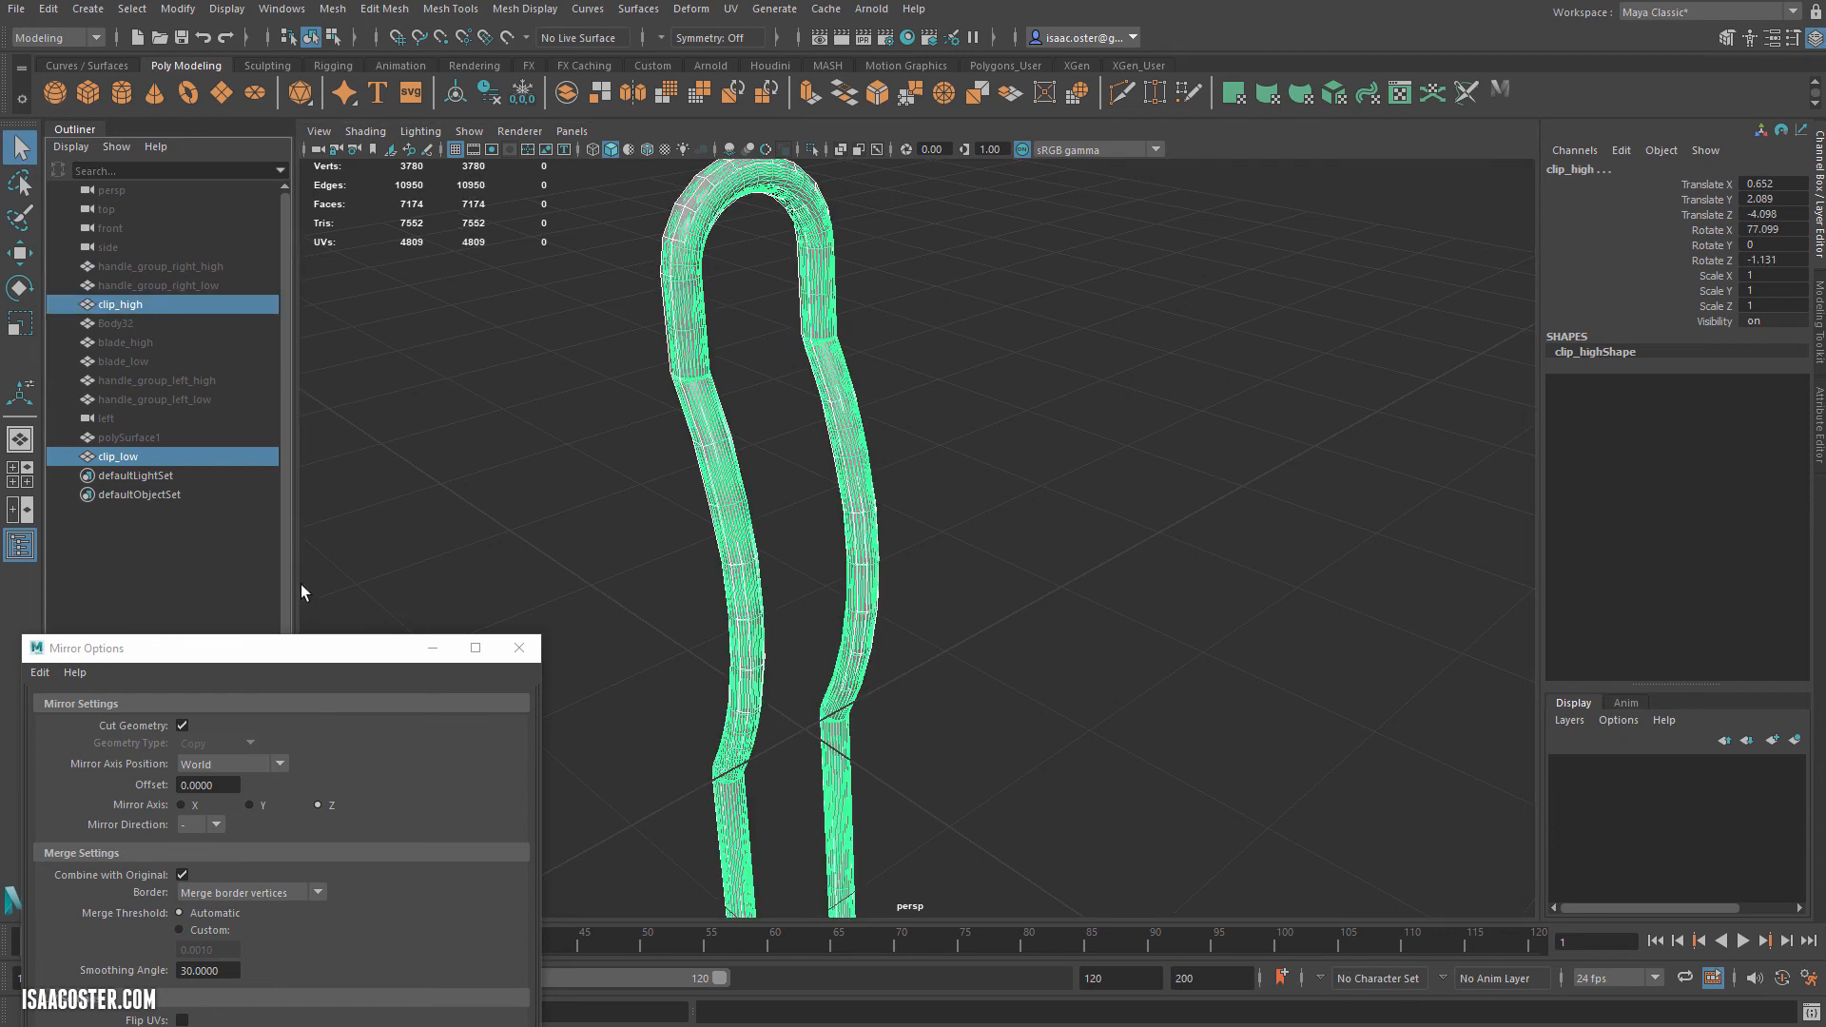
{"action": "key", "text": "p"}
{"action": "left_click", "coordinate": [70, 304]}
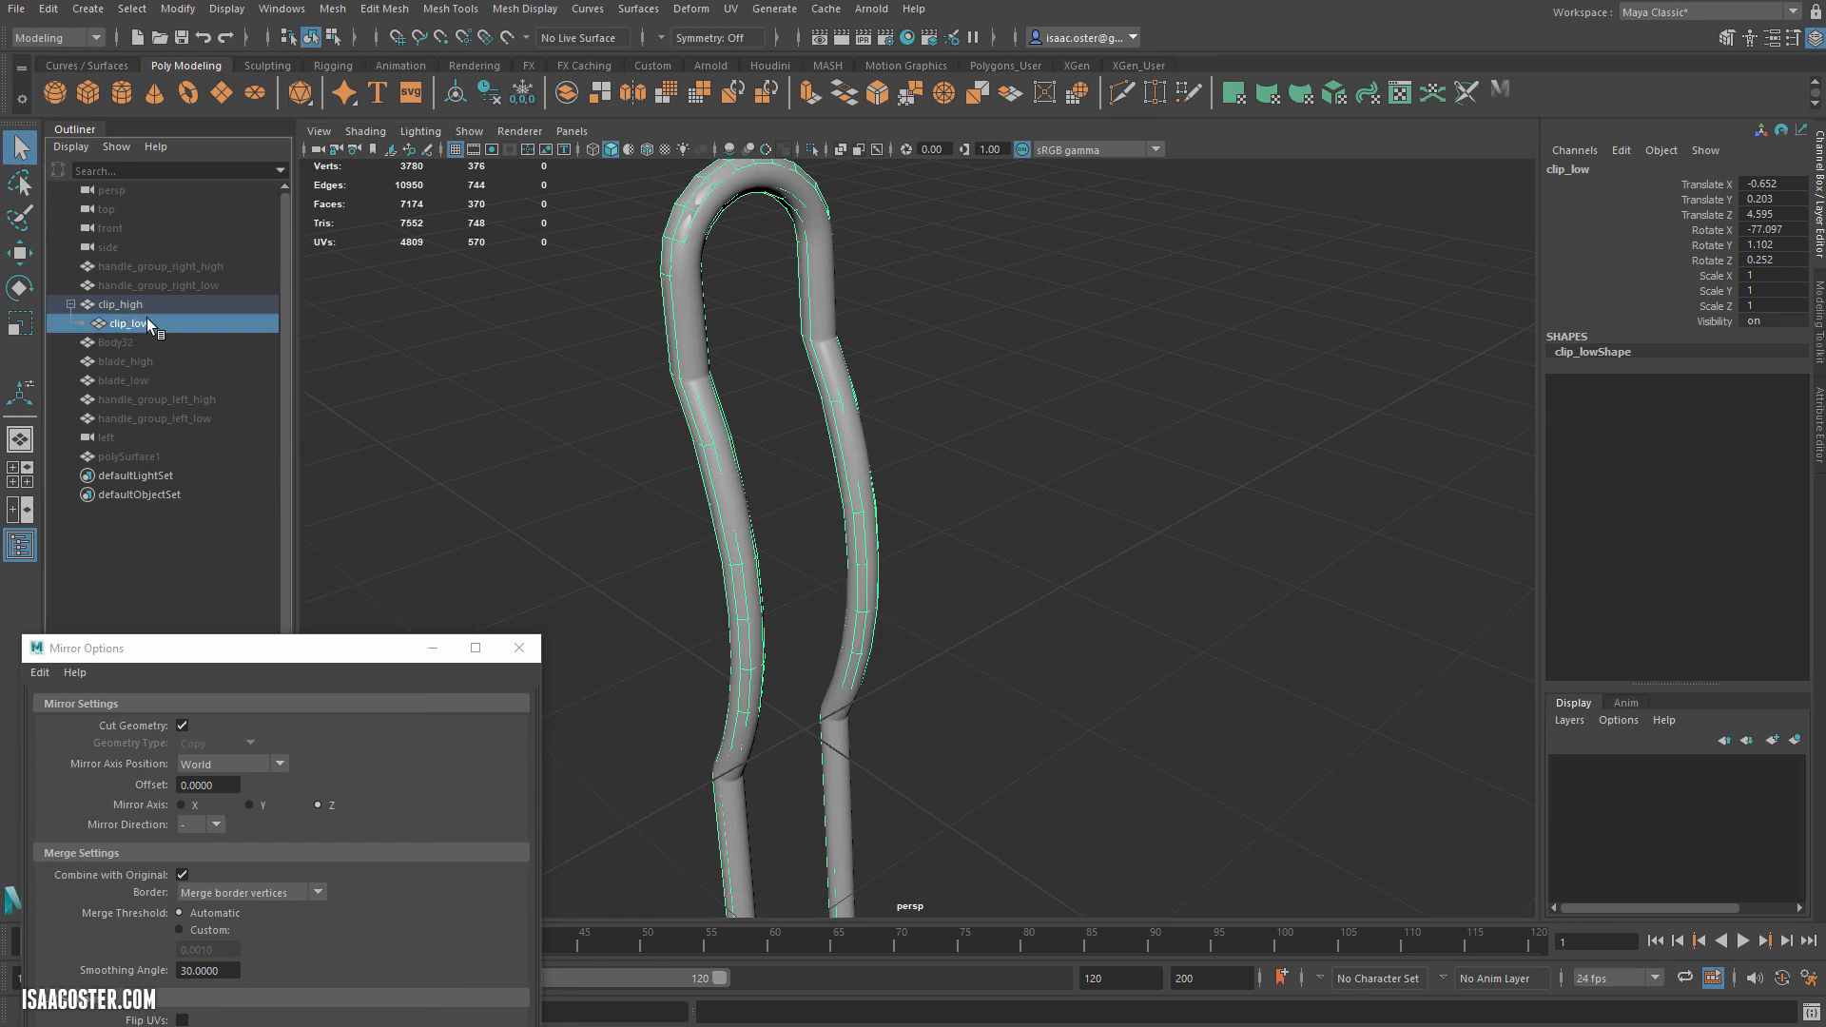
Set all translate and rotate values of clip_high to 0 and frame it in the view.
{"action": "left_click", "coordinate": [149, 306]}
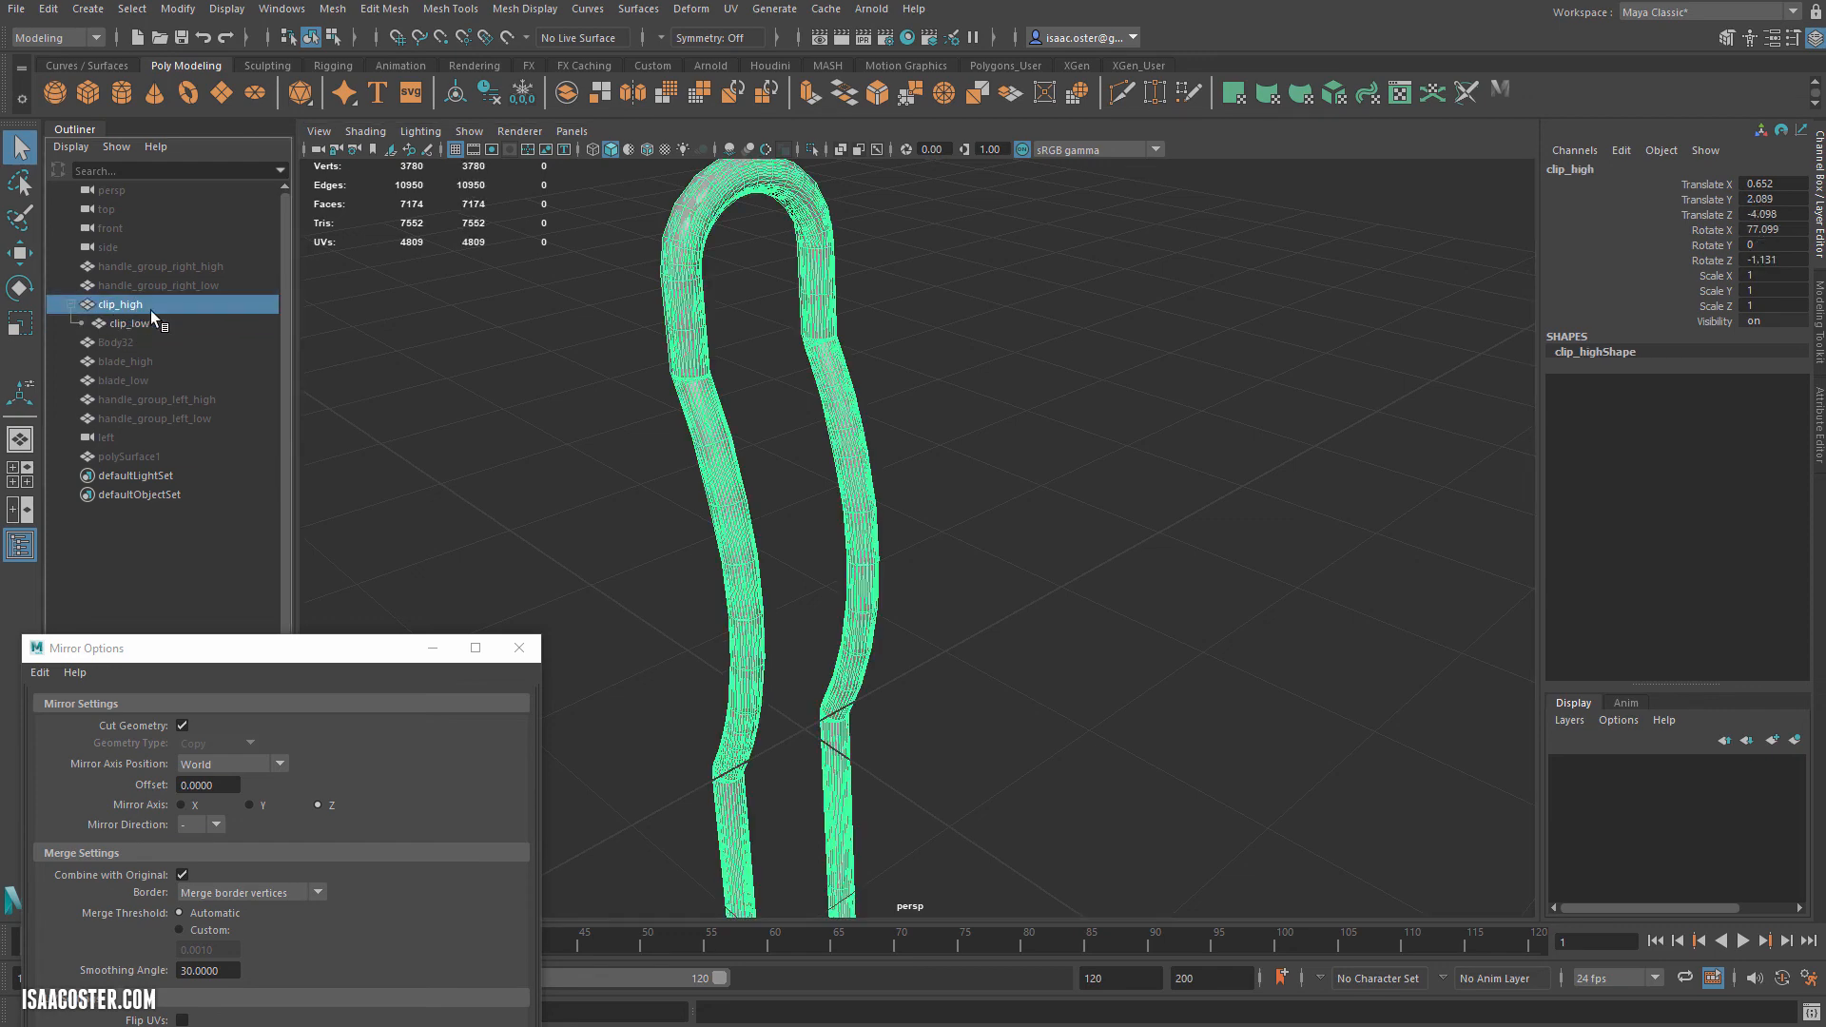
{"action": "left_click", "coordinate": [141, 324]}
{"action": "left_click", "coordinate": [129, 306]}
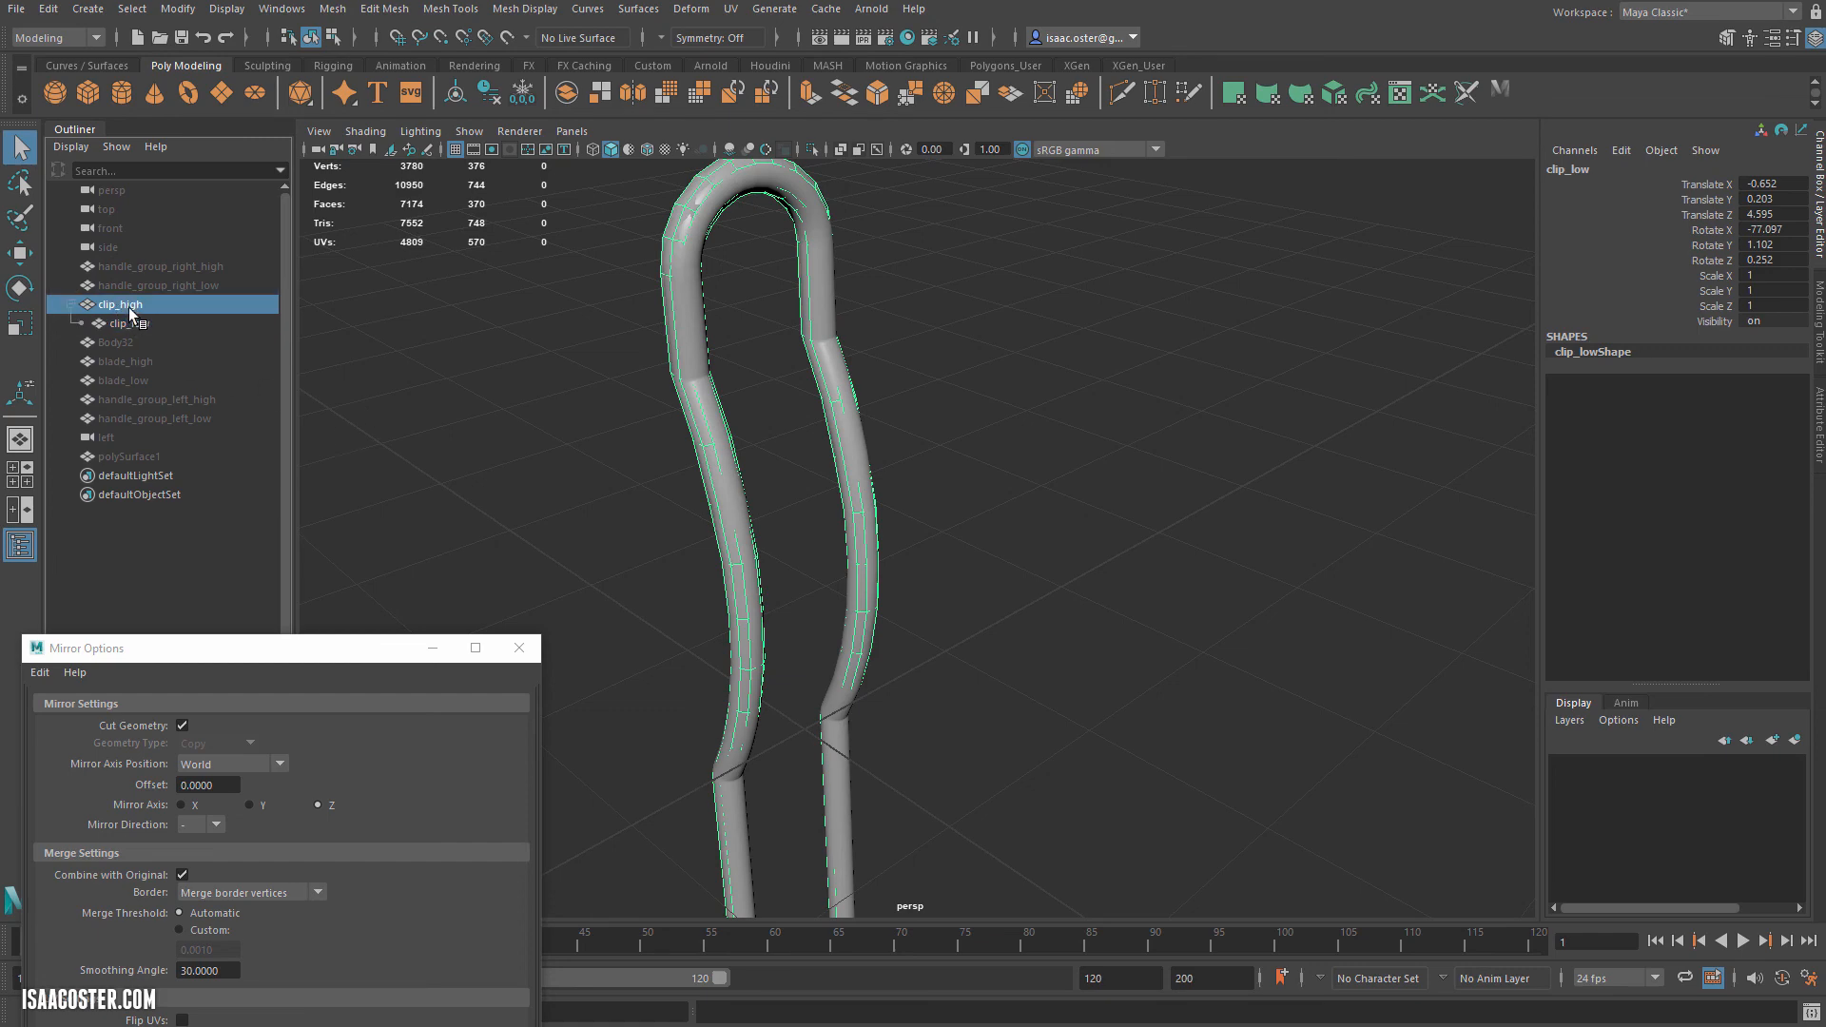
{"action": "left_click_drag", "start_coordinate": [1792, 179], "coordinate": [1792, 263]}
{"action": "type", "text": "0"}
{"action": "key", "text": "Return"}
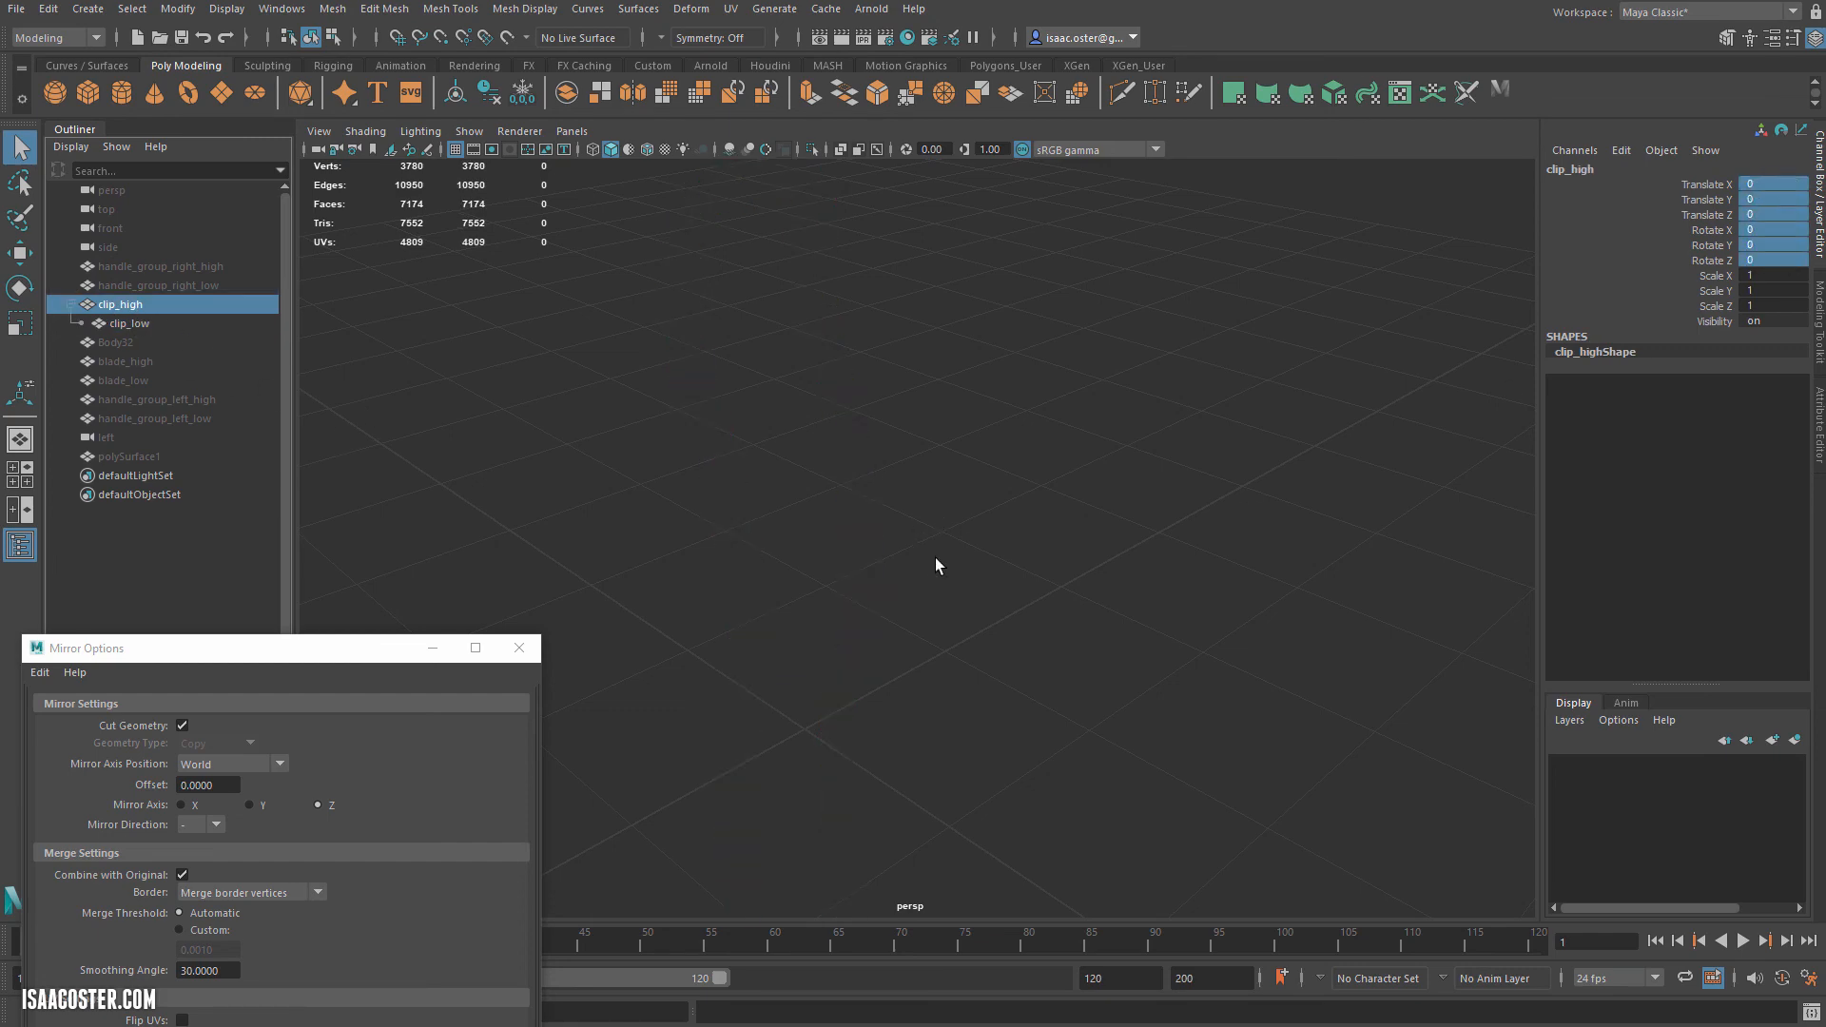
{"action": "key", "text": "f"}
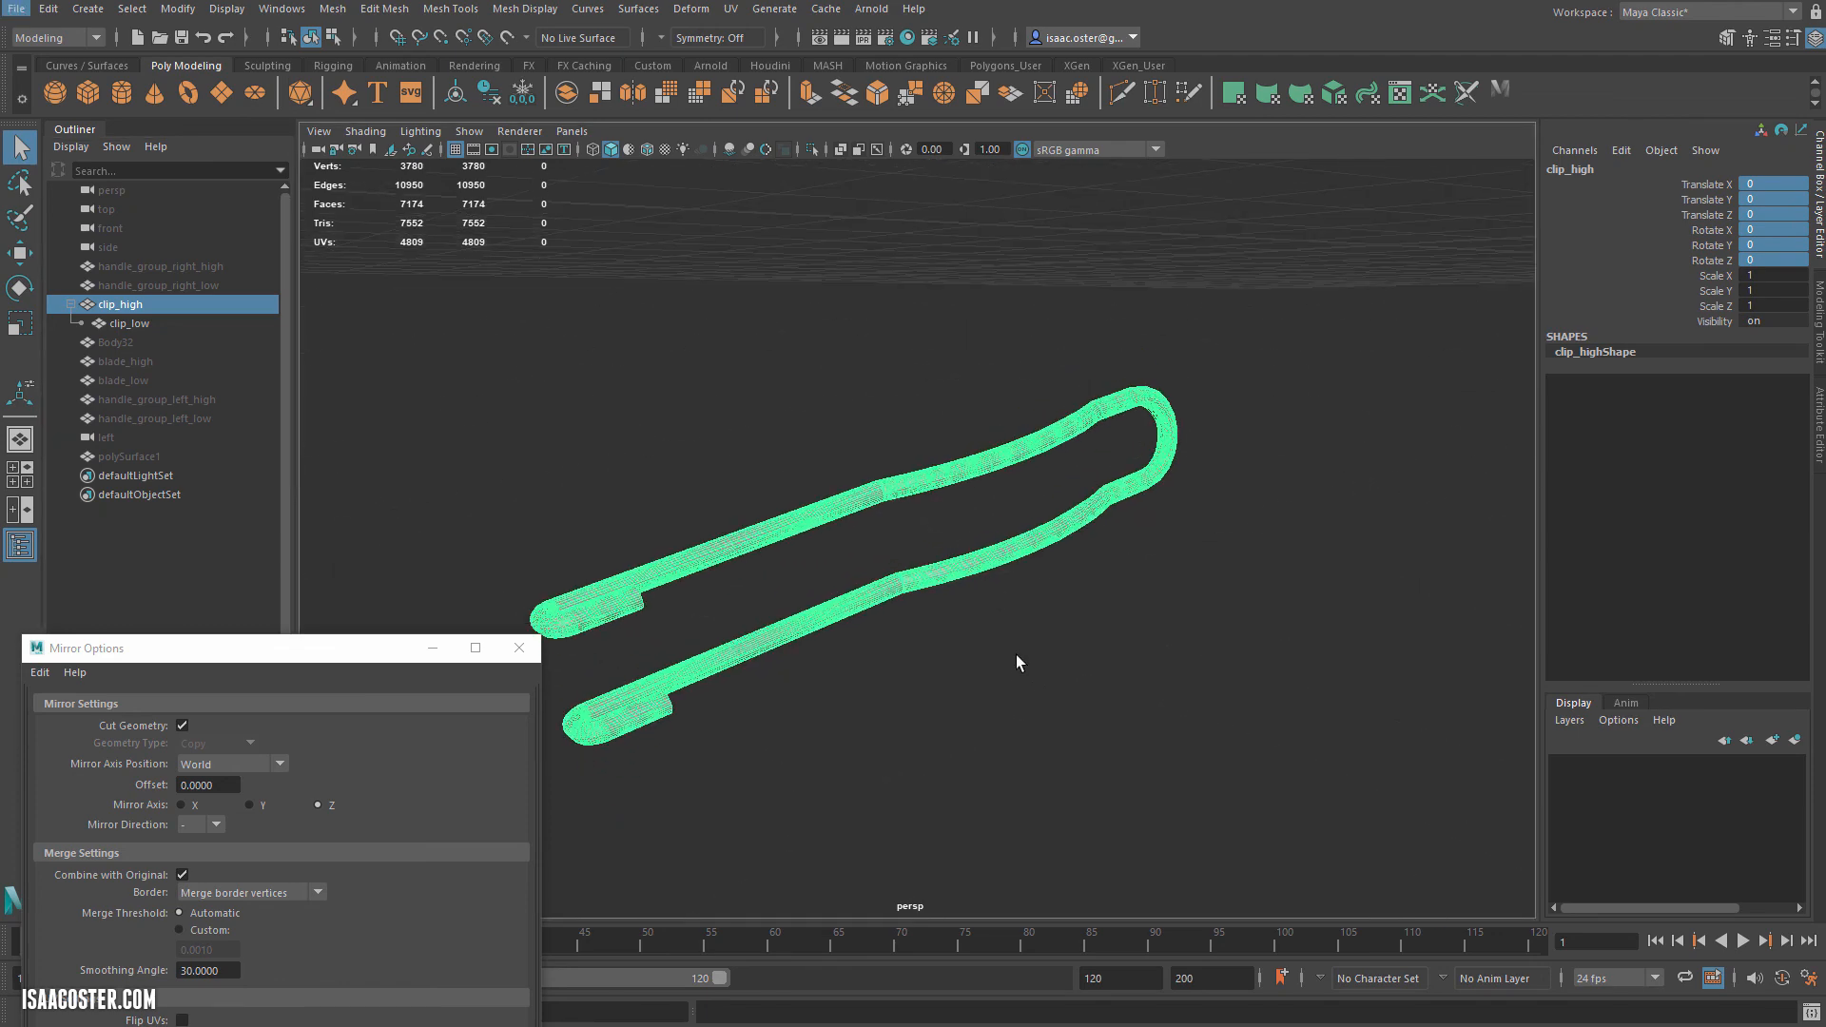
Unparent clip_low from clip_high.
{"action": "left_click", "coordinate": [1017, 656]}
{"action": "left_click", "coordinate": [129, 324]}
{"action": "mouse_move", "coordinate": [420, 459]}
{"action": "left_mouse_down", "text": "alt"}
{"action": "mouse_move", "coordinate": [424, 429]}
{"action": "mouse_move", "coordinate": [445, 450]}
{"action": "left_mouse_up", "text": "alt"}
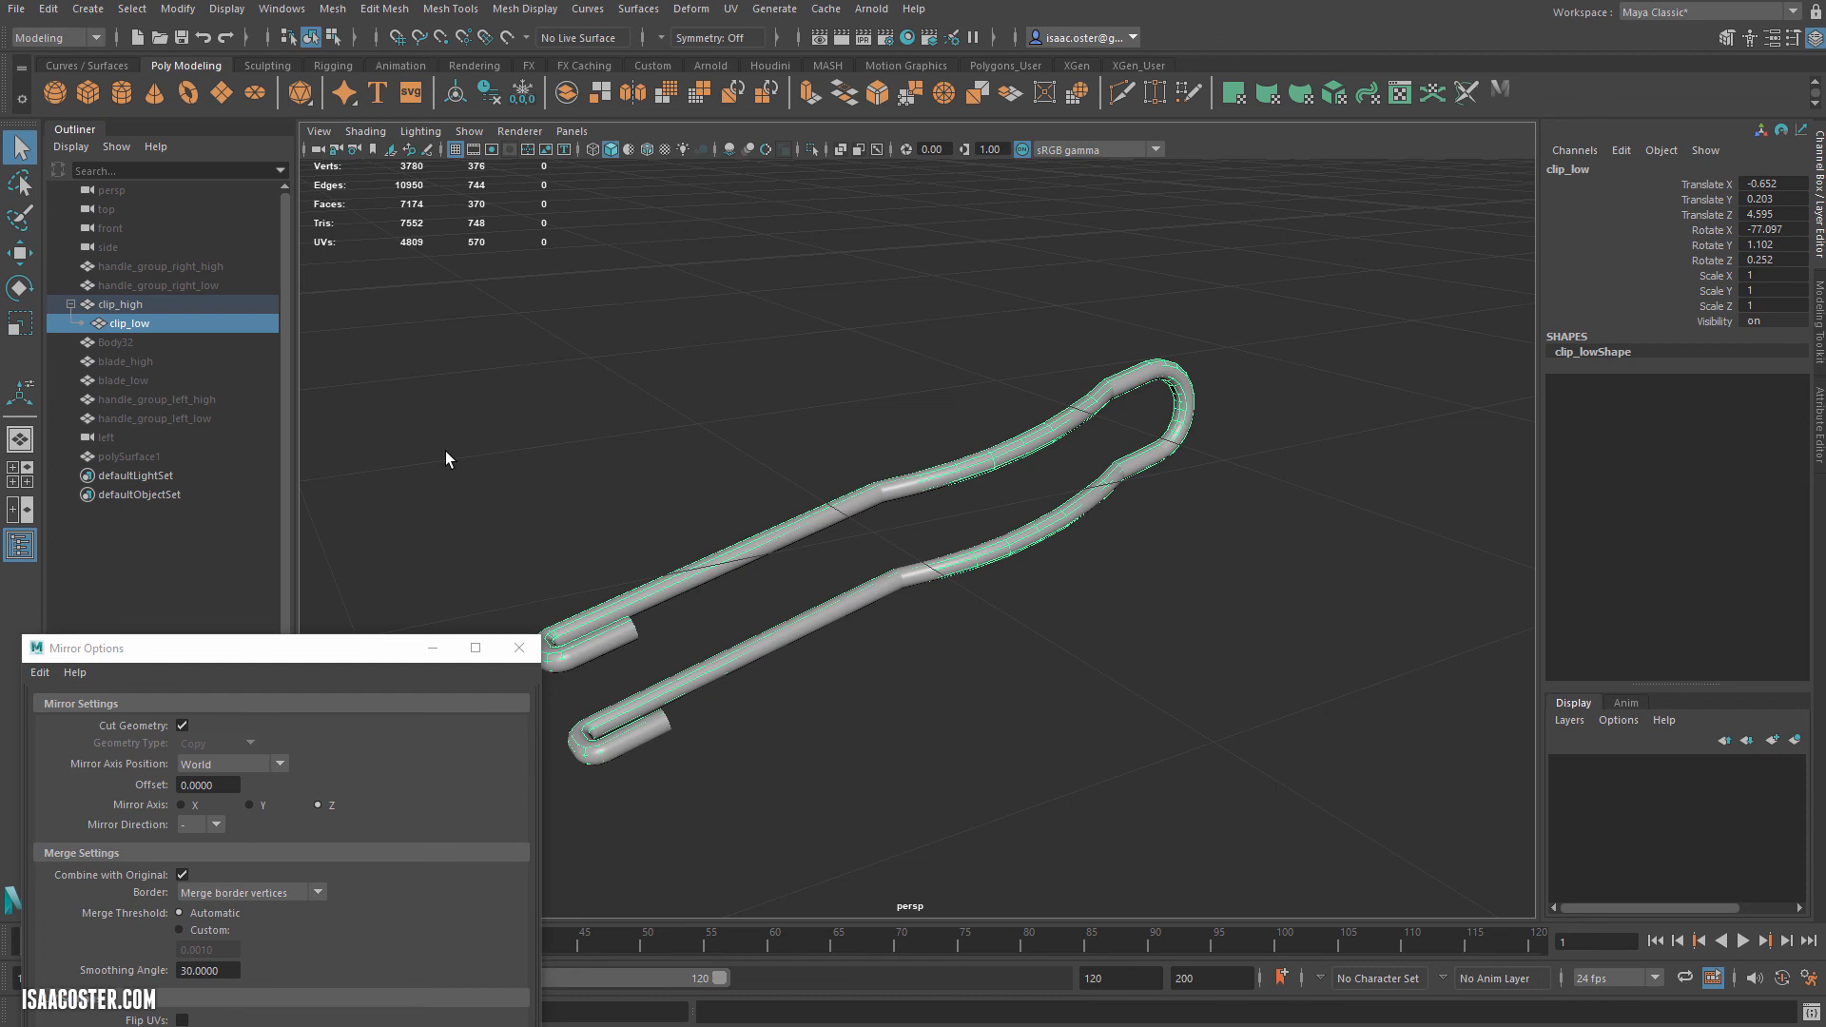
{"action": "key", "text": "shift+p"}
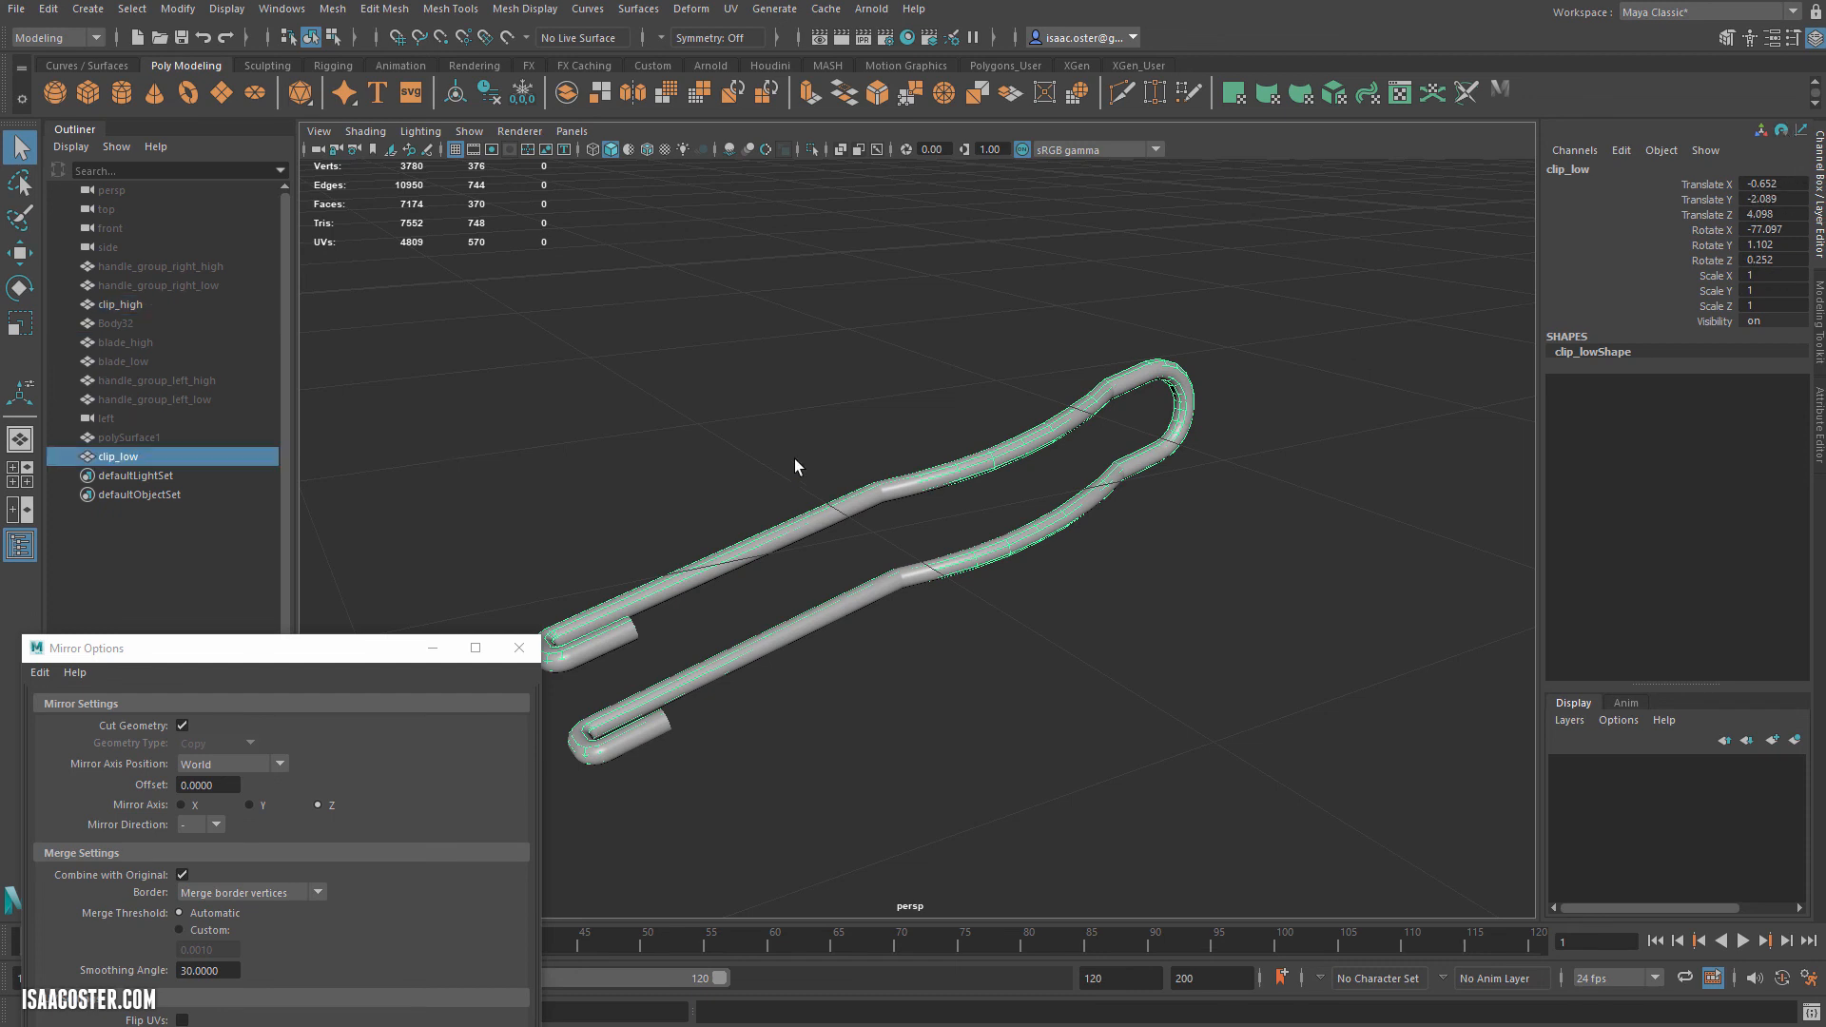
Freeze the transformations of clip_low.
{"action": "middle_click_drag", "start_coordinate": [820, 445], "coordinate": [894, 424], "text": "alt"}
{"action": "left_click", "coordinate": [48, 8]}
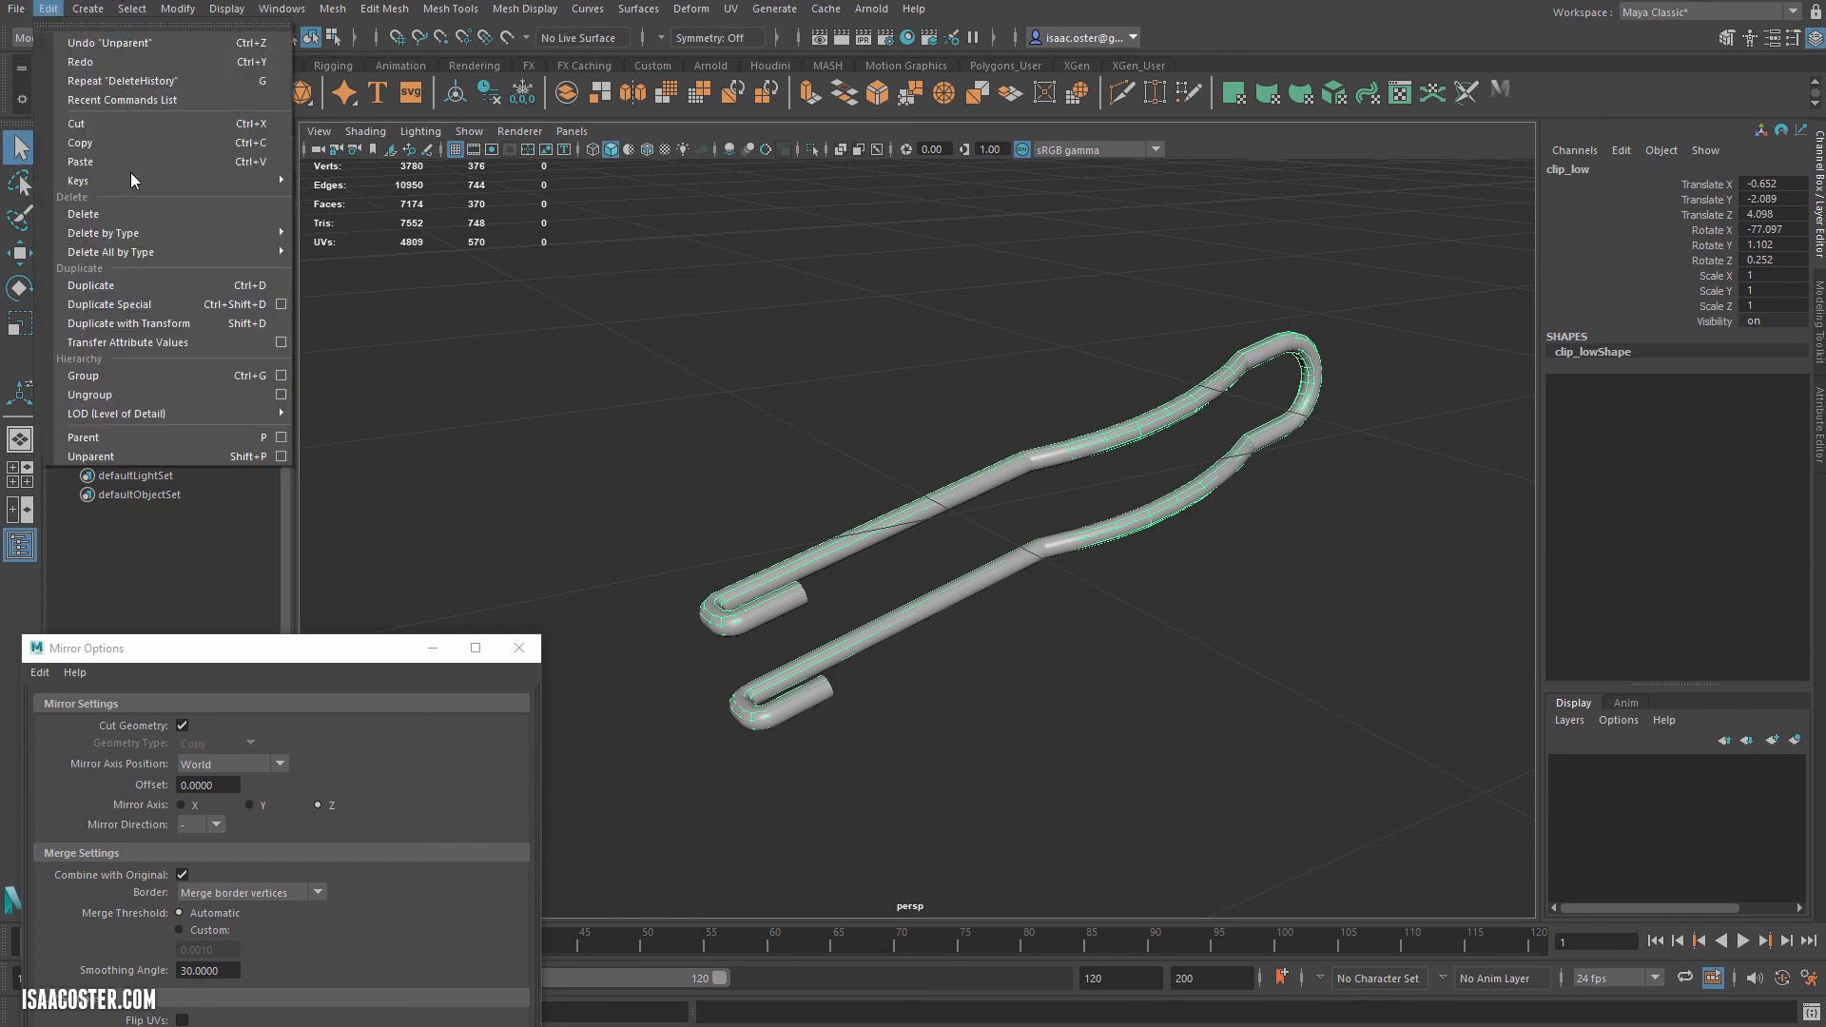
{"action": "mouse_move", "coordinate": [152, 12]}
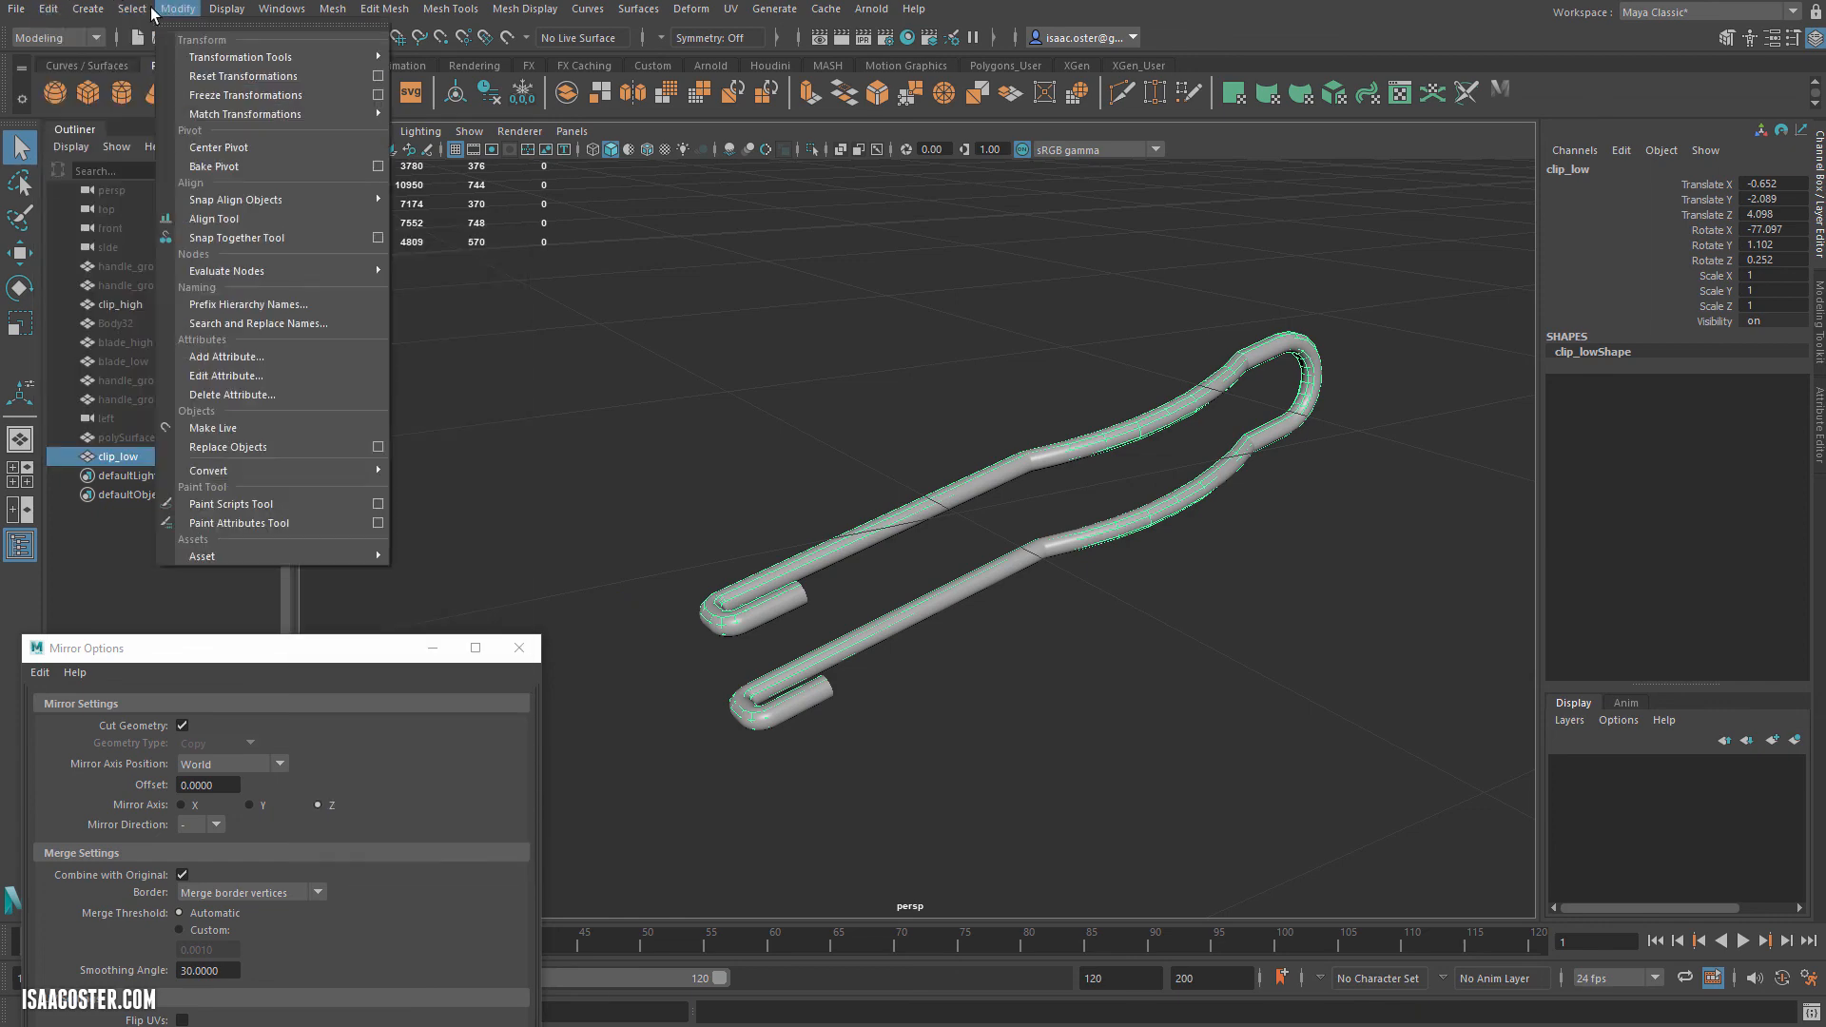
{"action": "left_click", "coordinate": [219, 95]}
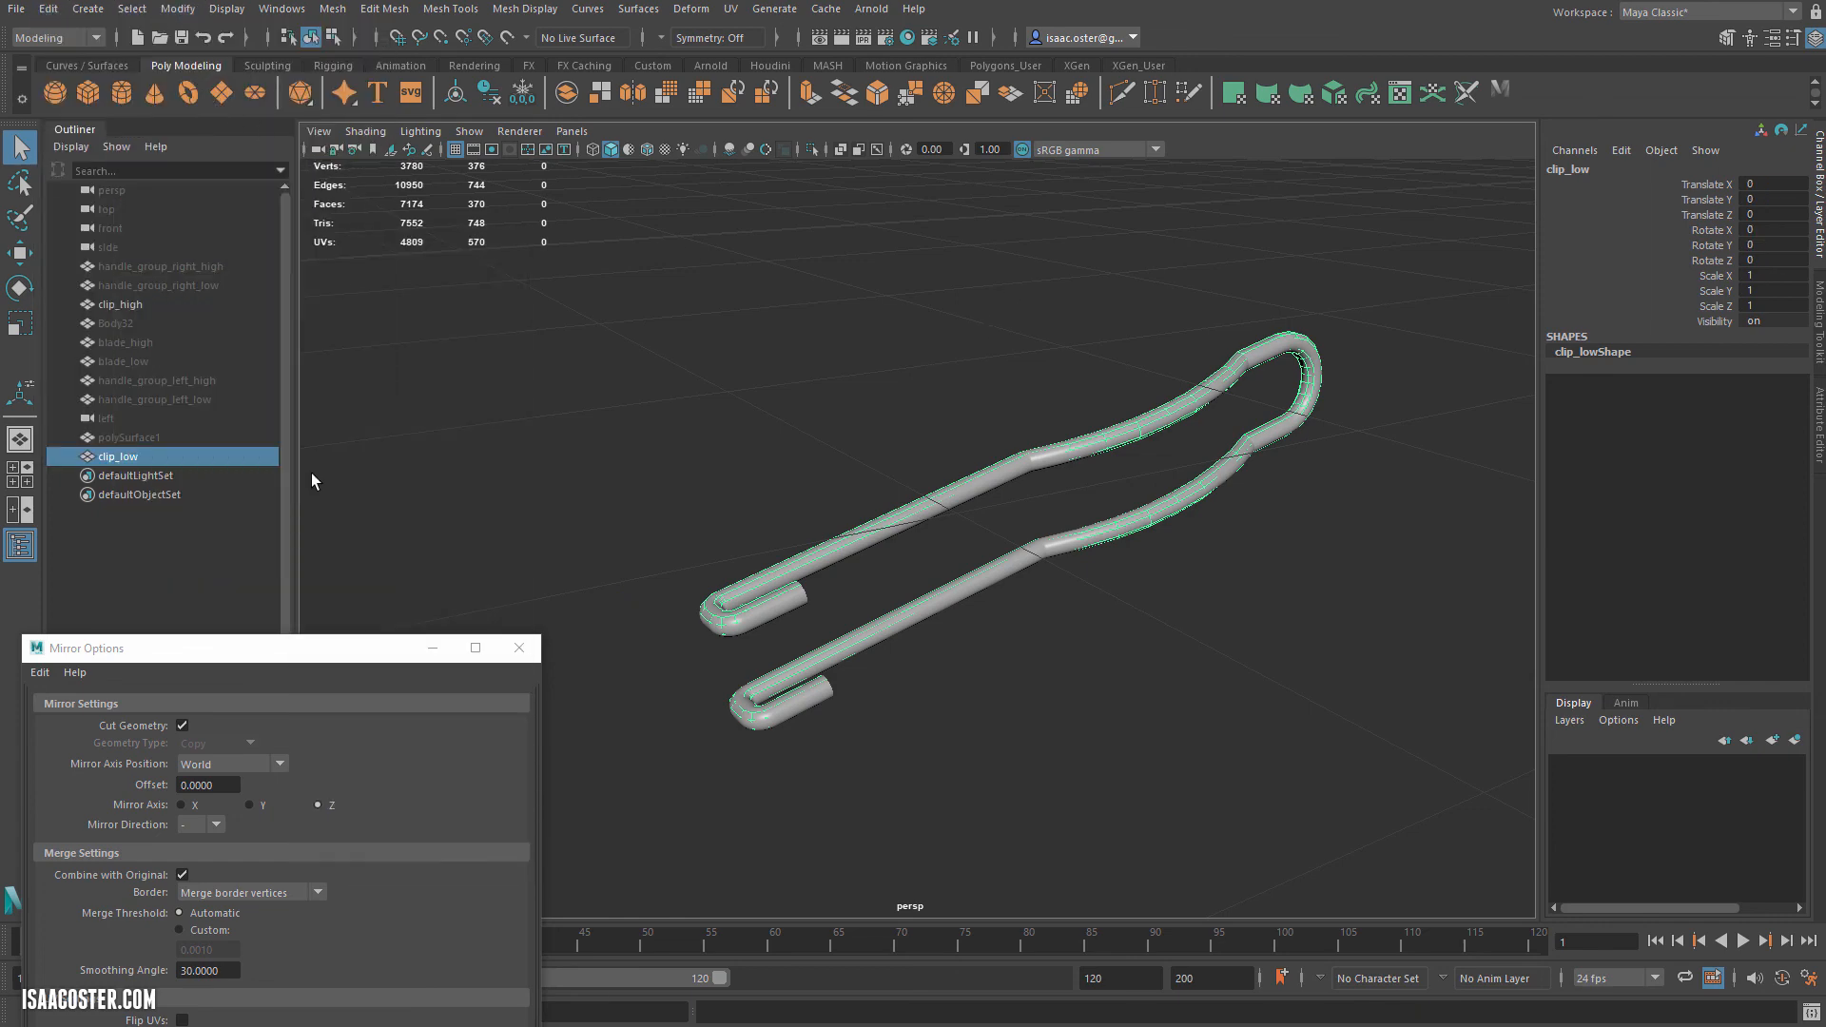
Reorder clip_low directly below clip_high in the scene hierarchy and inspect how the two meshes line up.
{"action": "middle_click_drag", "start_coordinate": [135, 454], "coordinate": [137, 332]}
{"action": "left_click", "coordinate": [133, 311]}
{"action": "left_click", "coordinate": [129, 322]}
{"action": "left_click", "coordinate": [129, 303]}
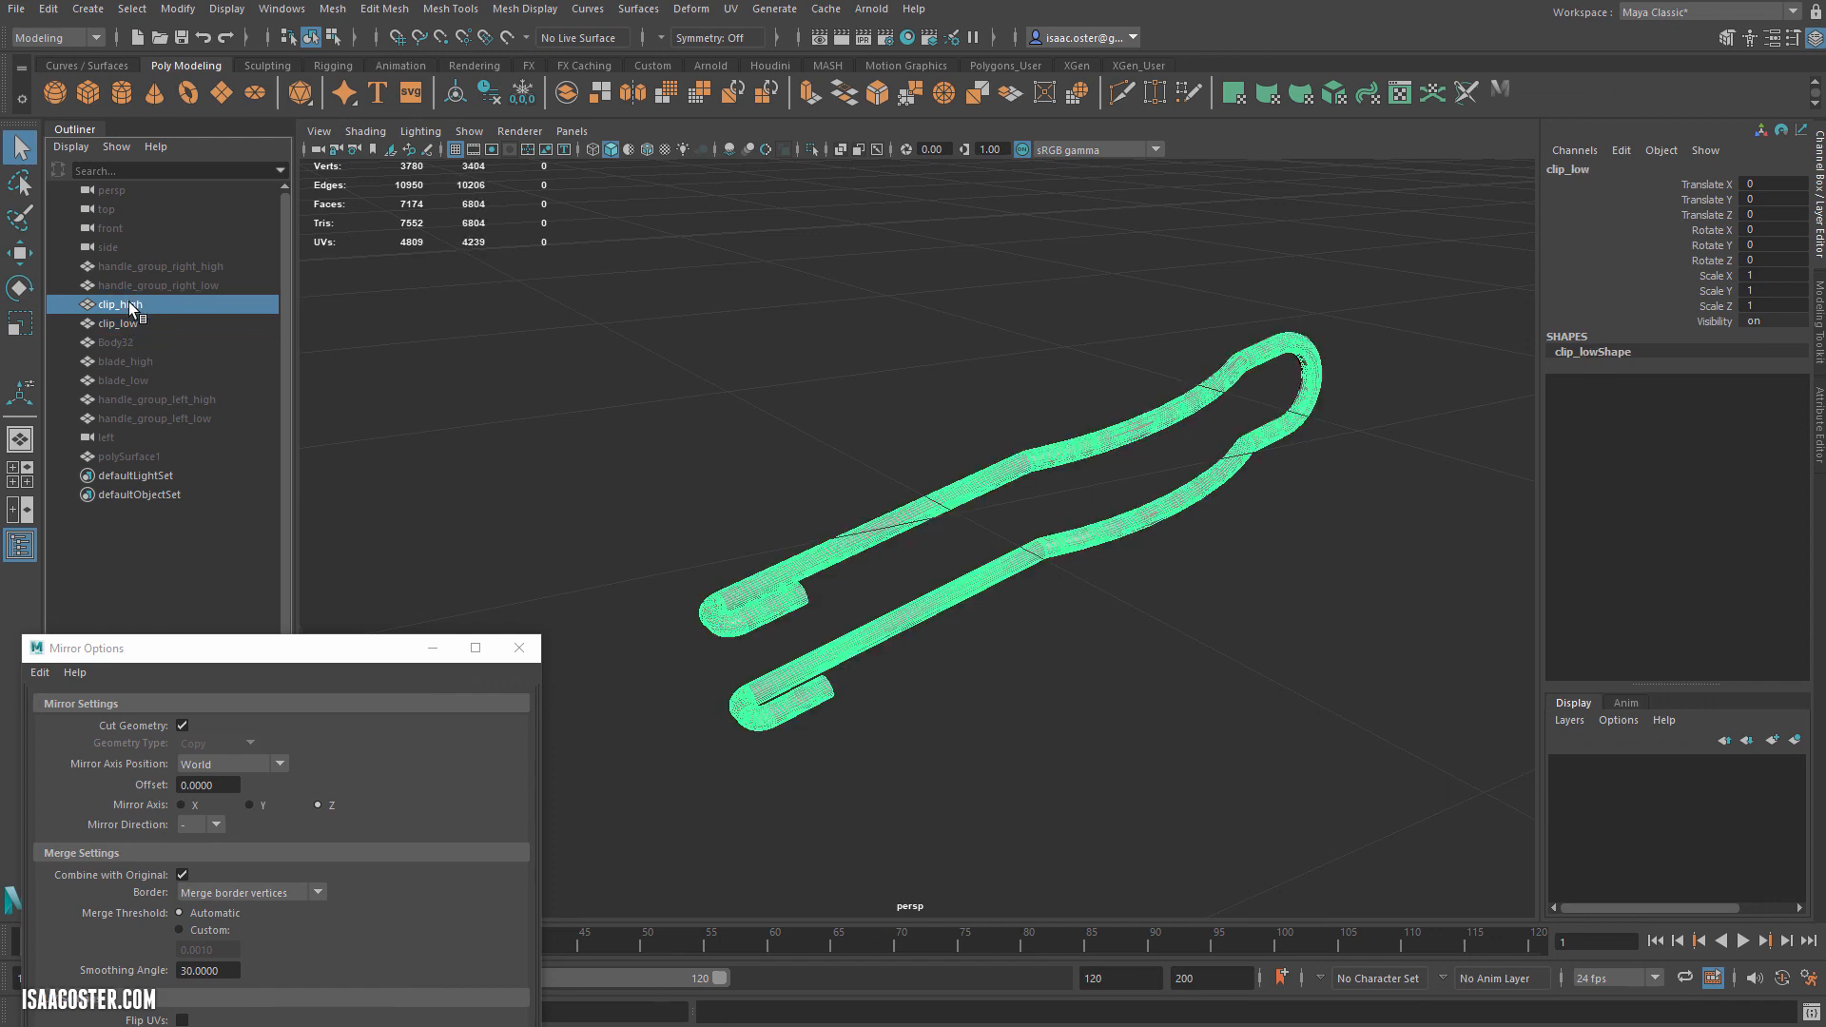
{"action": "left_click", "coordinate": [125, 324]}
{"action": "left_click_drag", "start_coordinate": [705, 437], "coordinate": [666, 424], "text": "alt"}
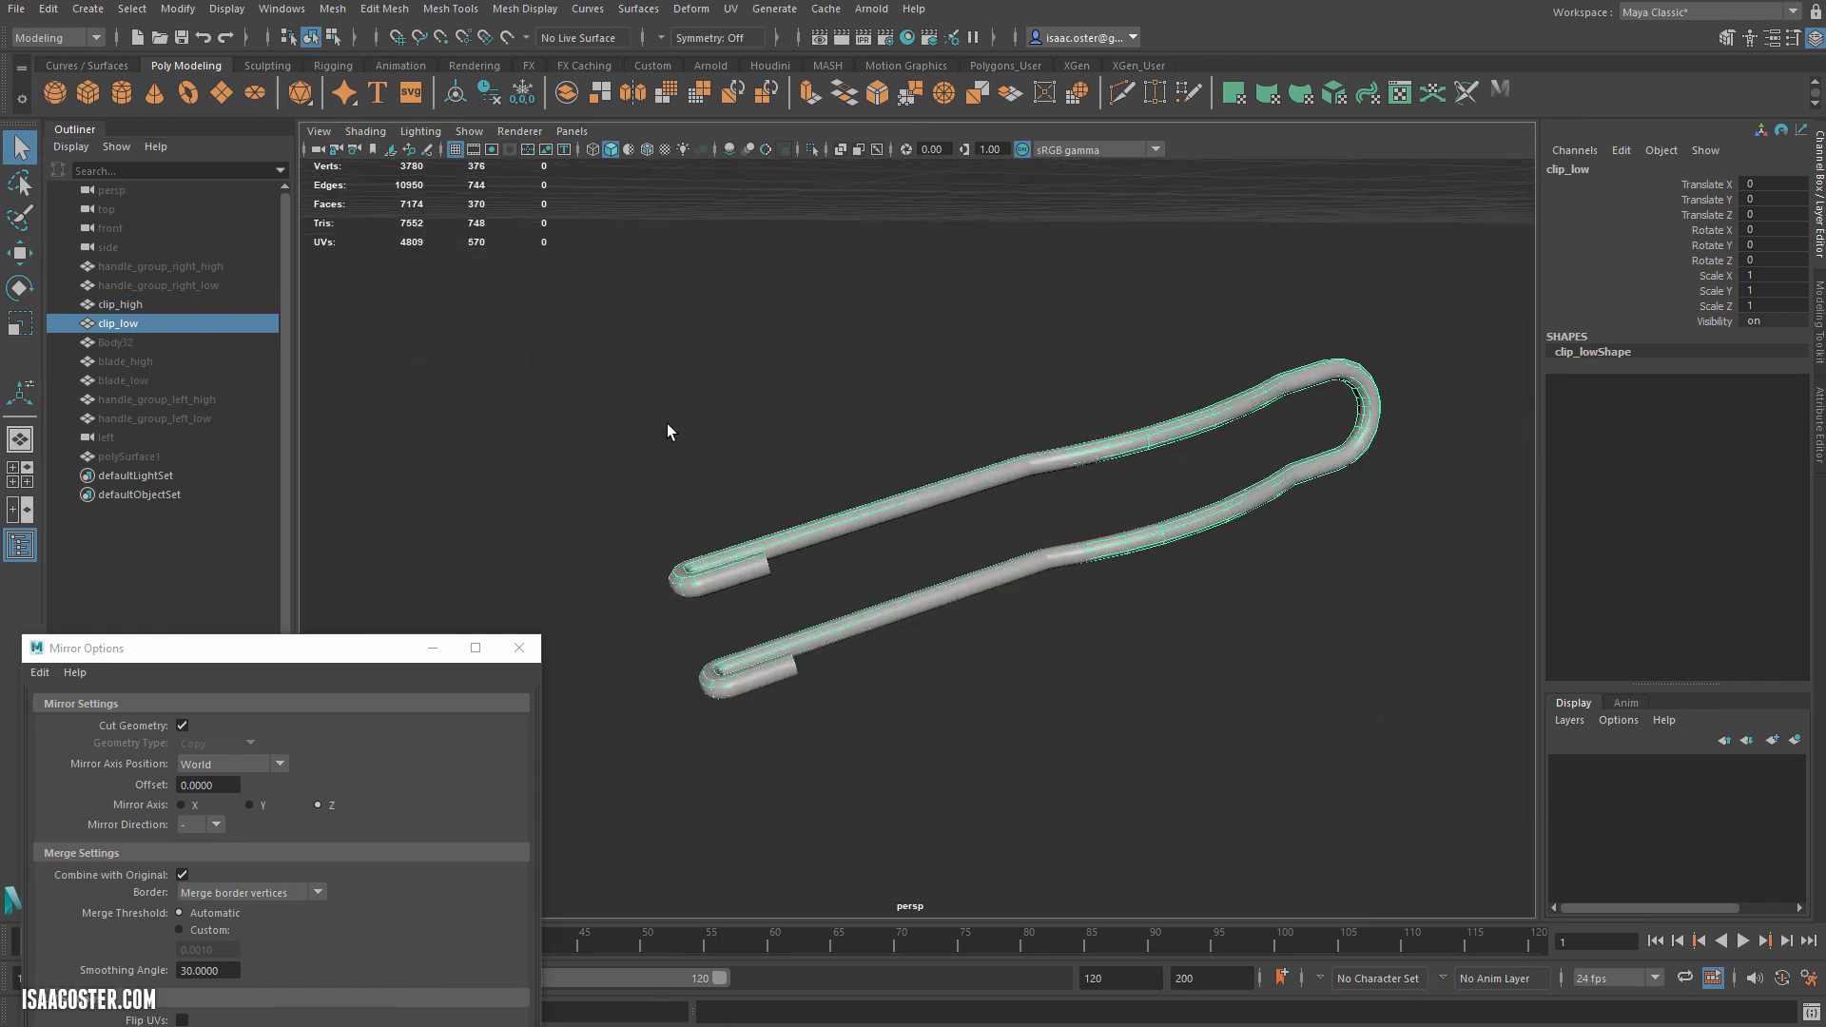
{"action": "right_click_drag", "start_coordinate": [666, 425], "coordinate": [866, 441], "text": "alt"}
{"action": "left_click_drag", "start_coordinate": [865, 441], "coordinate": [1436, 720], "text": "alt"}
{"action": "left_click_drag", "start_coordinate": [1259, 514], "coordinate": [1221, 485], "text": "alt"}
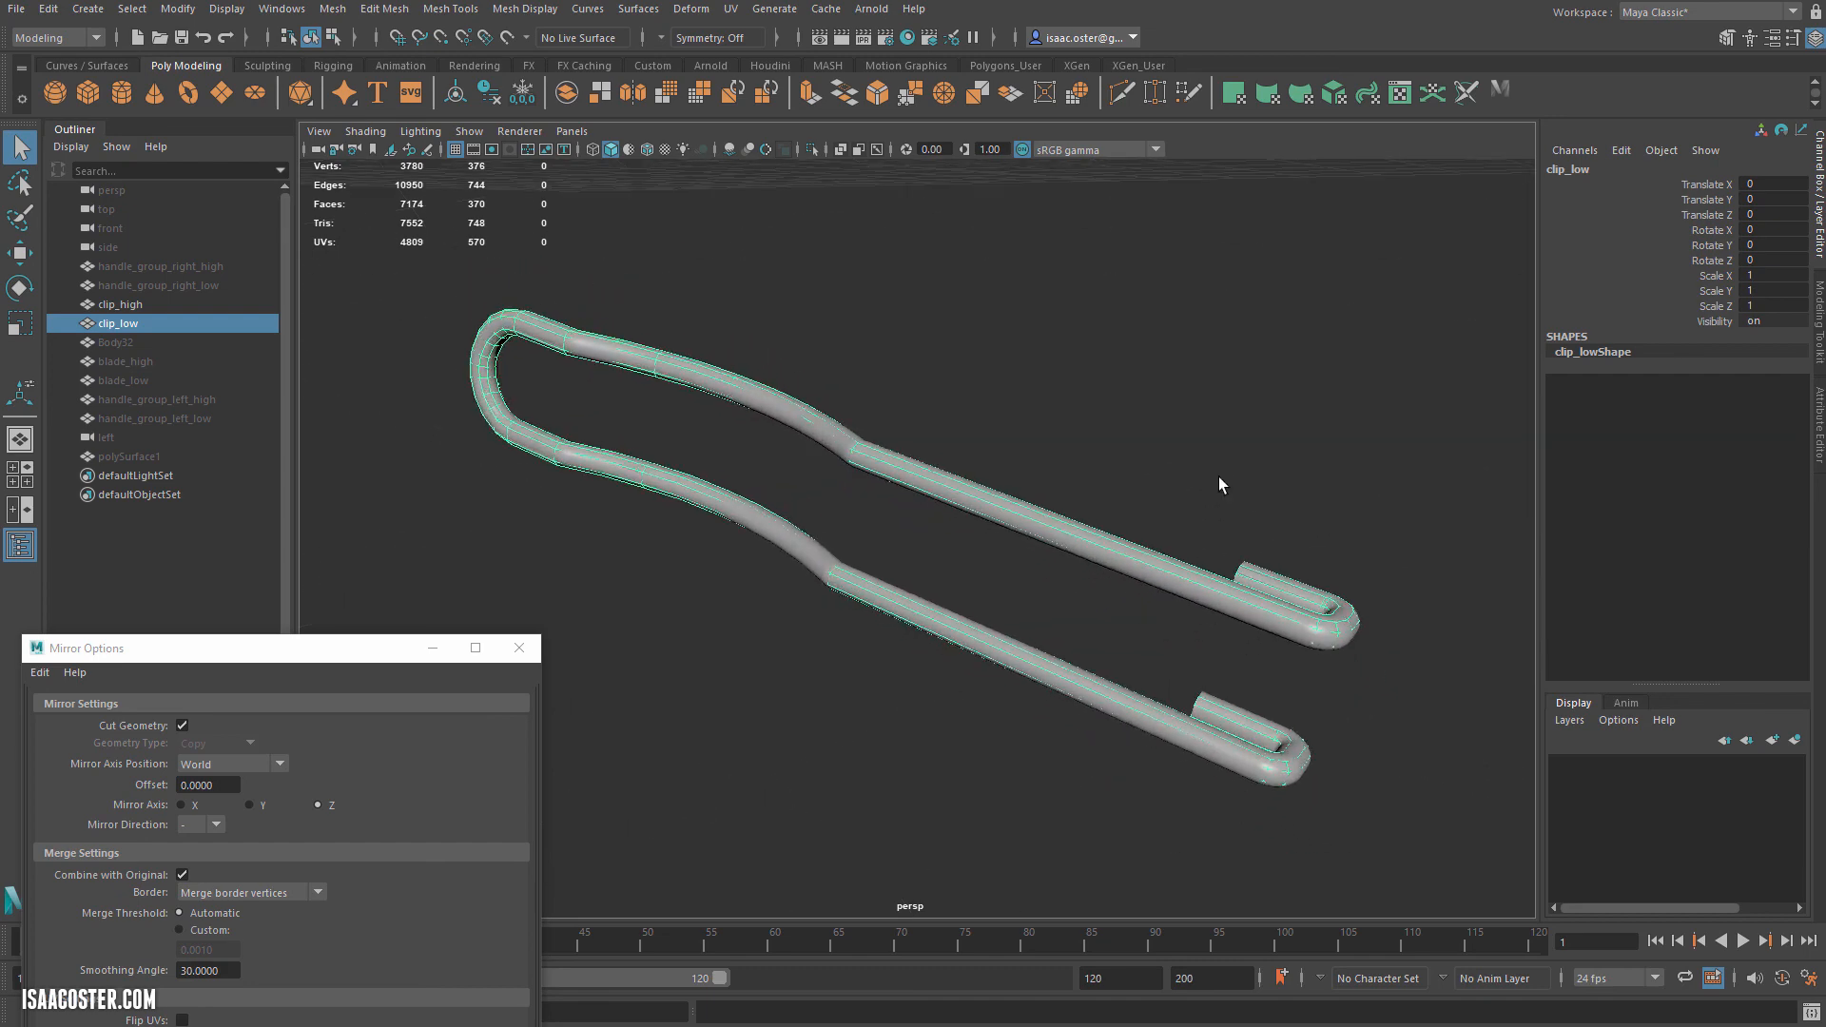